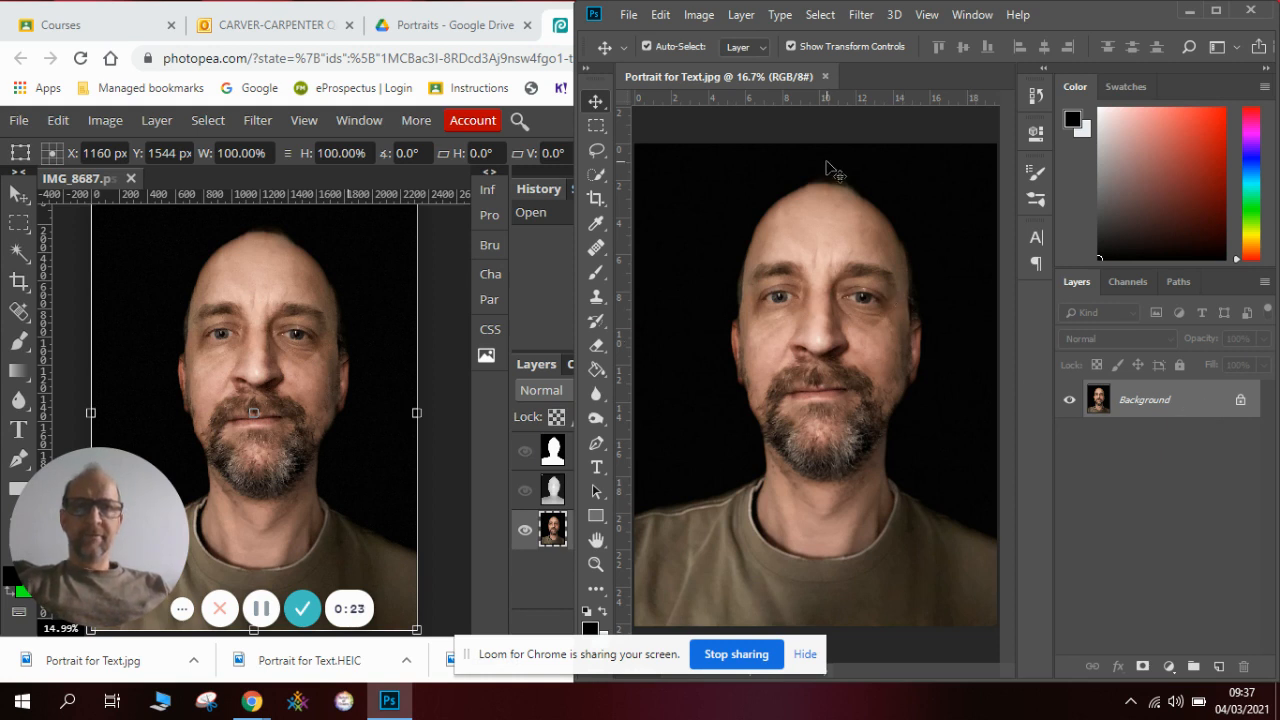
Step: Select the left half of the portrait with a rectangular marquee and add a new layer above the Background
click(594, 128)
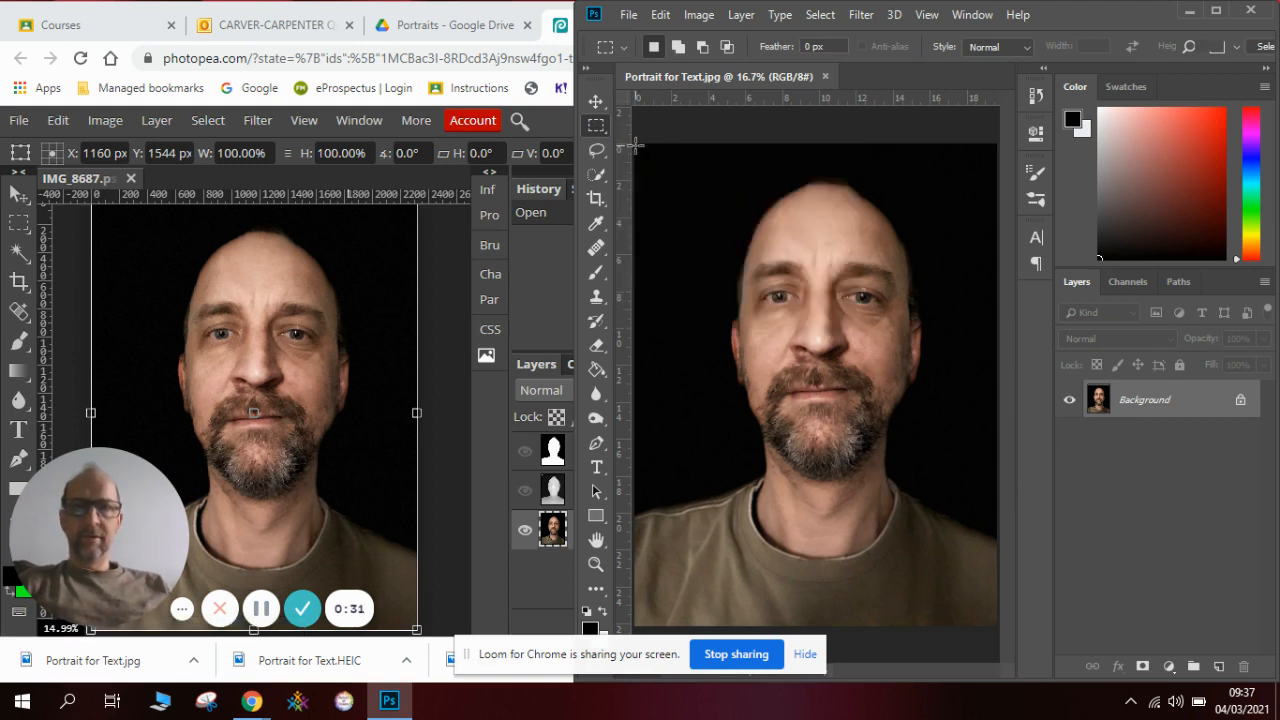
drag(634, 145, 820, 640)
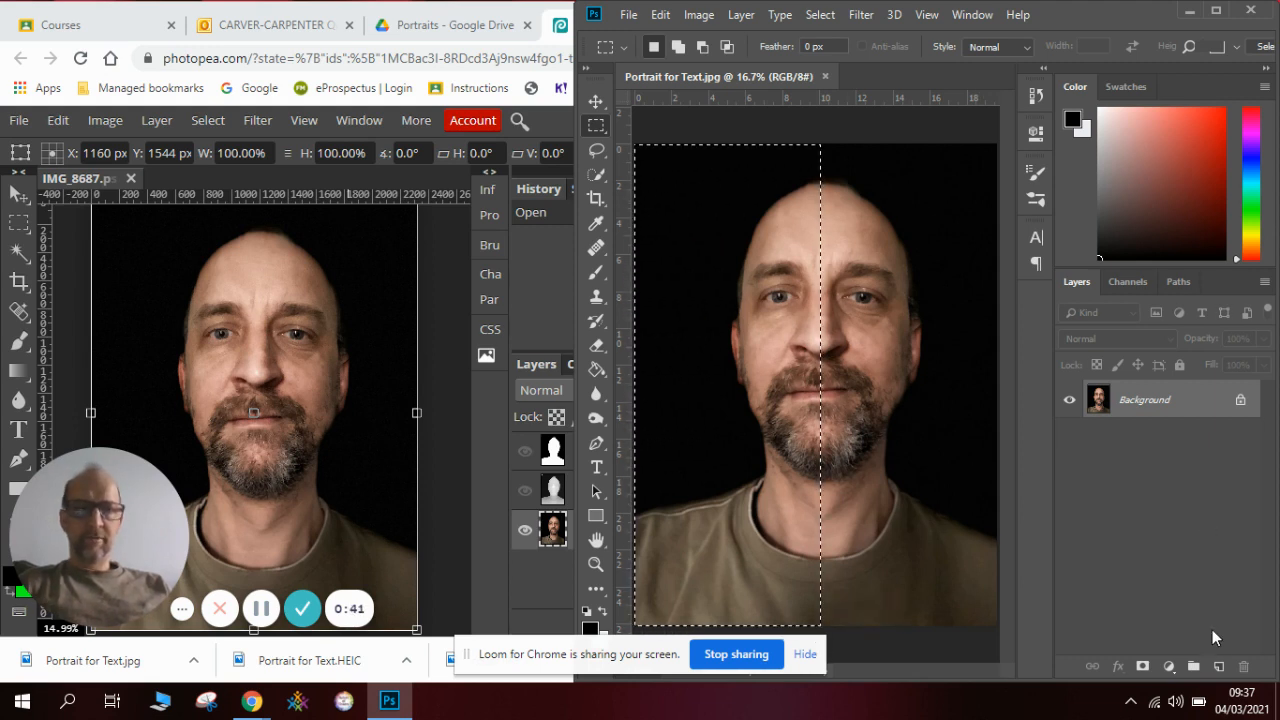
click(1218, 667)
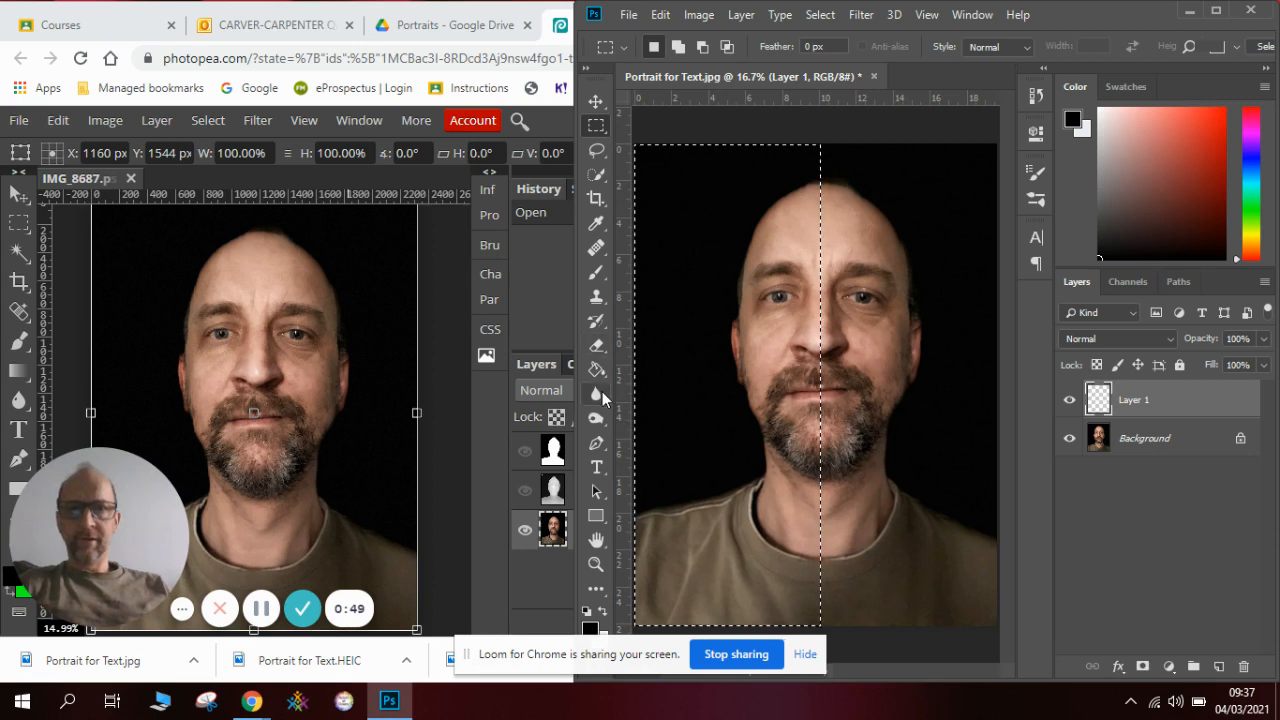
Step: Fill the selected left half with the black foreground colour on the new layer, clear the selection and activate the Move tool
click(596, 226)
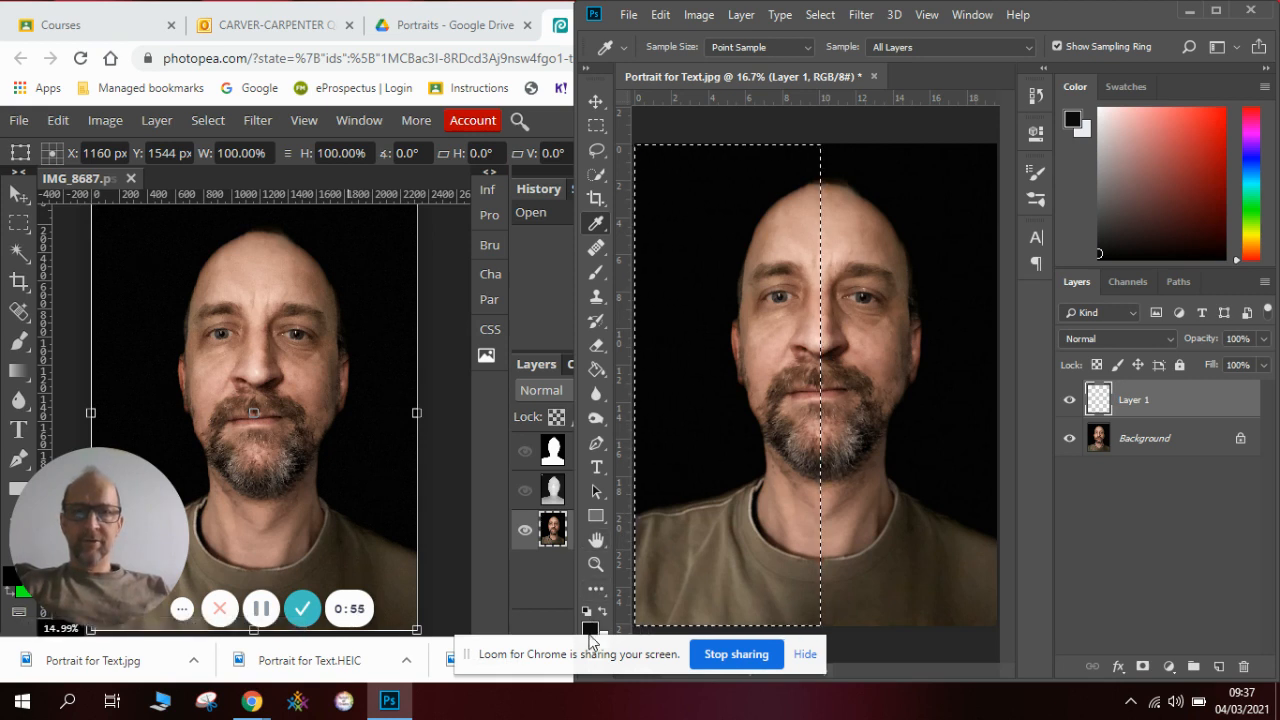
click(805, 654)
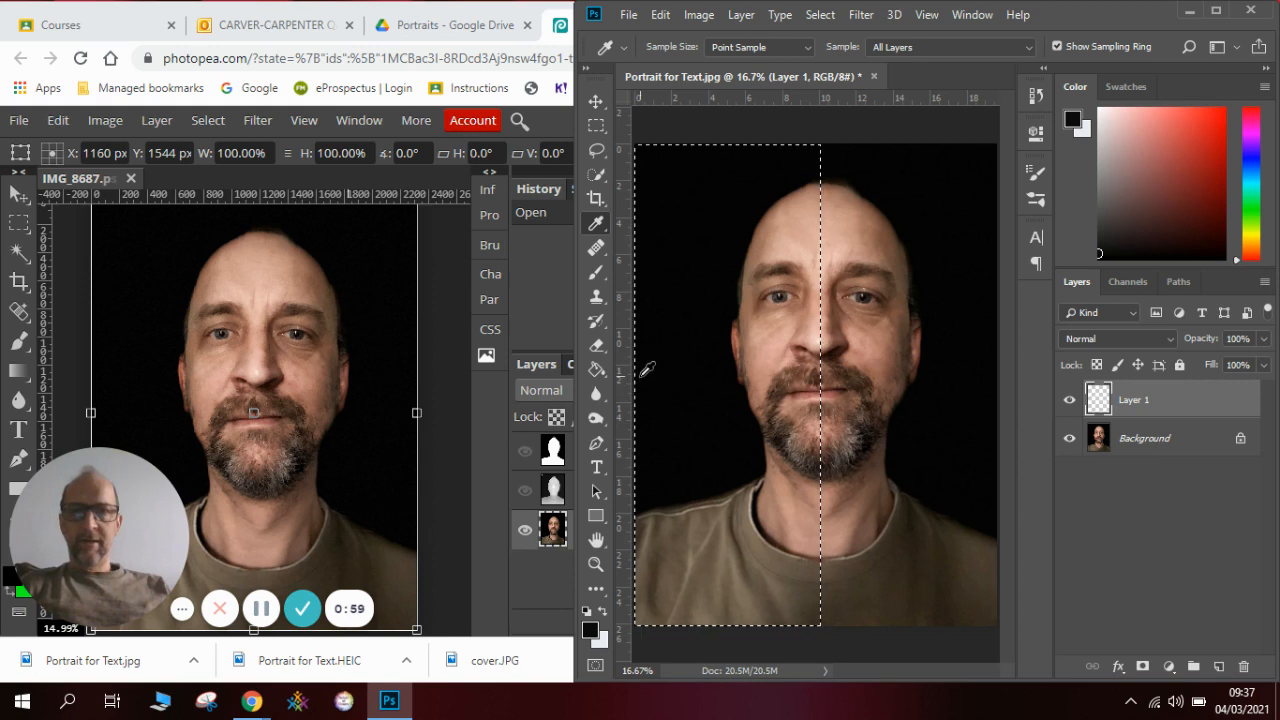
click(596, 369)
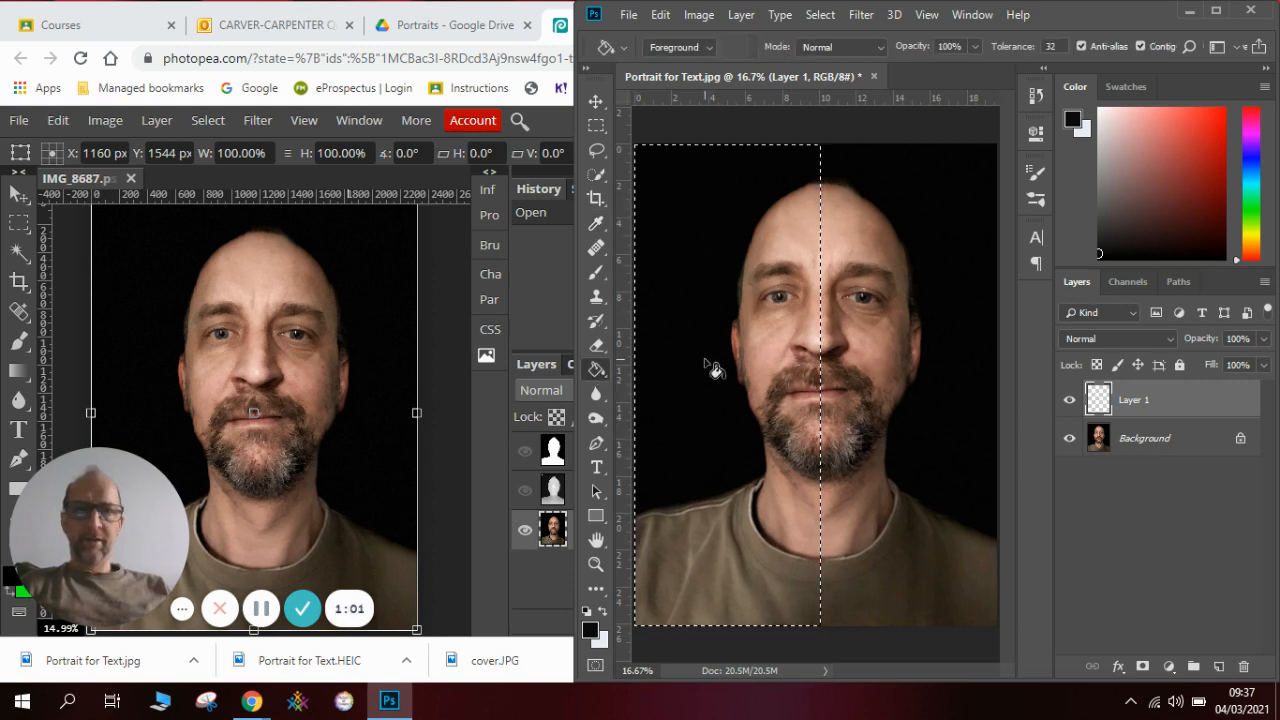
click(706, 366)
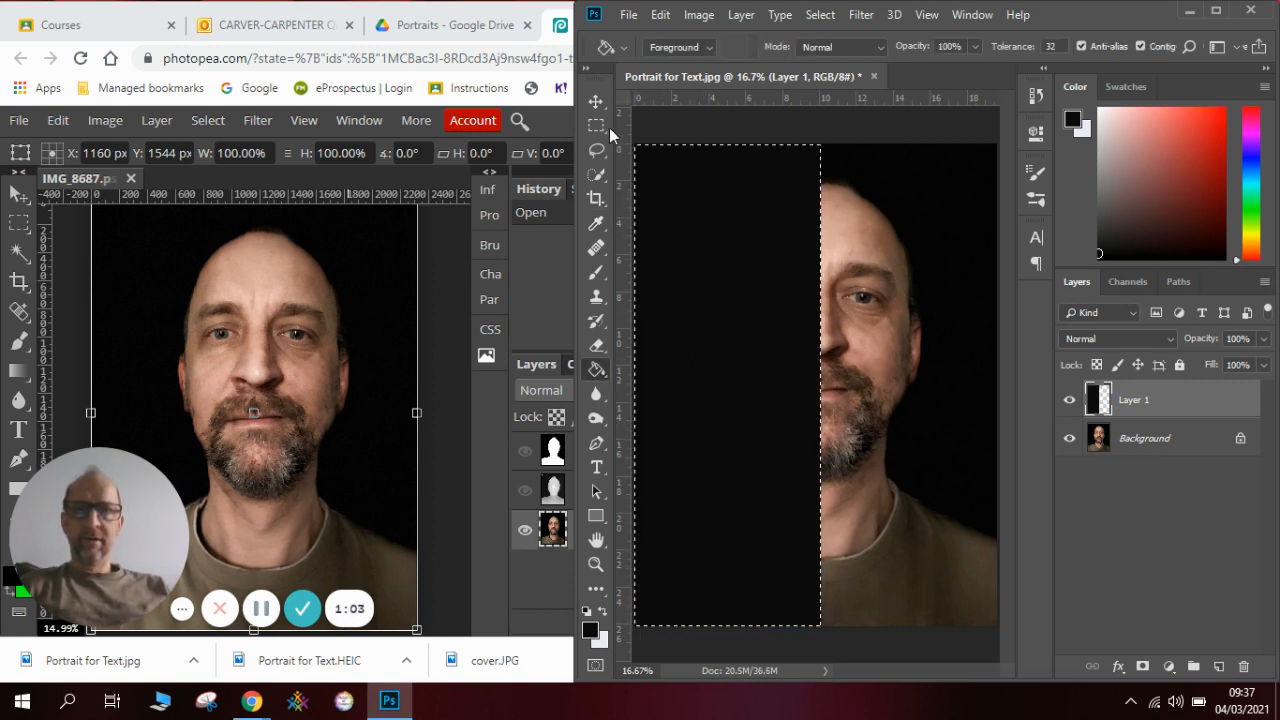
click(820, 14)
click(840, 55)
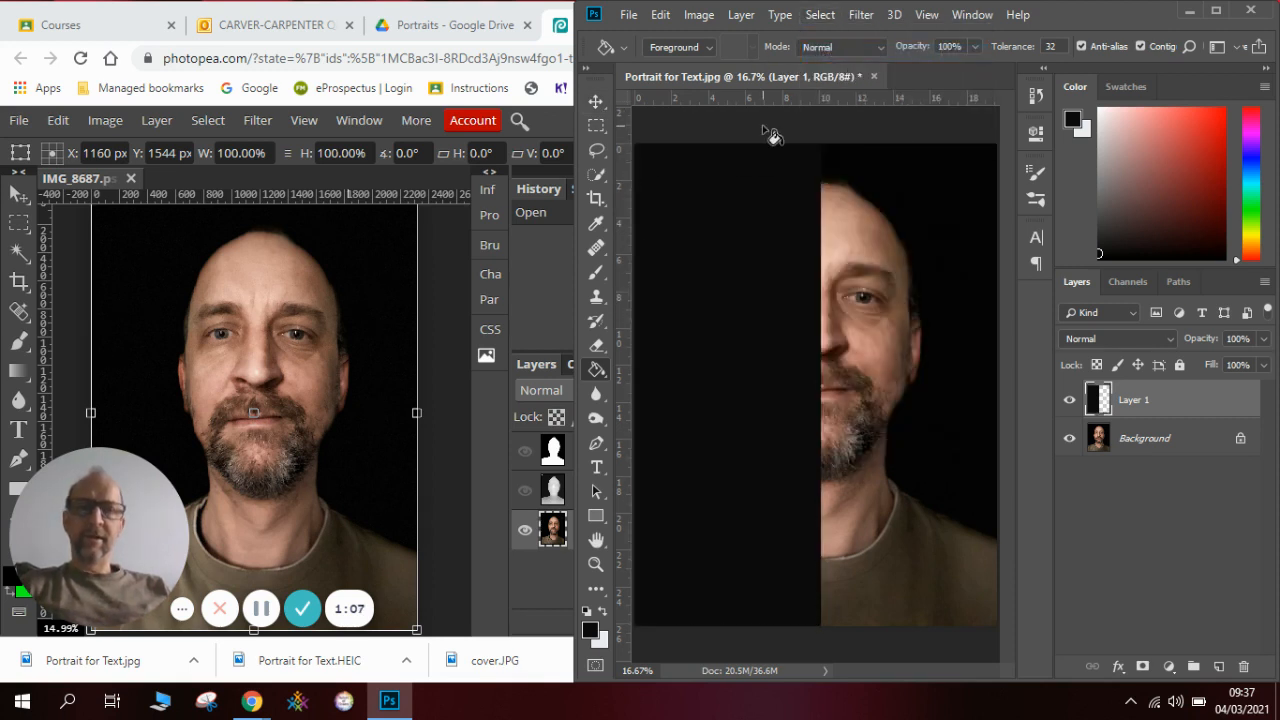
click(595, 102)
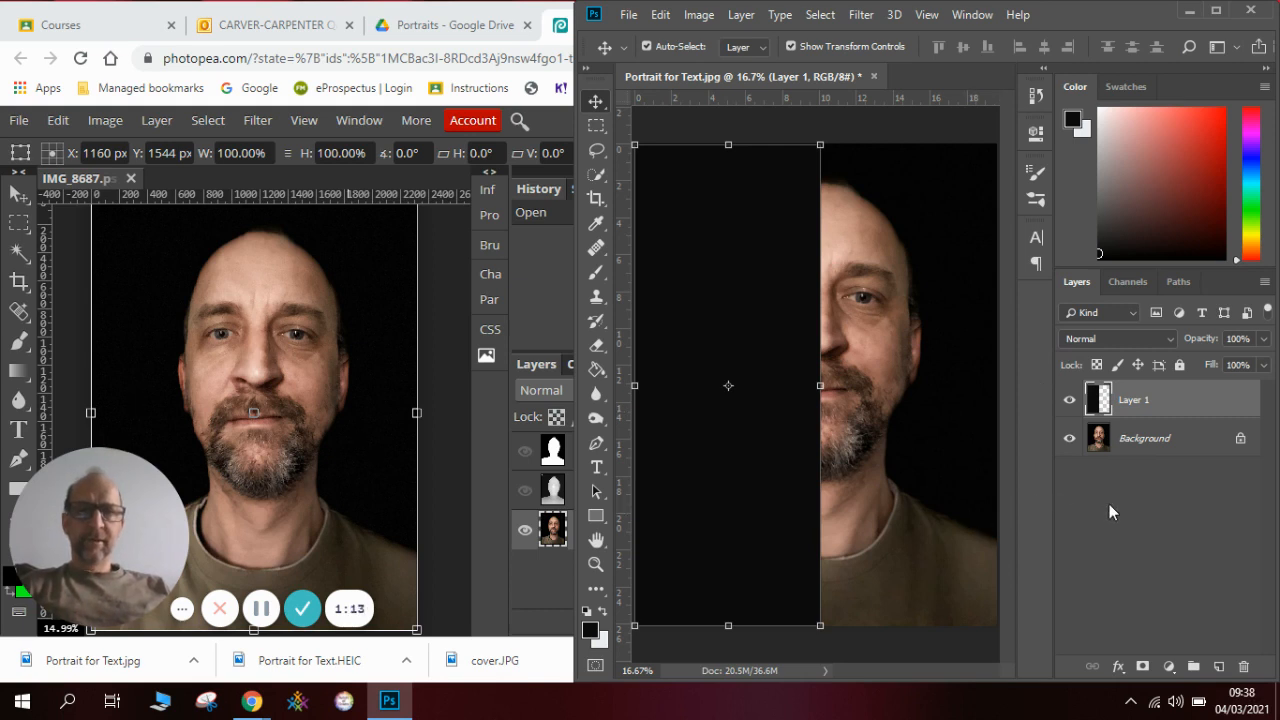
Step: Switch to Photopea and select the left half of the portrait with a rectangular selection
click(27, 229)
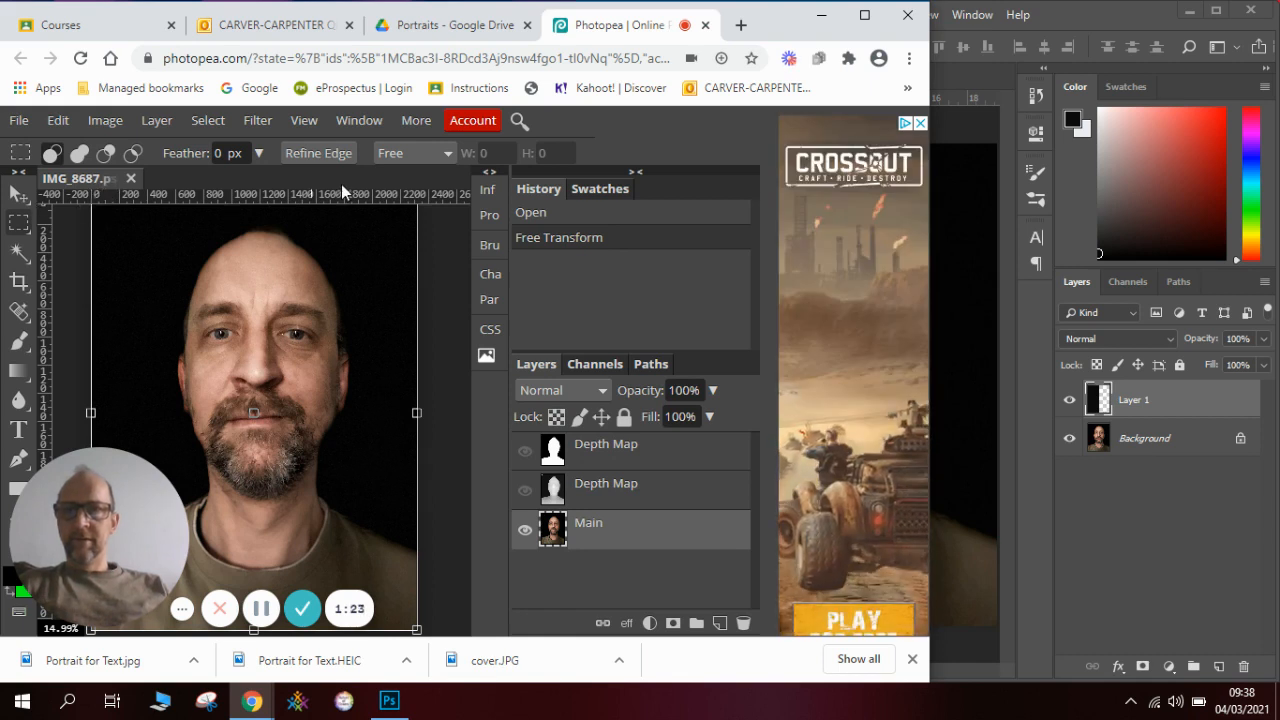
click(319, 123)
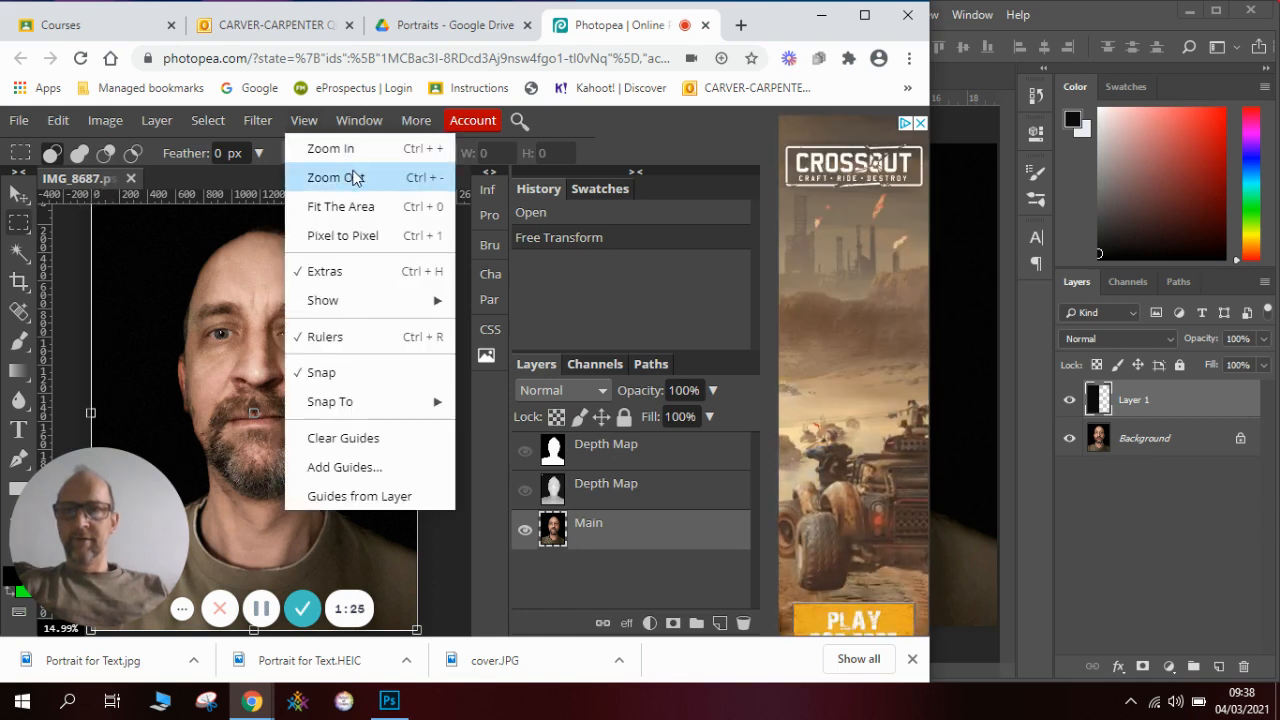
click(350, 174)
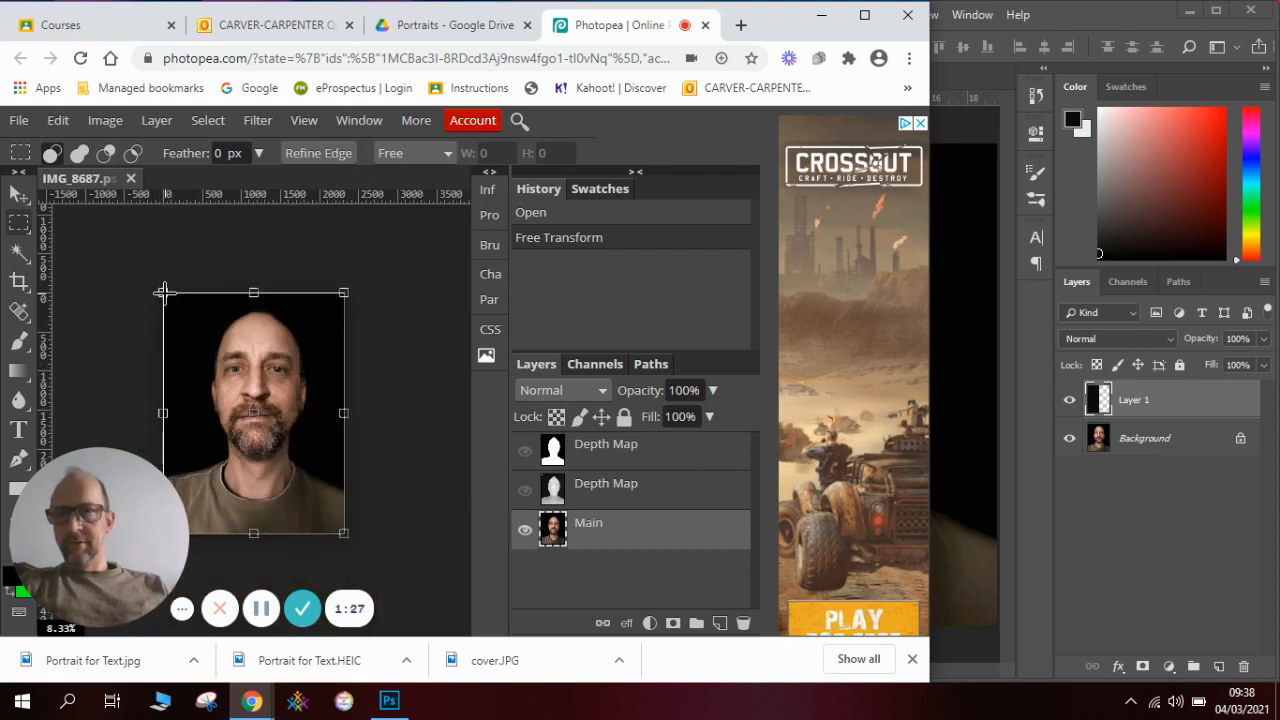
drag(163, 293, 251, 536)
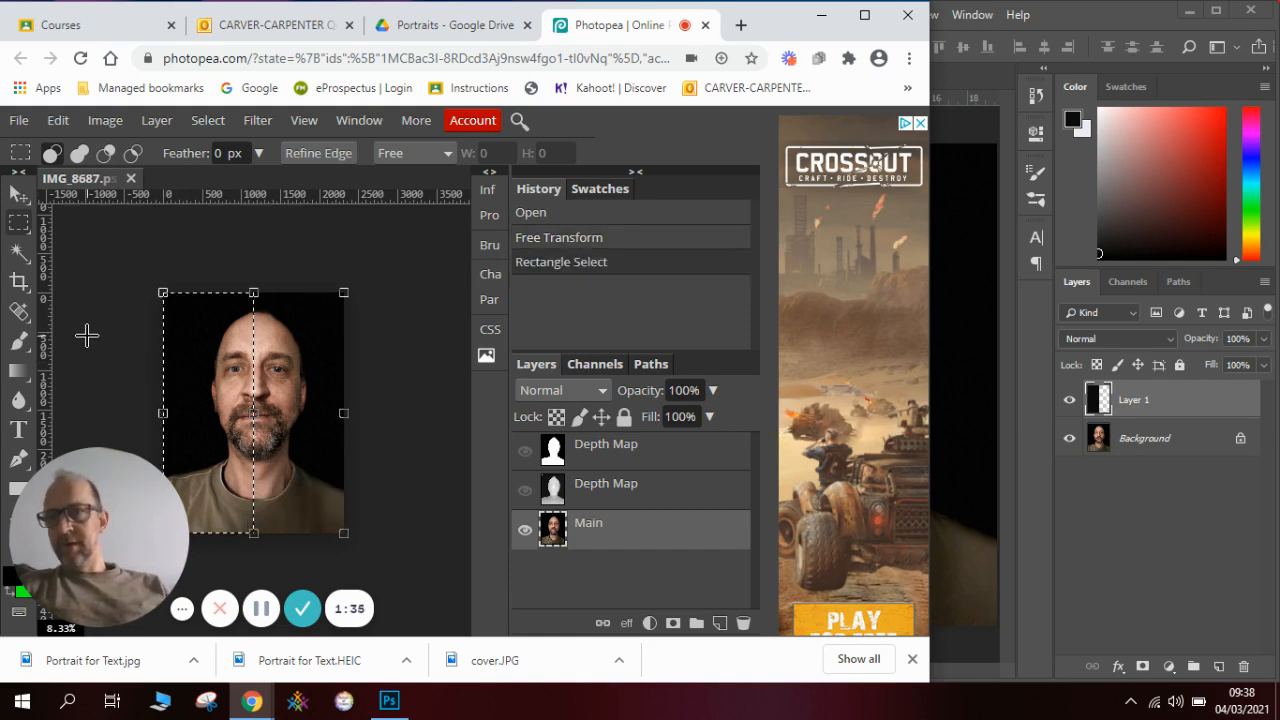
Step: Activate the Eyedropper and add a new layer directly above the Main layer
right_click(27, 322)
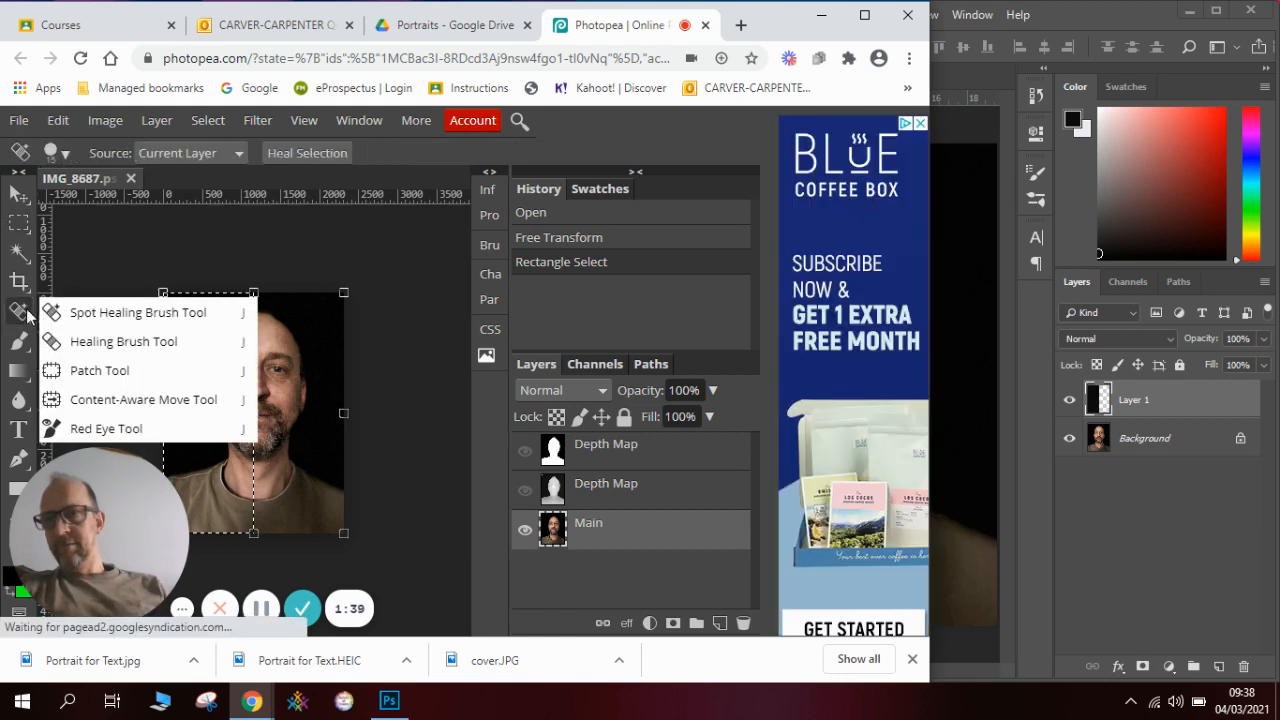
click(28, 297)
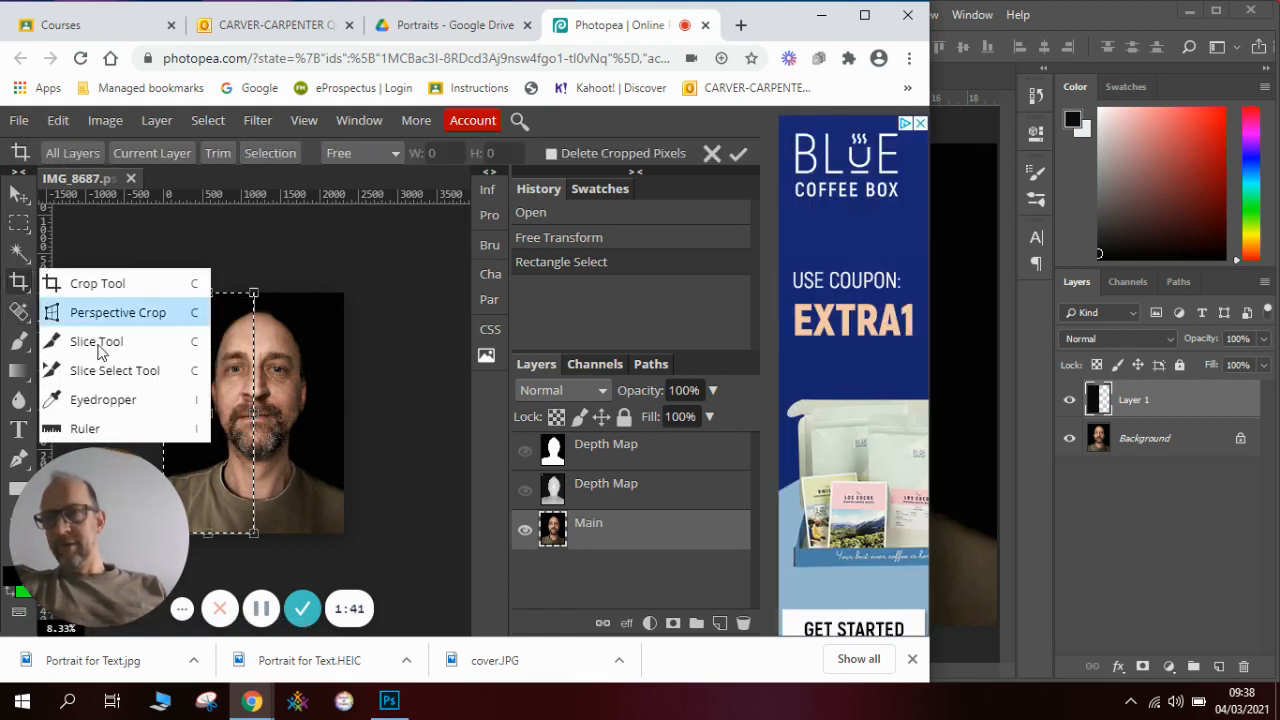
click(91, 401)
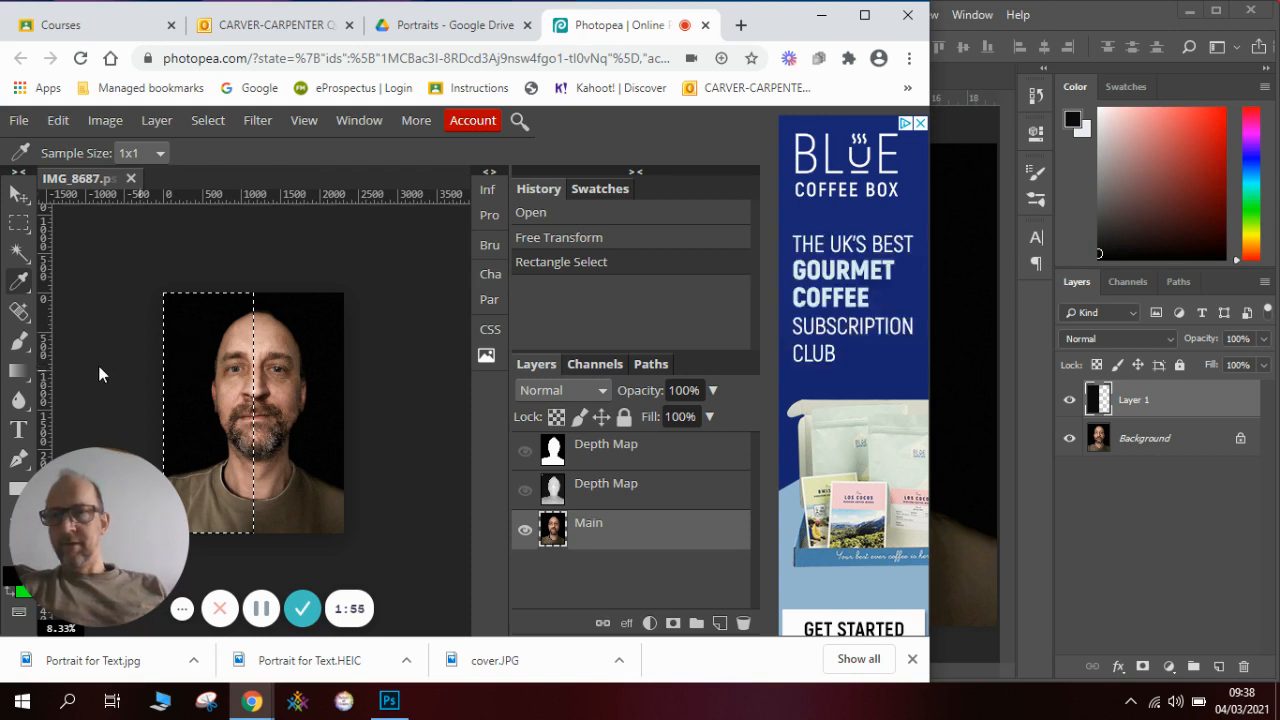
click(719, 623)
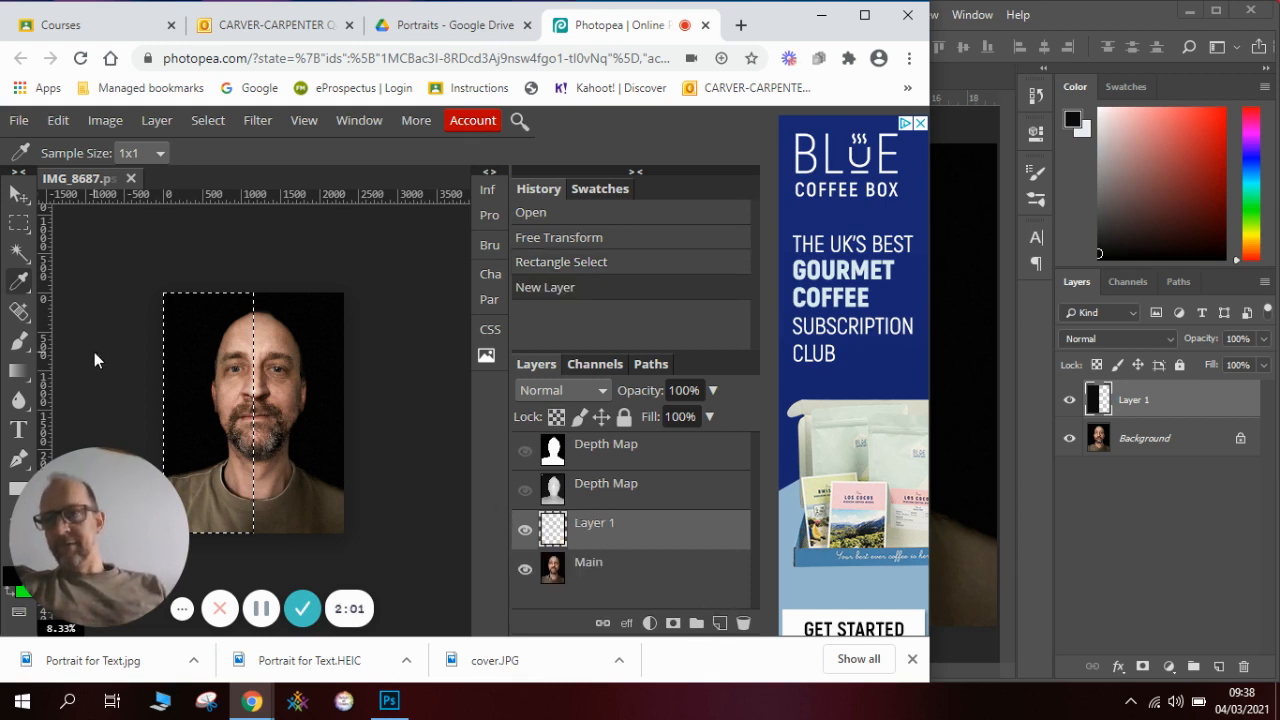
Step: Fill the selected left half with black using the Paint Bucket, clear the selection and activate the Move tool
right_click(22, 371)
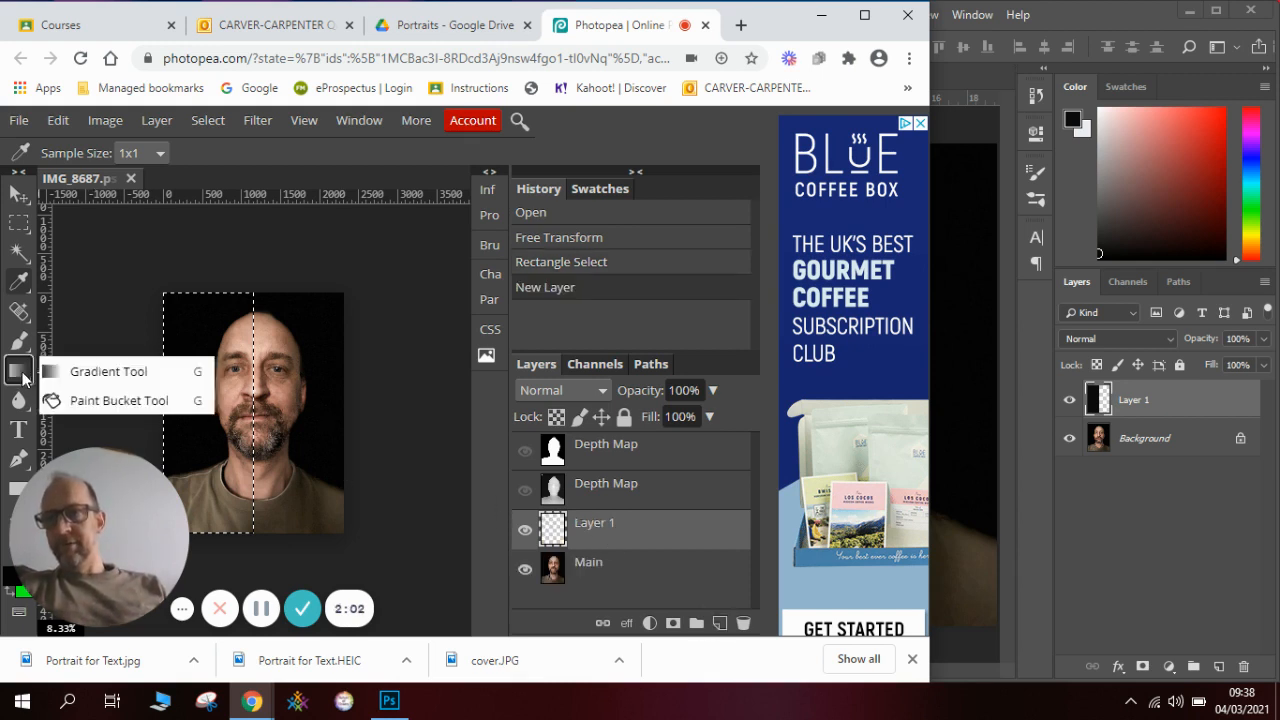
click(111, 399)
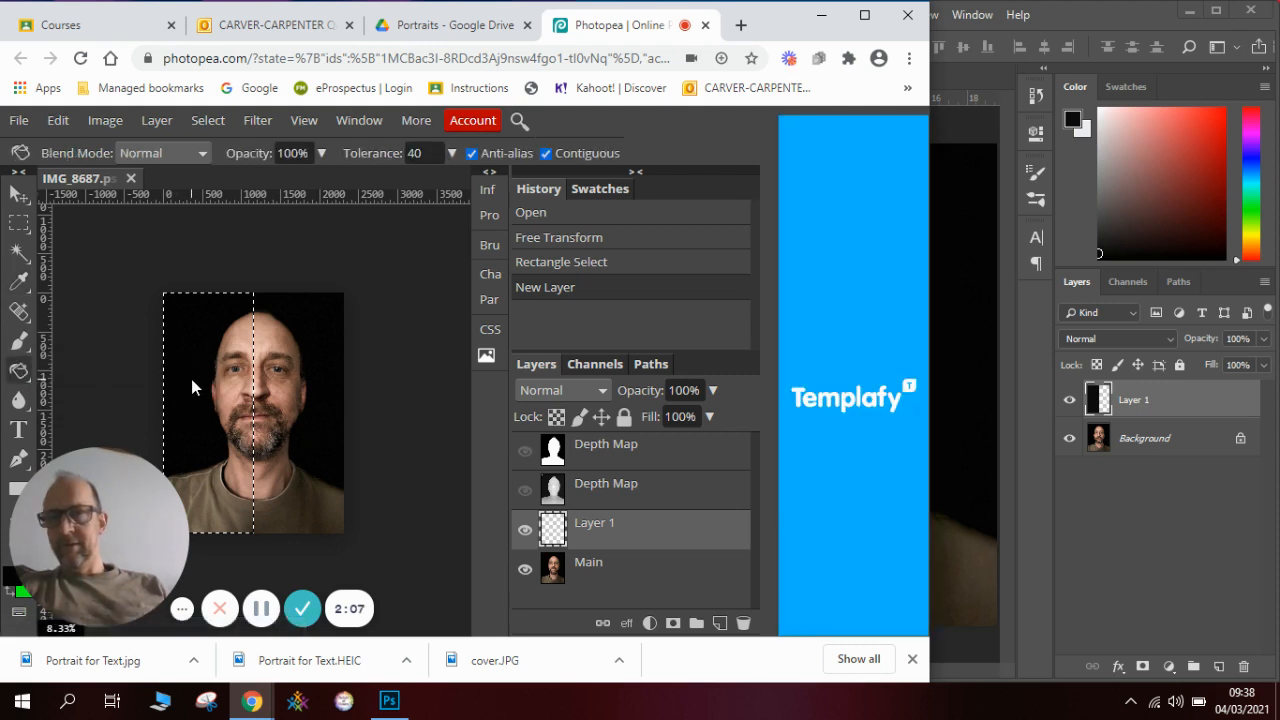
click(191, 379)
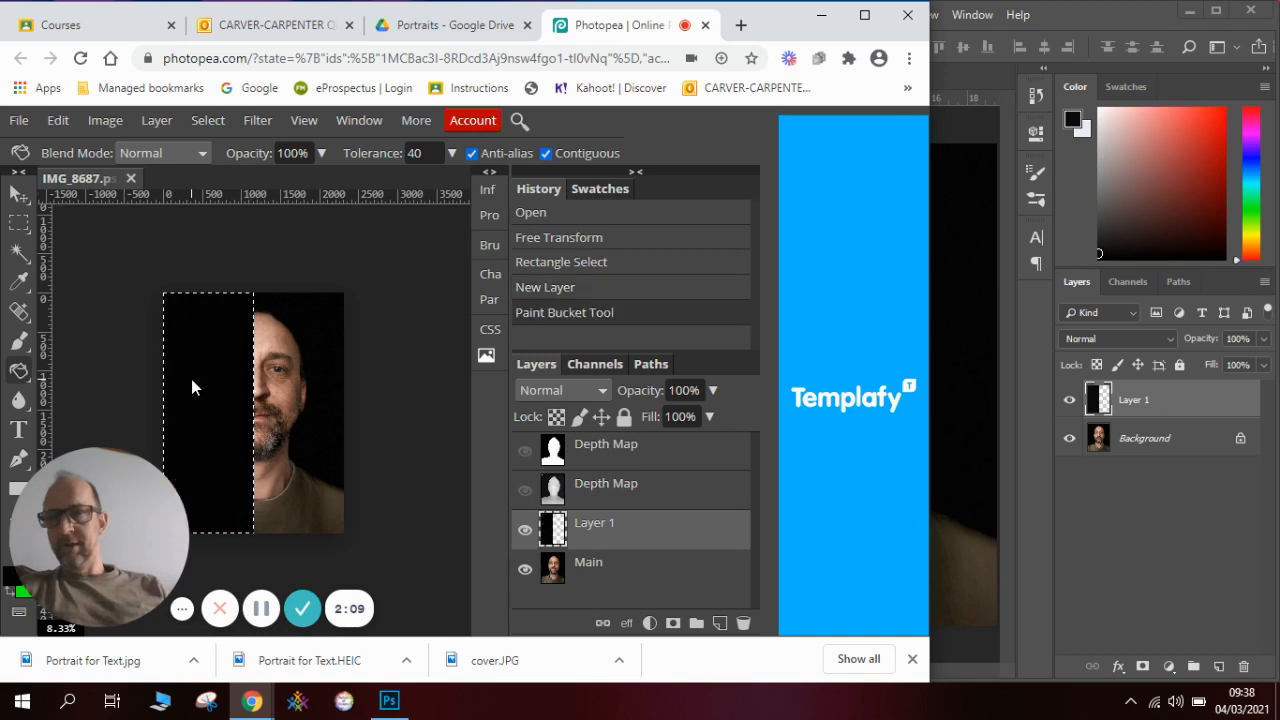
click(210, 120)
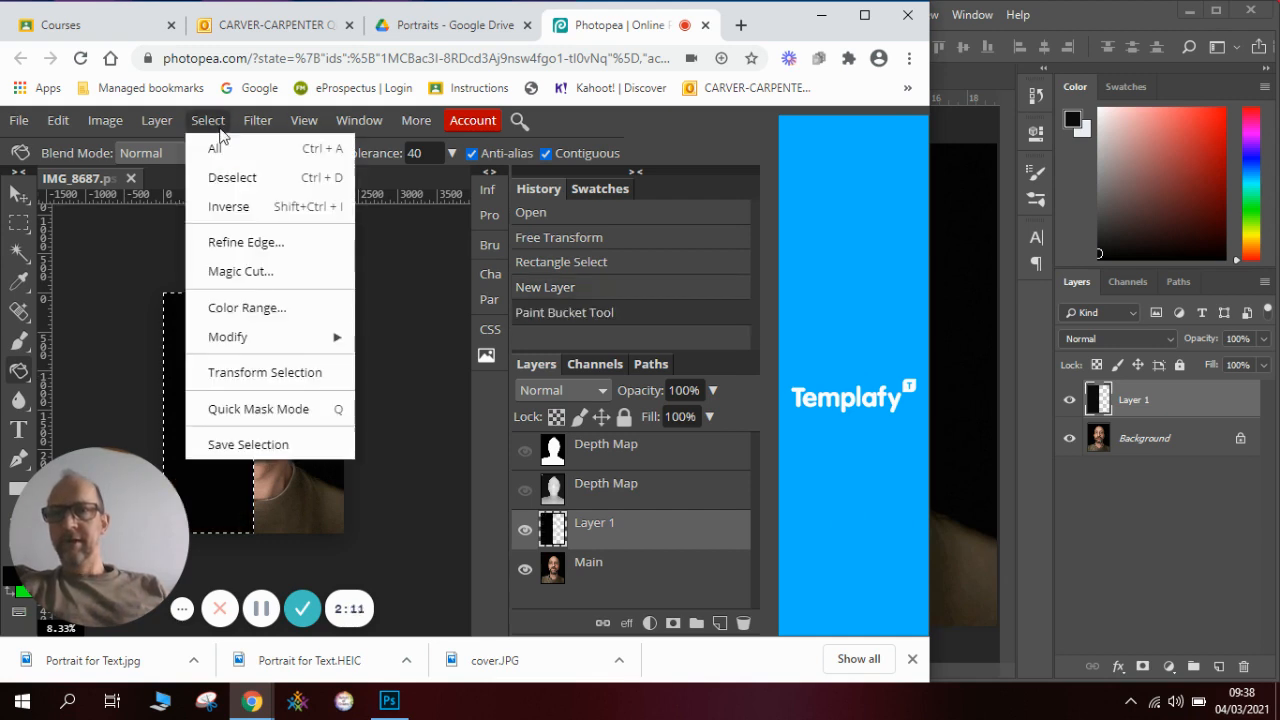
click(236, 176)
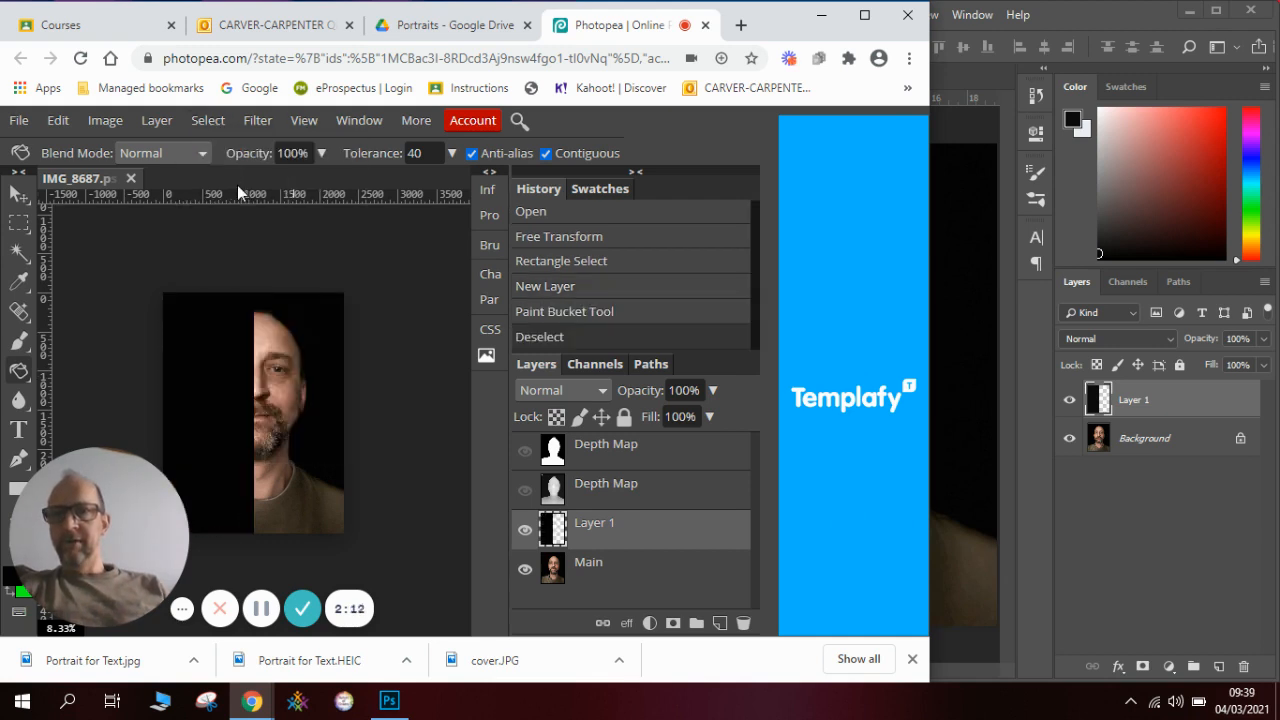
click(18, 193)
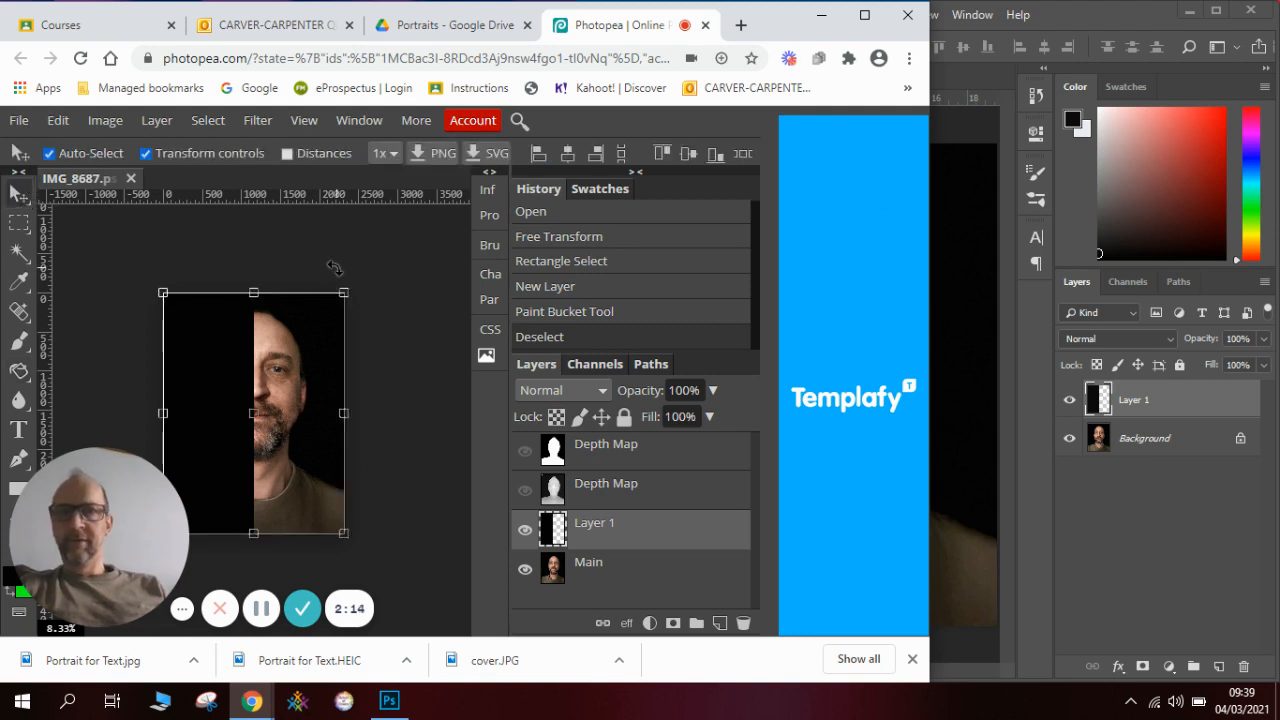
Step: Apply a free transform to the black half layer in Photopea, keeping its width and height at 100%
click(955, 282)
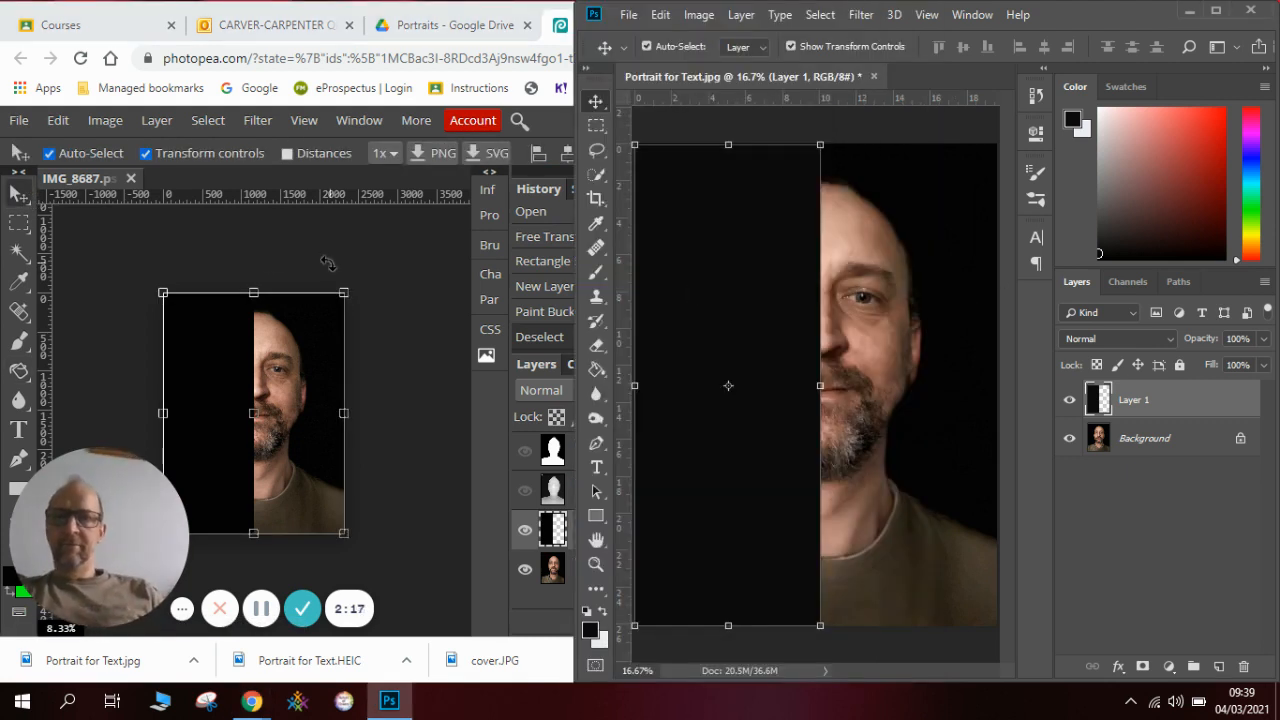
click(343, 293)
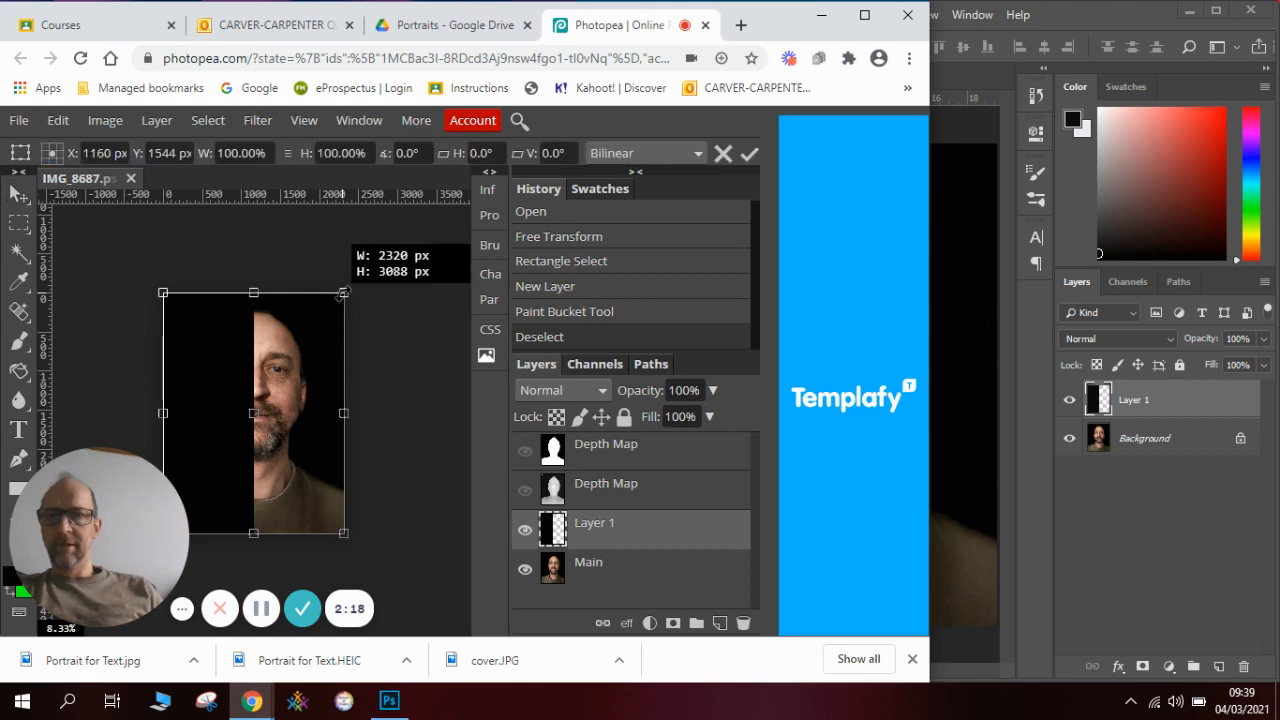
mouse_move(343, 293)
mouse_down()
mouse_move(408, 238)
mouse_move(402, 252)
mouse_move(357, 259)
mouse_move(343, 293)
mouse_up()
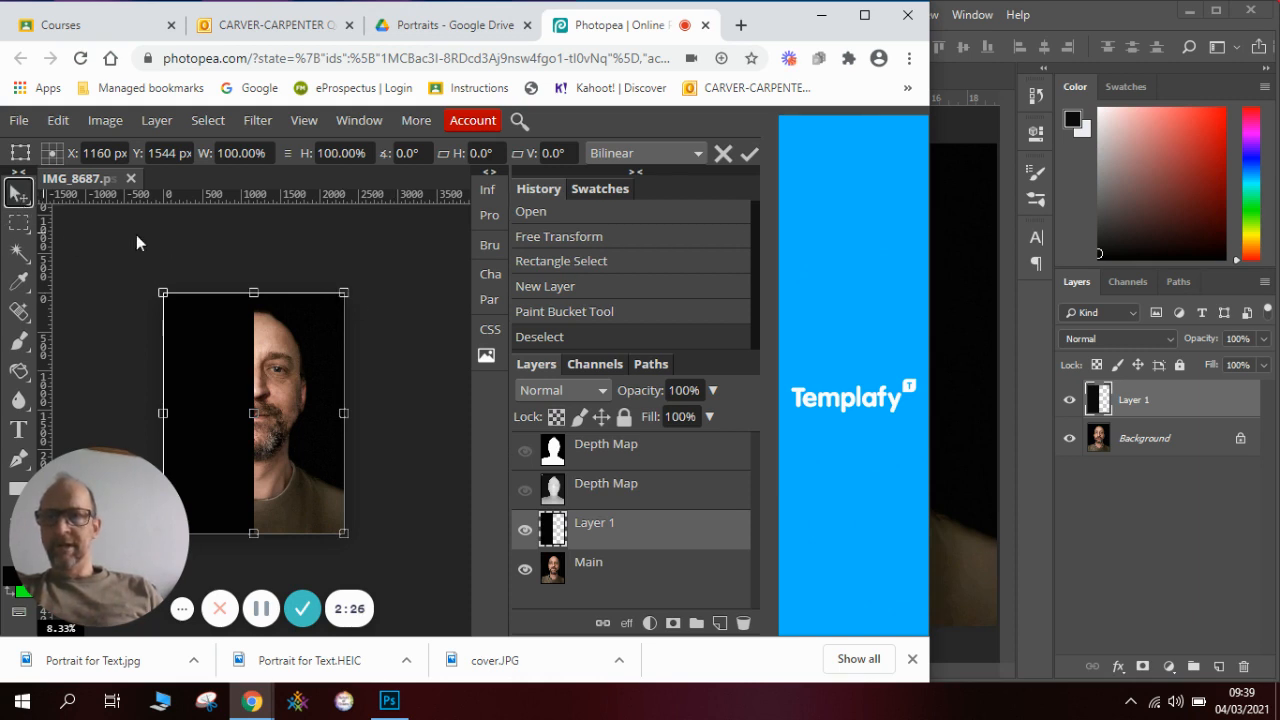
key(Return)
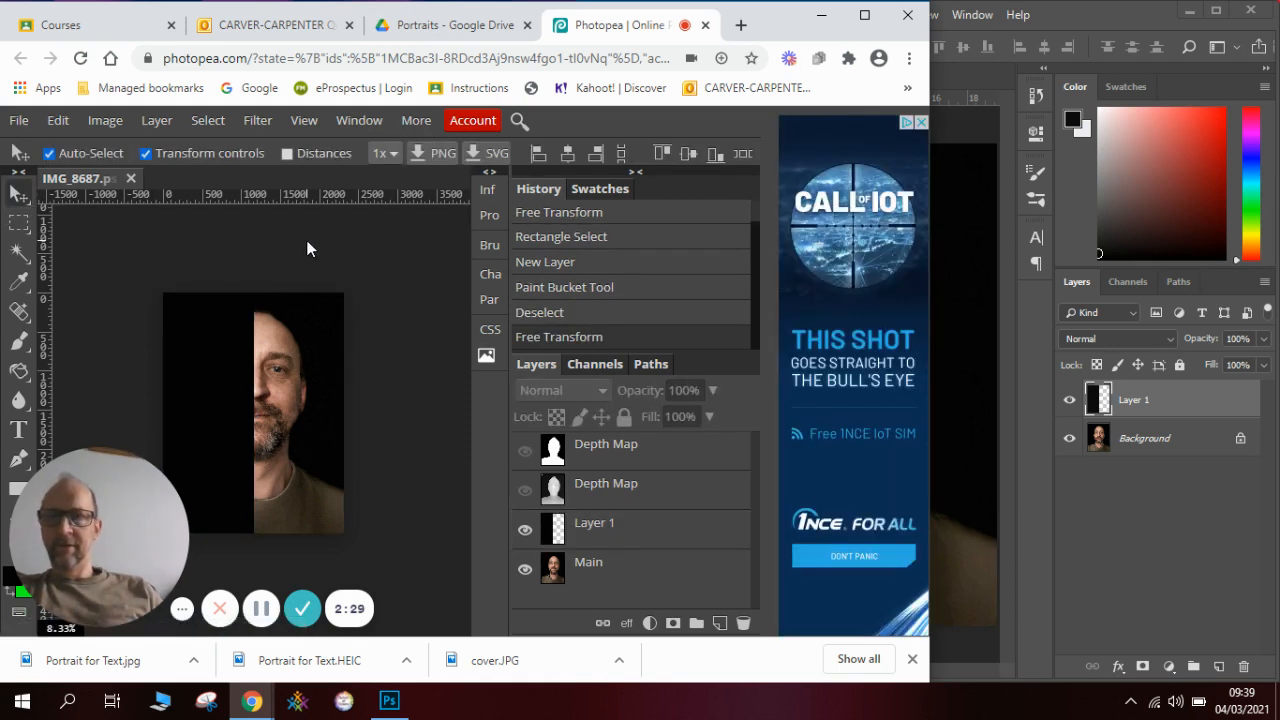
click(305, 121)
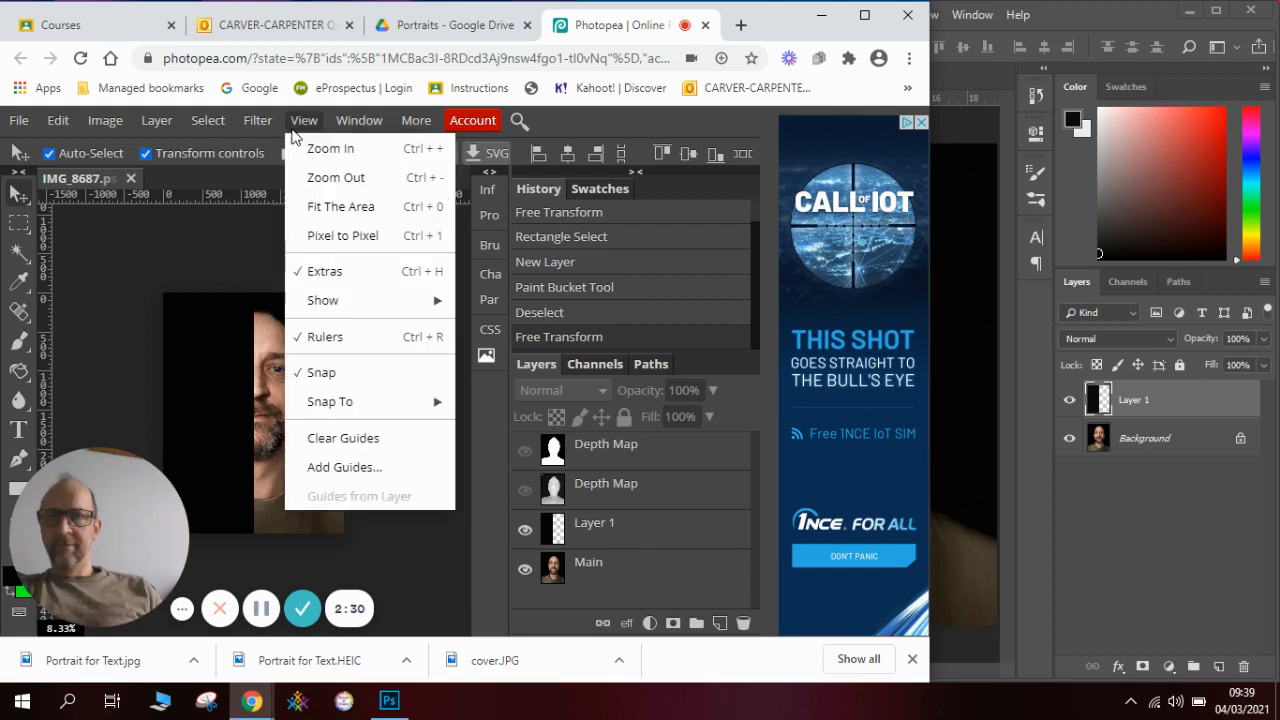
click(379, 147)
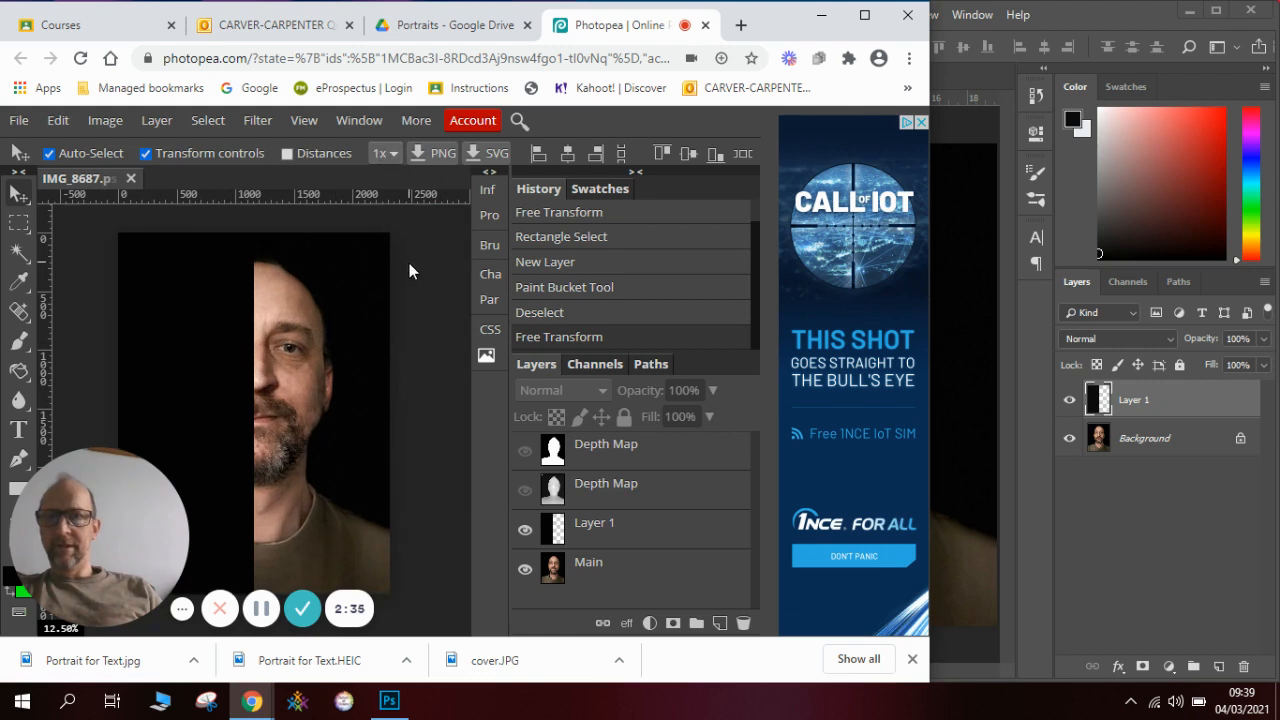
Step: Switch to Photoshop, deselect the black half layer and open the font list for the Type tool
click(943, 401)
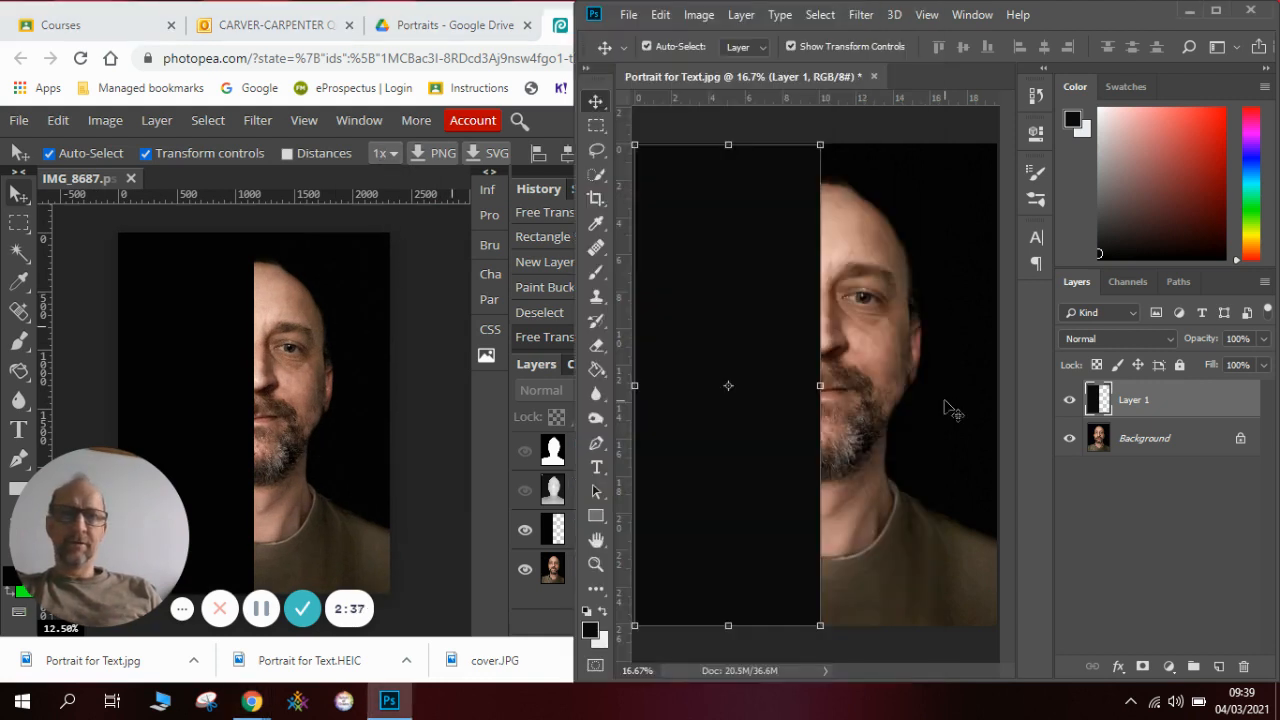
click(851, 123)
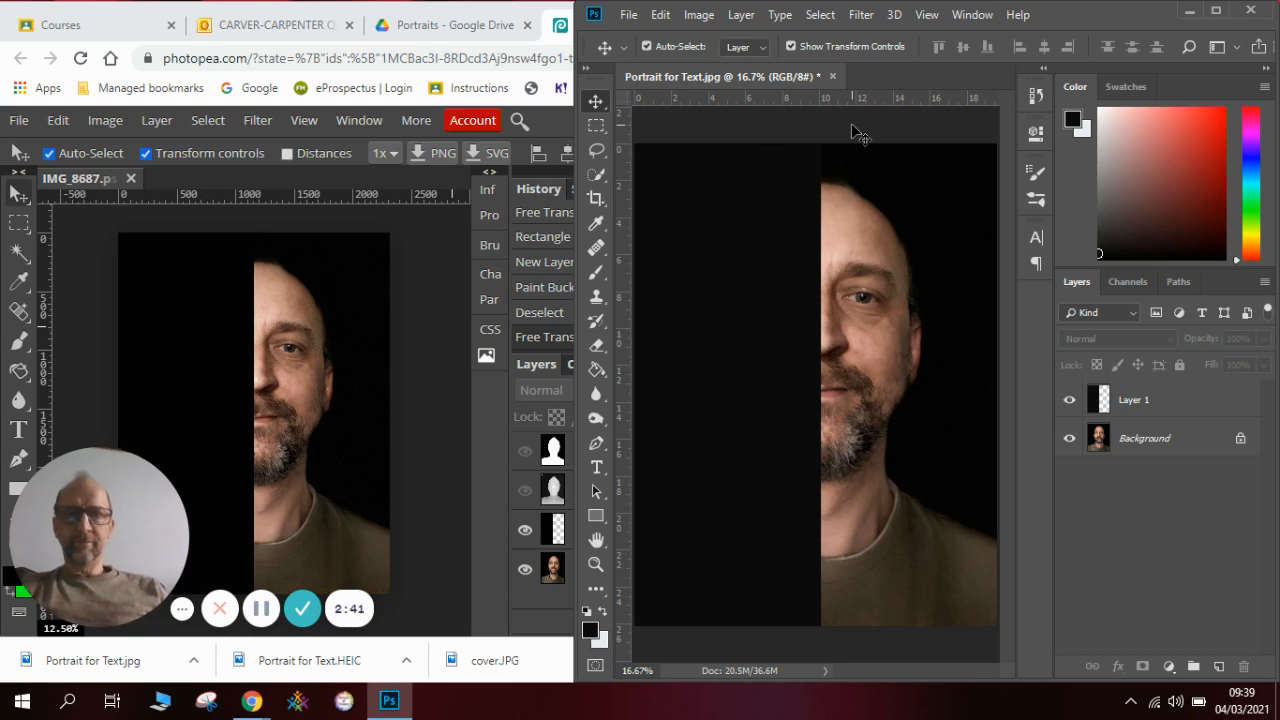
click(598, 468)
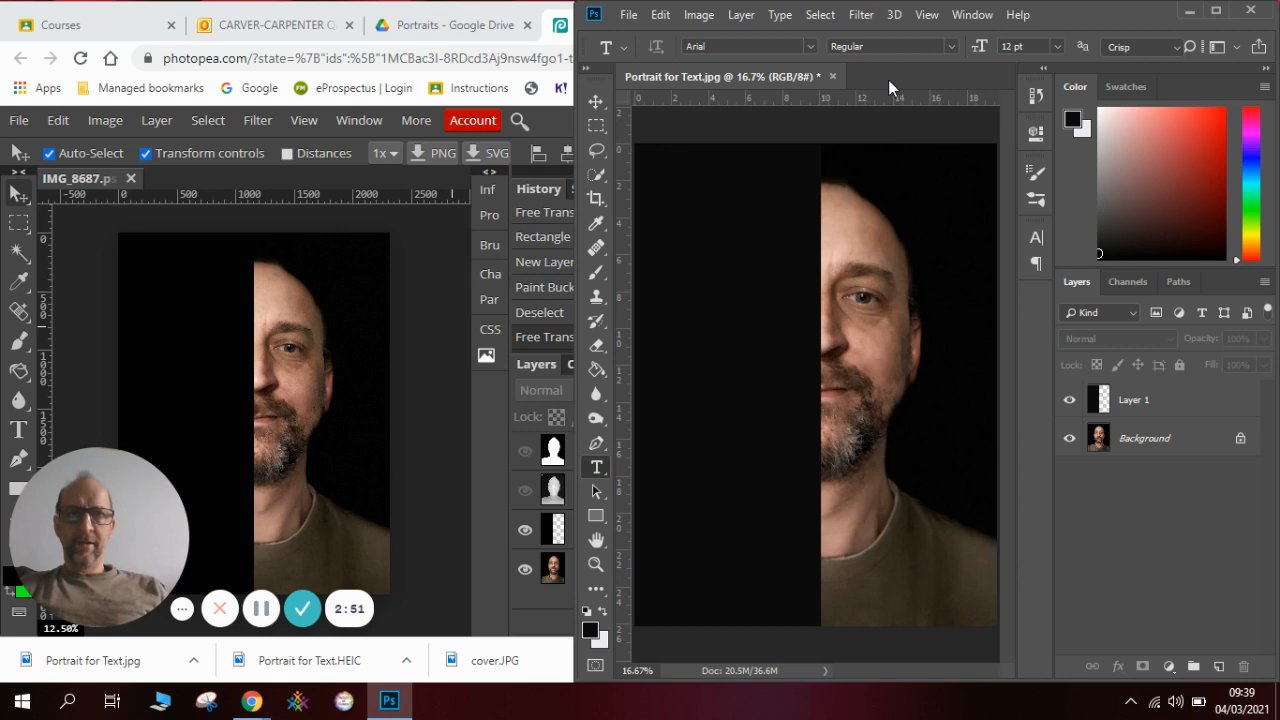
click(811, 47)
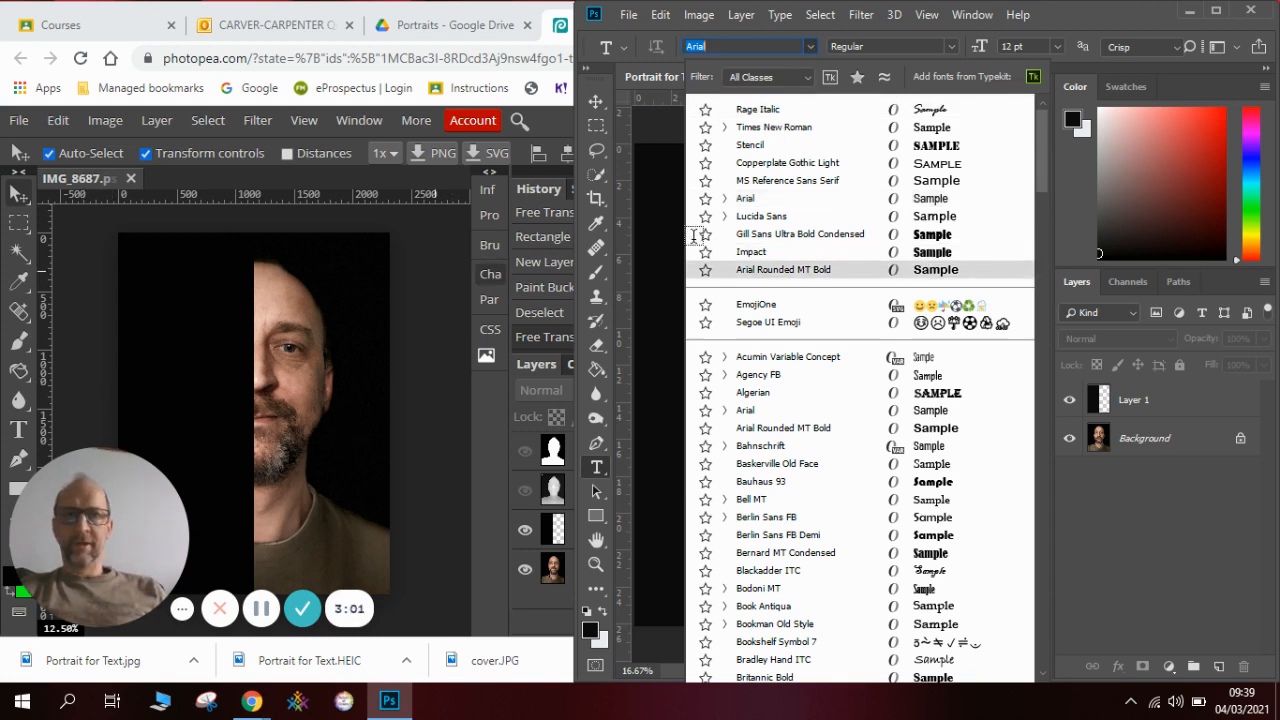
Step: Switch to Photopea, check the Type tool's font list and start an empty text layer on the portrait
click(19, 430)
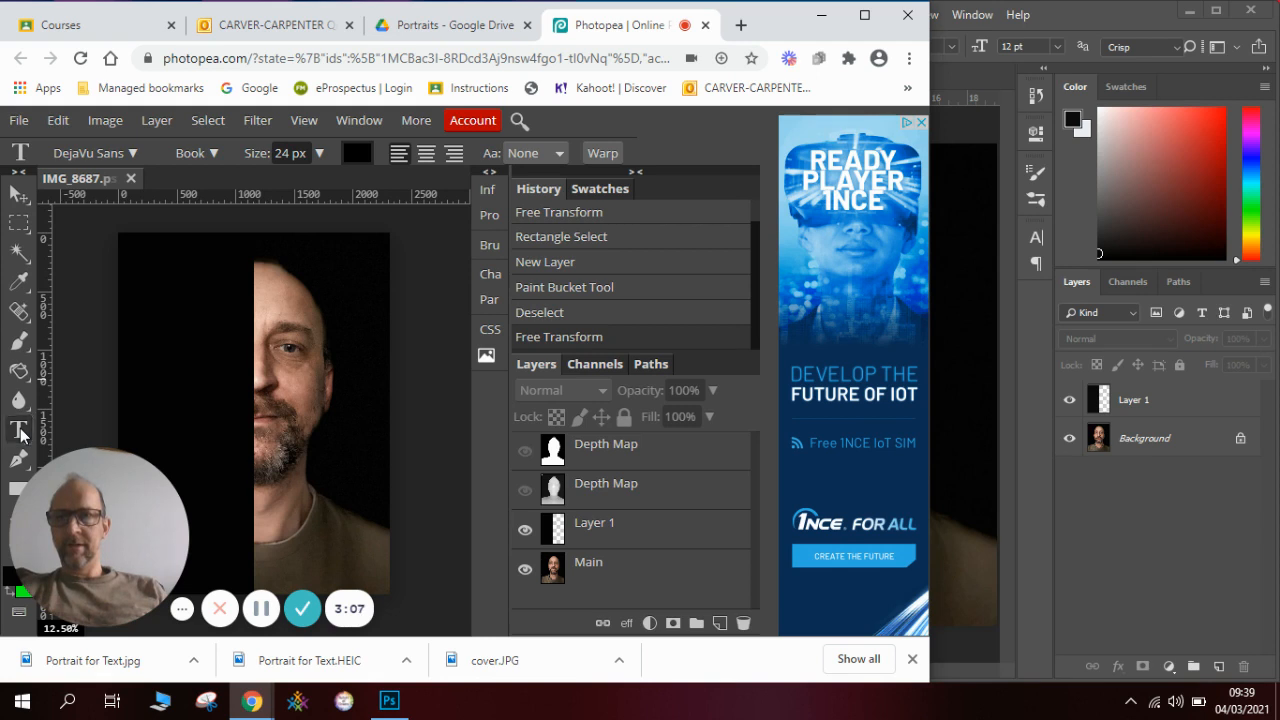
click(133, 155)
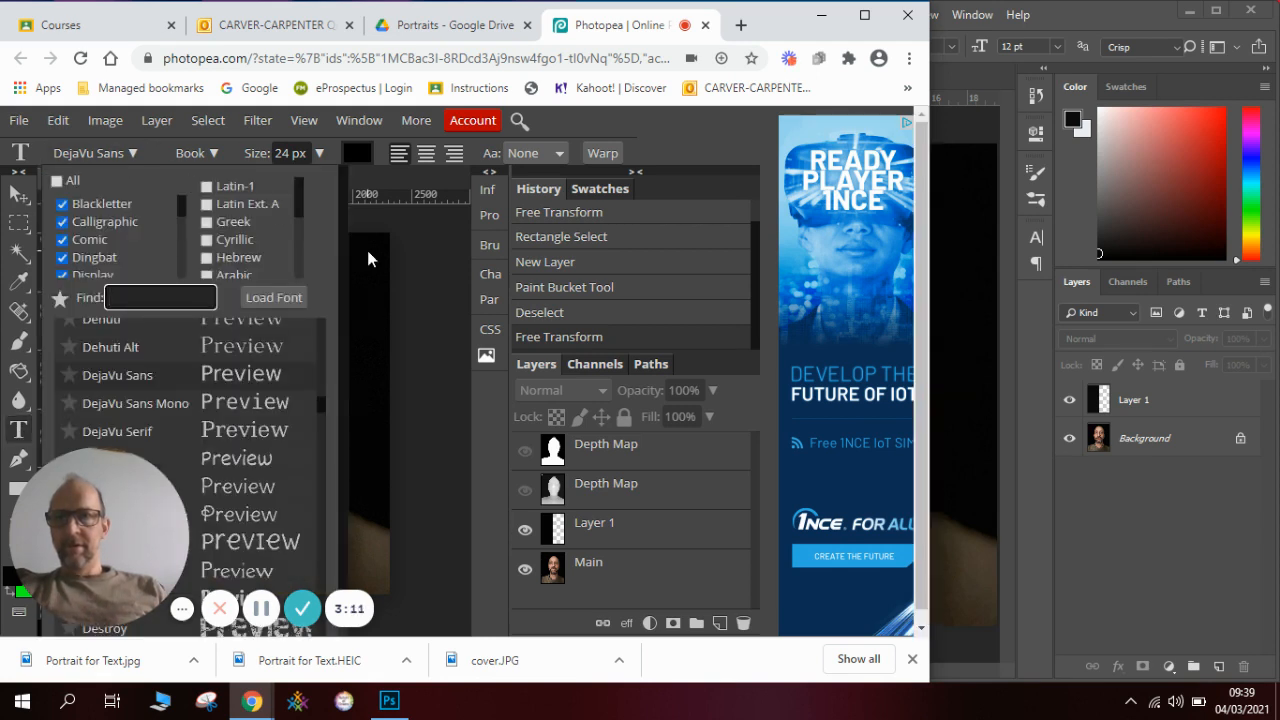
click(367, 250)
Step: Switch to Photoshop and set the Type tool's font to Impact at 72 pt
click(968, 252)
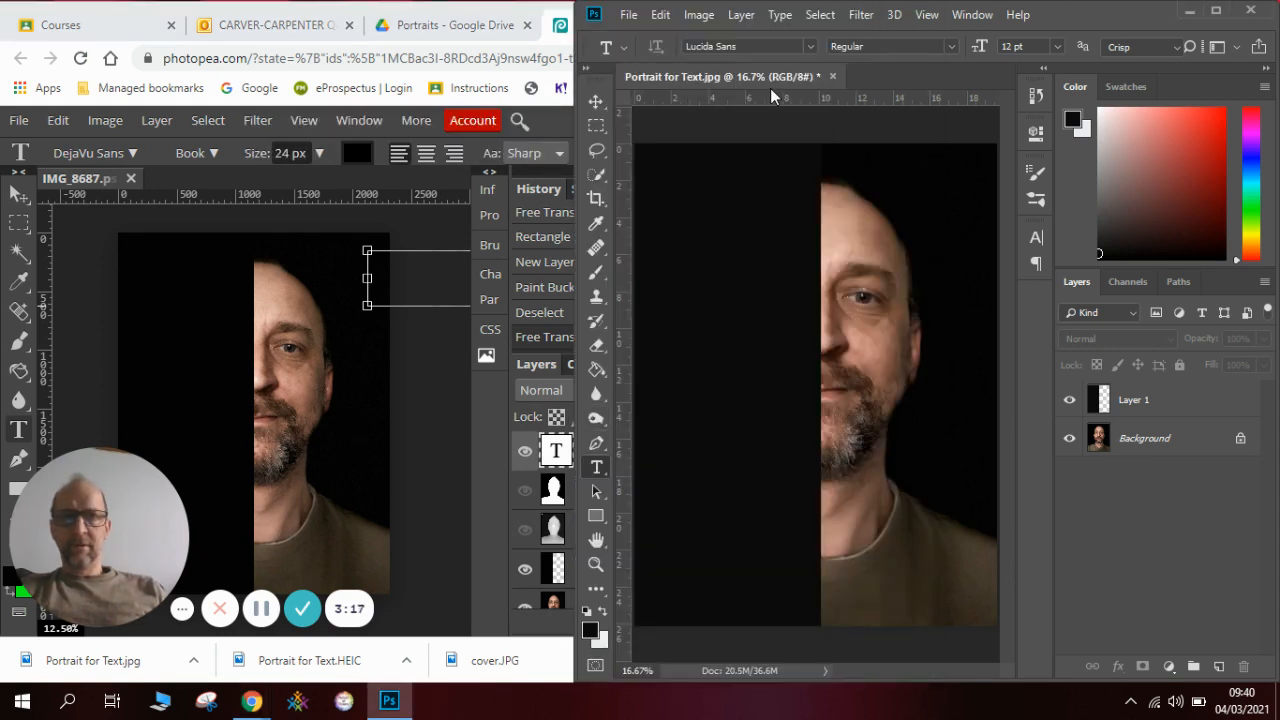
click(812, 46)
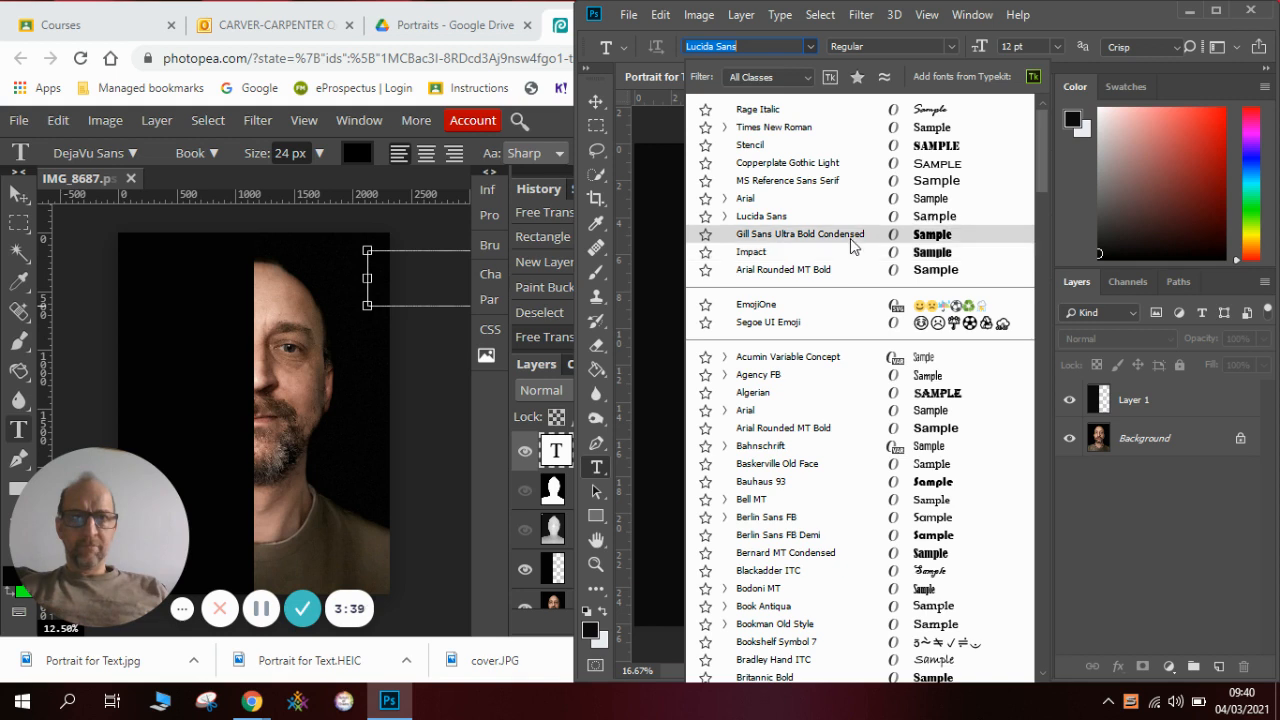
click(845, 259)
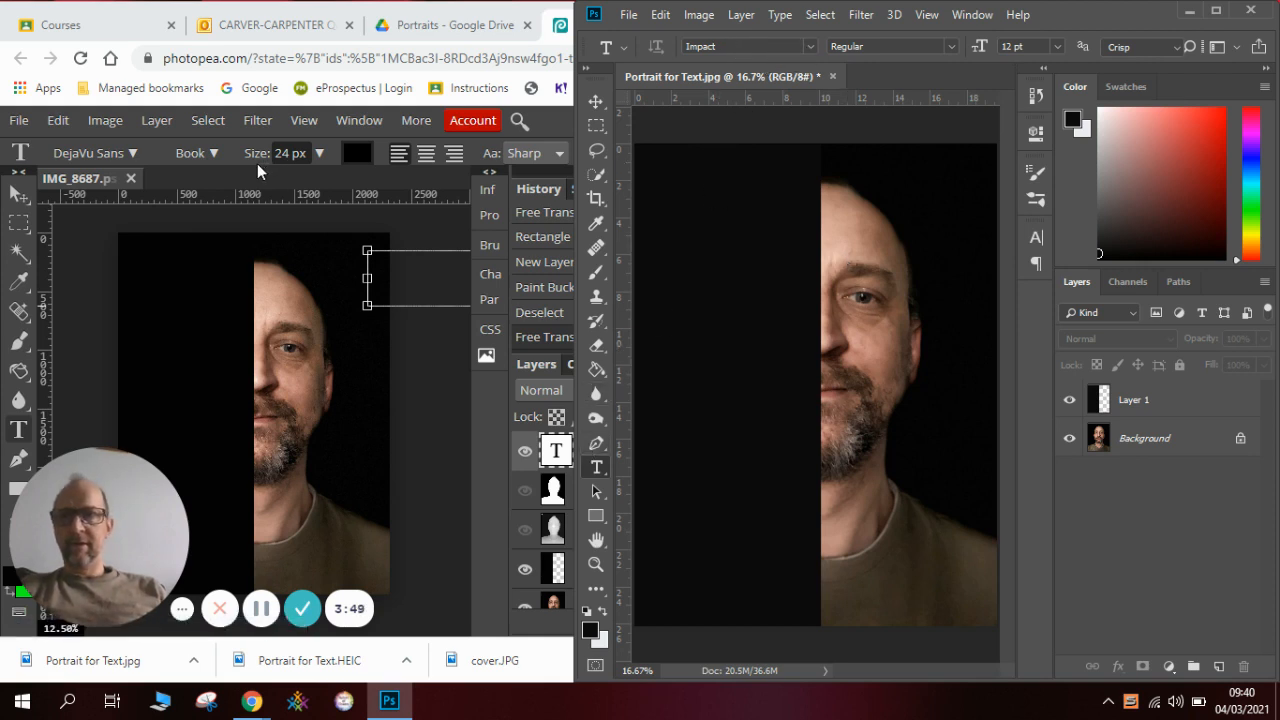
click(1056, 46)
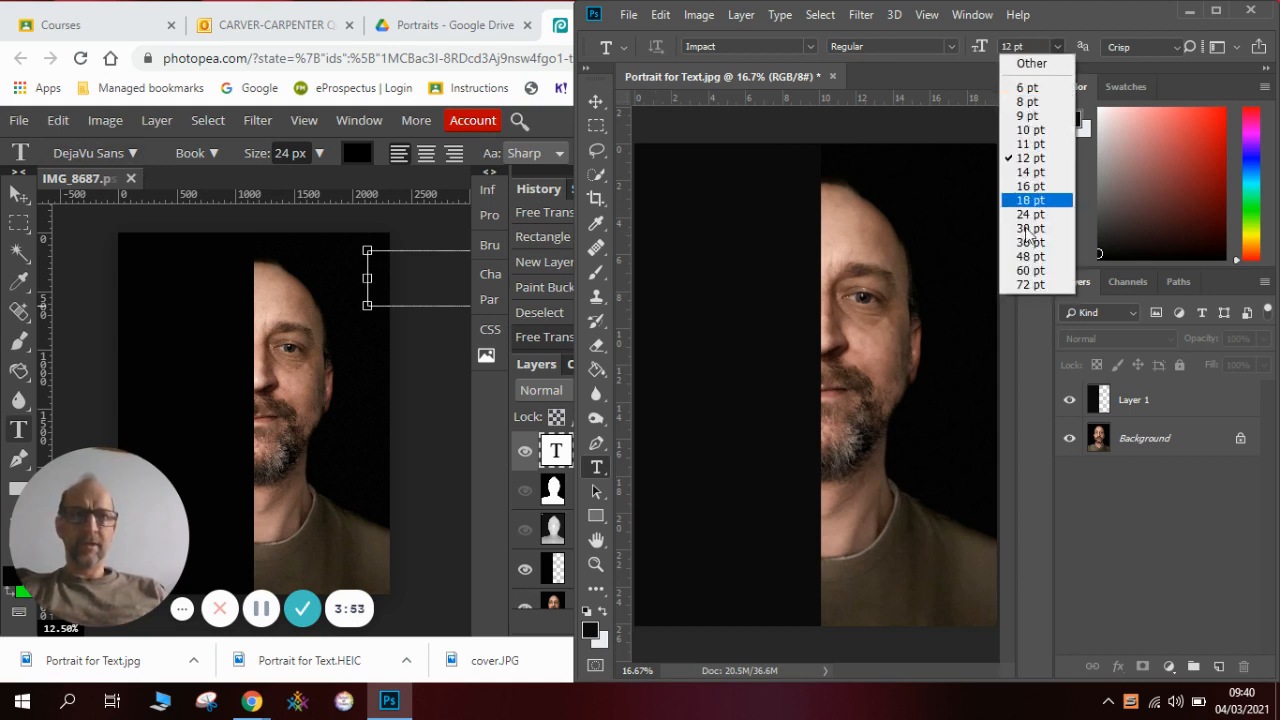
click(1030, 285)
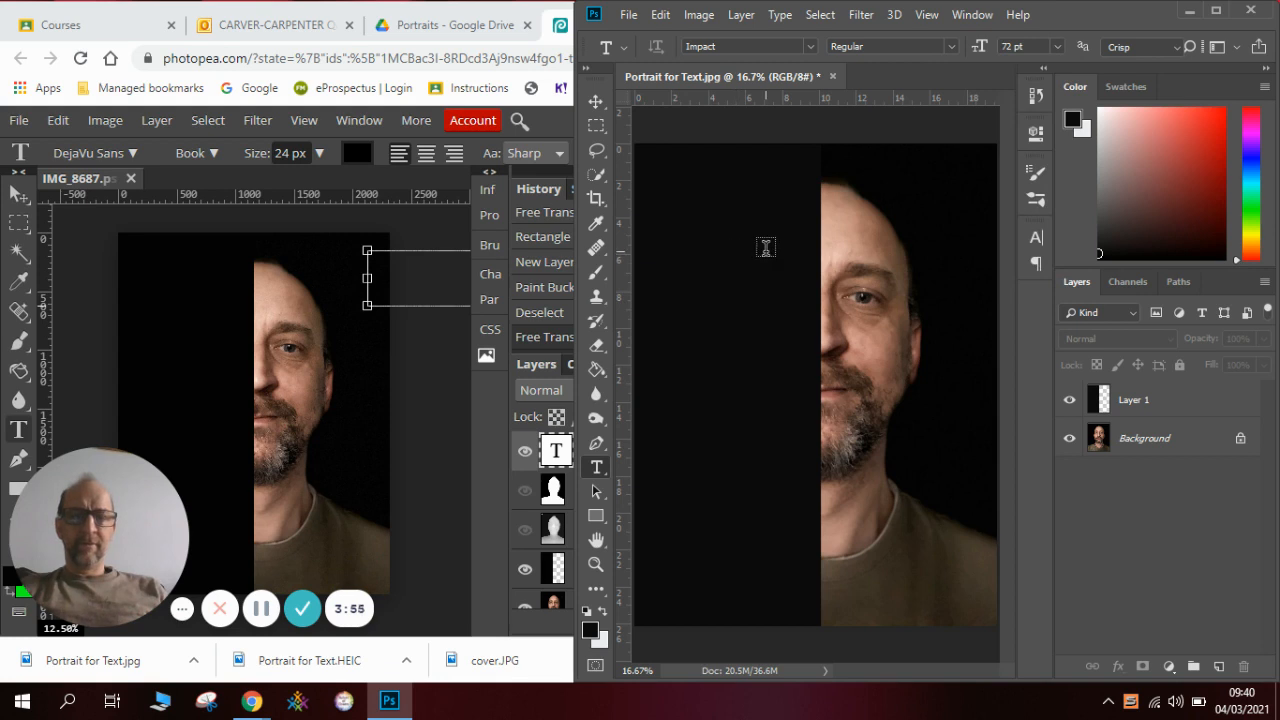
Step: Start a text layer on the black half and set its text colour to white (ffffff)
click(765, 250)
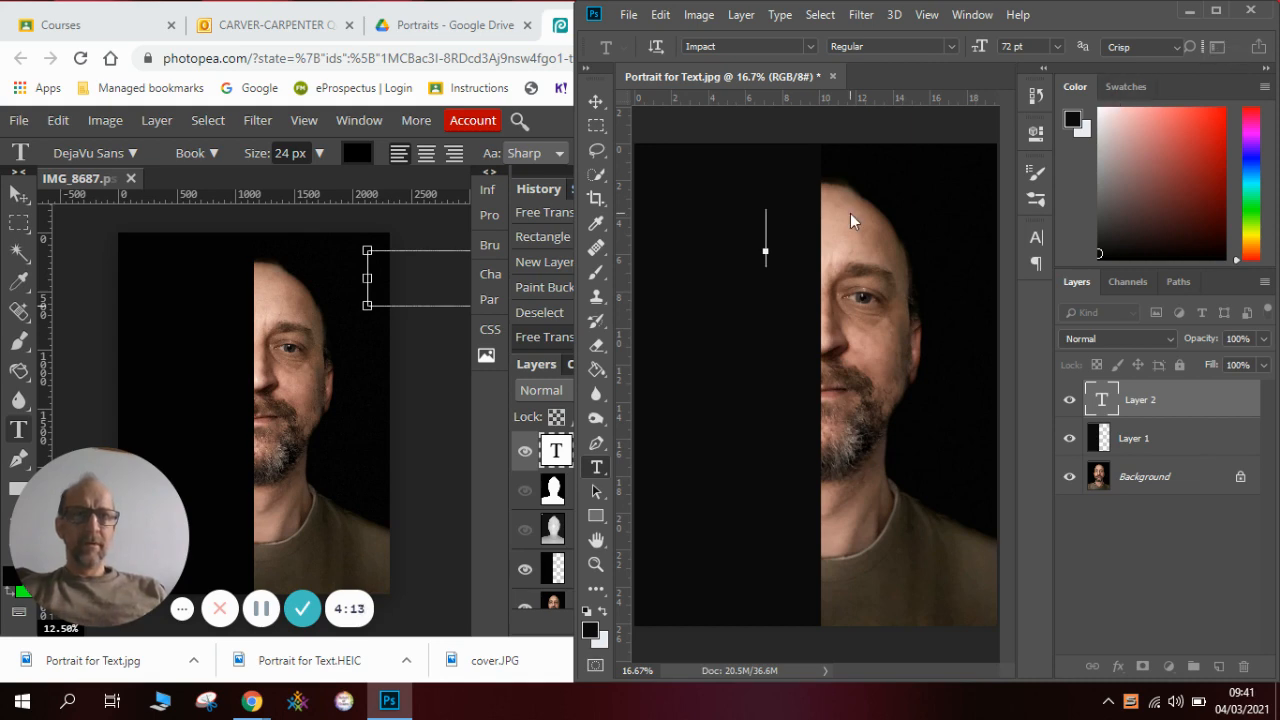
click(1213, 12)
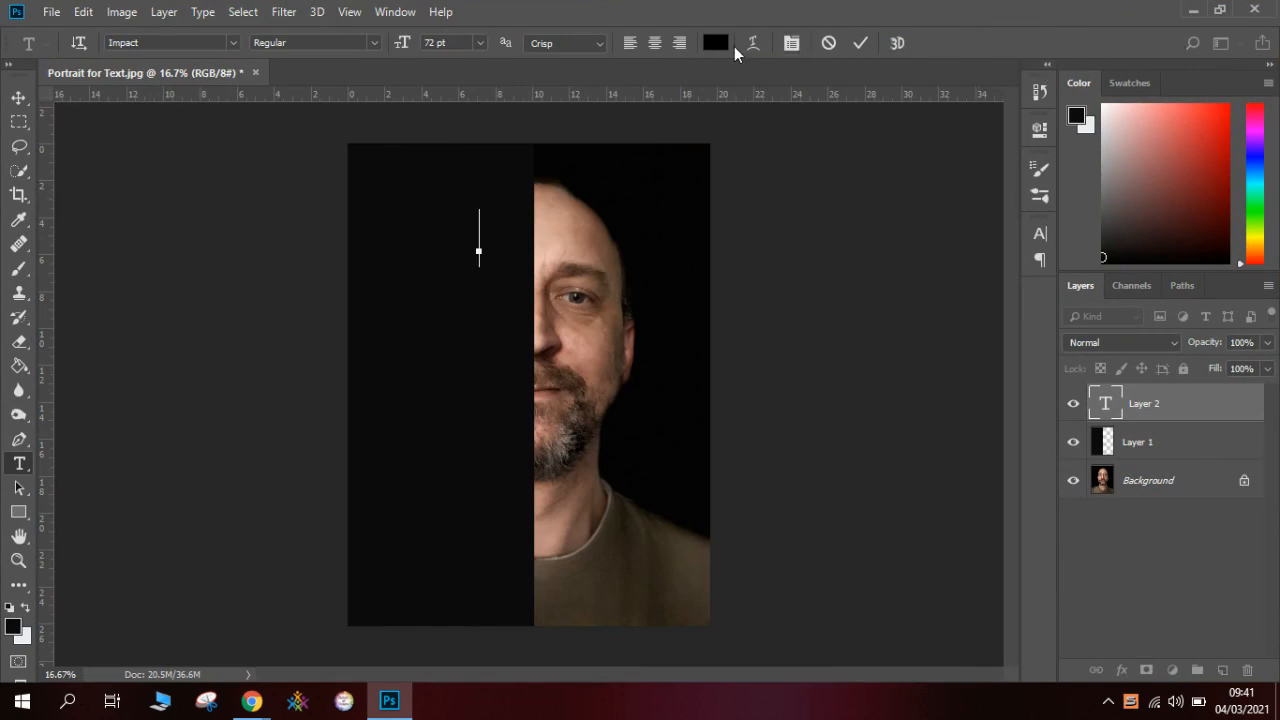
click(718, 44)
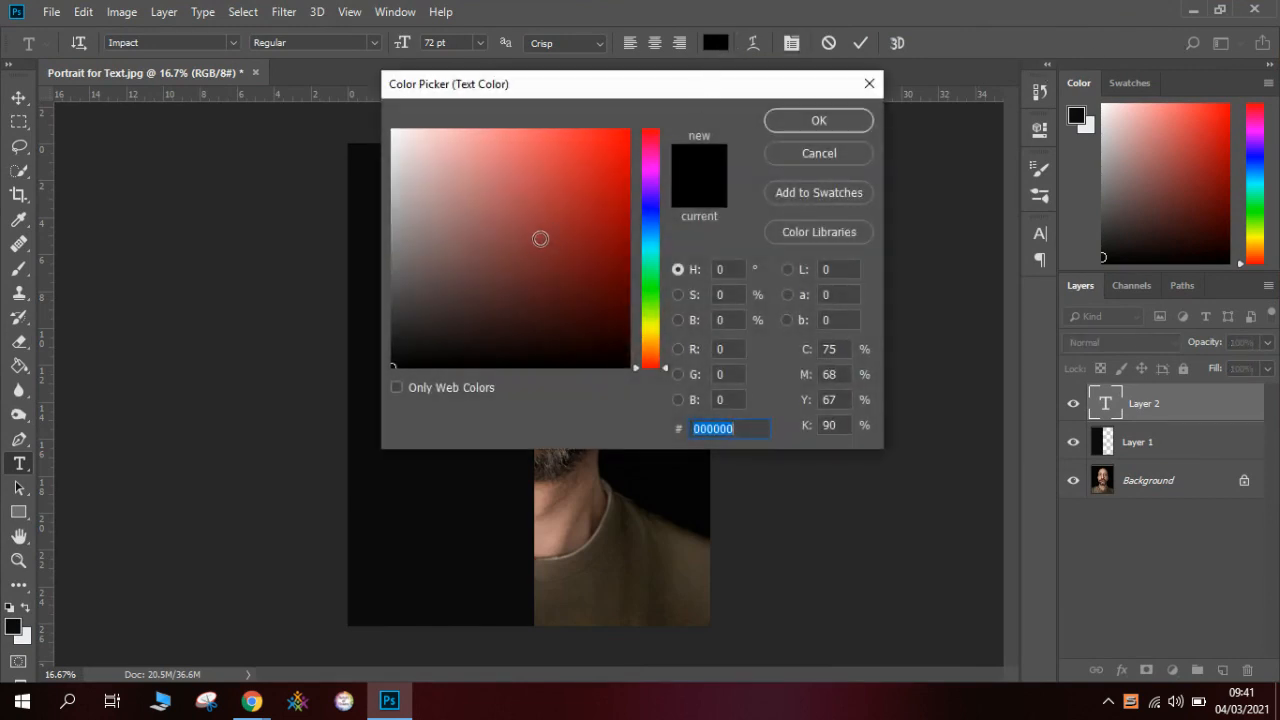
drag(540, 238, 392, 130)
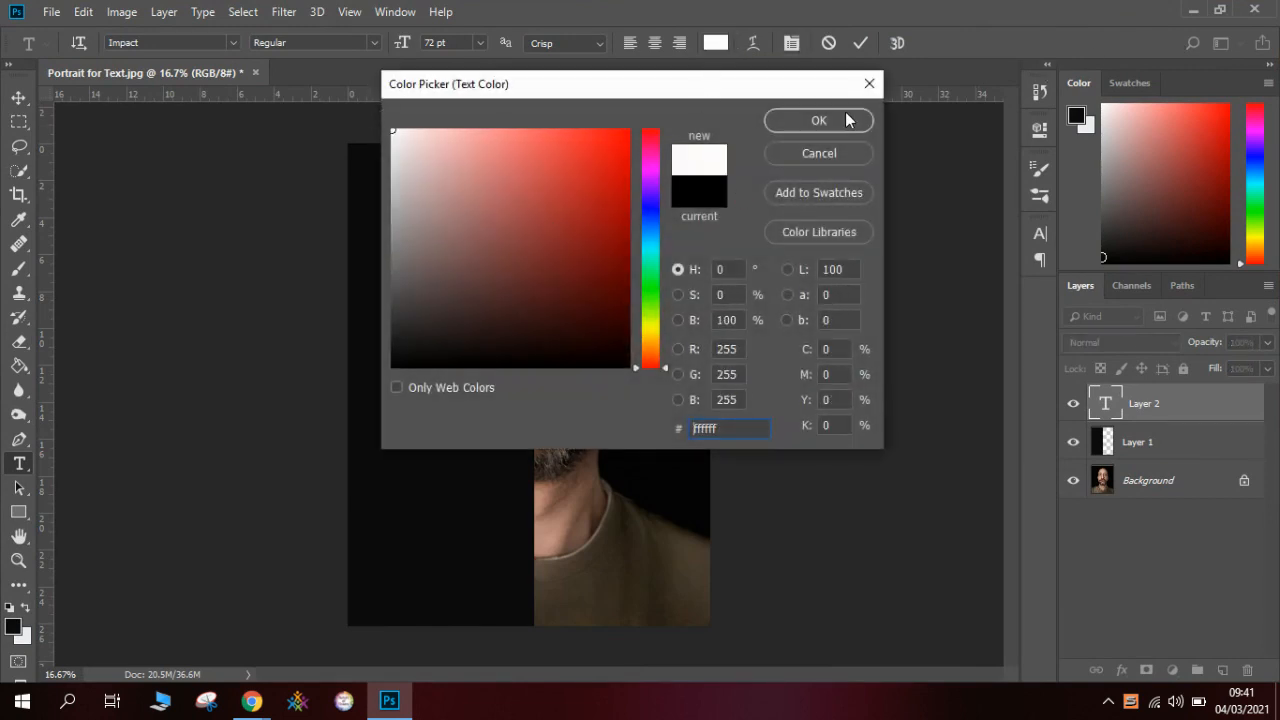
click(846, 120)
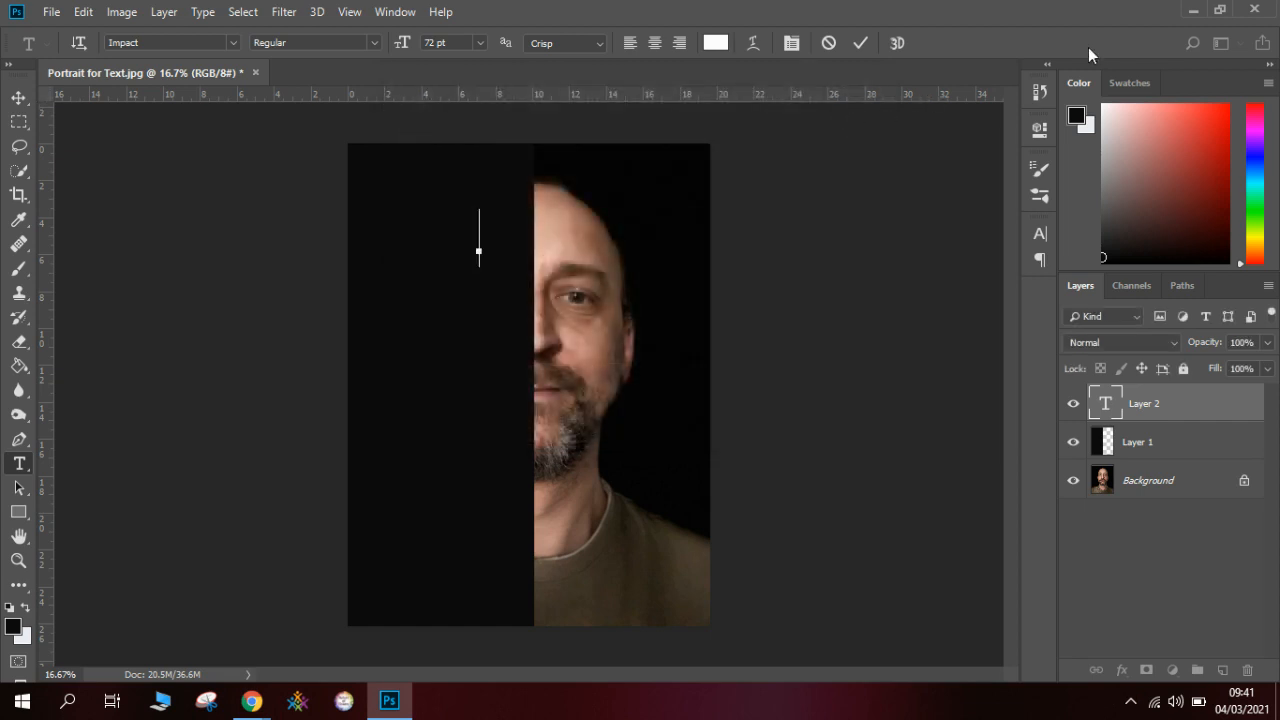
click(1218, 10)
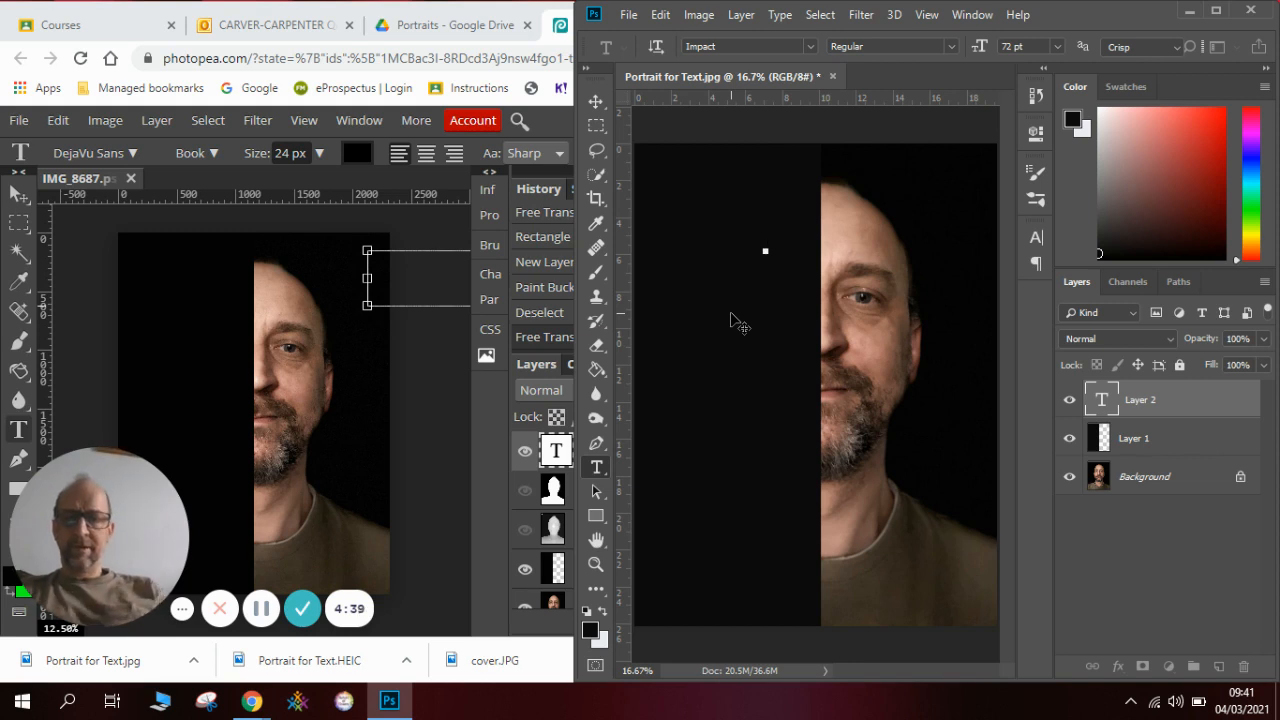
Step: Enter THE in capitals and move it level with the forehead, ending at the black half's inner edge
text(The)
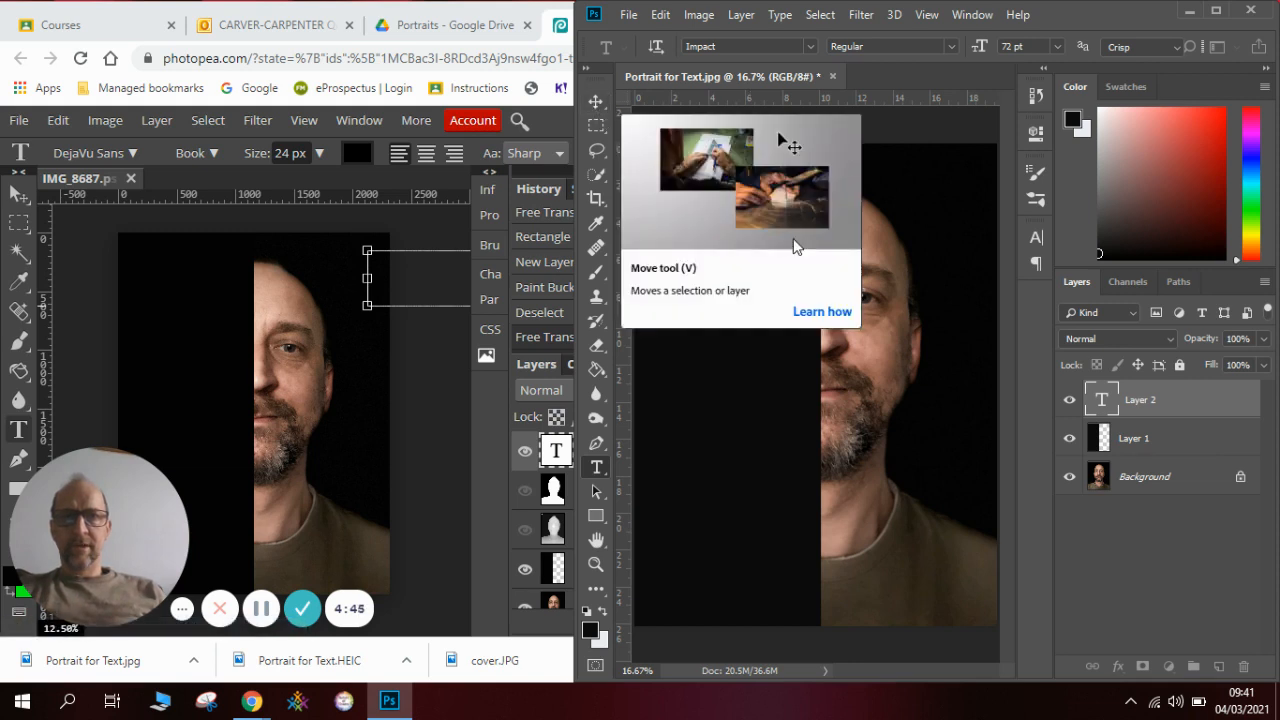
double_click(786, 246)
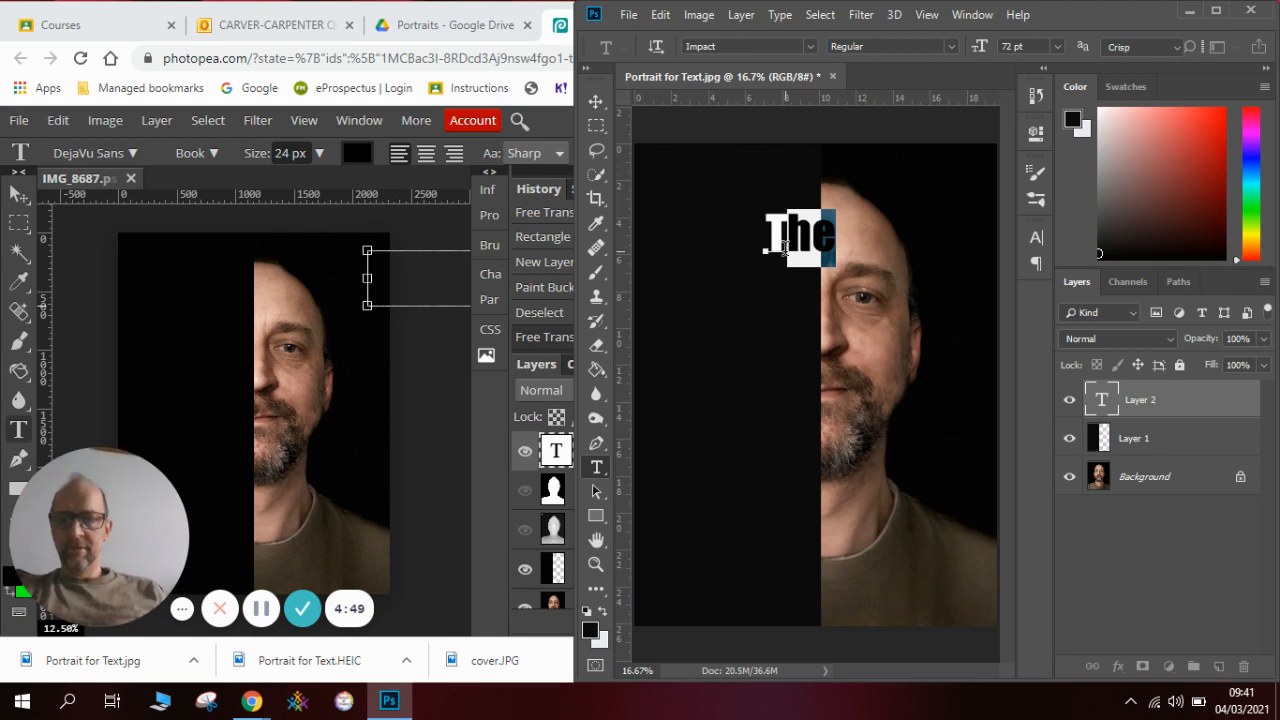
text(THE)
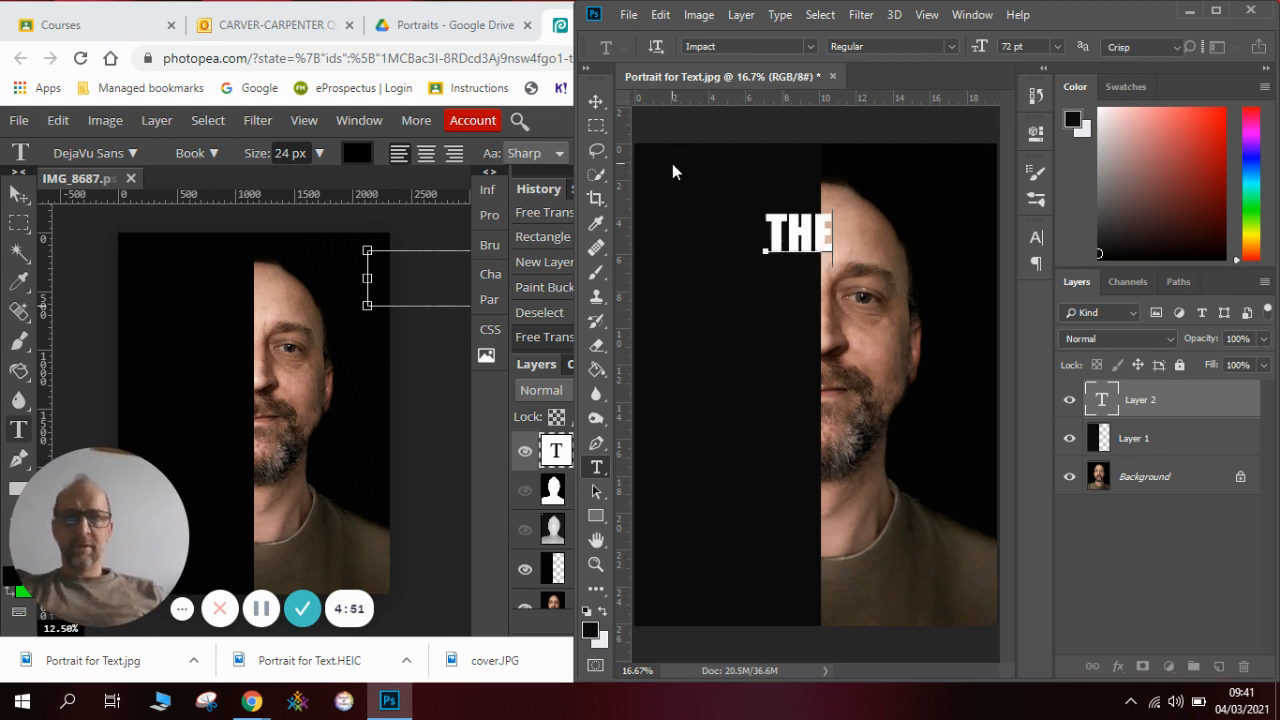
click(597, 103)
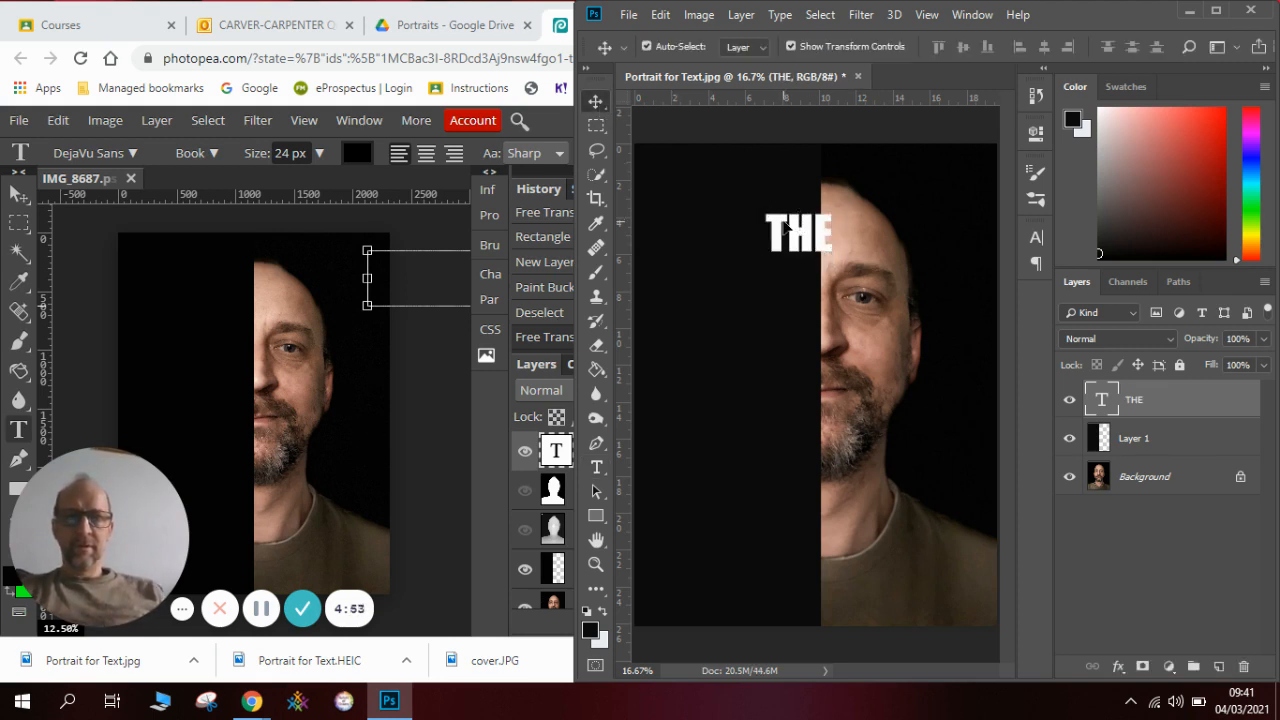
drag(786, 225, 770, 197)
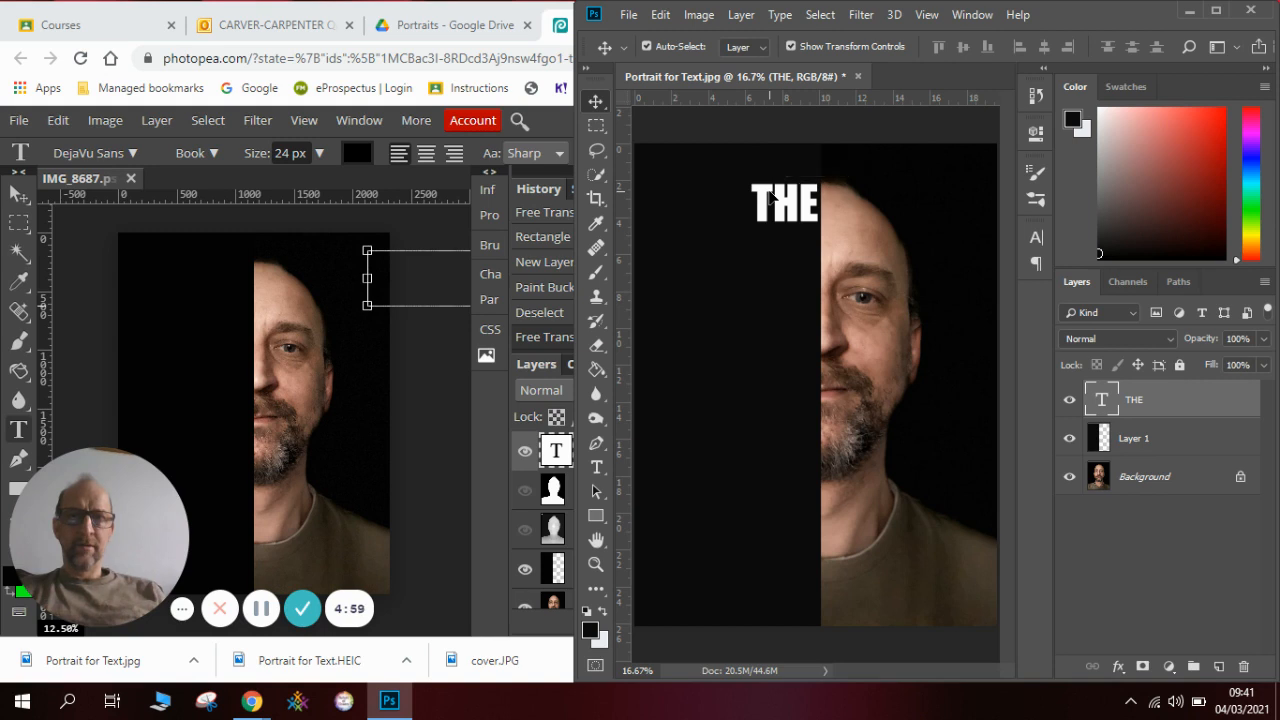
click(917, 187)
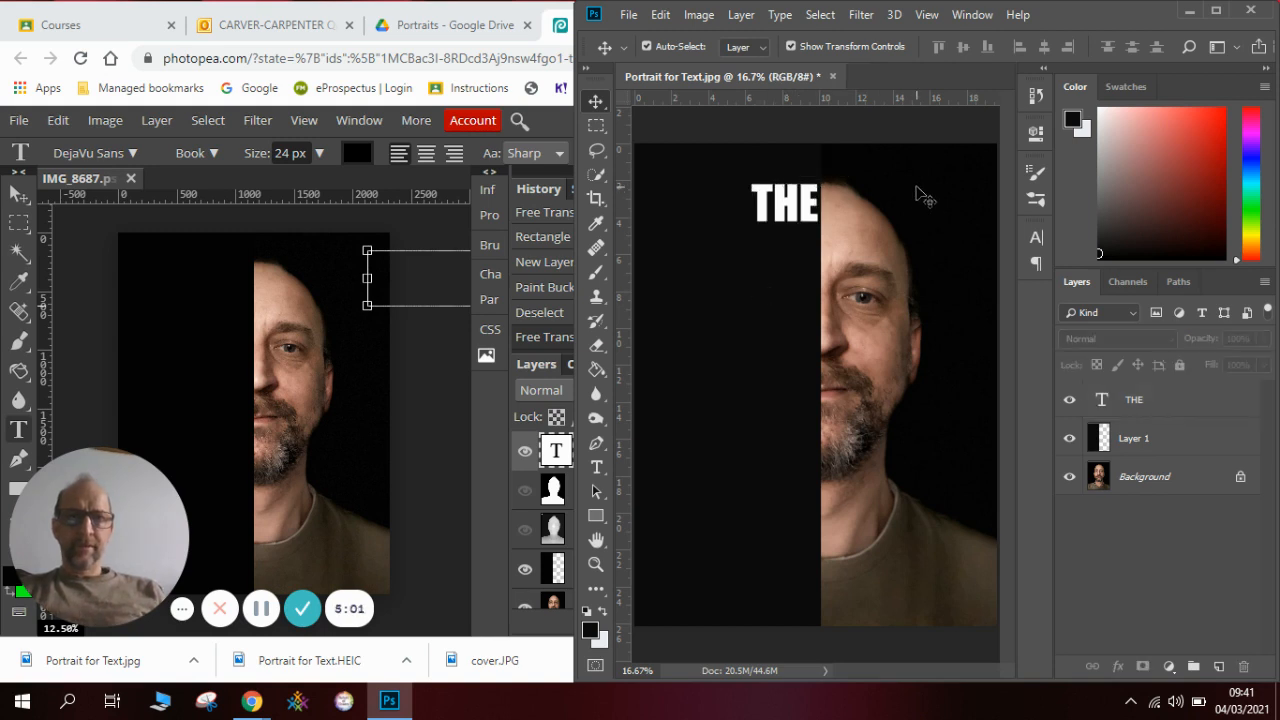
Step: Add a separate text layer reading FUTURE and place it directly below THE, ending at the face's dividing line
click(599, 468)
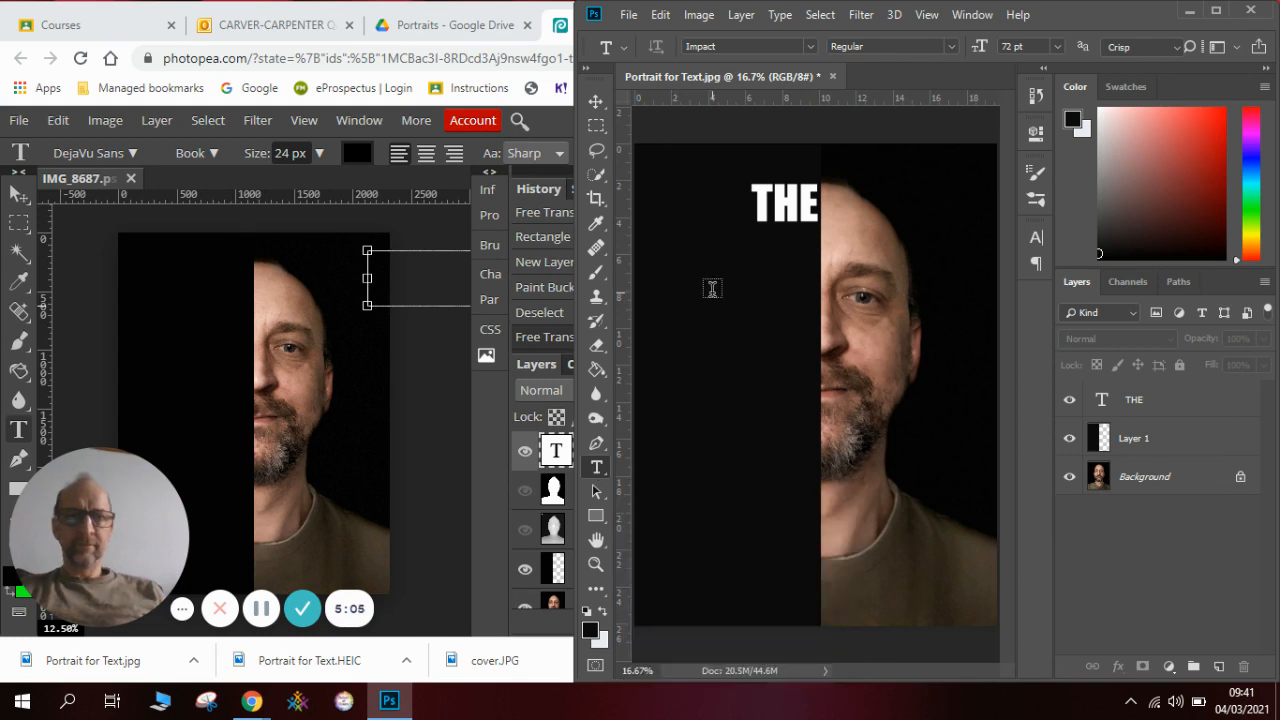
click(695, 249)
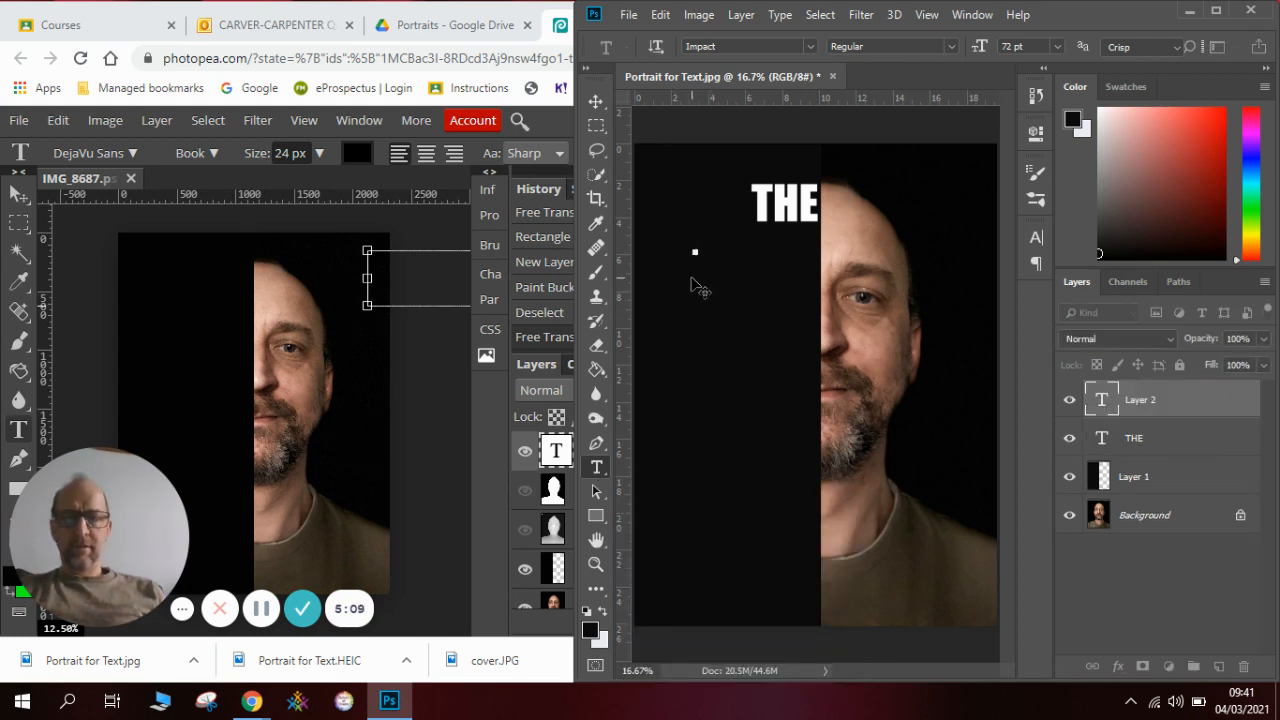
text(FUTU)
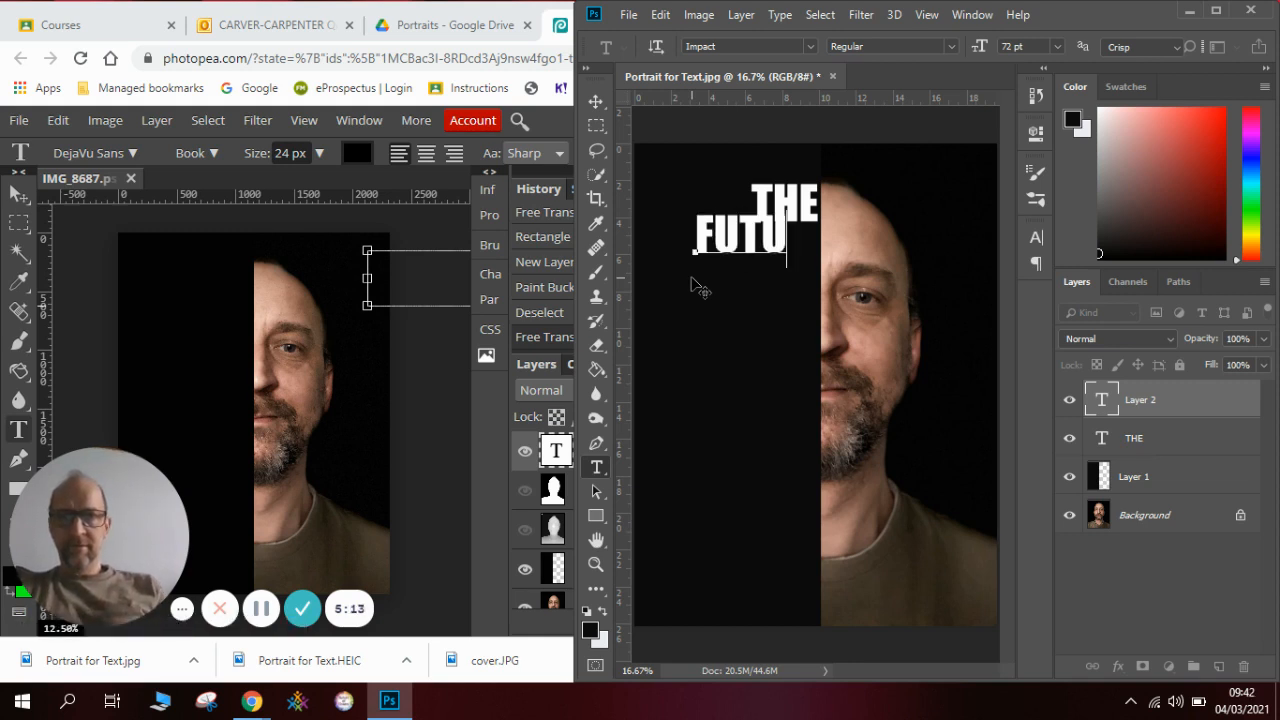
text(RE)
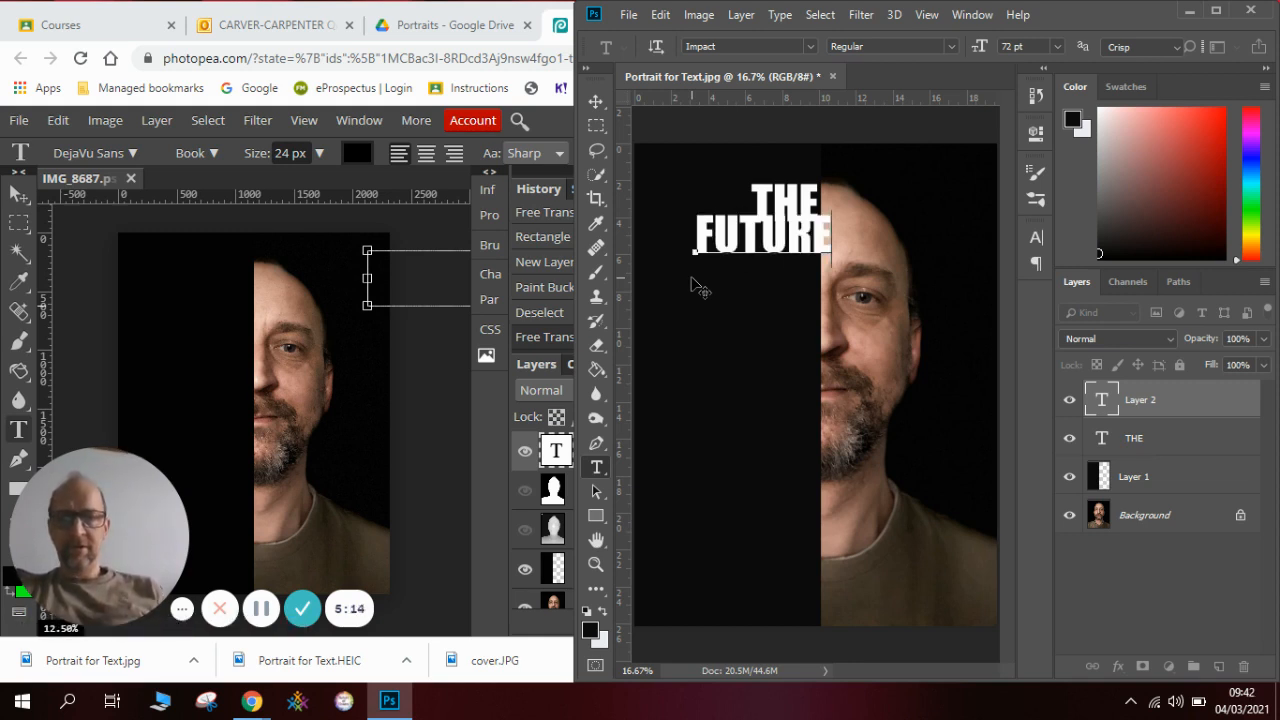
click(596, 101)
drag(714, 232, 702, 247)
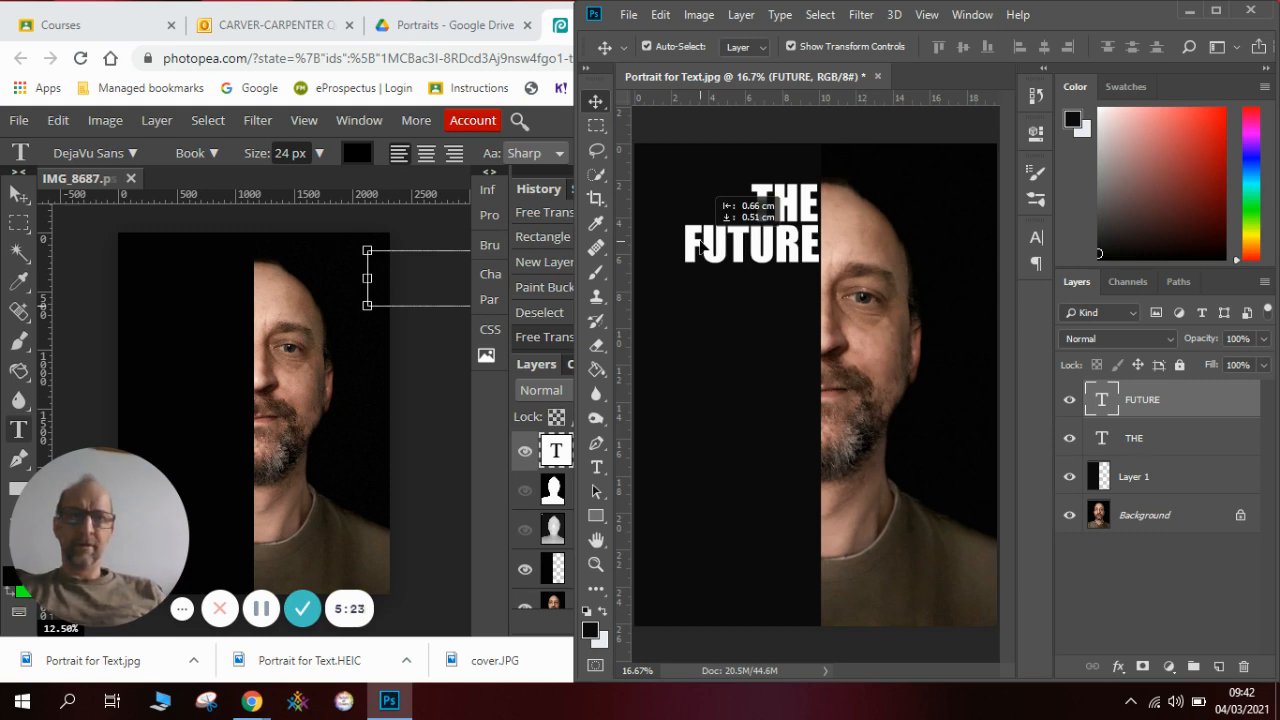
drag(702, 247, 702, 247)
click(785, 305)
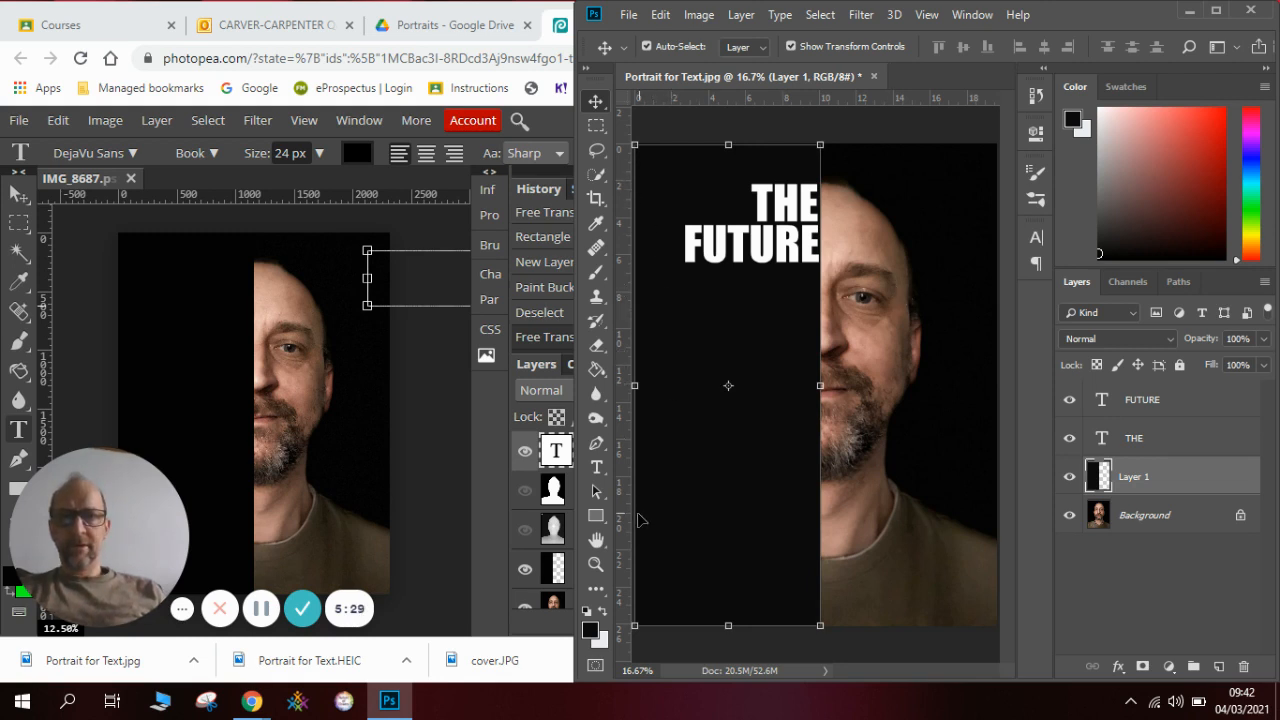
Step: Add a separate text layer reading BEGINS, place it directly below FUTURE at the dividing line and clear the layer selection
click(597, 468)
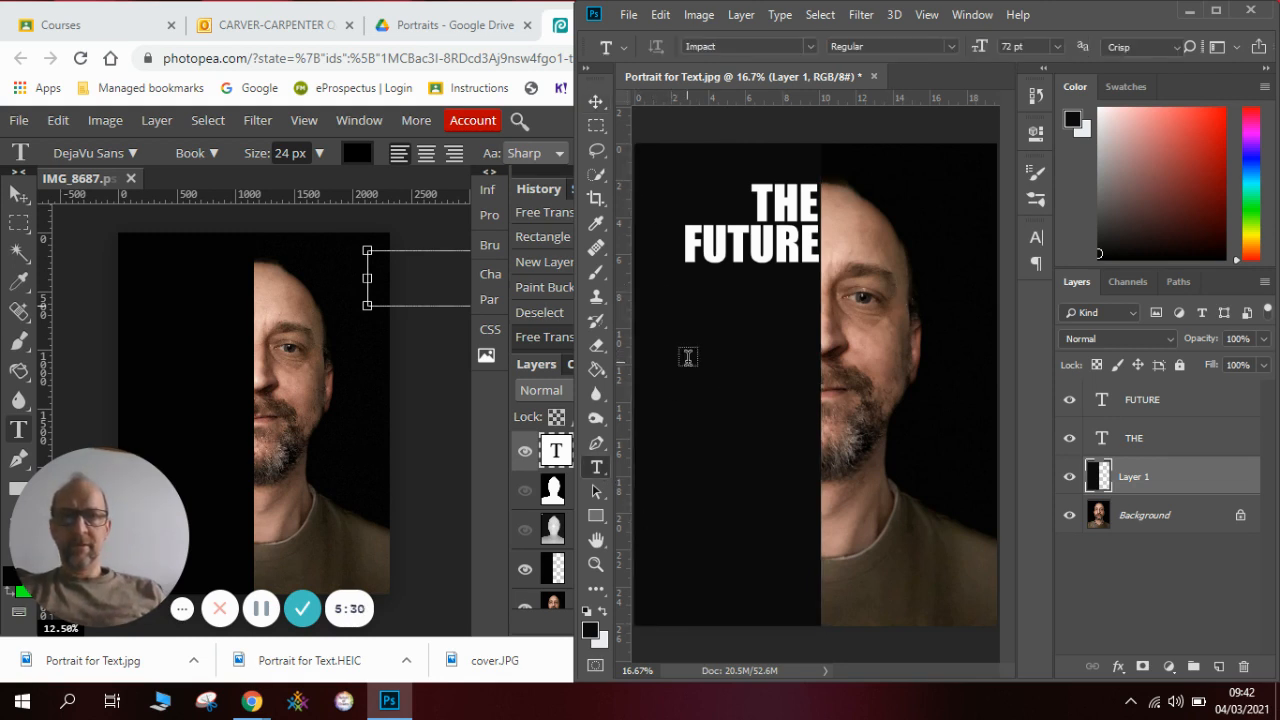
click(726, 305)
text(B)
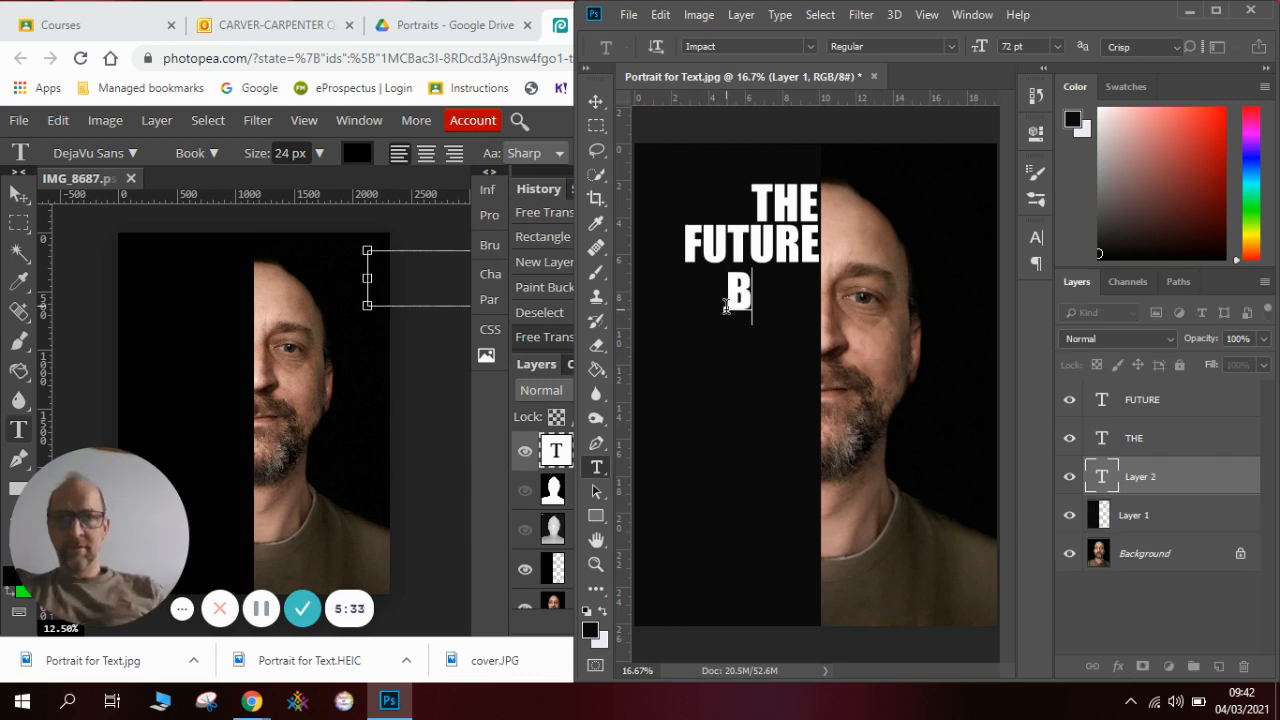
text(E)
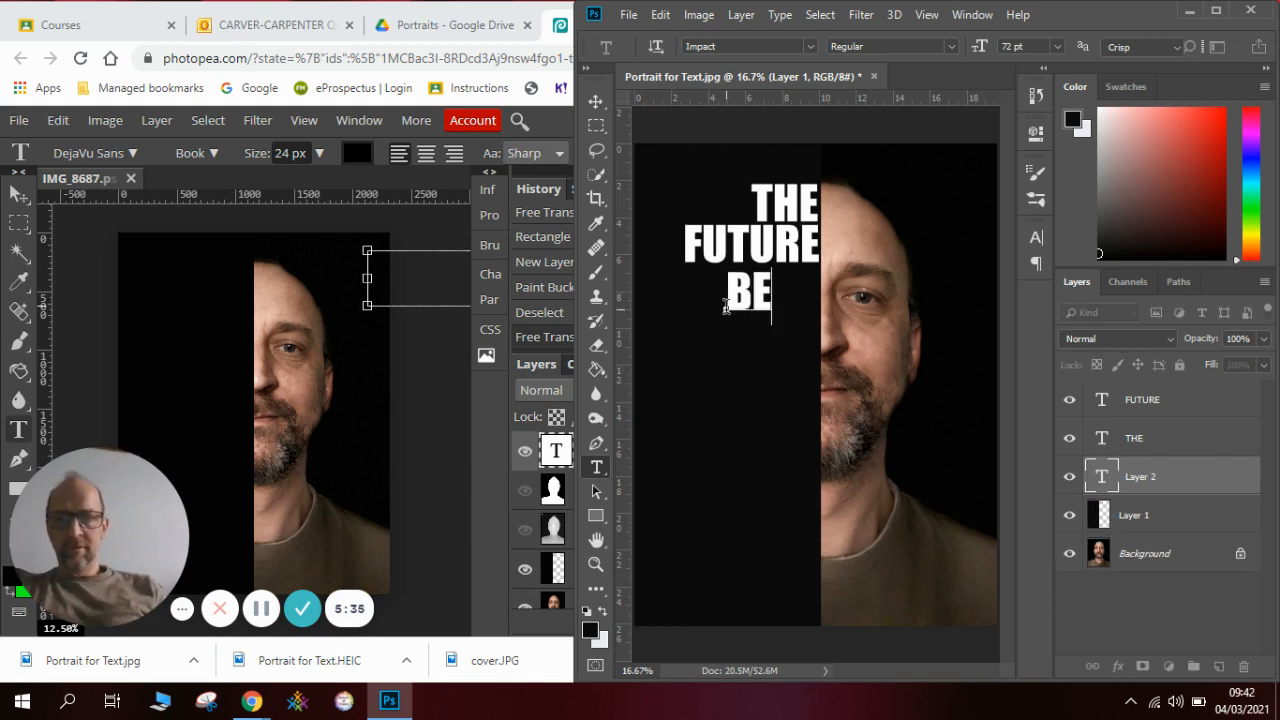
text(GINS)
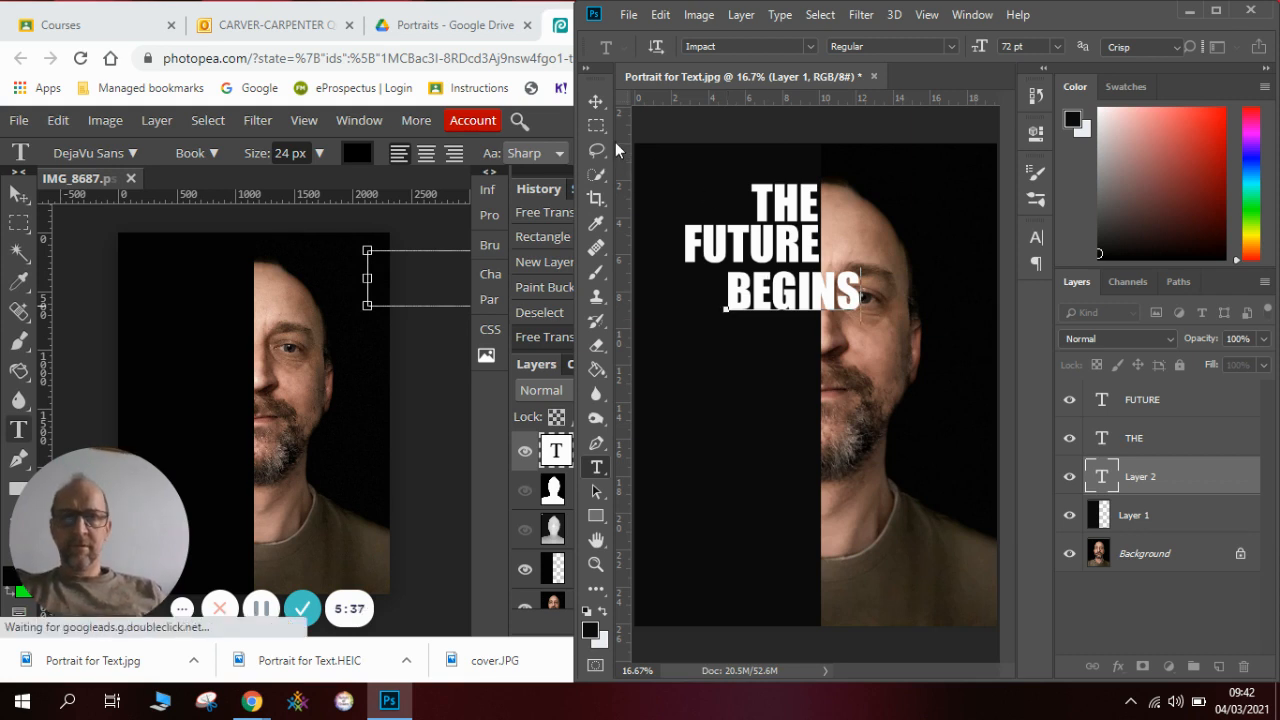
click(596, 101)
drag(742, 296, 703, 288)
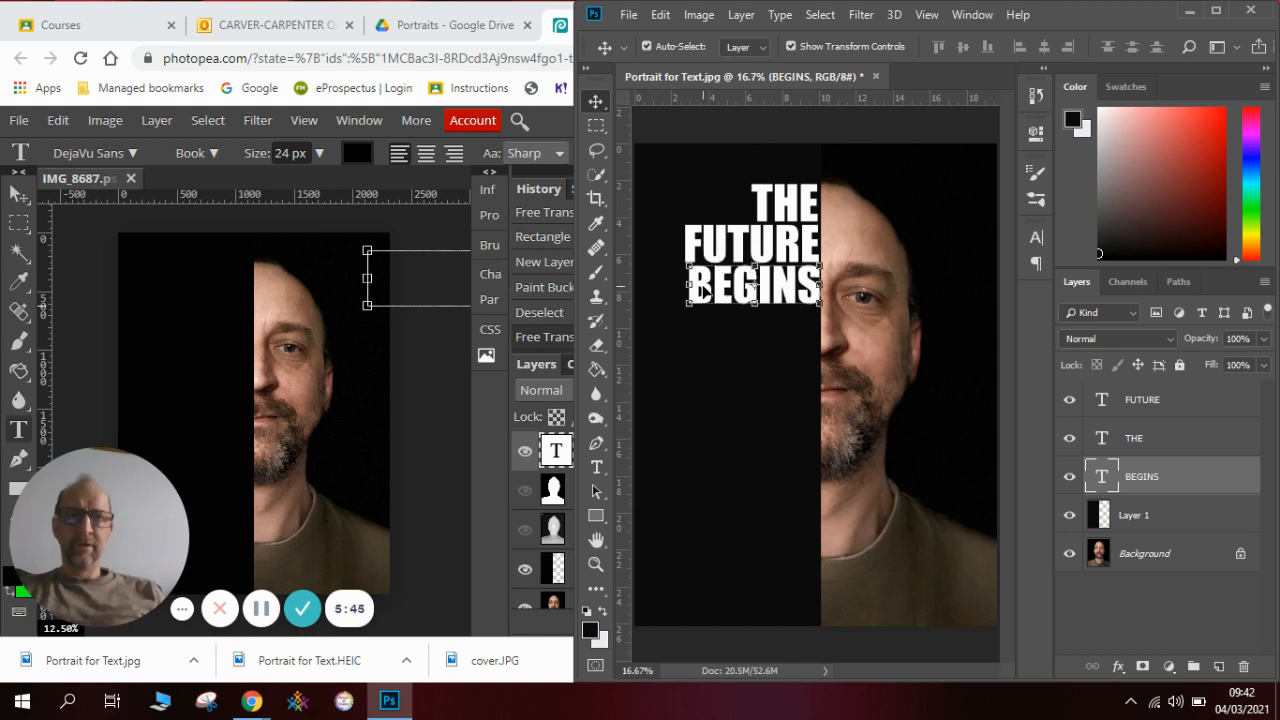
click(748, 343)
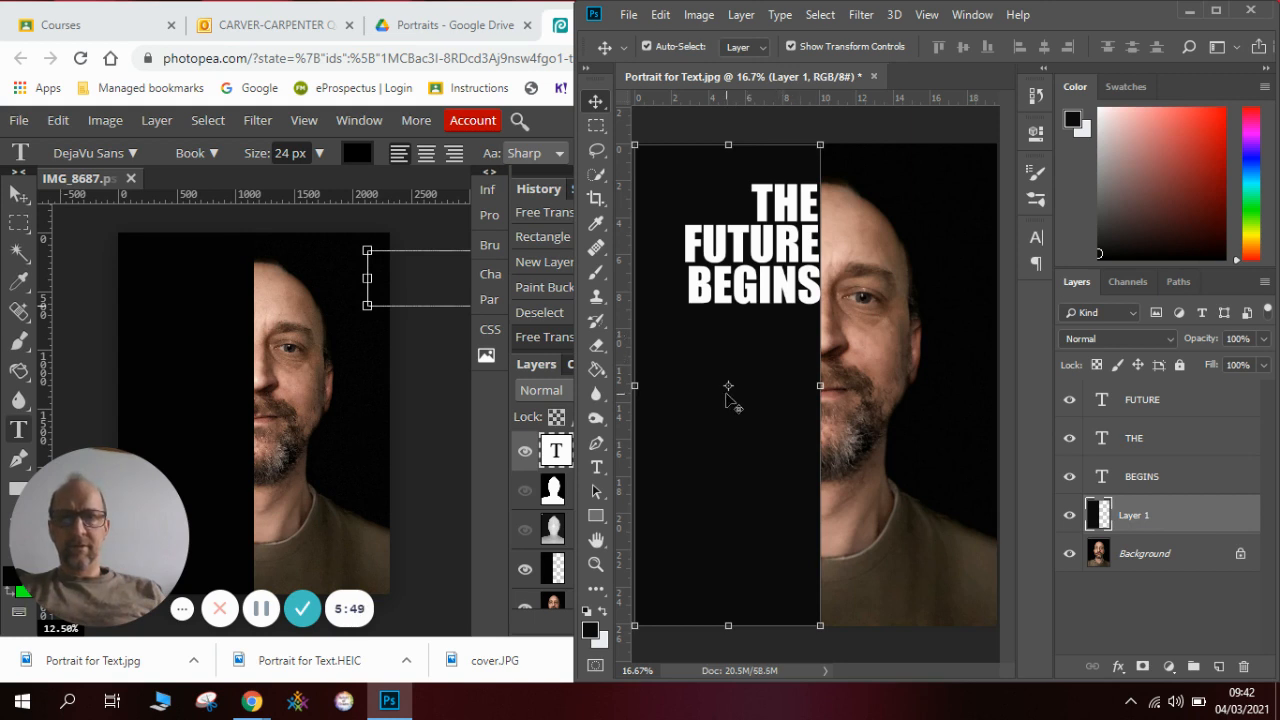
click(880, 343)
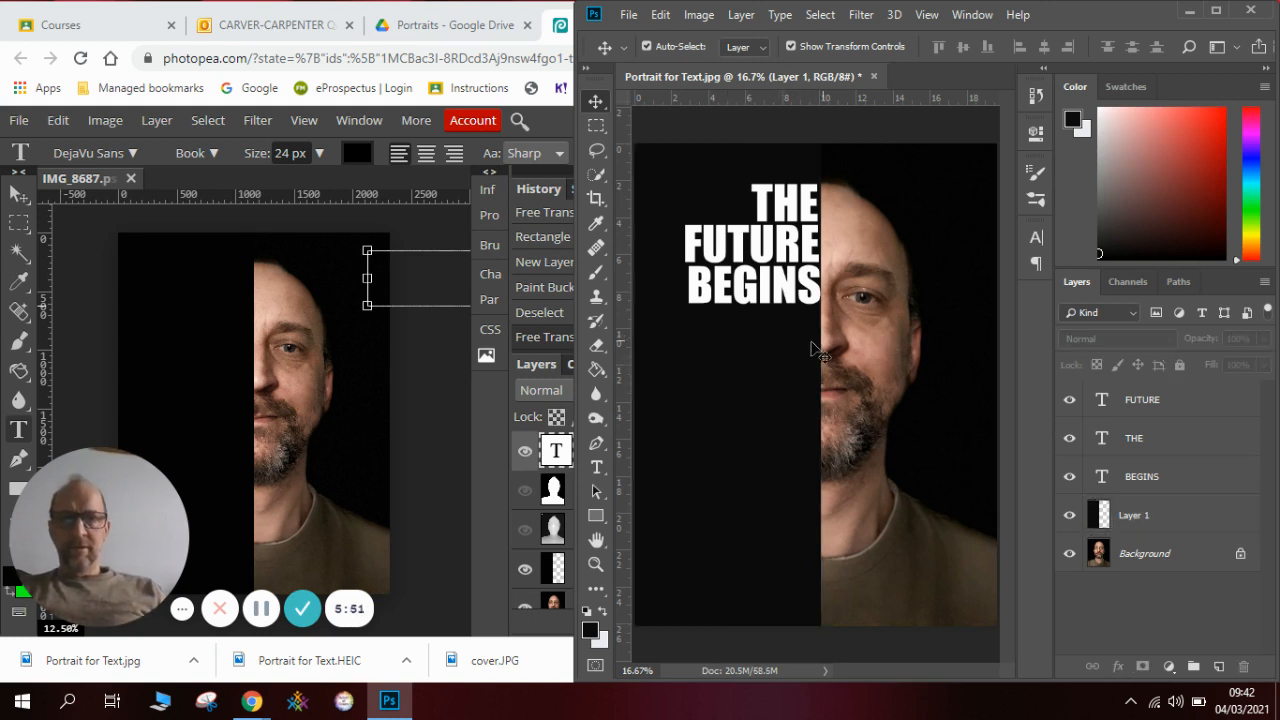
Step: Add a separate text layer reading WITH, place it directly below BEGINS at the dividing line and select the black-half layer
key(i)
key(h)
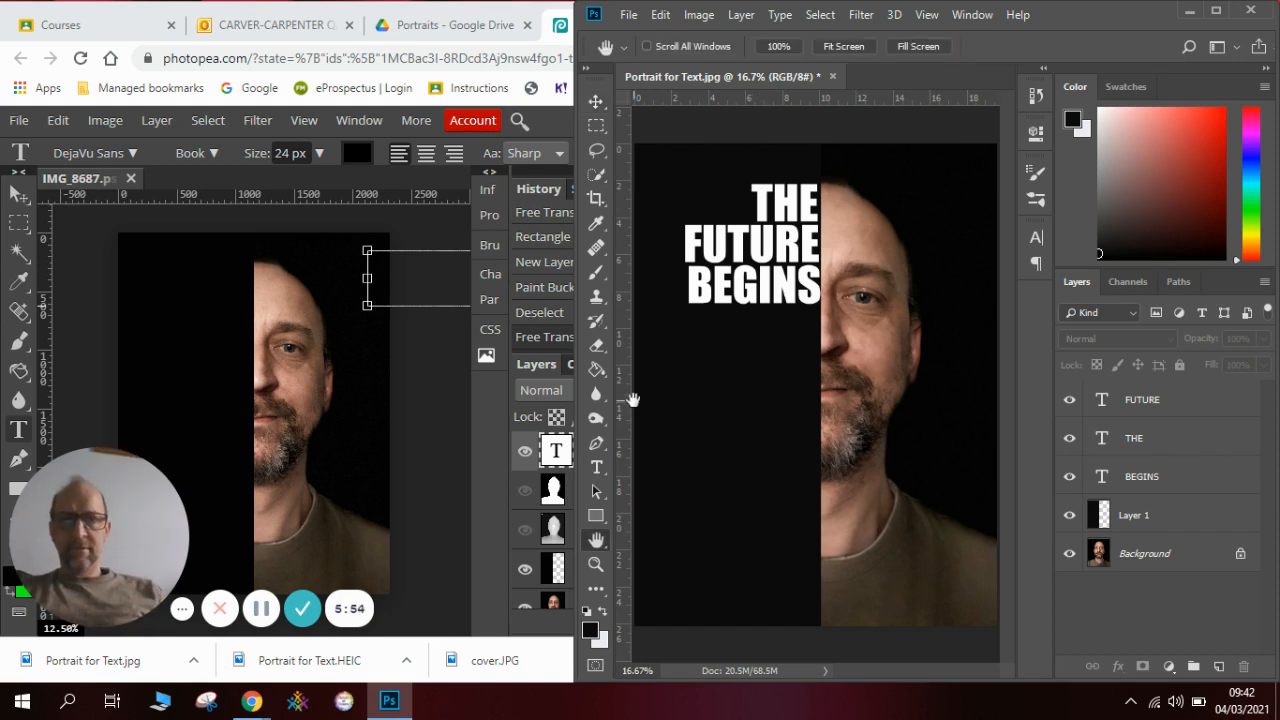
click(596, 467)
click(721, 344)
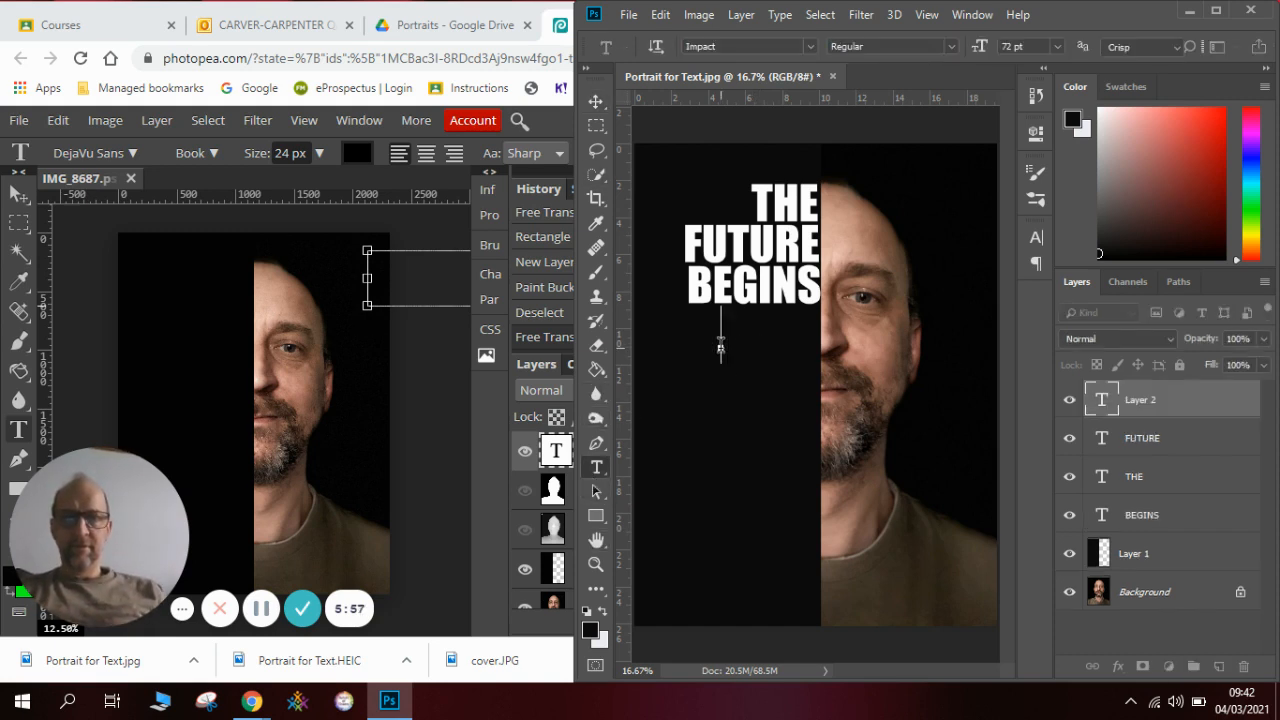
text(WITH)
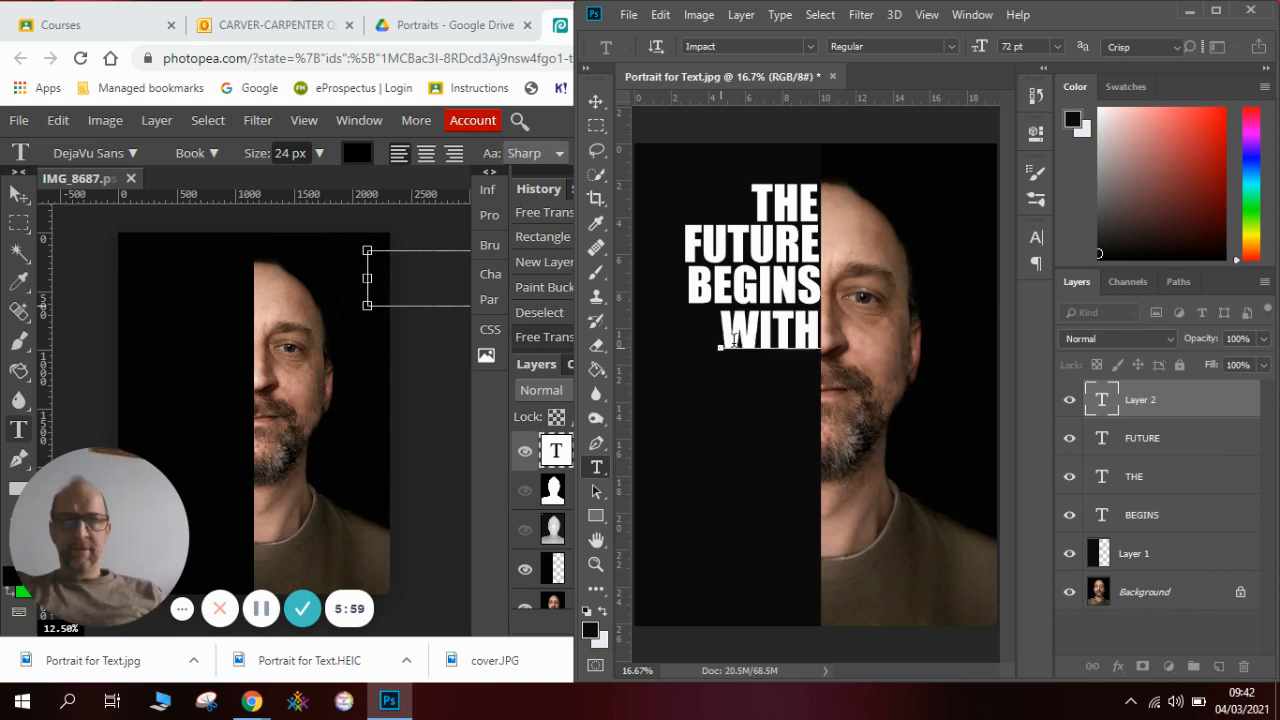
click(597, 104)
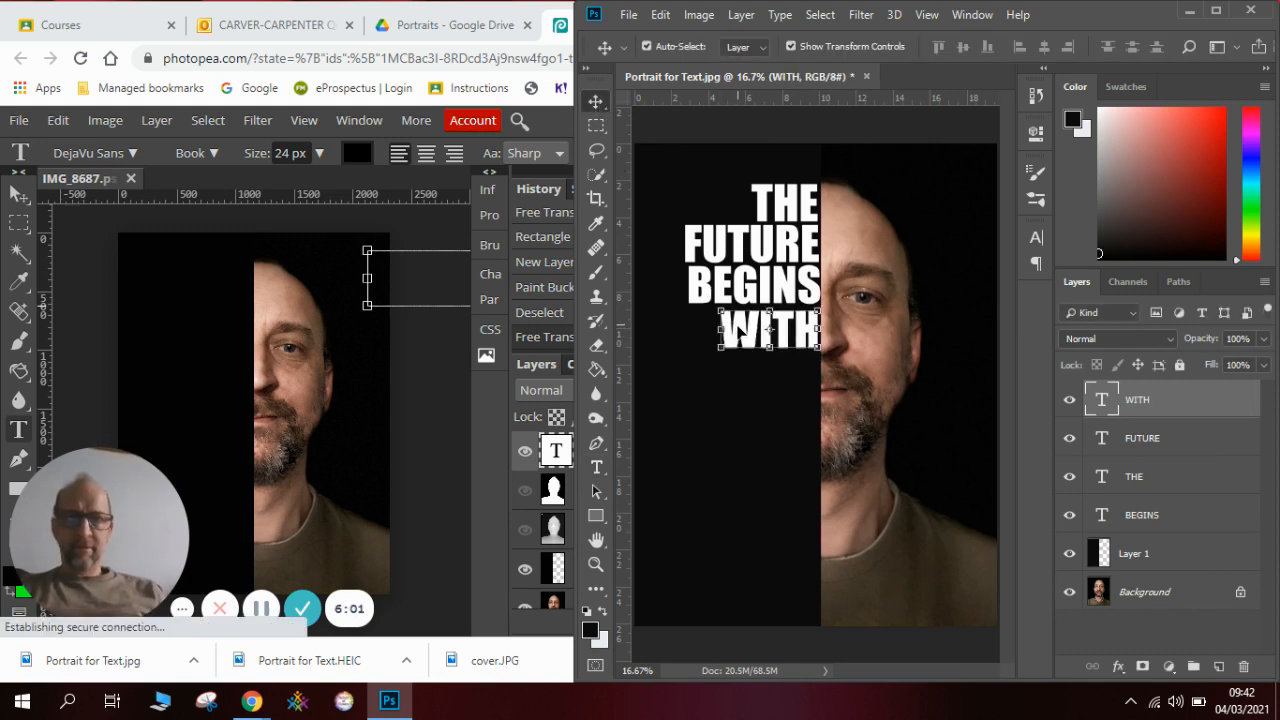
drag(739, 330, 737, 329)
click(727, 418)
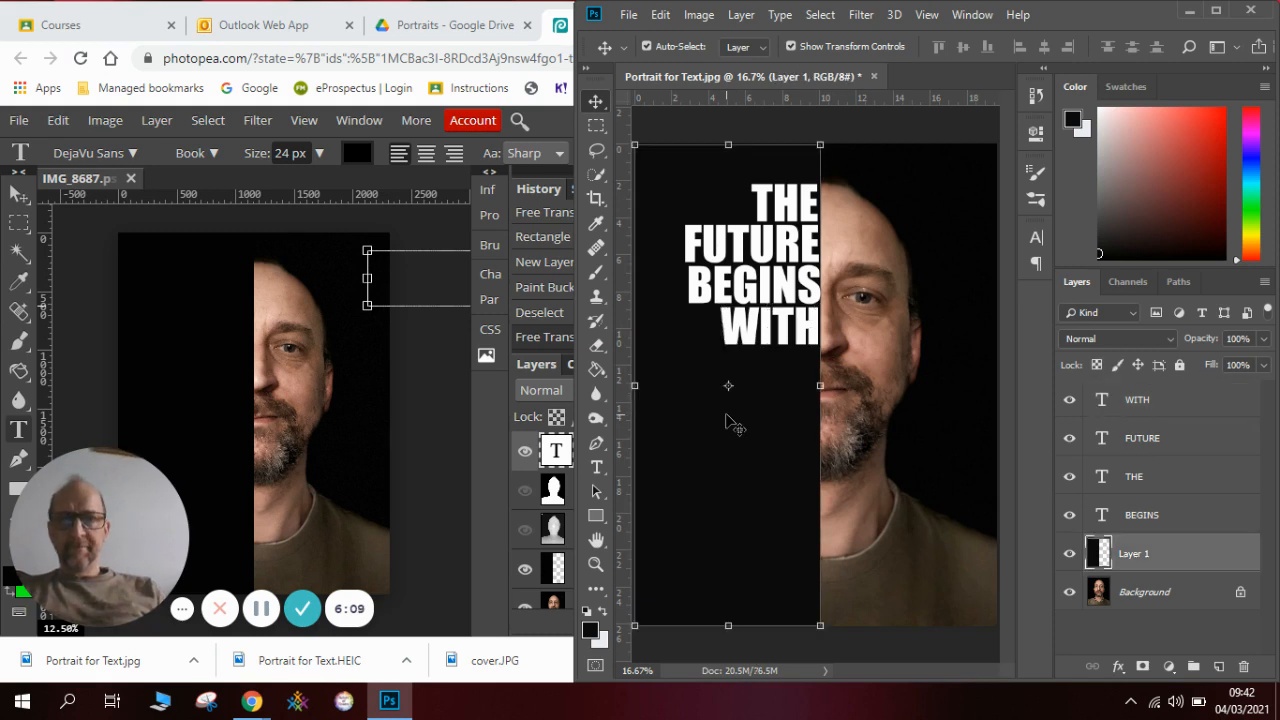
Step: Add a separate text layer reading YOUR and place it directly below WITH, ending at the face's dividing line
click(596, 467)
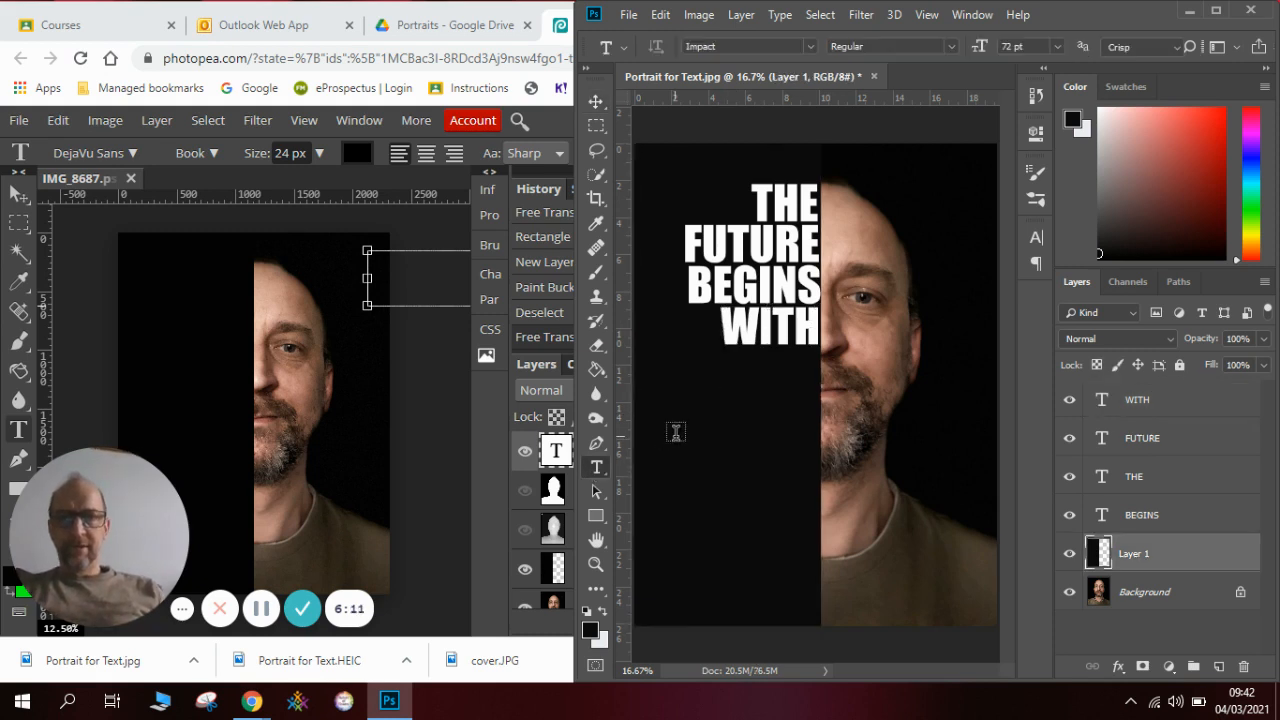
click(700, 407)
text(YOU)
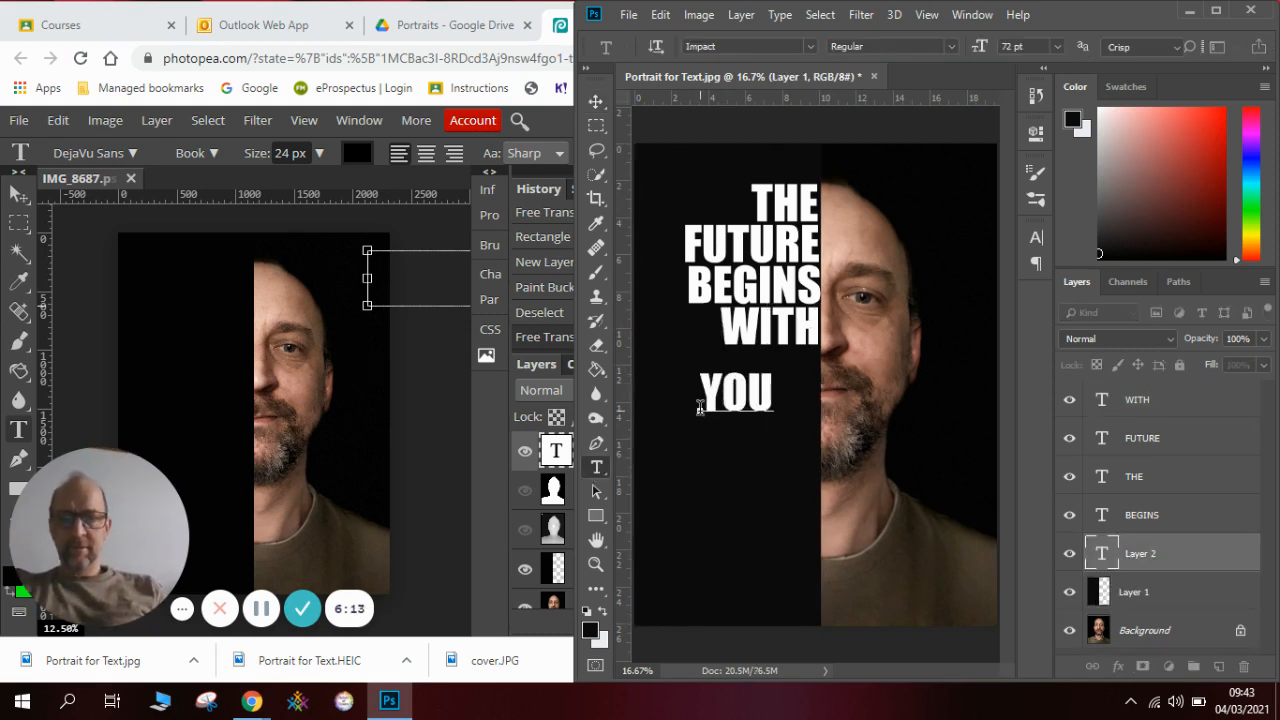
text(R)
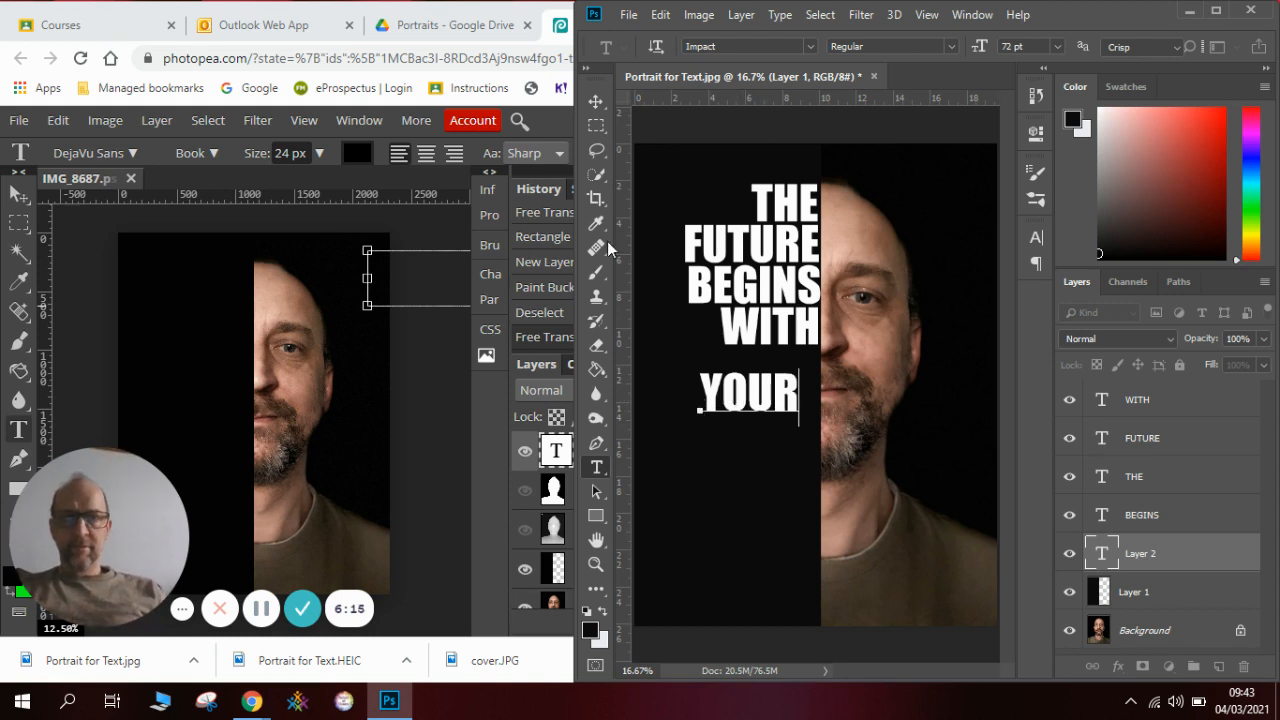
click(596, 101)
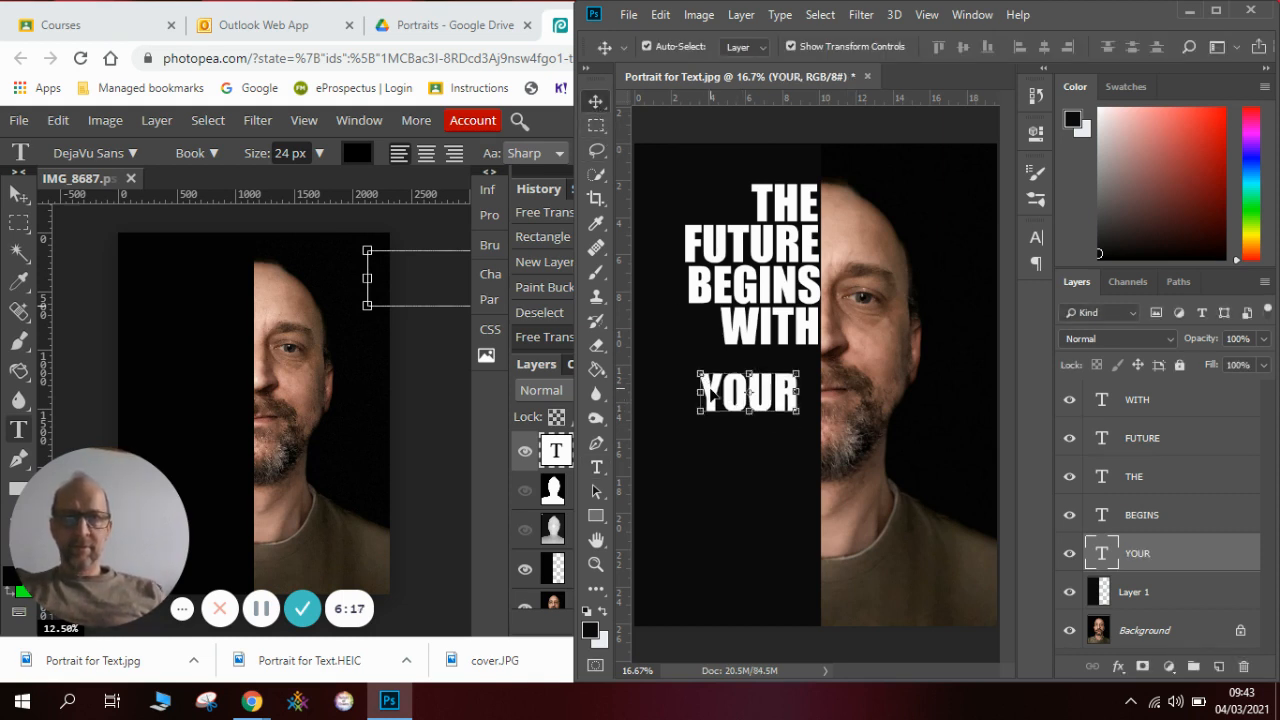
drag(711, 398, 733, 372)
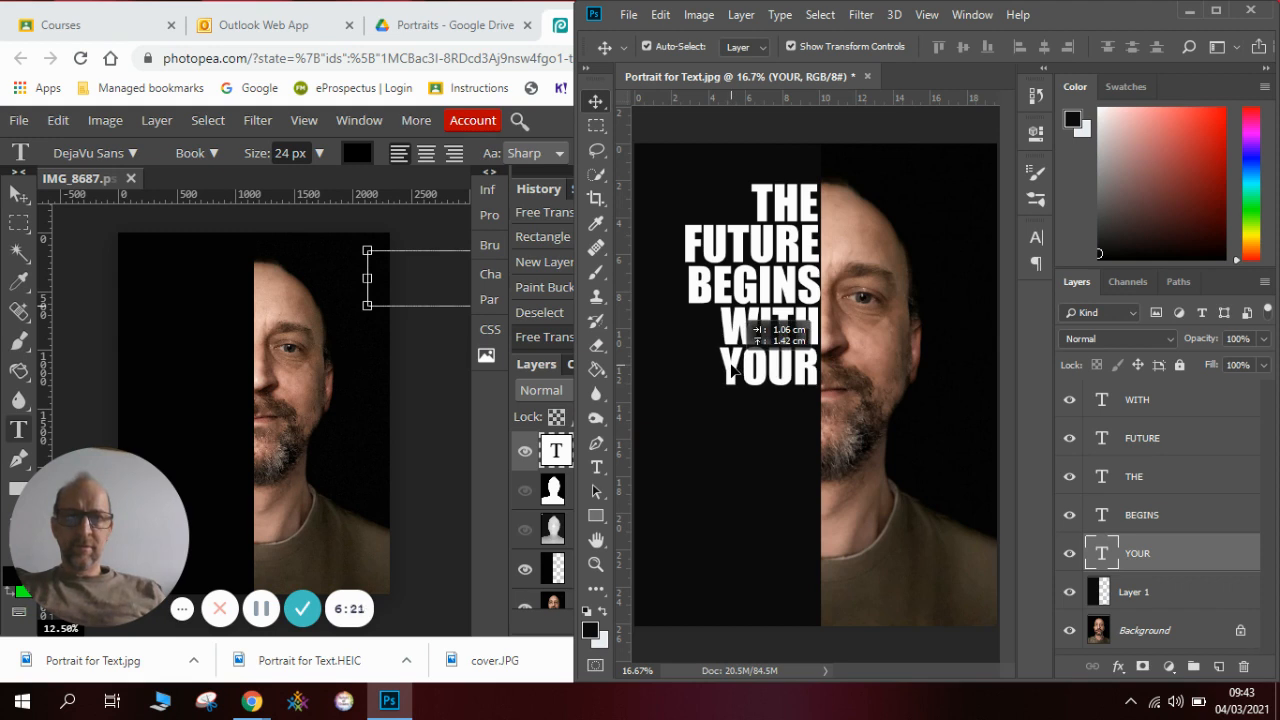
drag(733, 371, 733, 370)
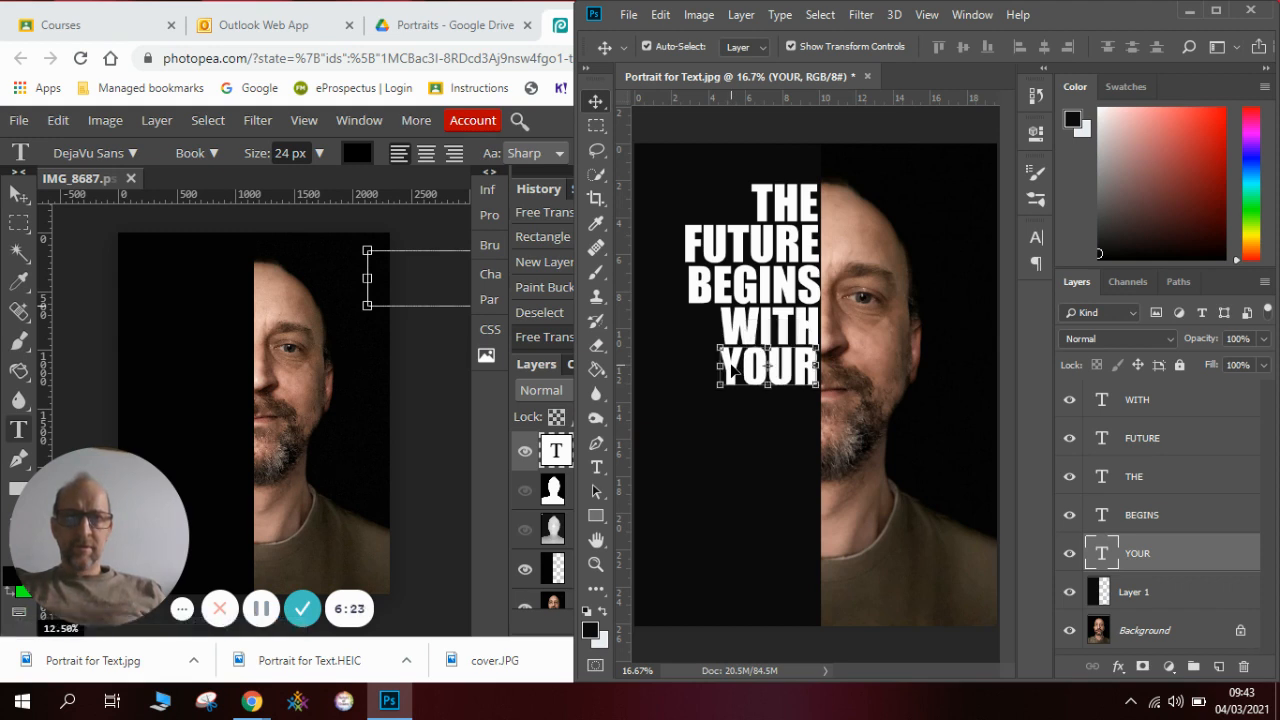
click(677, 394)
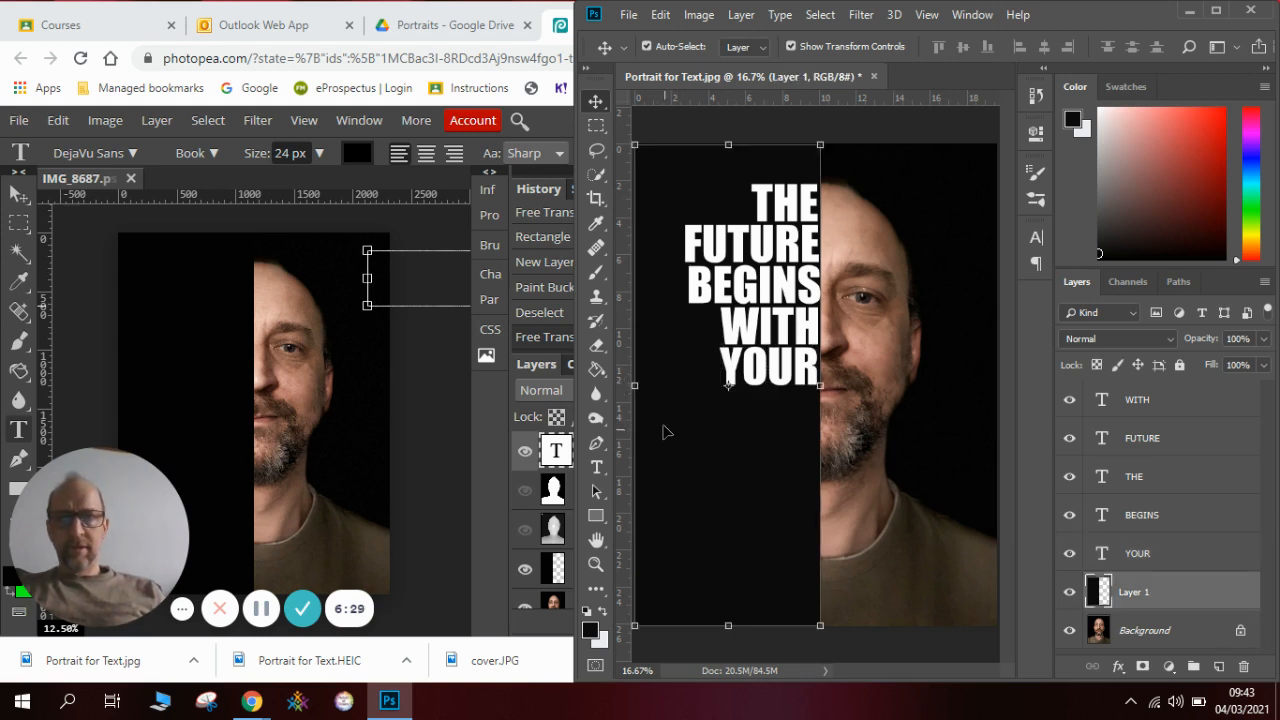
Step: Add a separate text layer reading FIRST and place it directly below YOUR, flush with the dividing line
click(596, 467)
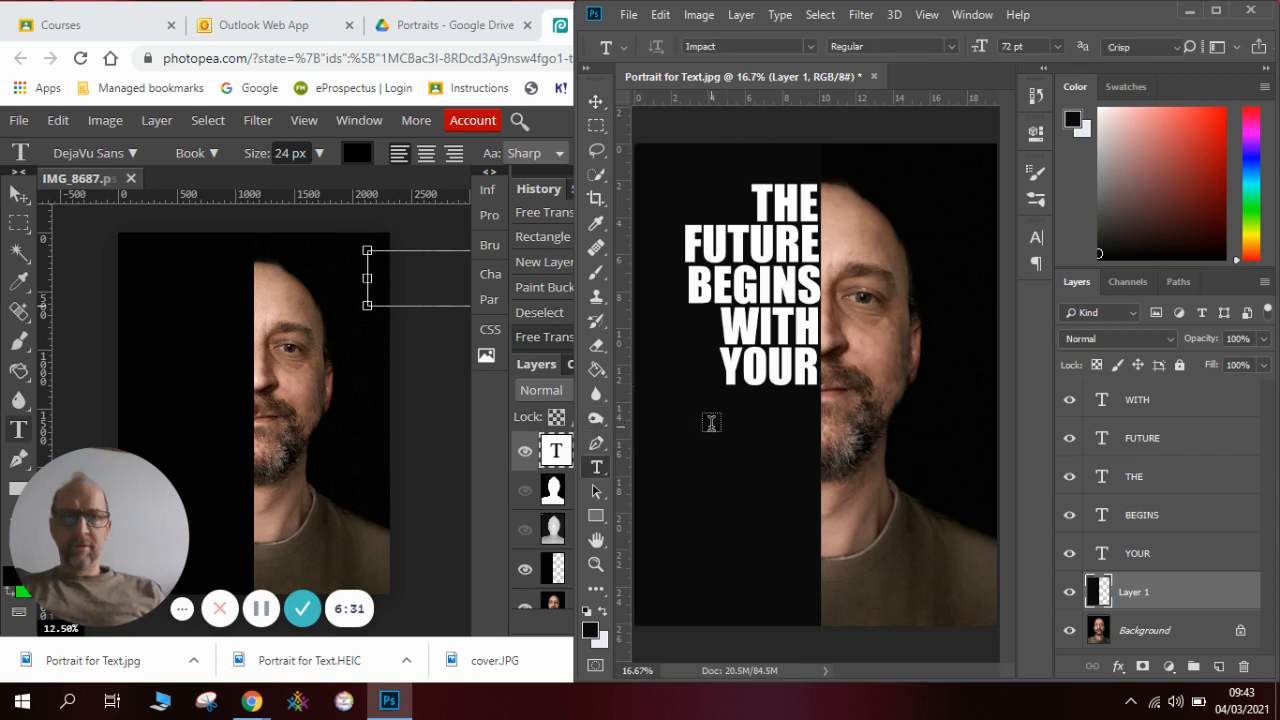
click(711, 423)
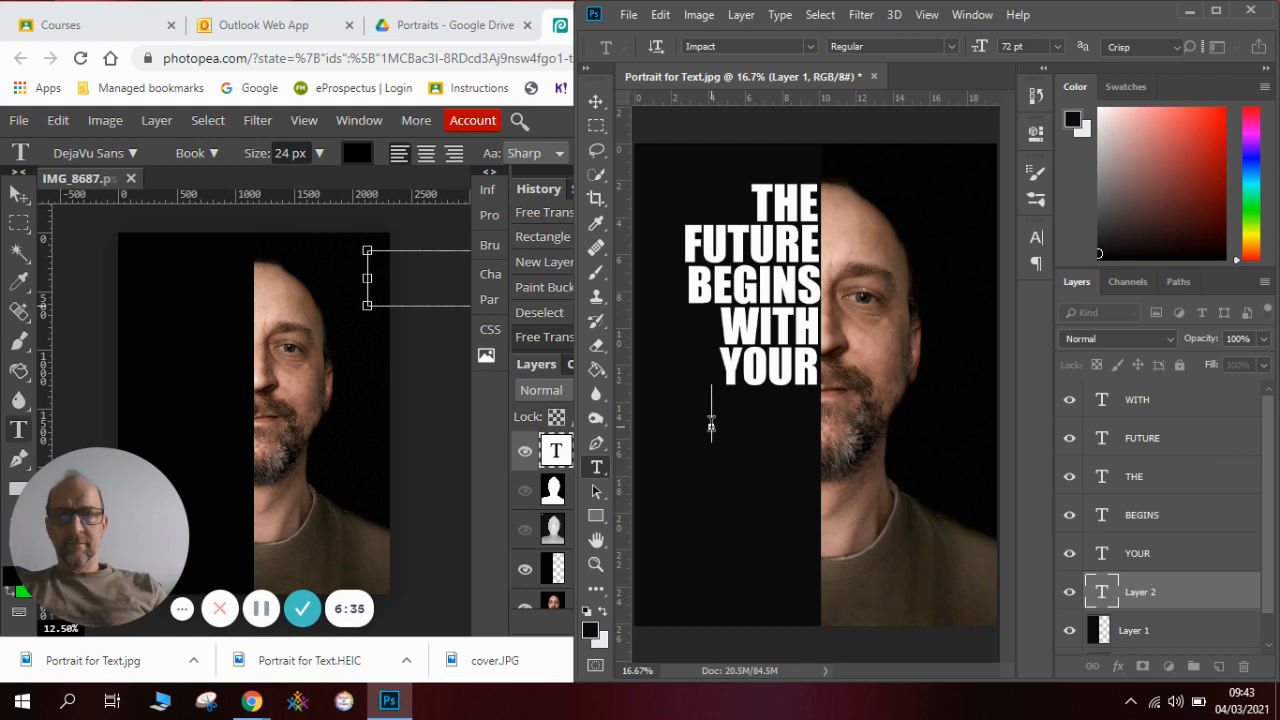
text(FIRST)
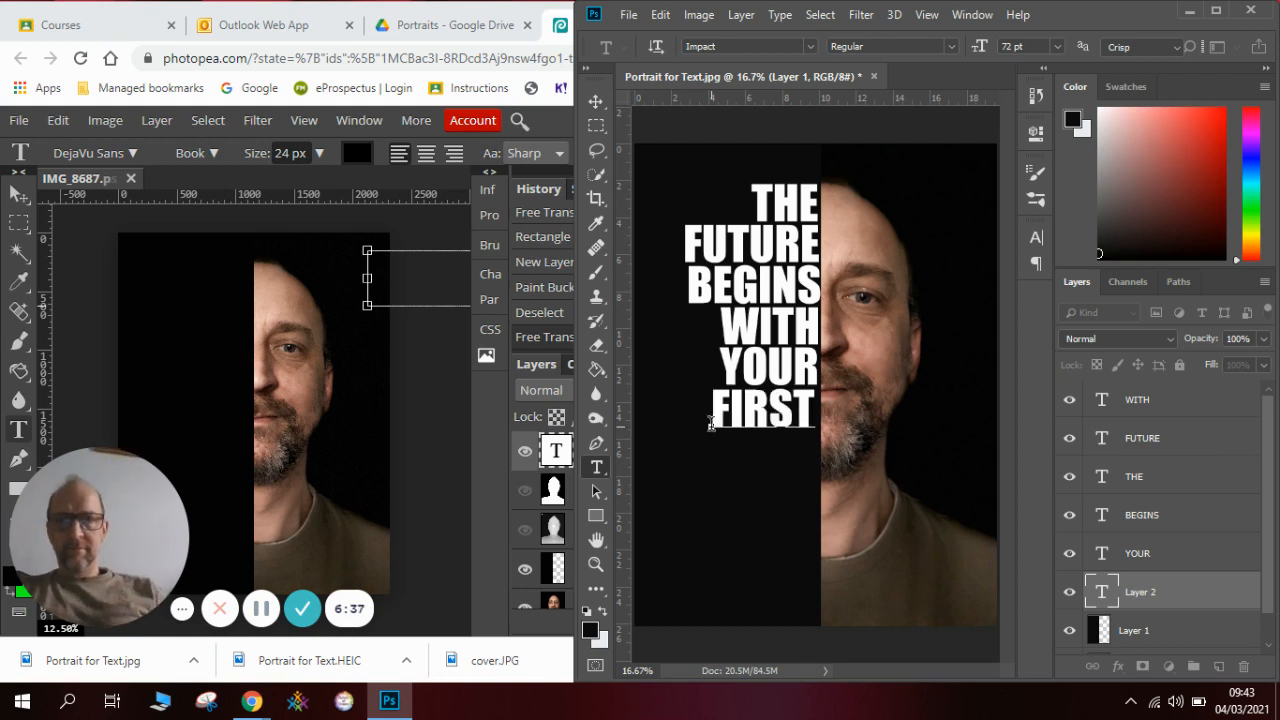
click(596, 101)
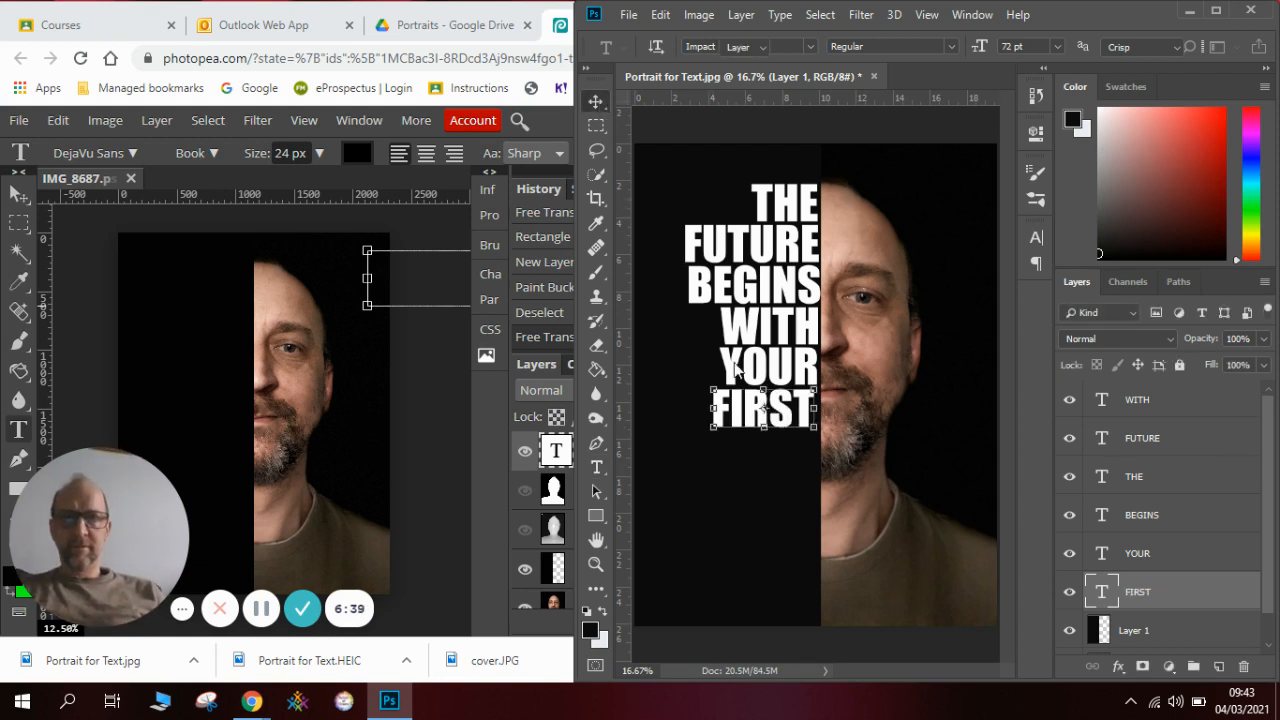
drag(748, 410, 753, 413)
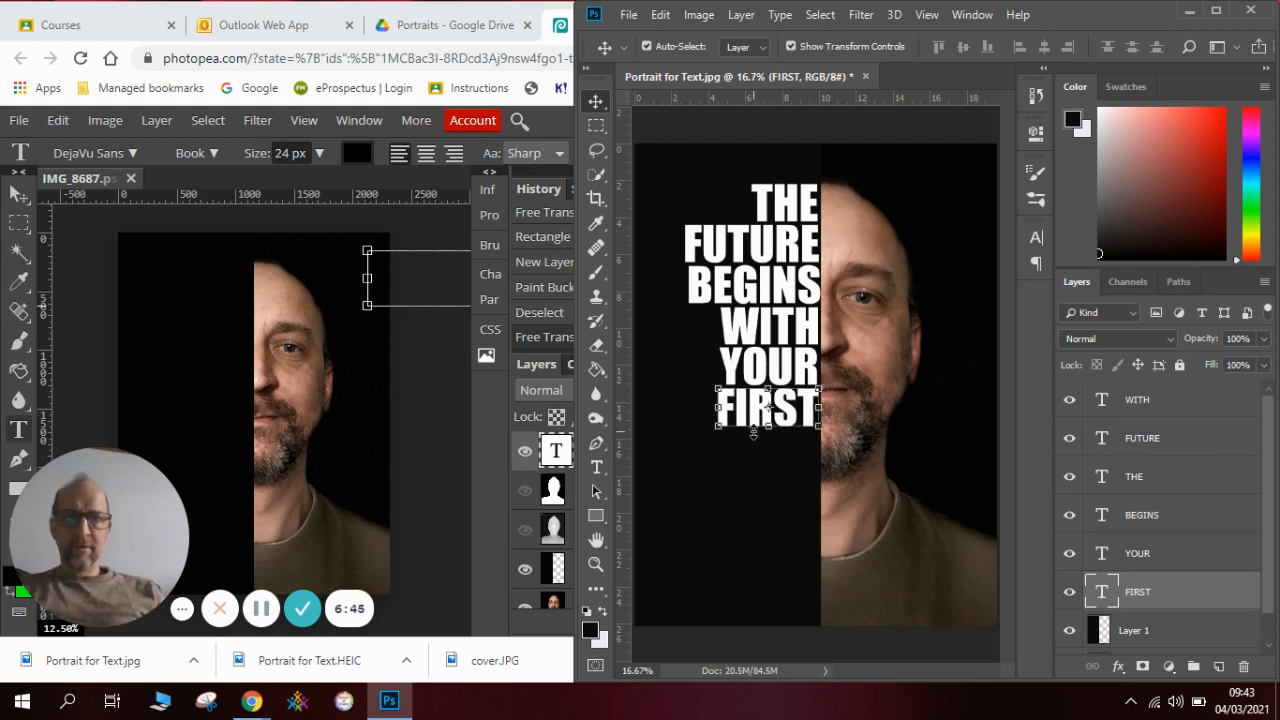
click(756, 466)
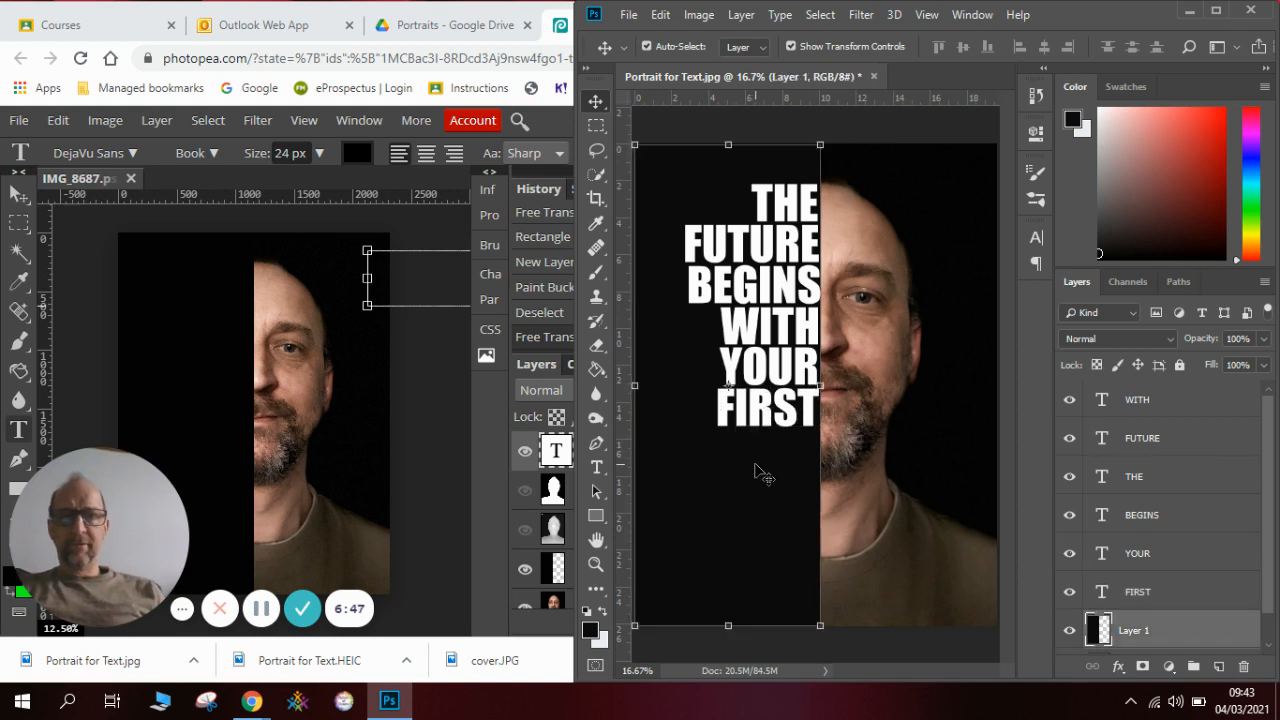
Step: Add a separate text layer reading IDEA and place it directly below FIRST, ending at the dividing line
click(598, 468)
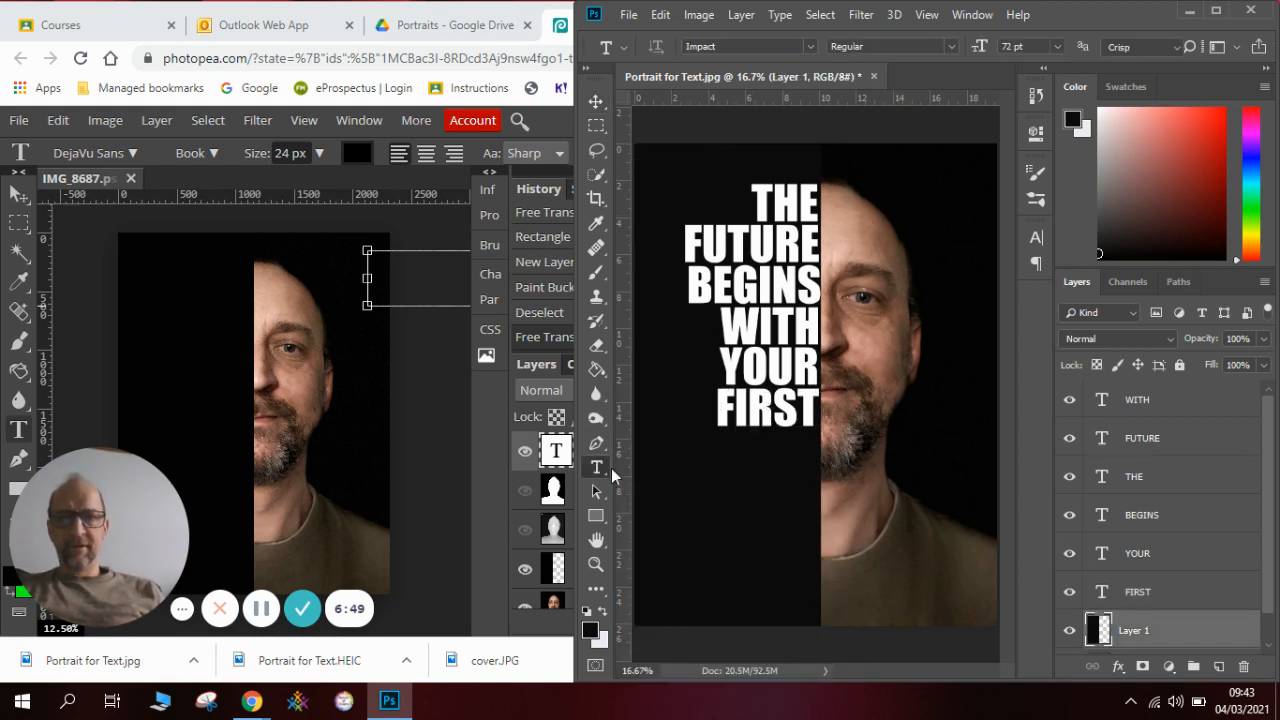
click(680, 455)
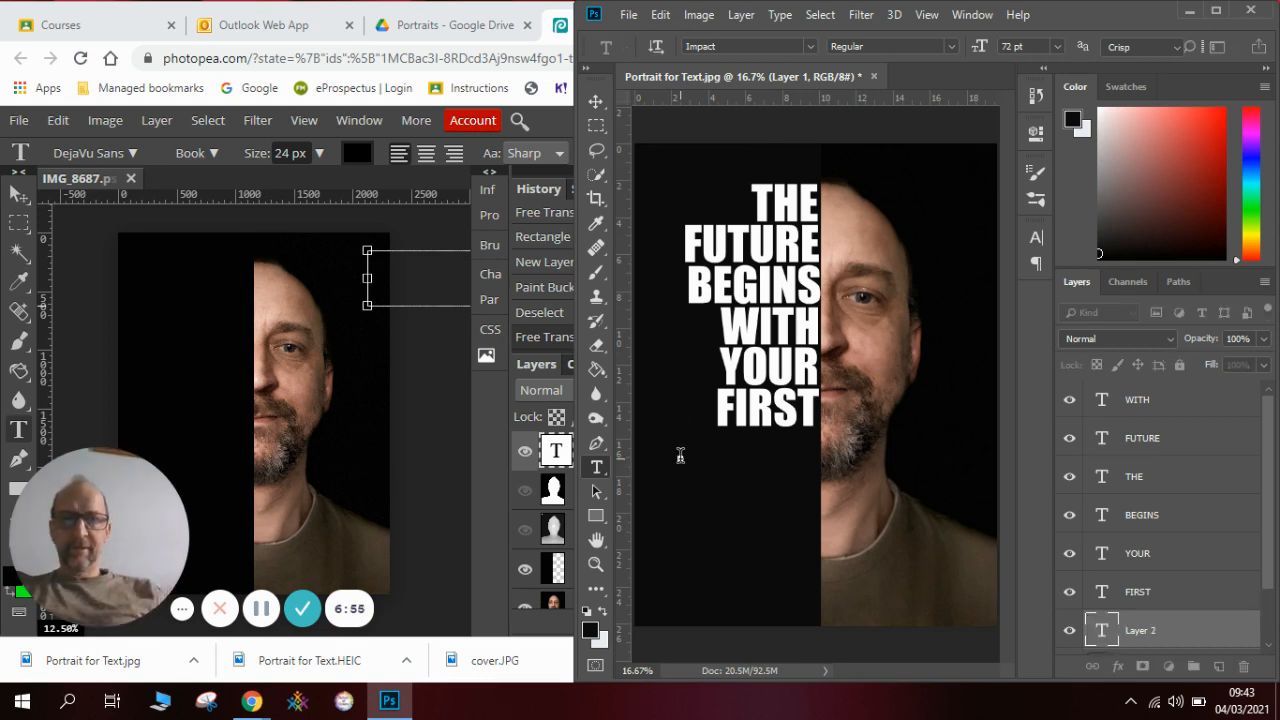
text(IDE)
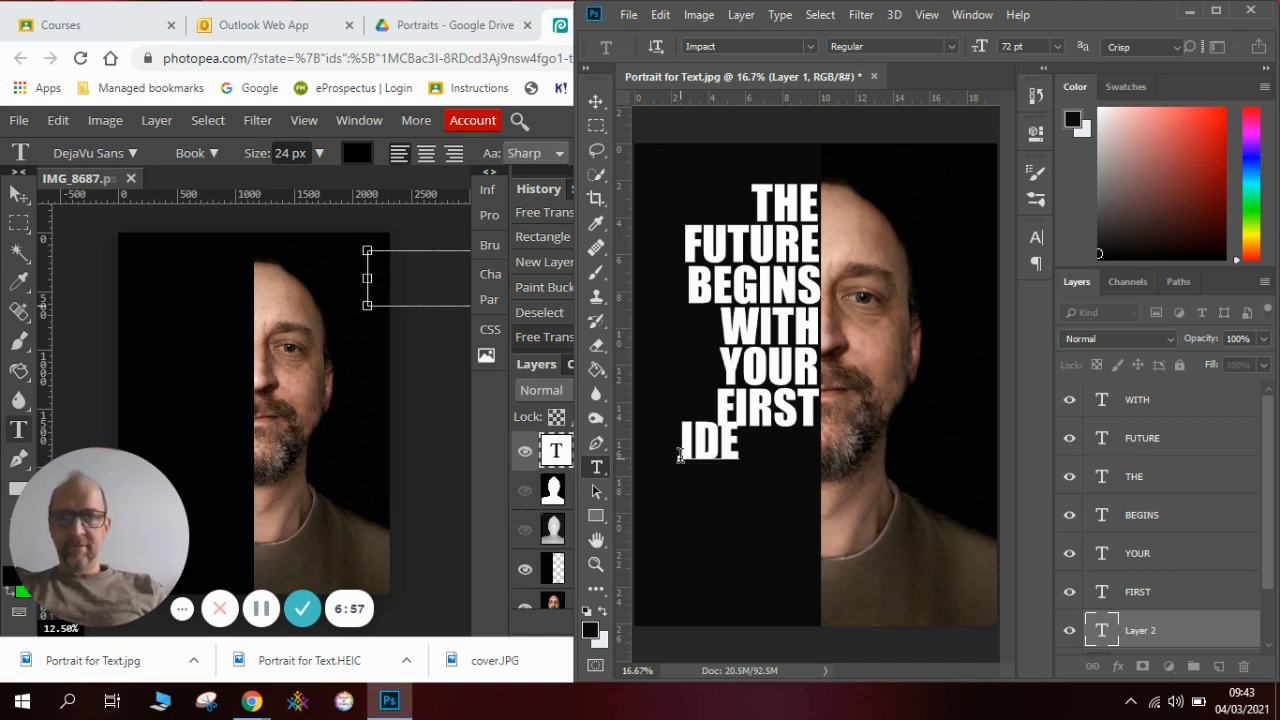
text(A)
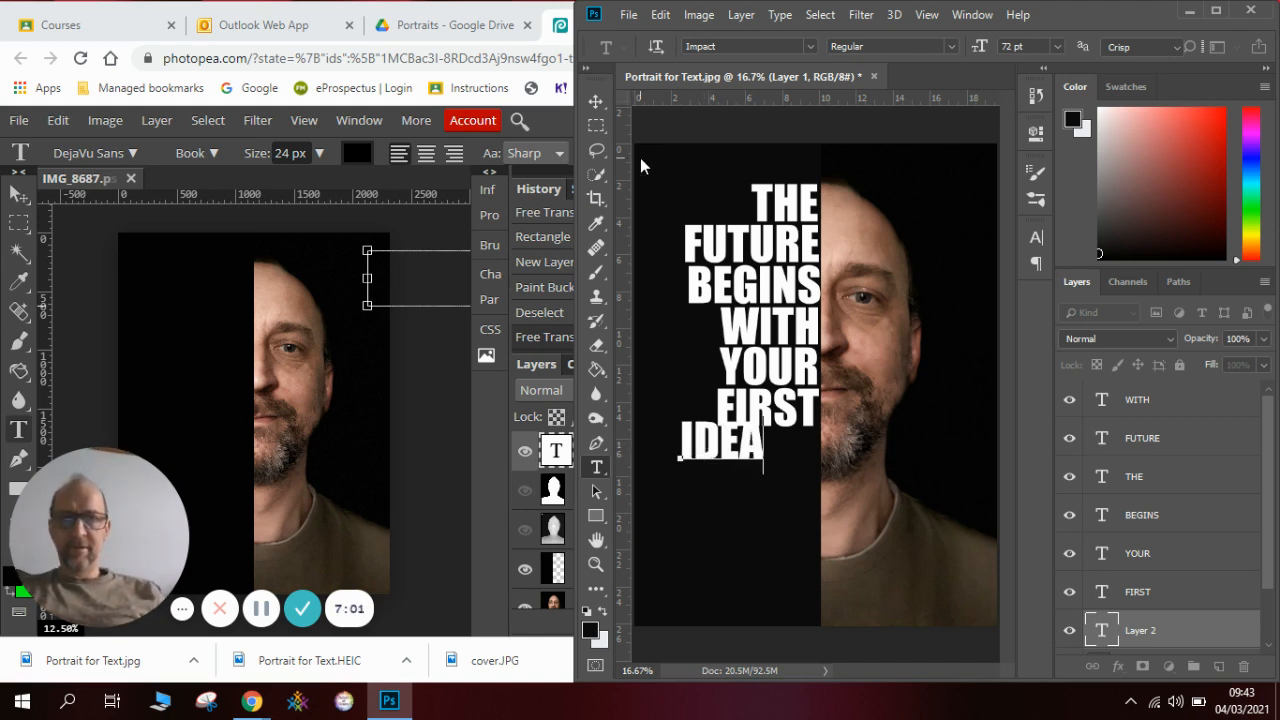
click(596, 101)
drag(706, 453, 759, 459)
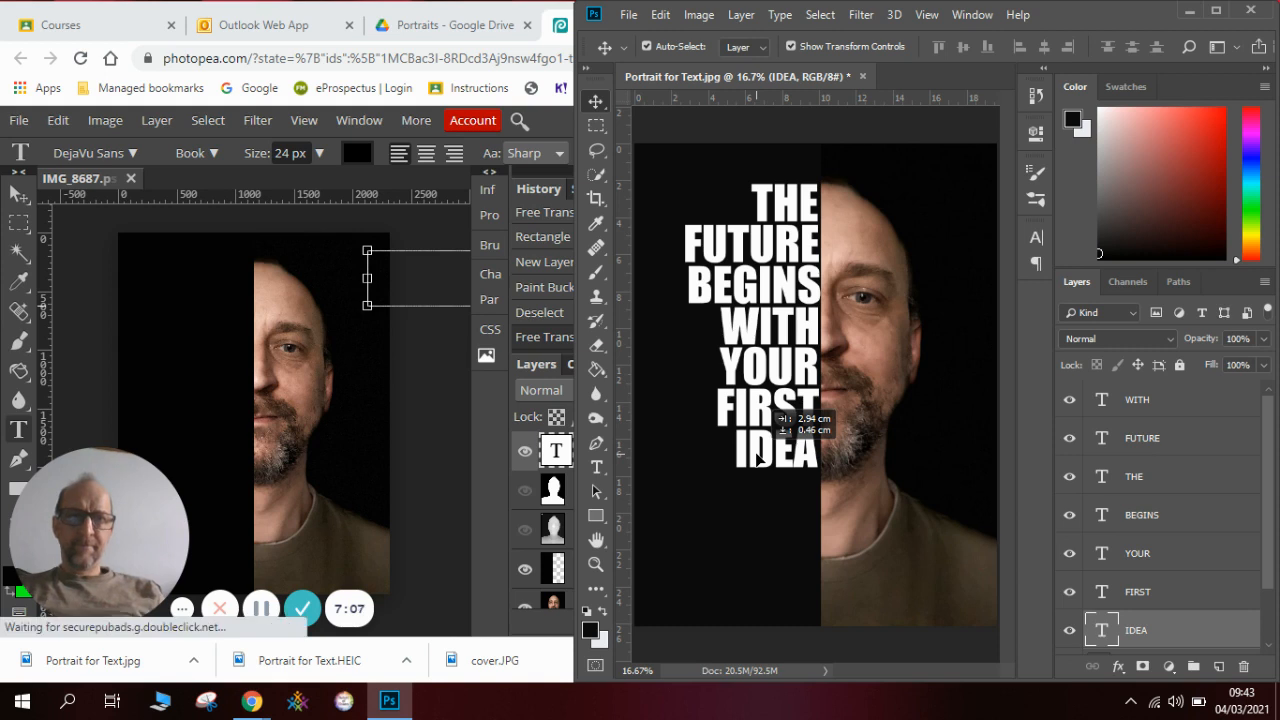
drag(757, 457, 757, 457)
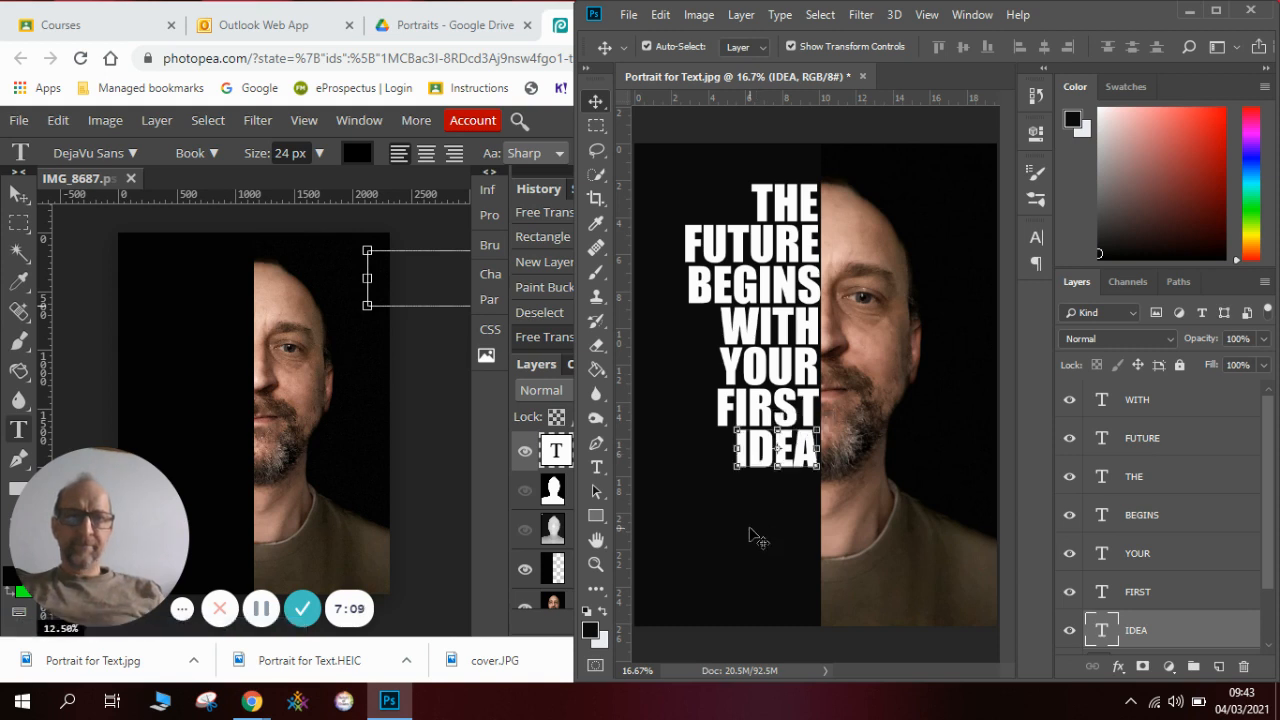
click(750, 533)
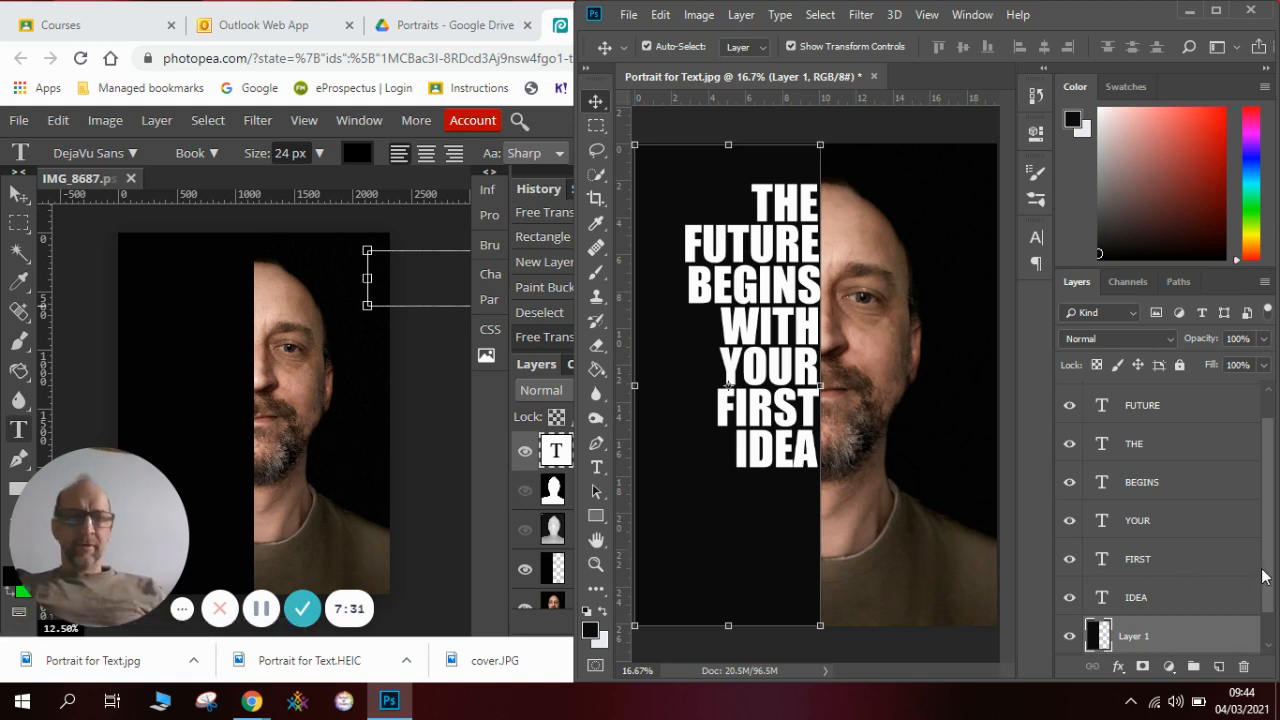
Step: Select the whole range of text layers, starting from WITH and extending down to IDEA
scroll(1271, 560, up, 1)
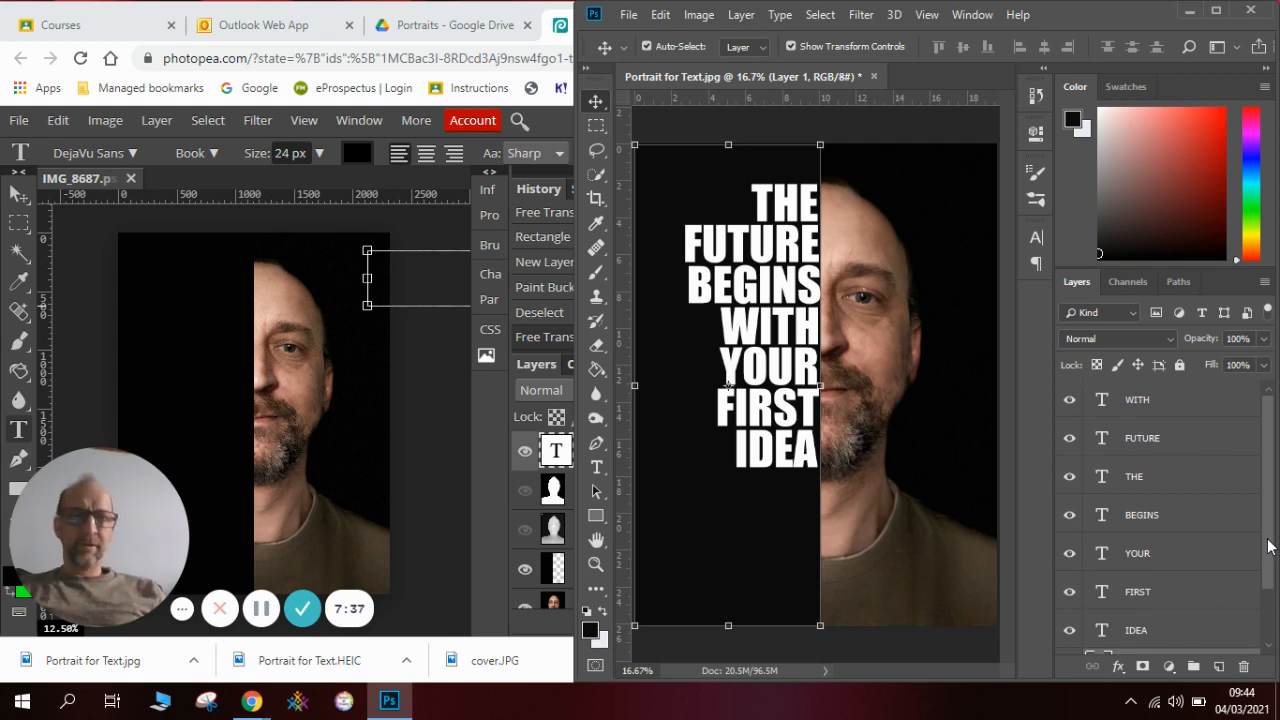
scroll(1270, 540, down, 2)
scroll(1272, 530, up, 2)
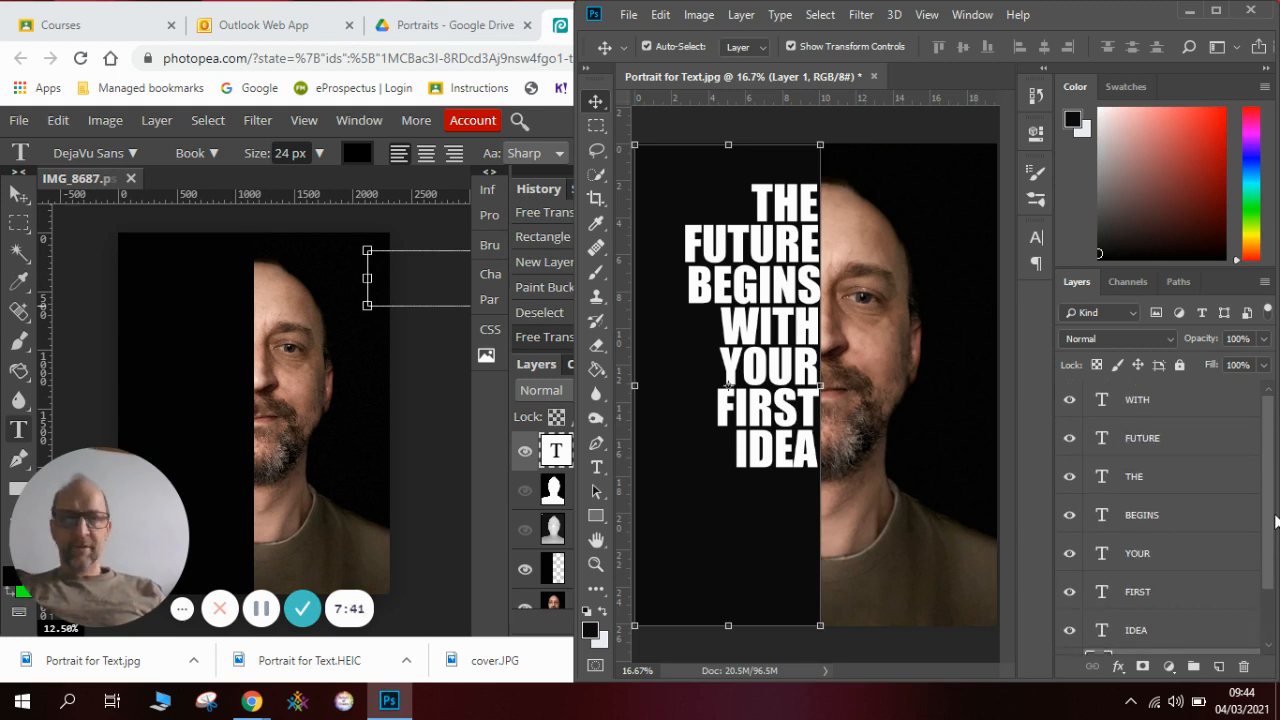
click(1192, 408)
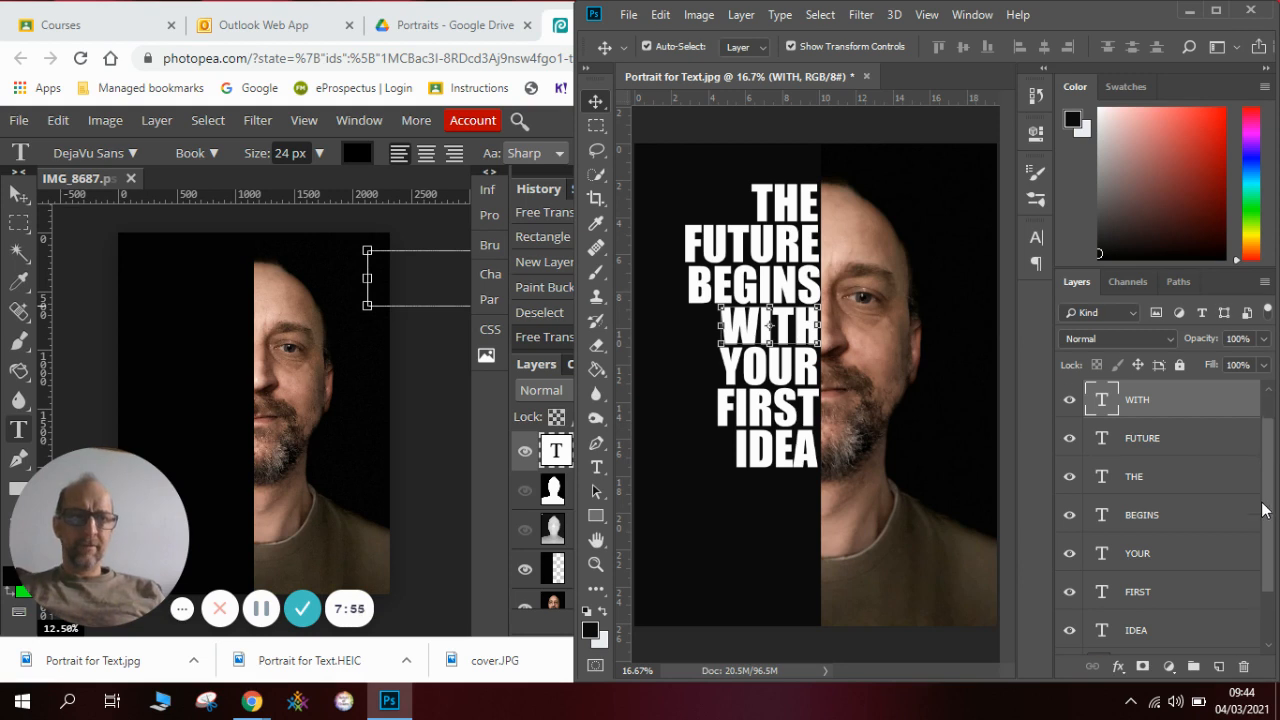
scroll(1265, 480, down, 2)
shift+click(1178, 568)
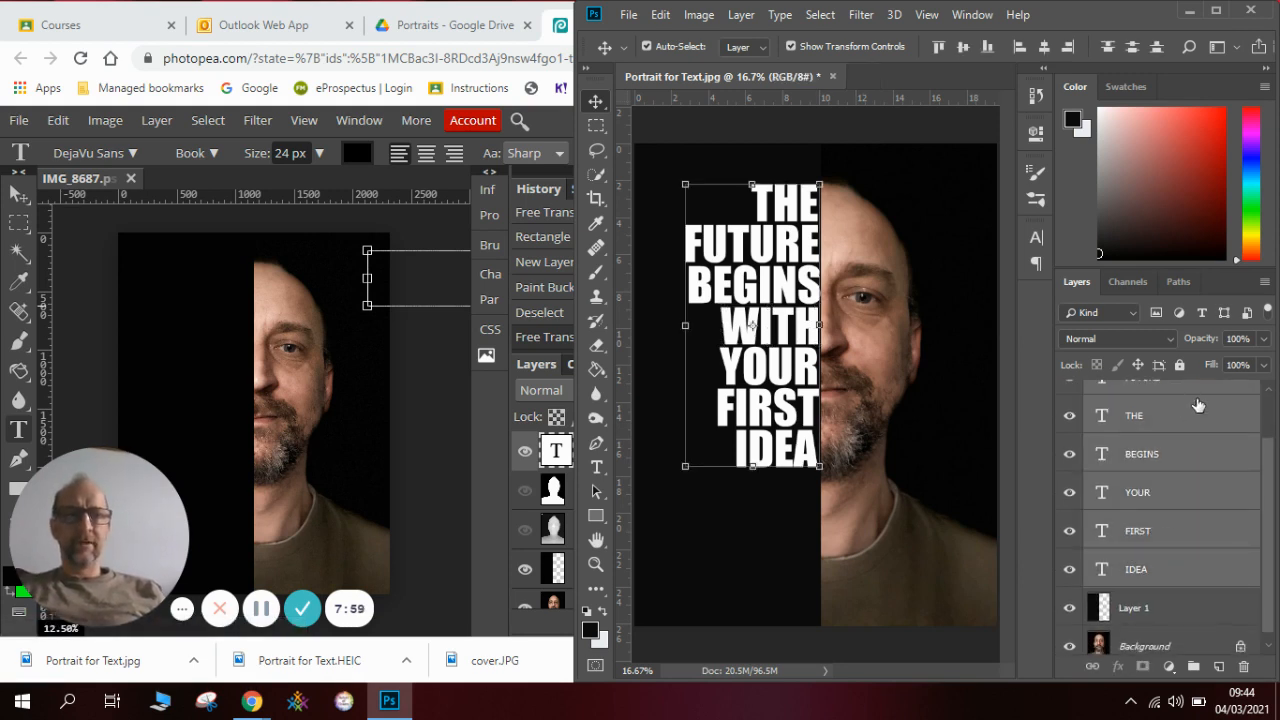
Step: Select all text layers from IDEA up to WITH and merge them into a single layer
click(1174, 566)
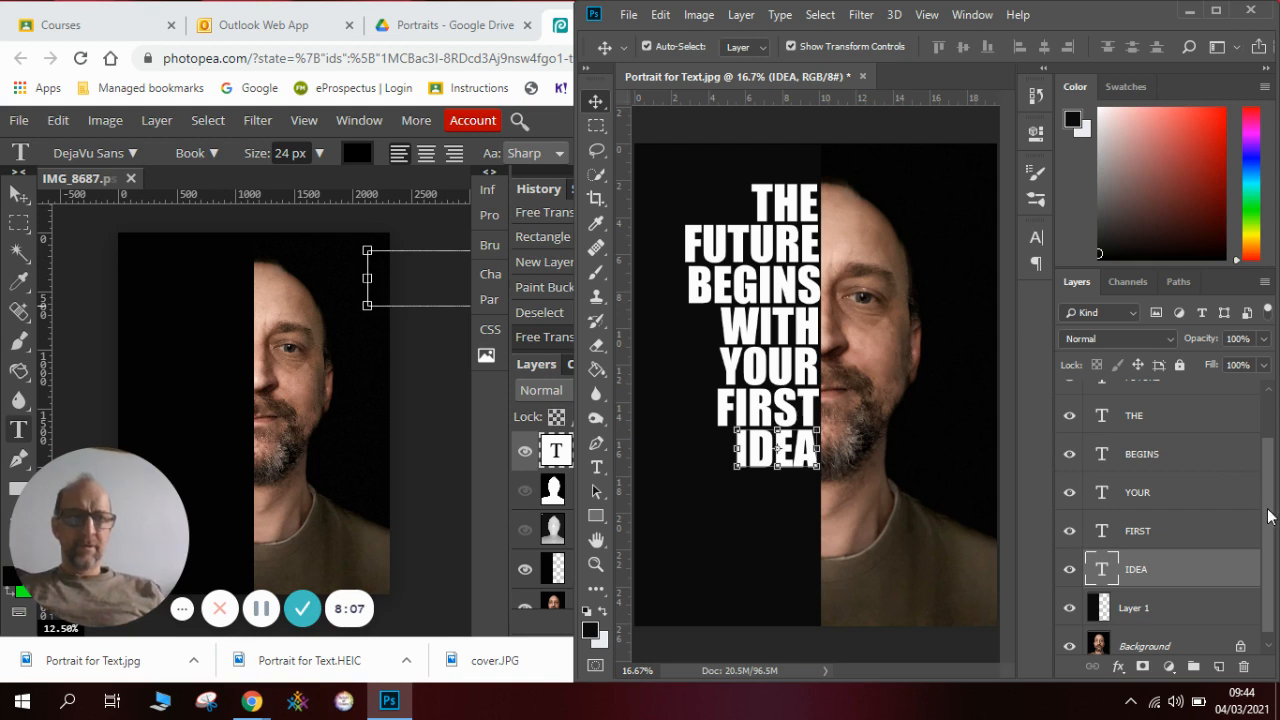
drag(1265, 516, 1268, 468)
shift+click(1201, 399)
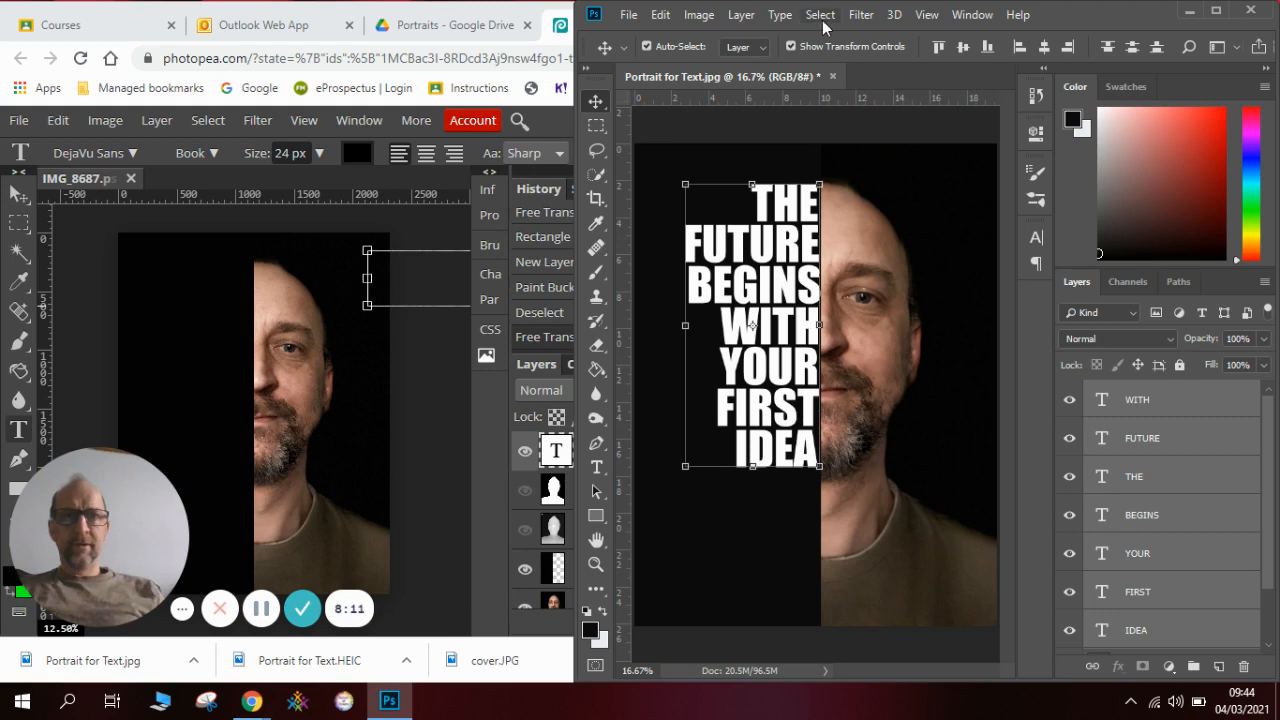
click(742, 15)
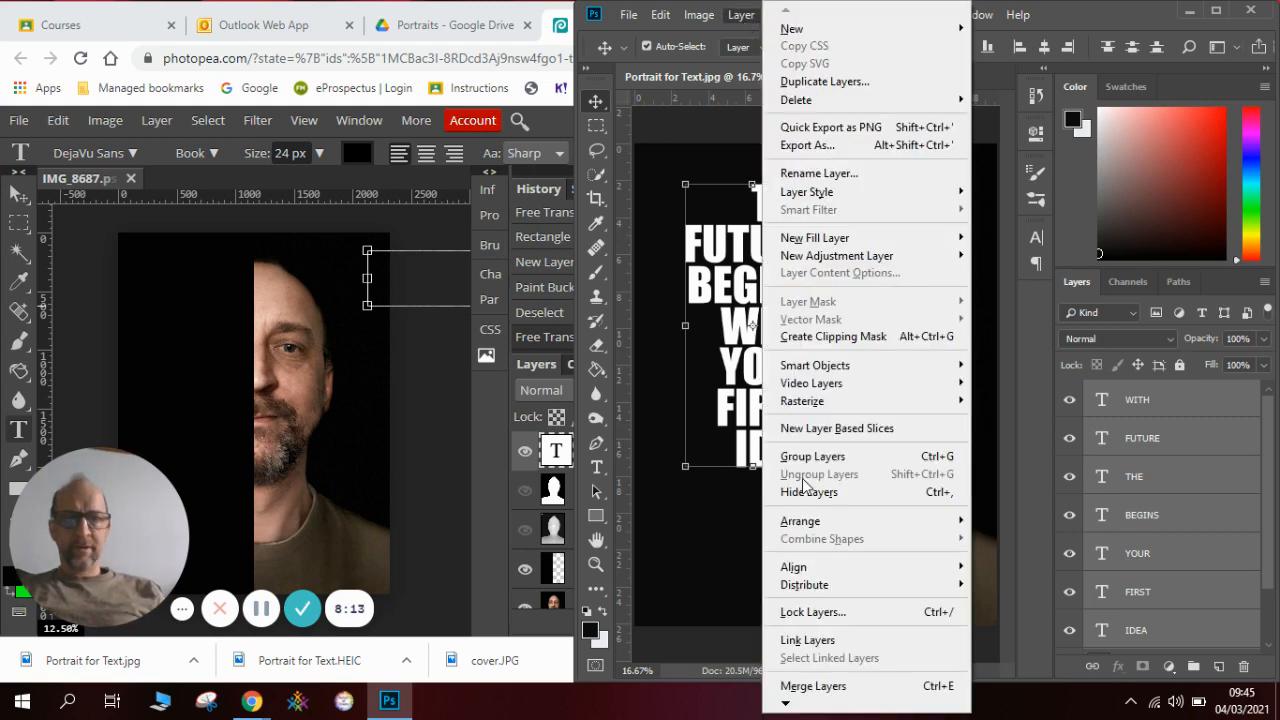
click(812, 687)
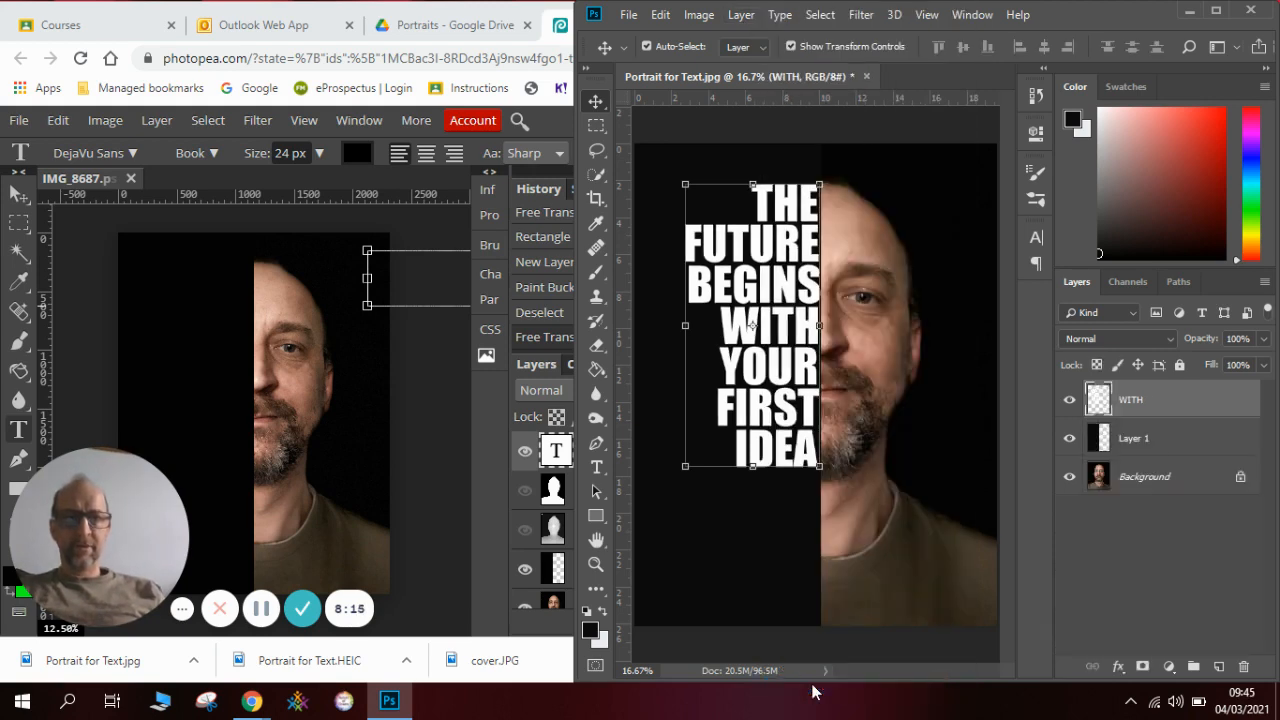
Step: Toggle the visibility of the black-half layer, Layer 1, off and back on
click(1071, 439)
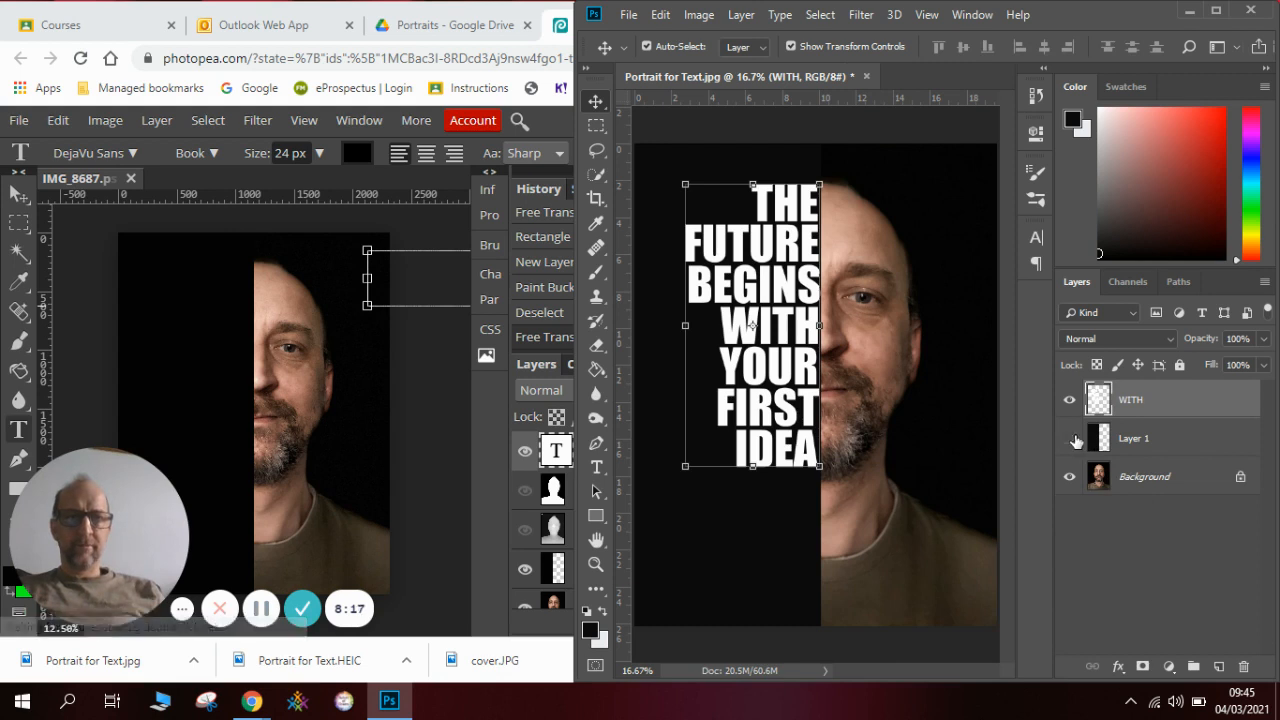
click(1071, 439)
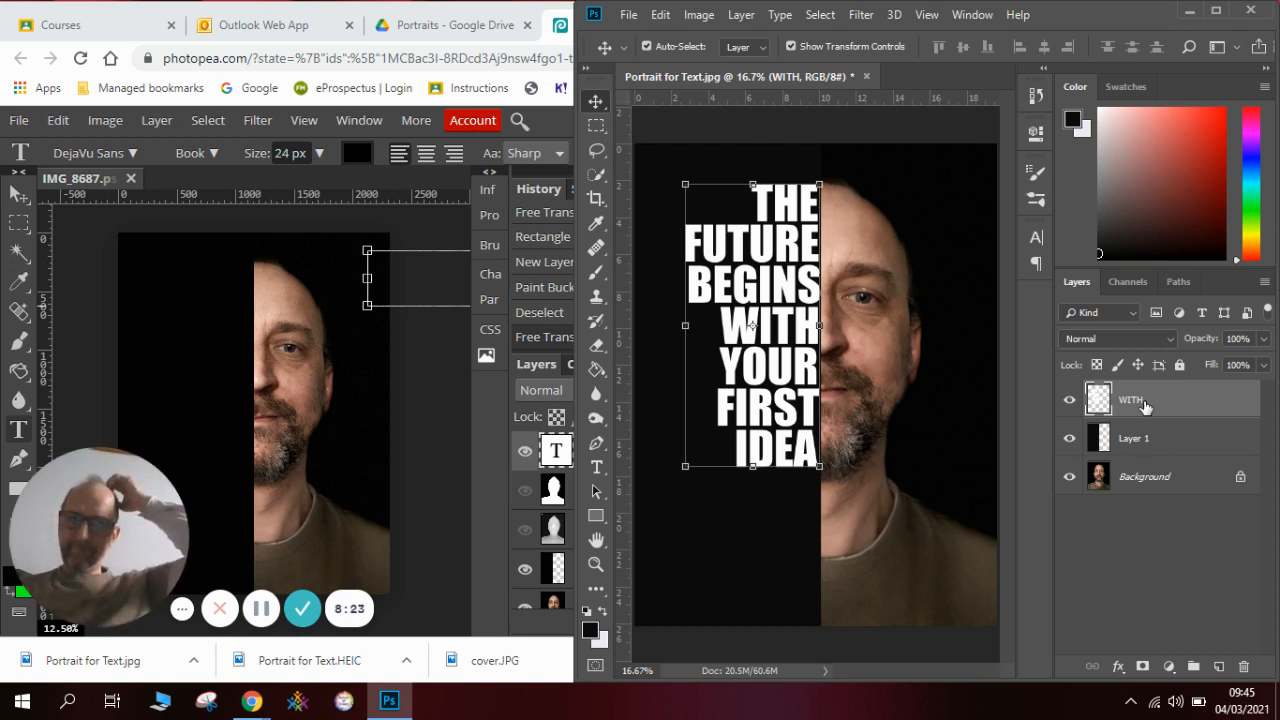
Step: Try clipping the black-half Layer 1 to the merged text layer, undo the clipping mask and restore the original layer order
click(1145, 439)
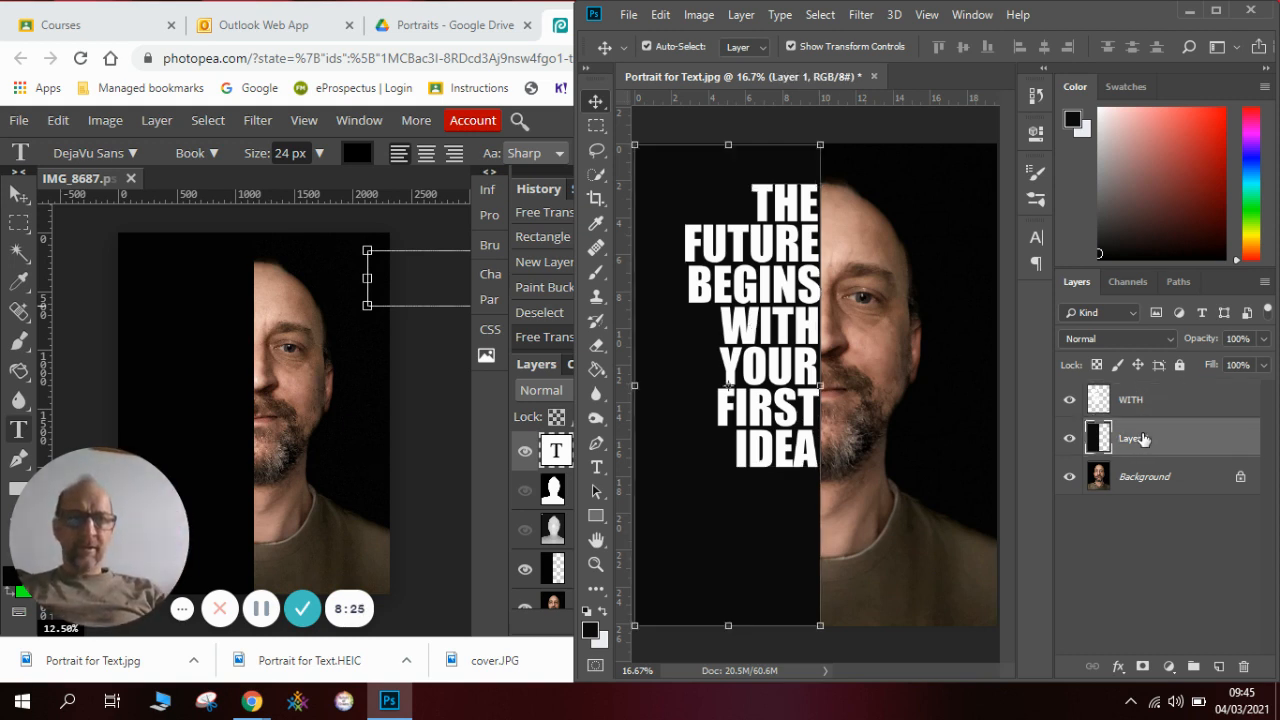
drag(1143, 439, 1150, 385)
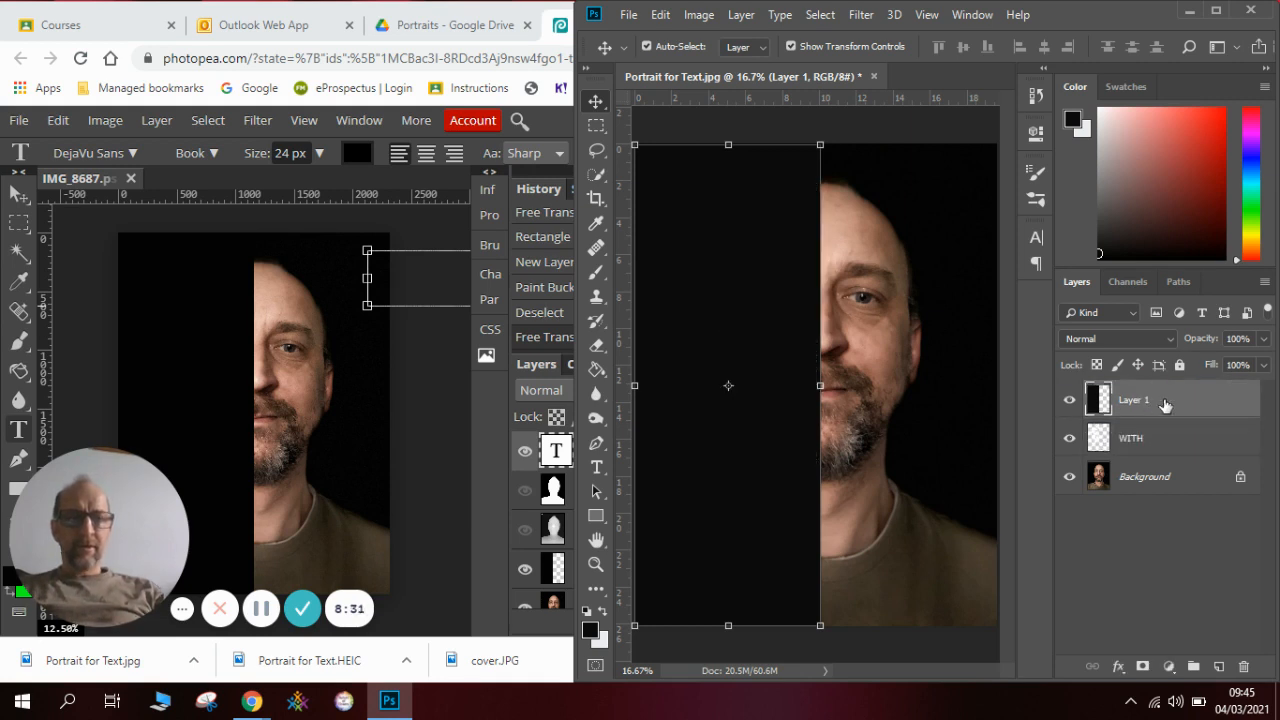
right_click(1164, 400)
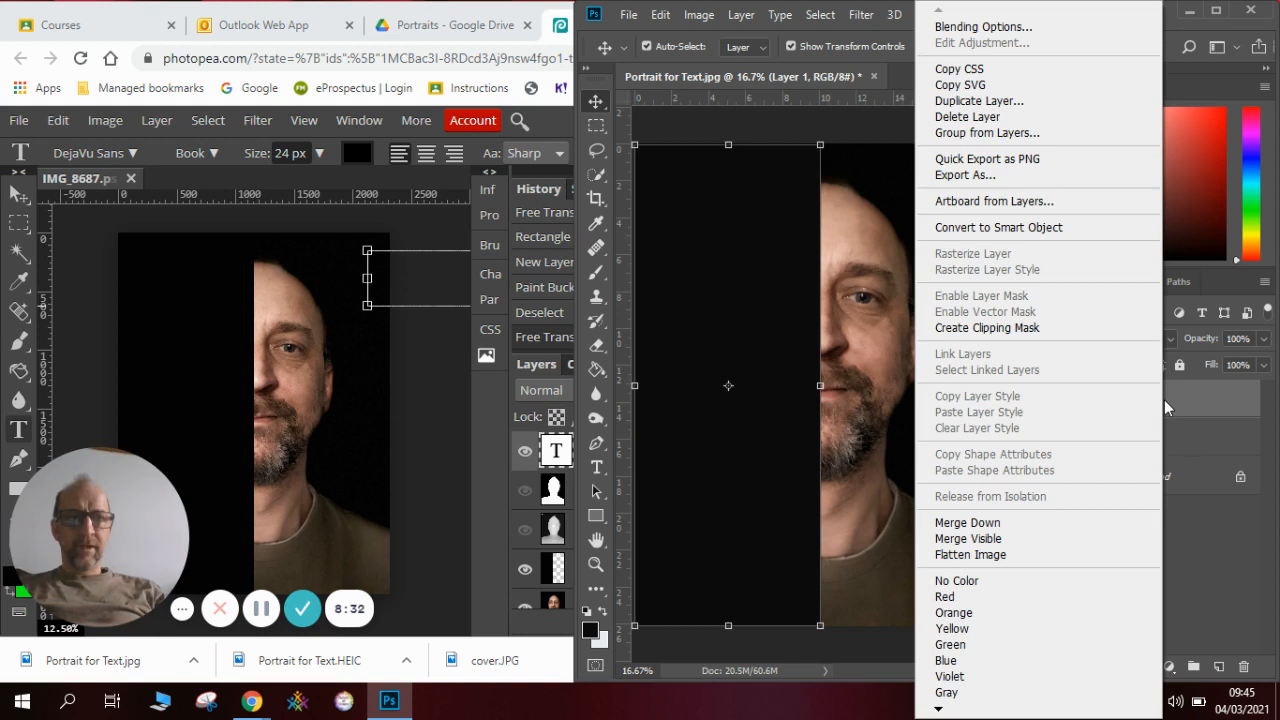
click(1059, 325)
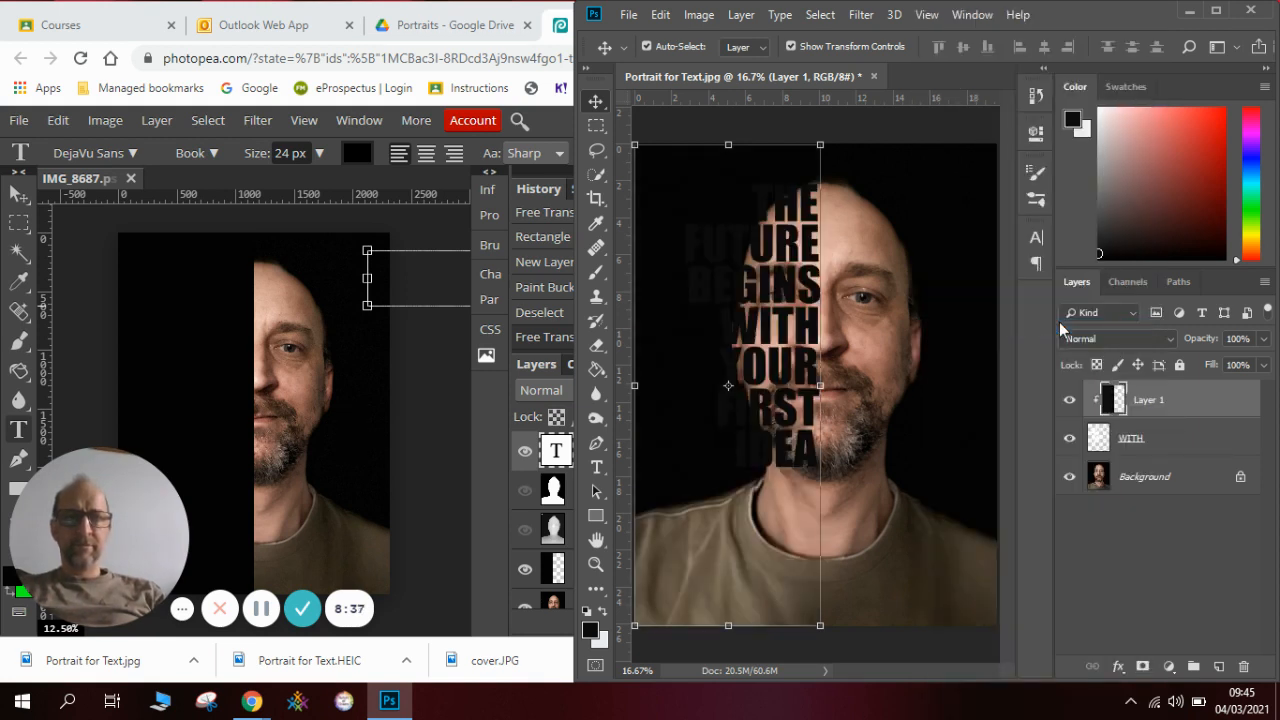
key(ctrl+z)
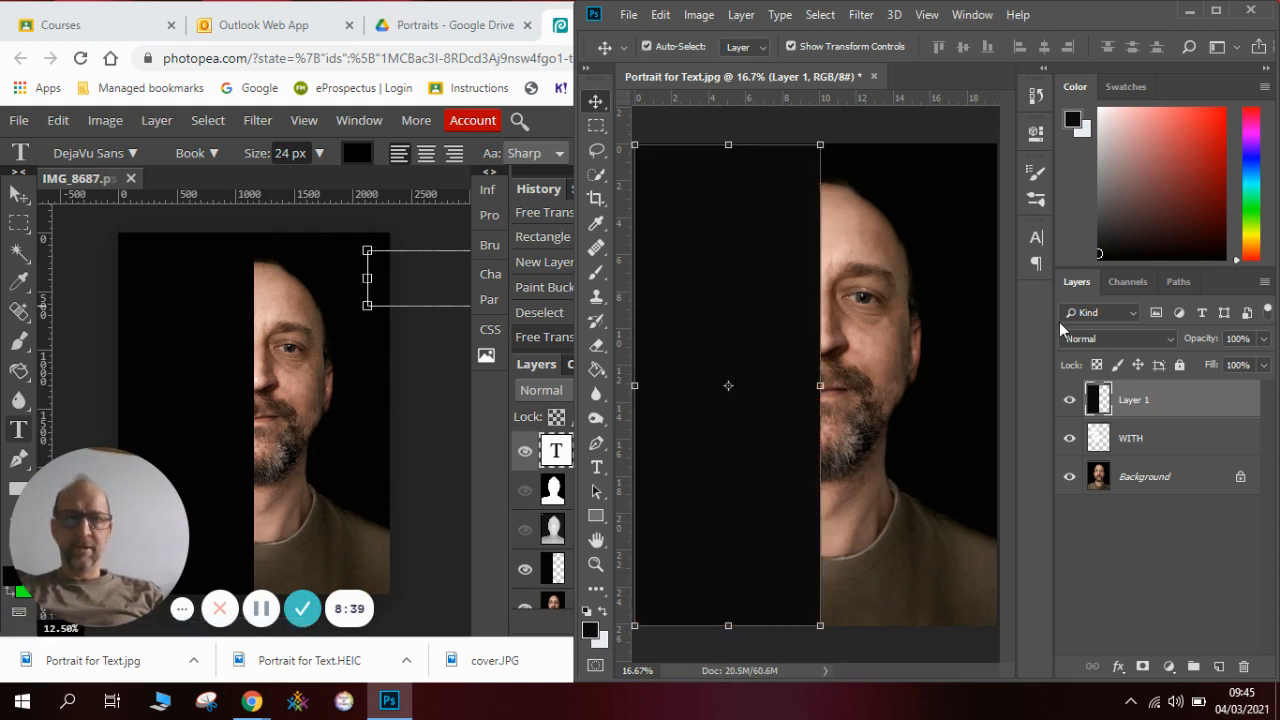
click(1145, 438)
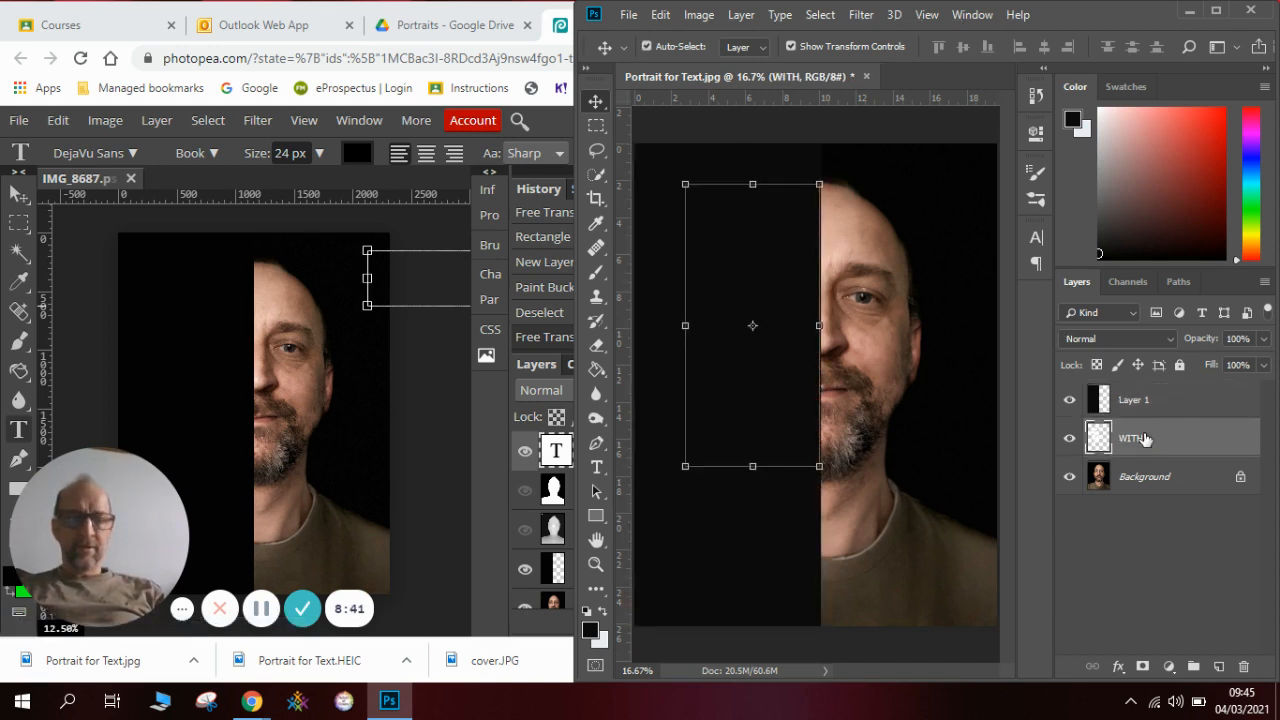
drag(1145, 438, 1150, 390)
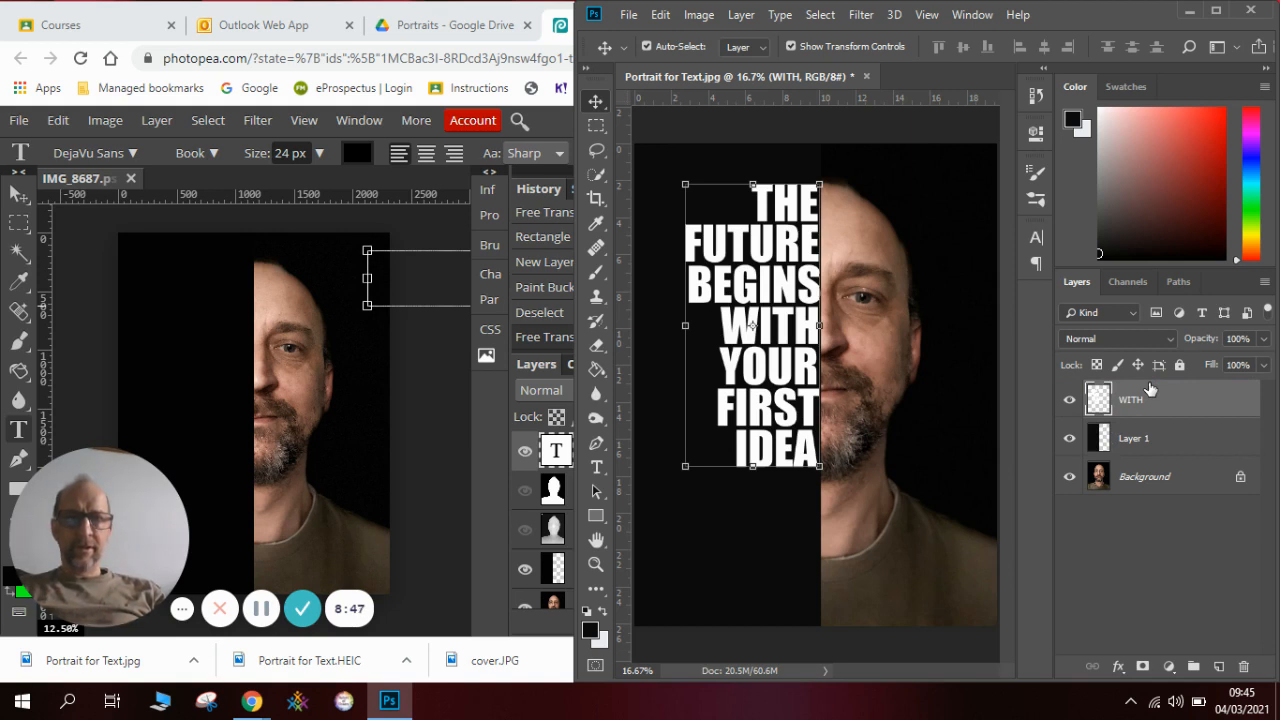
Step: Select the white lettering on the merged WITH layer by Color Range with sampled colors and a fuzziness of 46
click(820, 15)
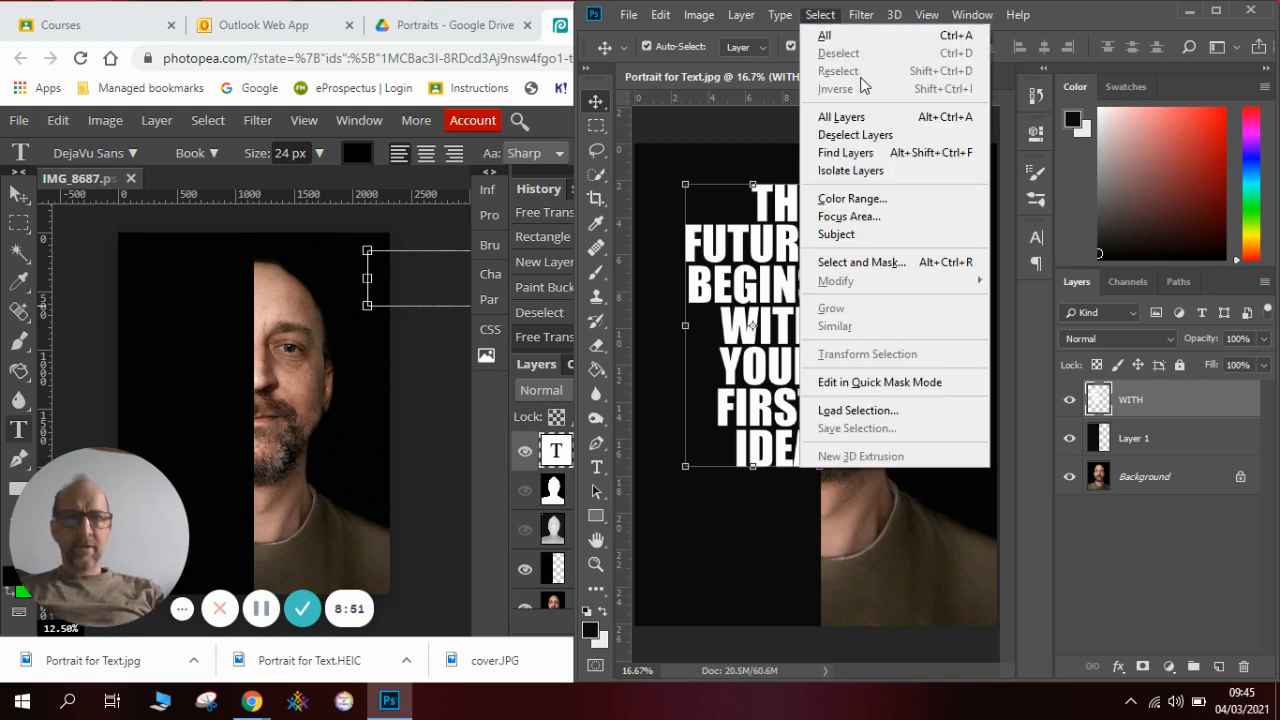
click(852, 198)
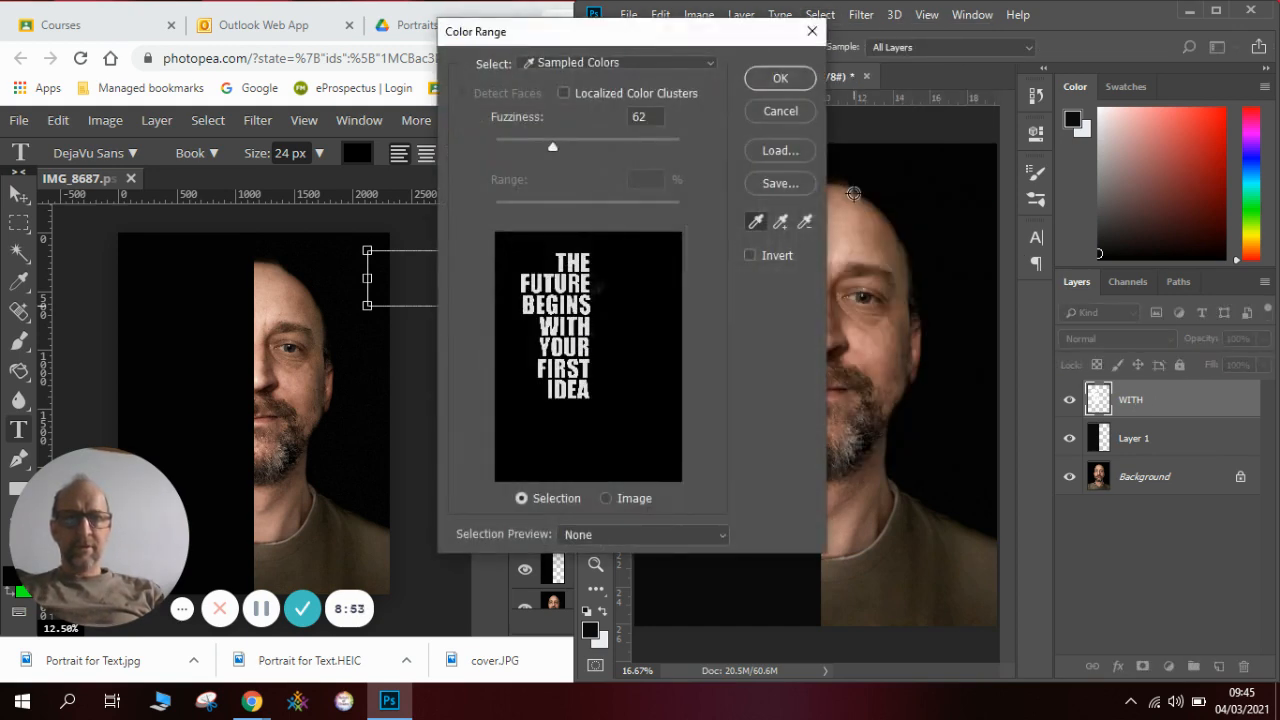
mouse_move(546, 143)
mouse_down()
mouse_move(495, 143)
mouse_move(651, 146)
mouse_move(538, 144)
mouse_up()
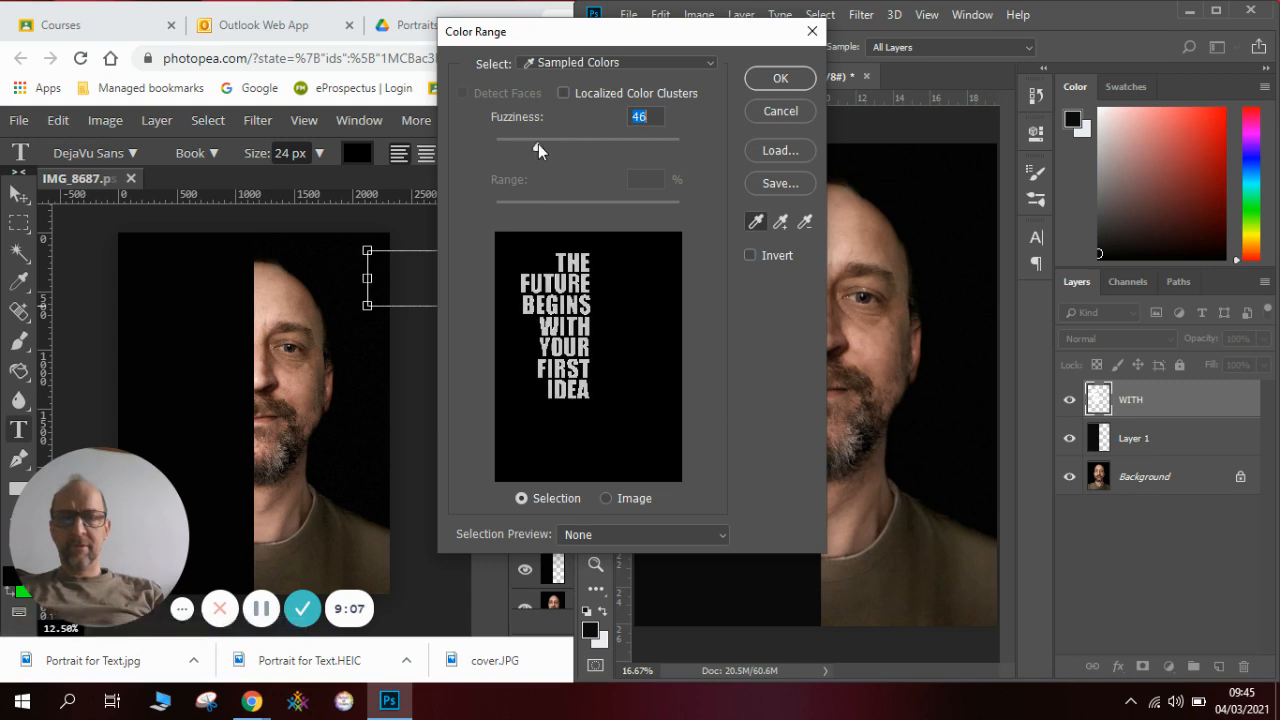
click(781, 81)
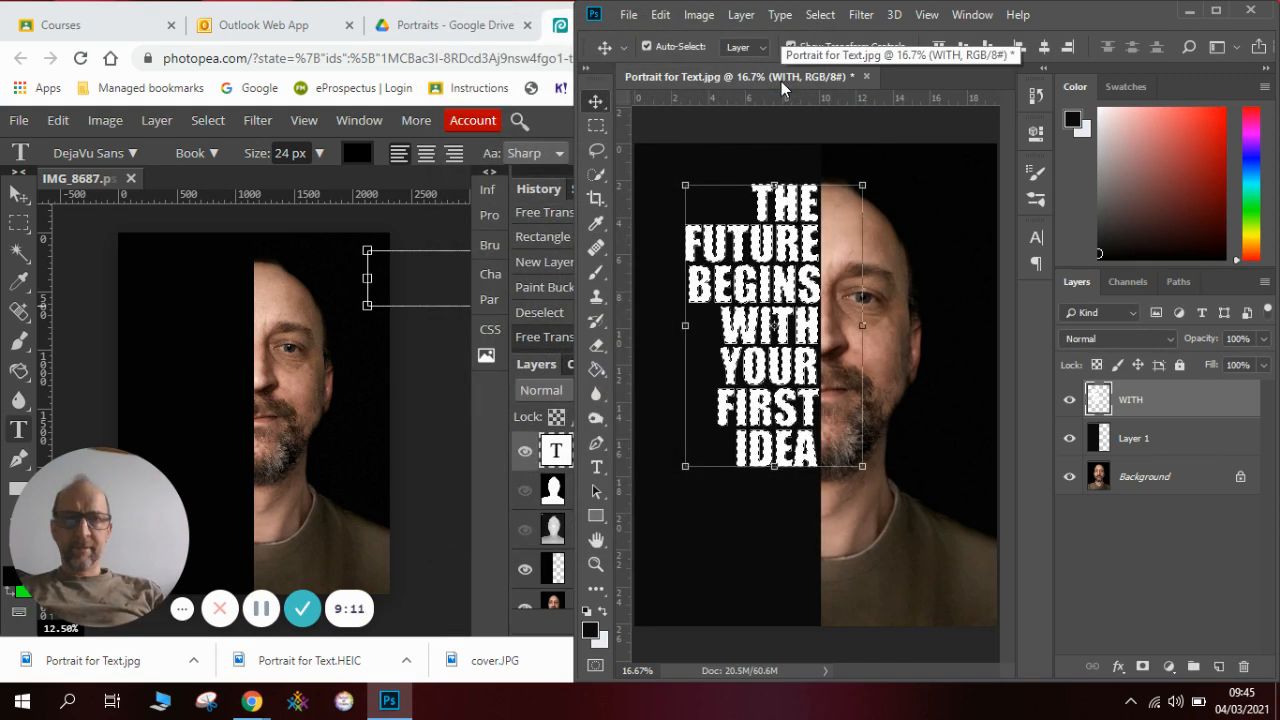
Step: Hide the WITH text layer and cut the selected letter shapes out of the black-half Layer 1
click(1145, 439)
click(1069, 399)
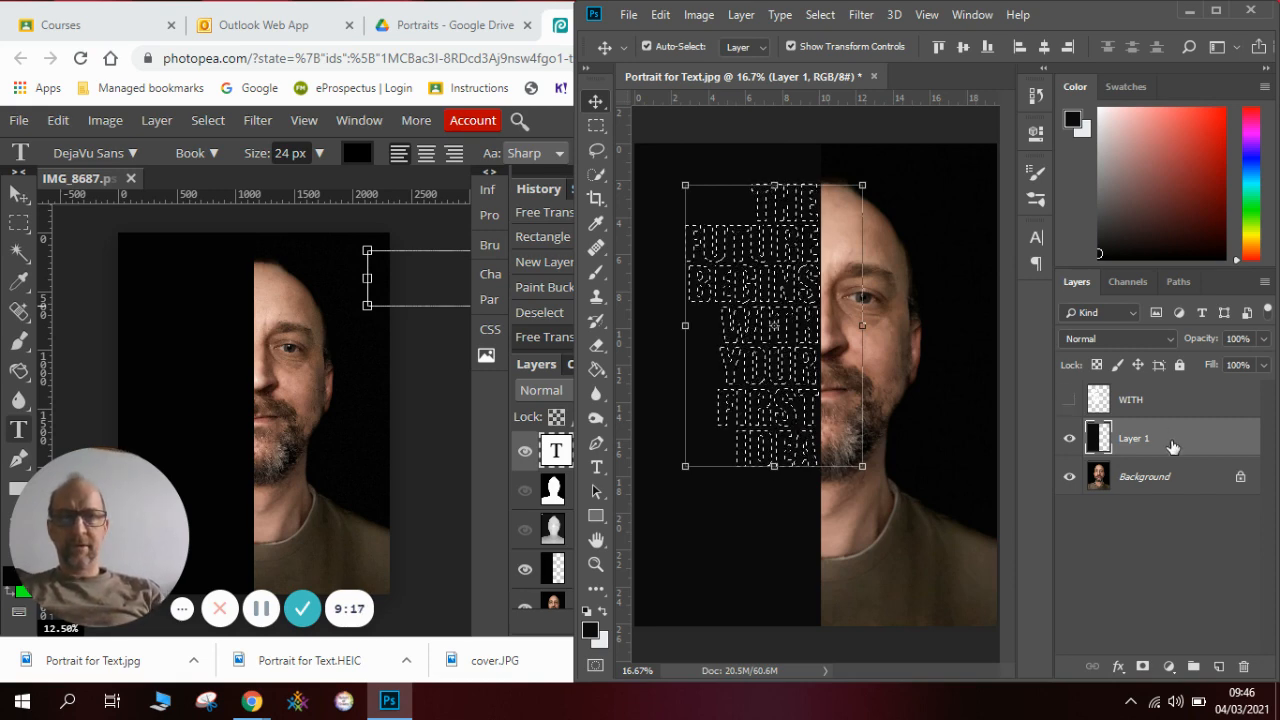
click(660, 14)
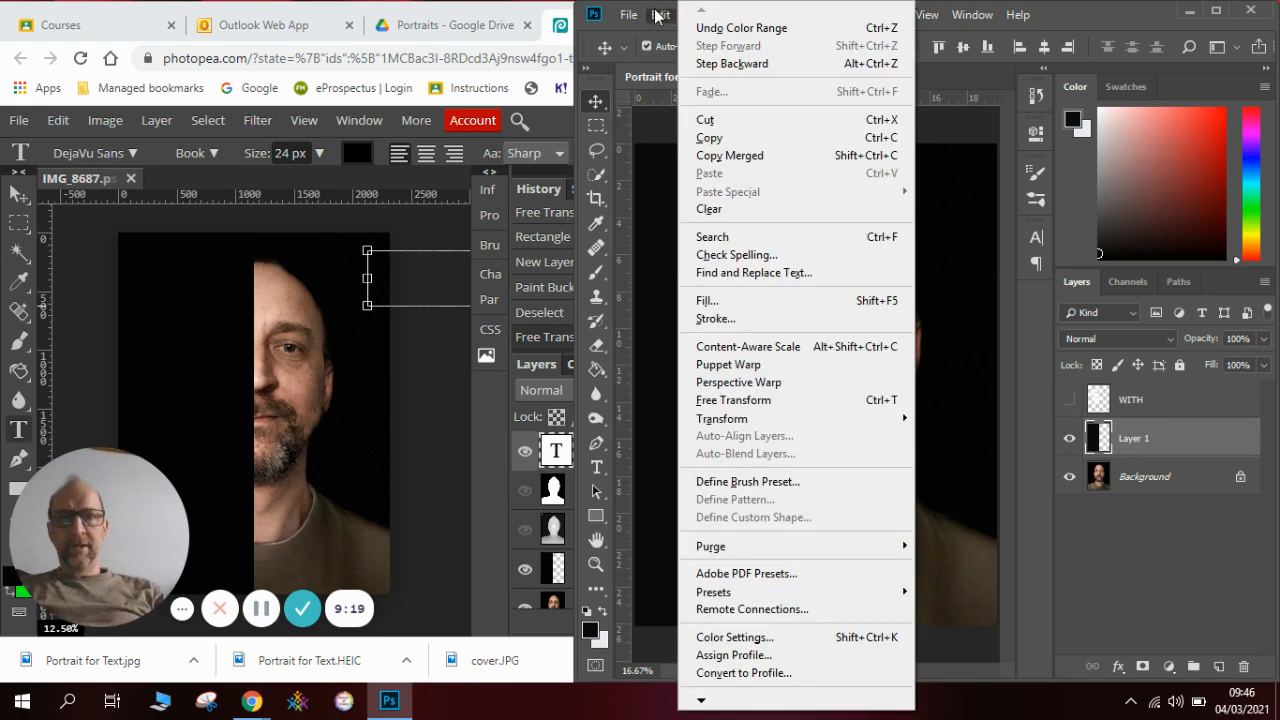
click(710, 121)
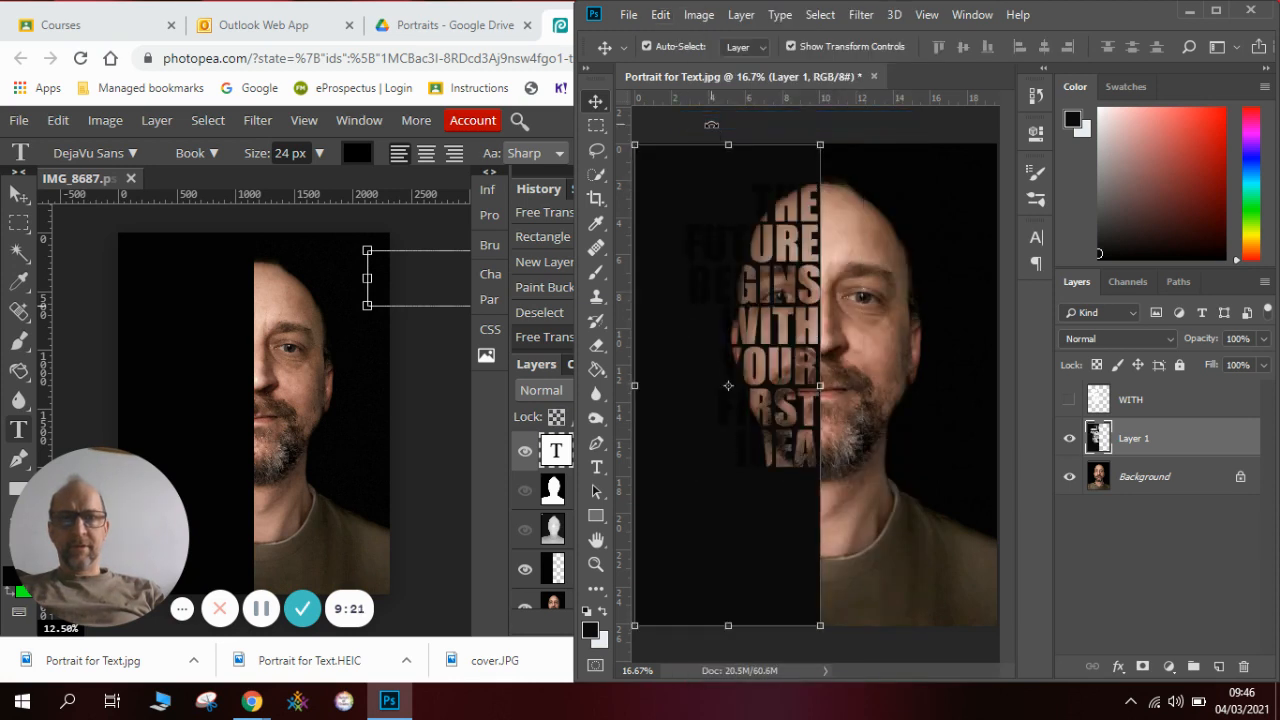
click(887, 174)
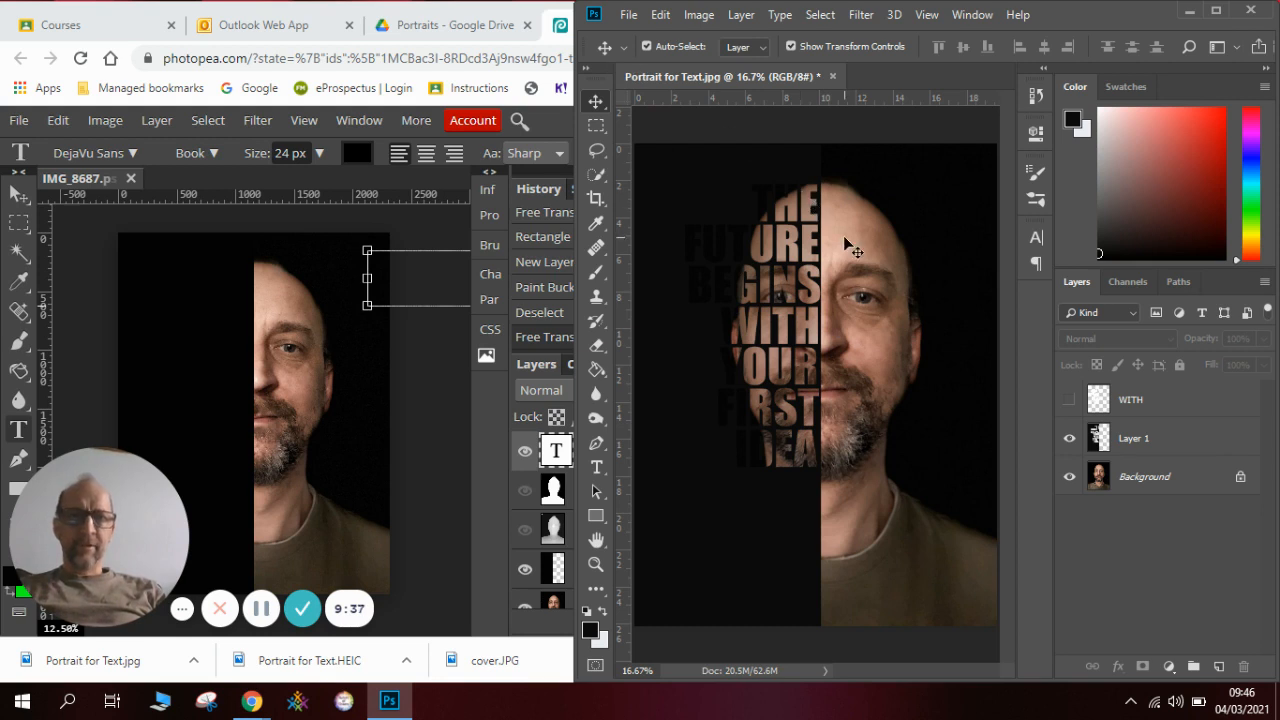
Step: Scale Layer 1 to about 55% width and 102% height, keeping its inner edge along the middle of the face
click(1133, 438)
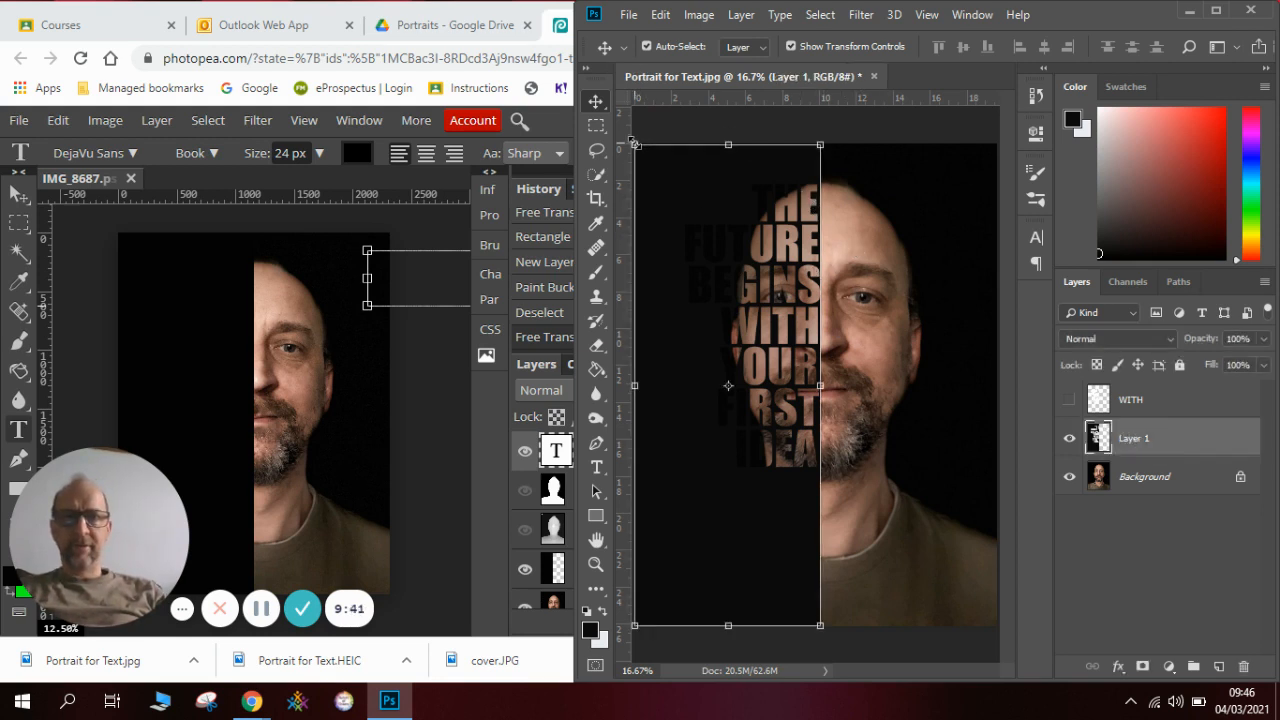
drag(634, 144, 719, 169)
drag(800, 175, 800, 161)
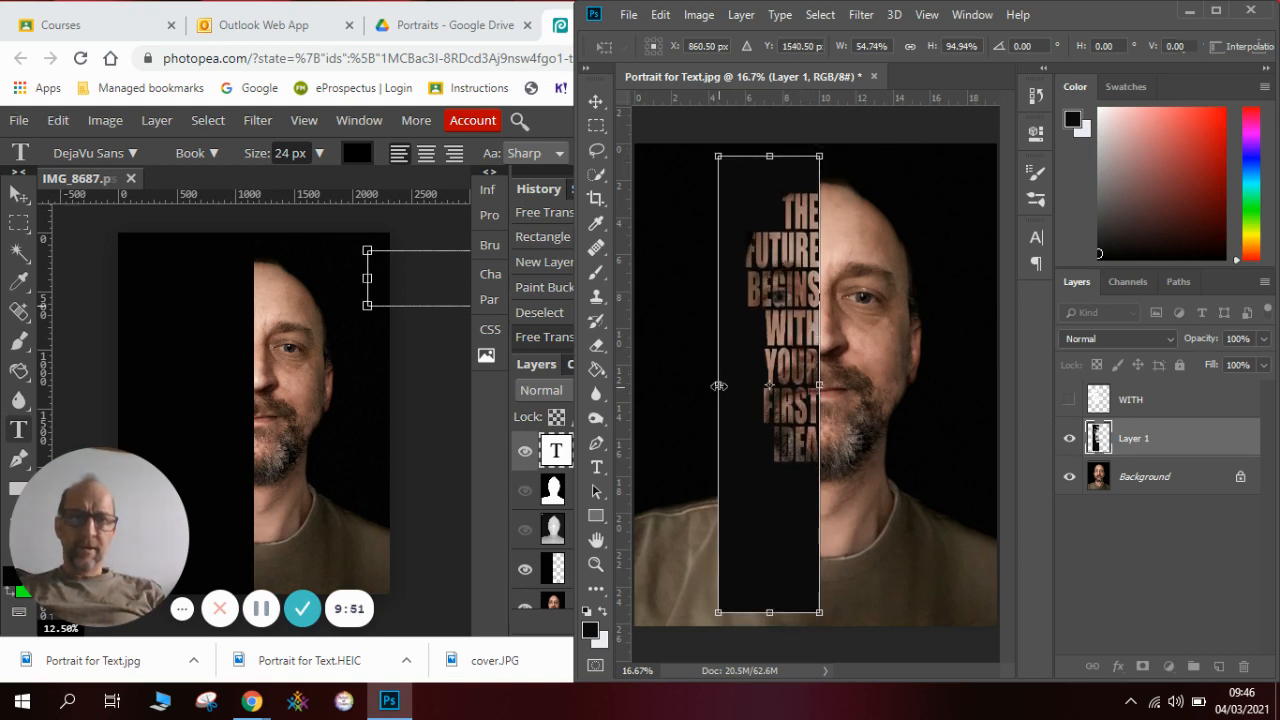
mouse_move(718, 385)
mouse_down()
mouse_move(704, 386)
mouse_move(721, 387)
mouse_up()
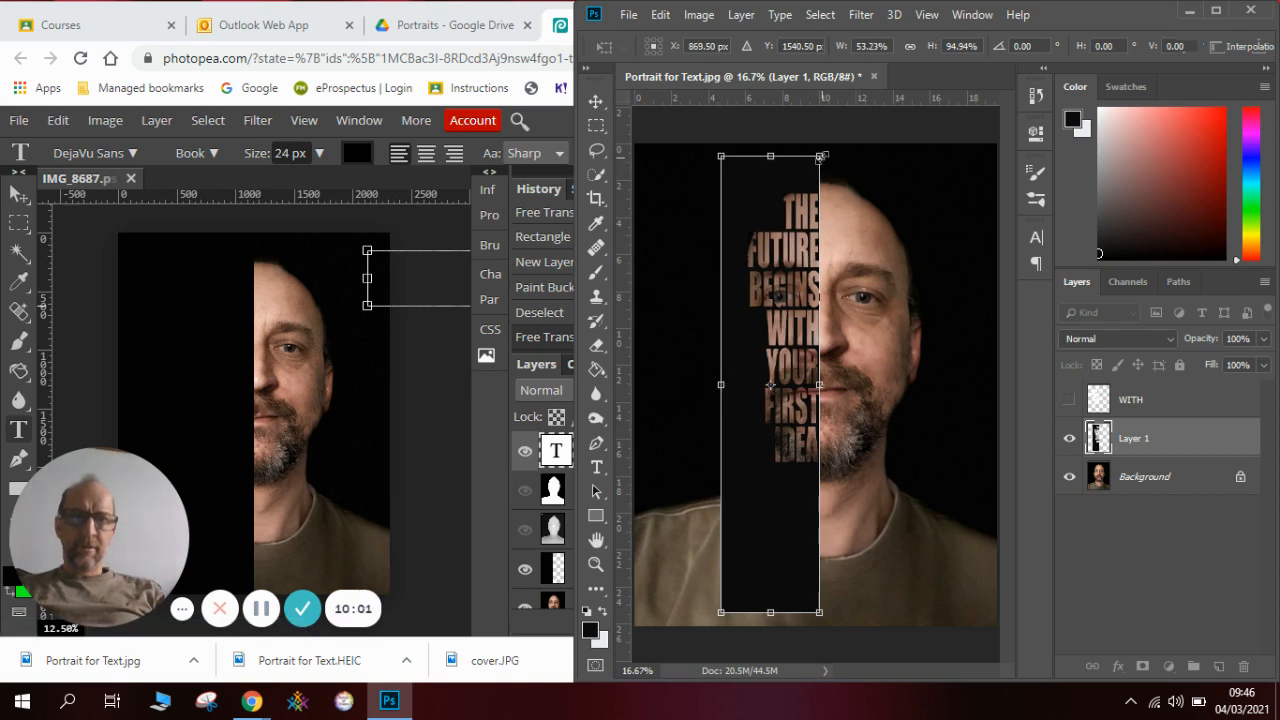
drag(821, 157, 824, 159)
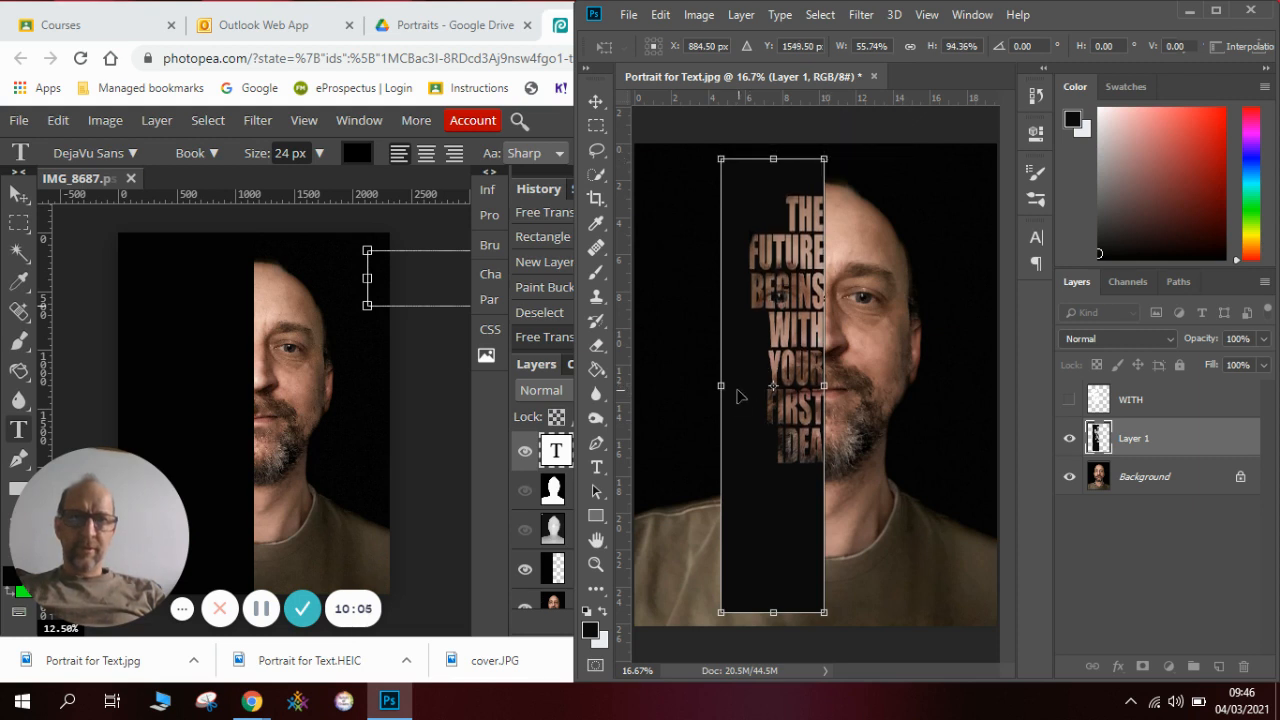
drag(720, 387, 718, 387)
drag(770, 614, 773, 640)
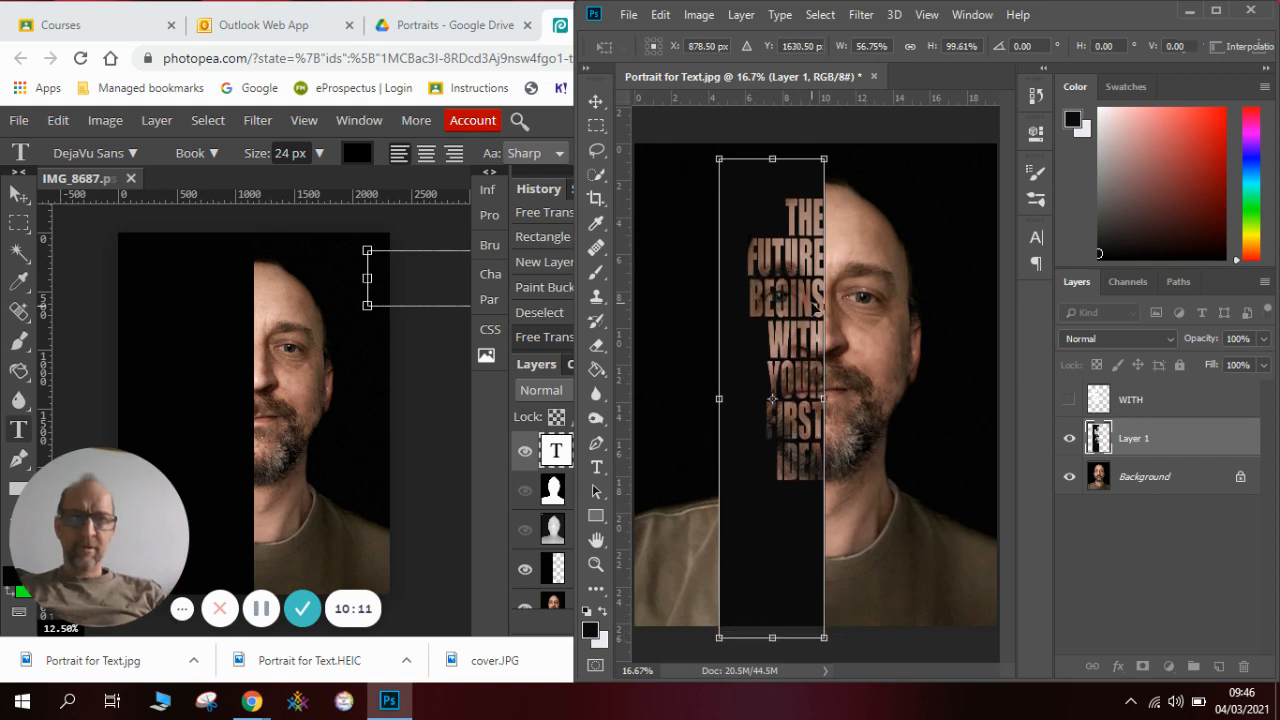
drag(772, 158, 771, 148)
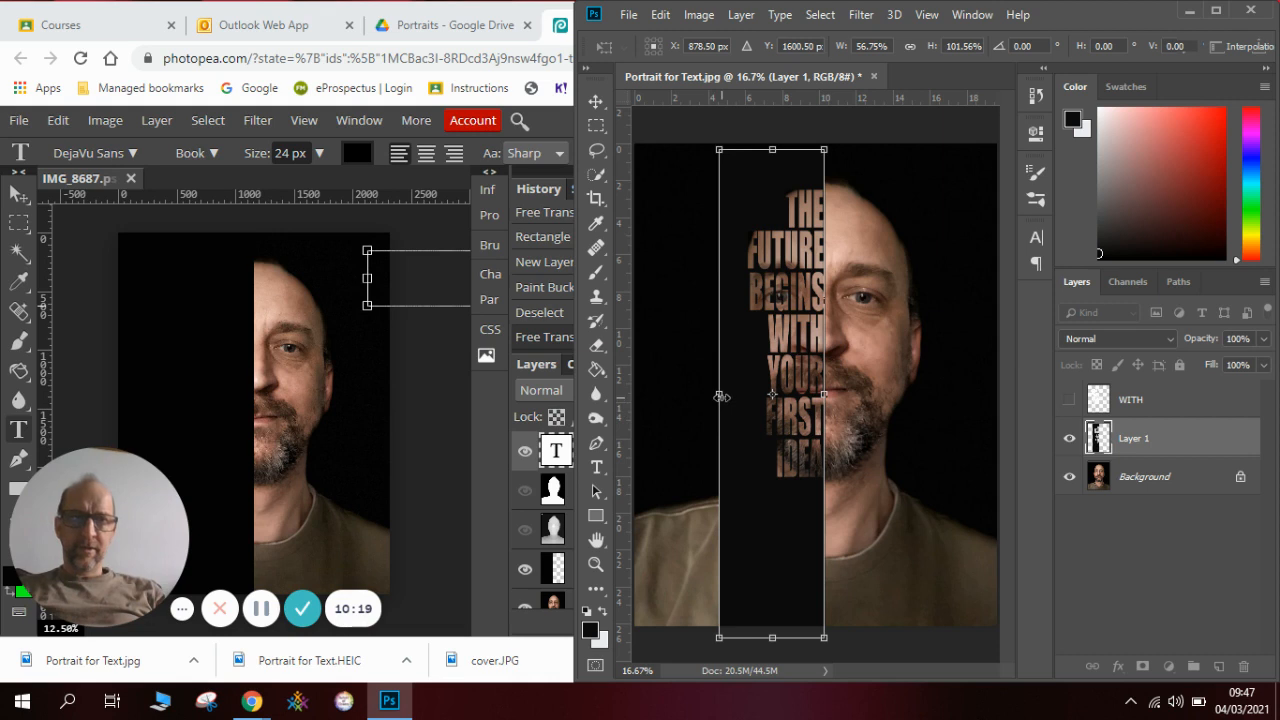
drag(719, 397, 724, 397)
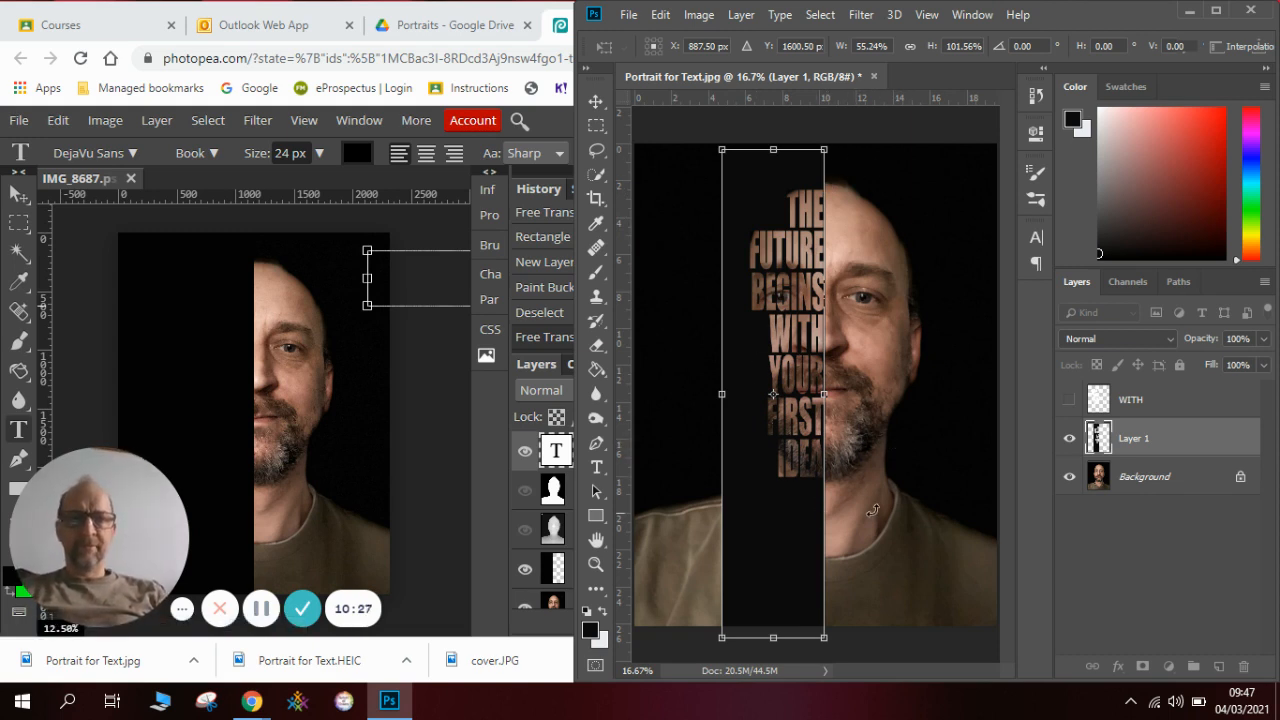
key(Return)
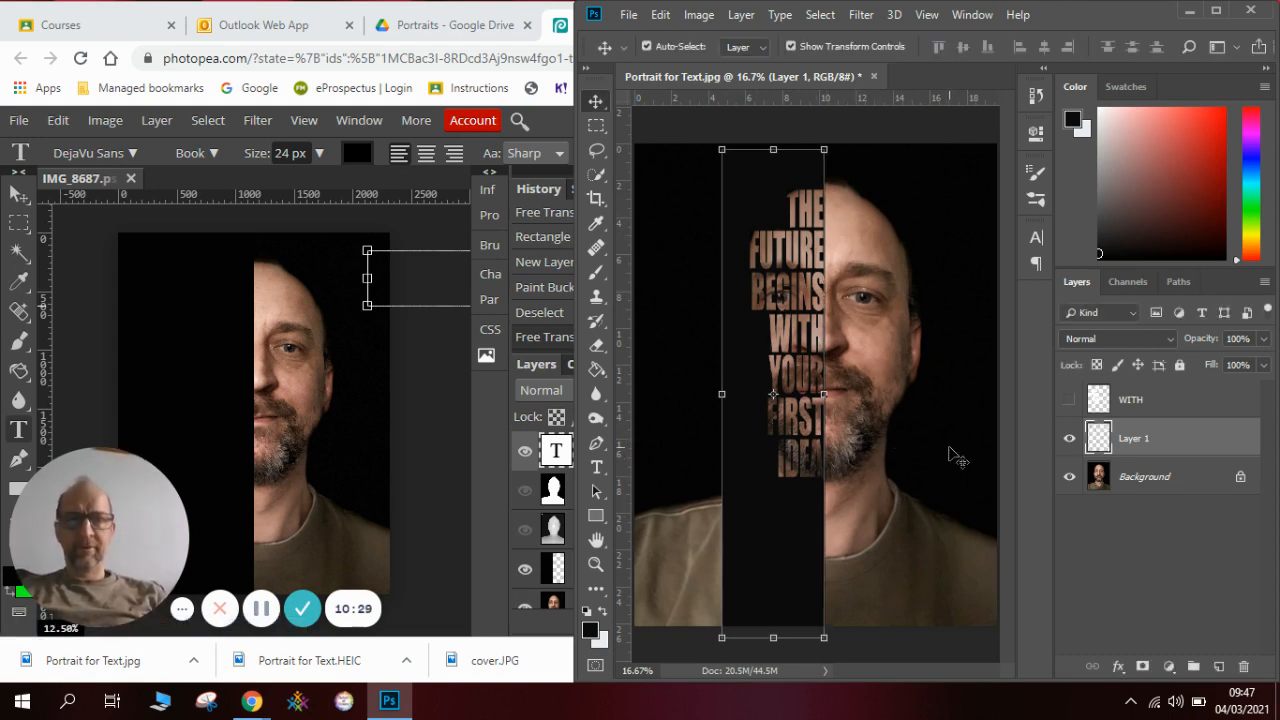
click(955, 490)
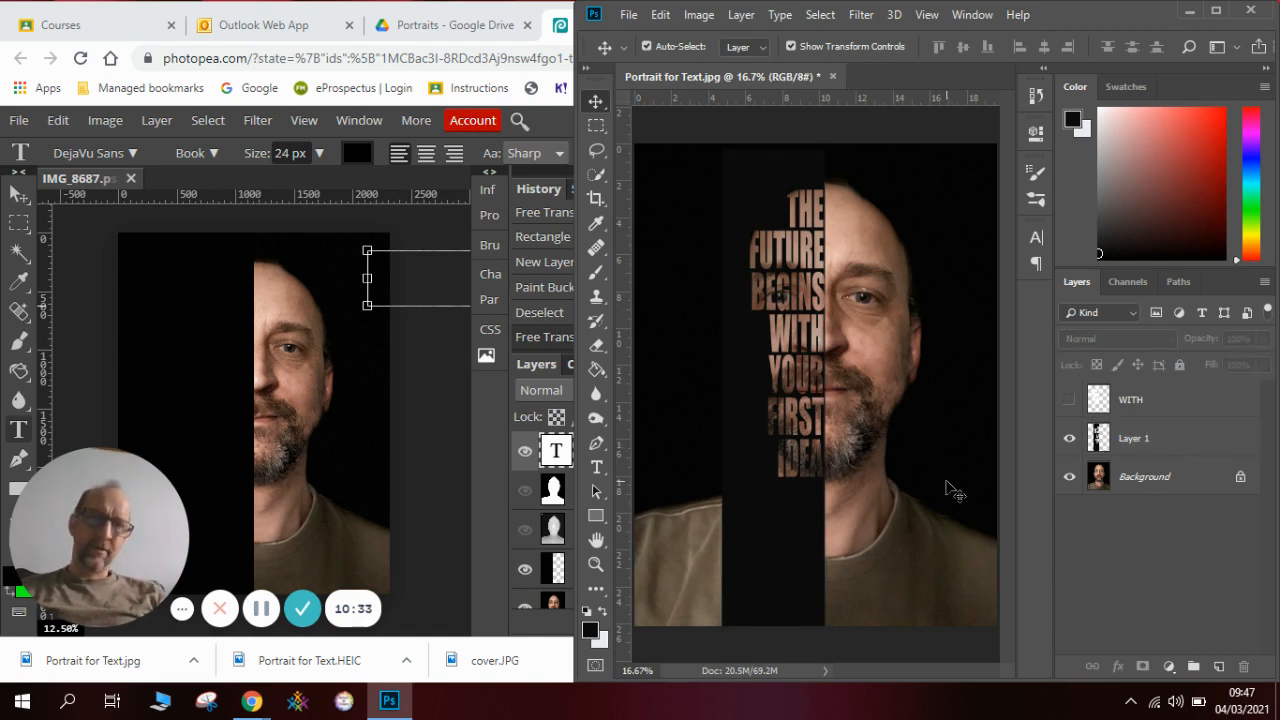
Step: Nudge the scaled Layer 1 upward by about 0.1 cm to line the cut-out words up with the face
click(780, 183)
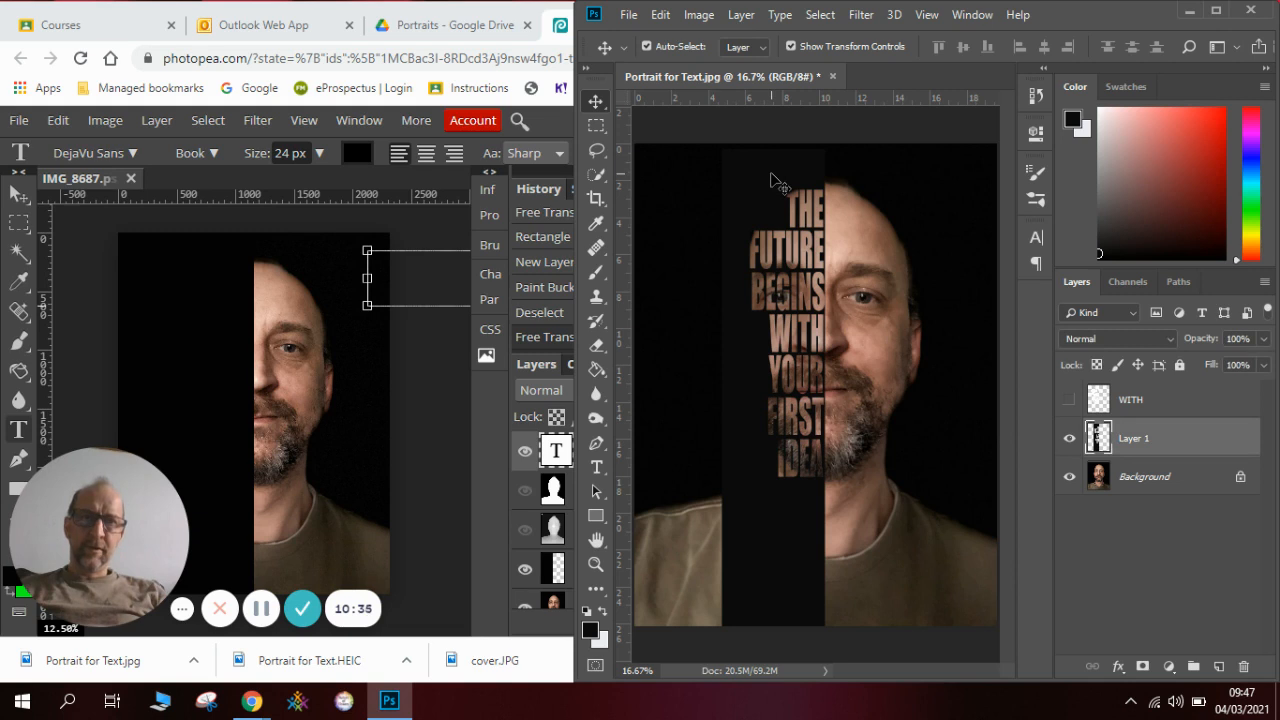
drag(772, 180, 772, 177)
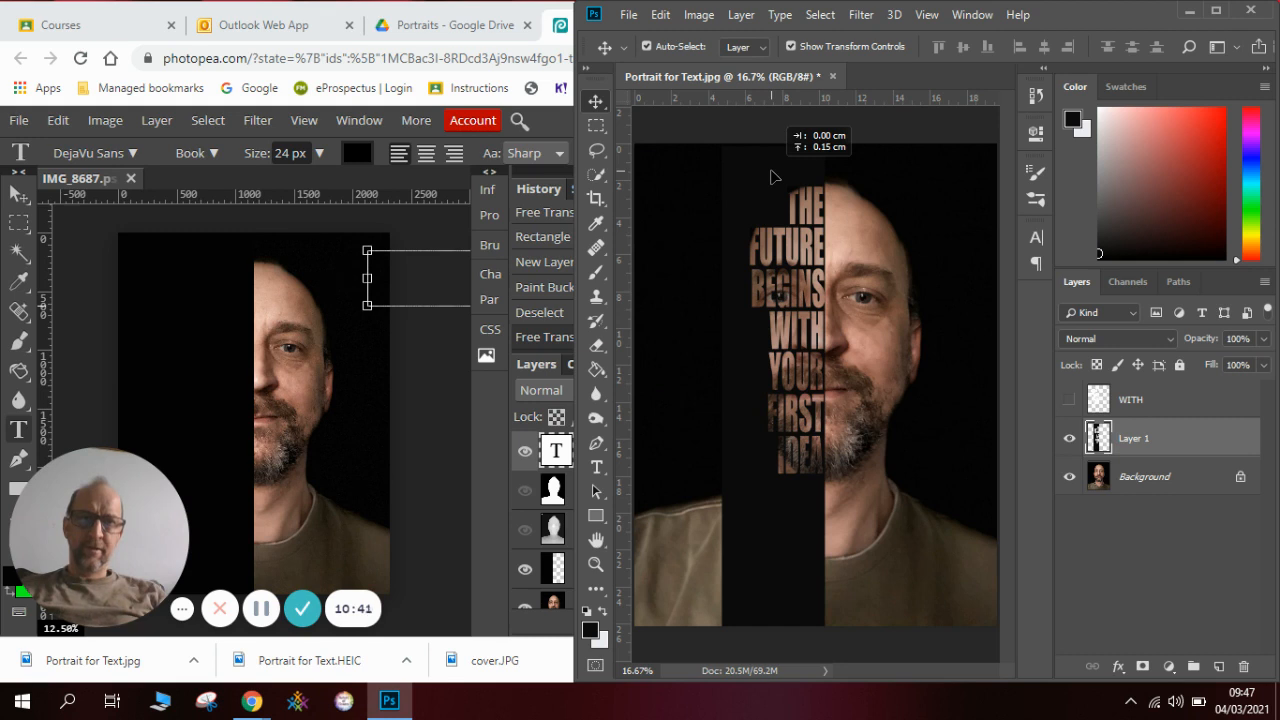
drag(771, 177, 771, 178)
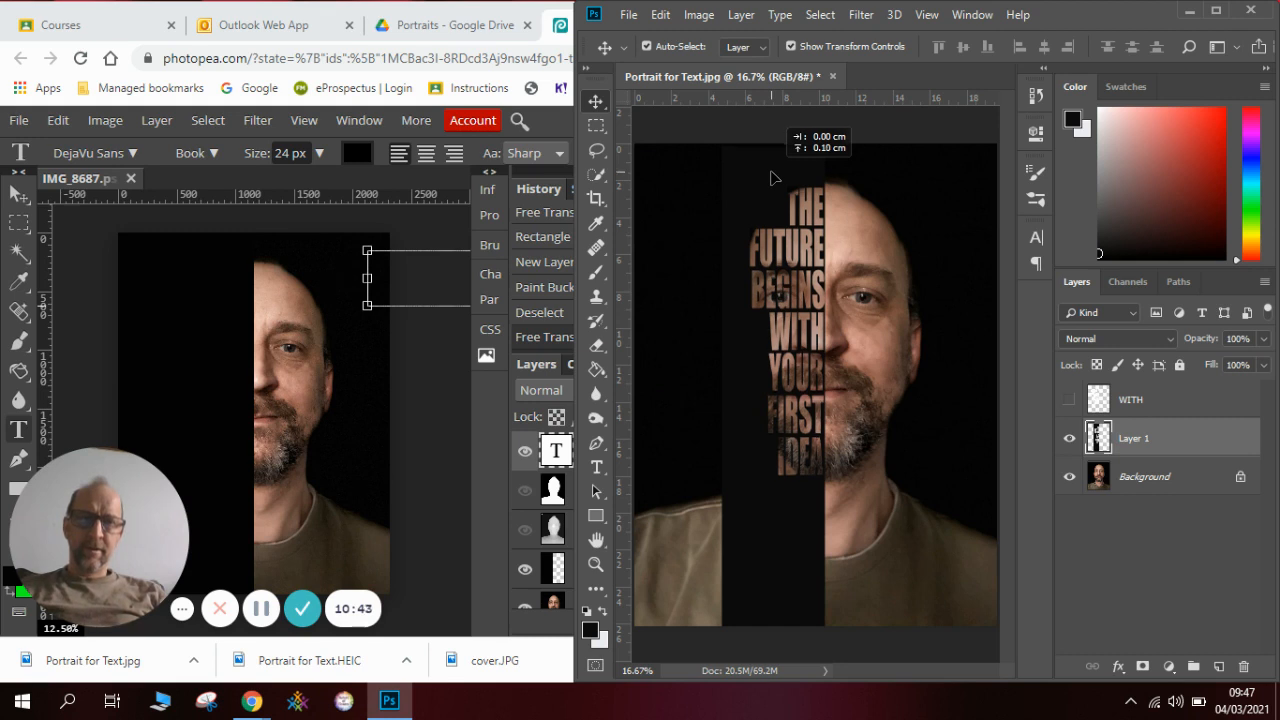
drag(771, 178, 771, 178)
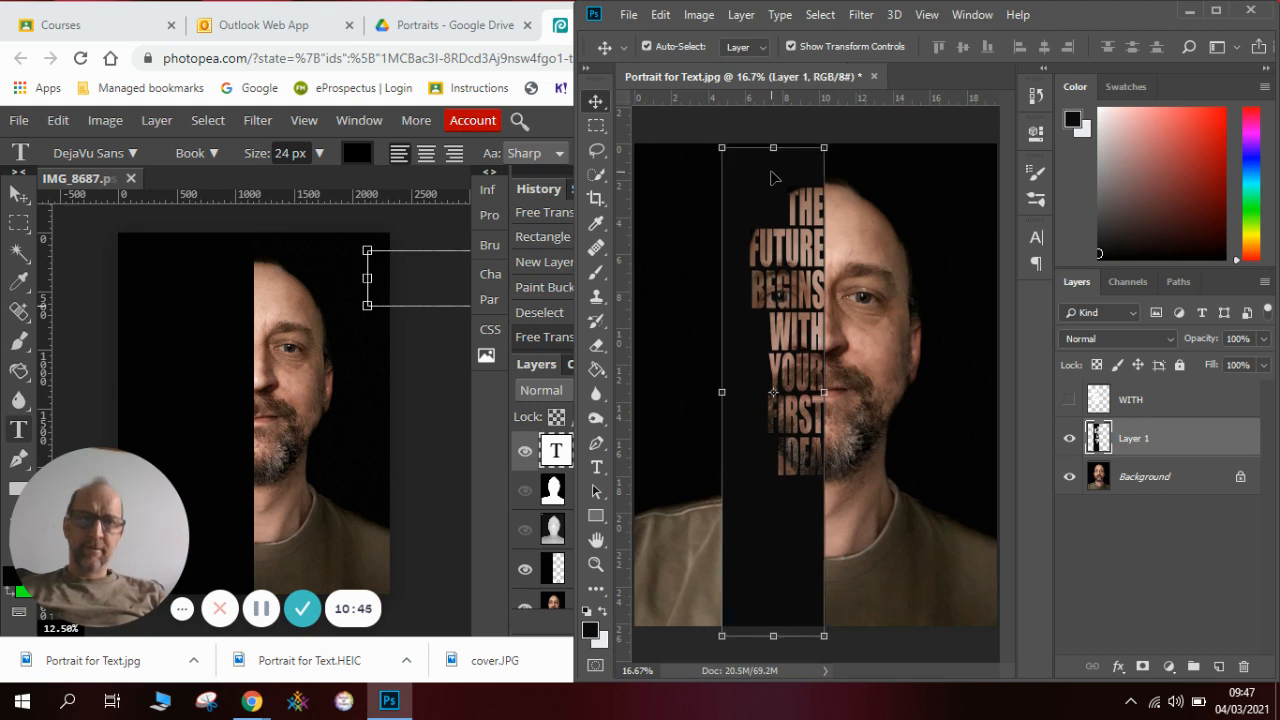
click(686, 358)
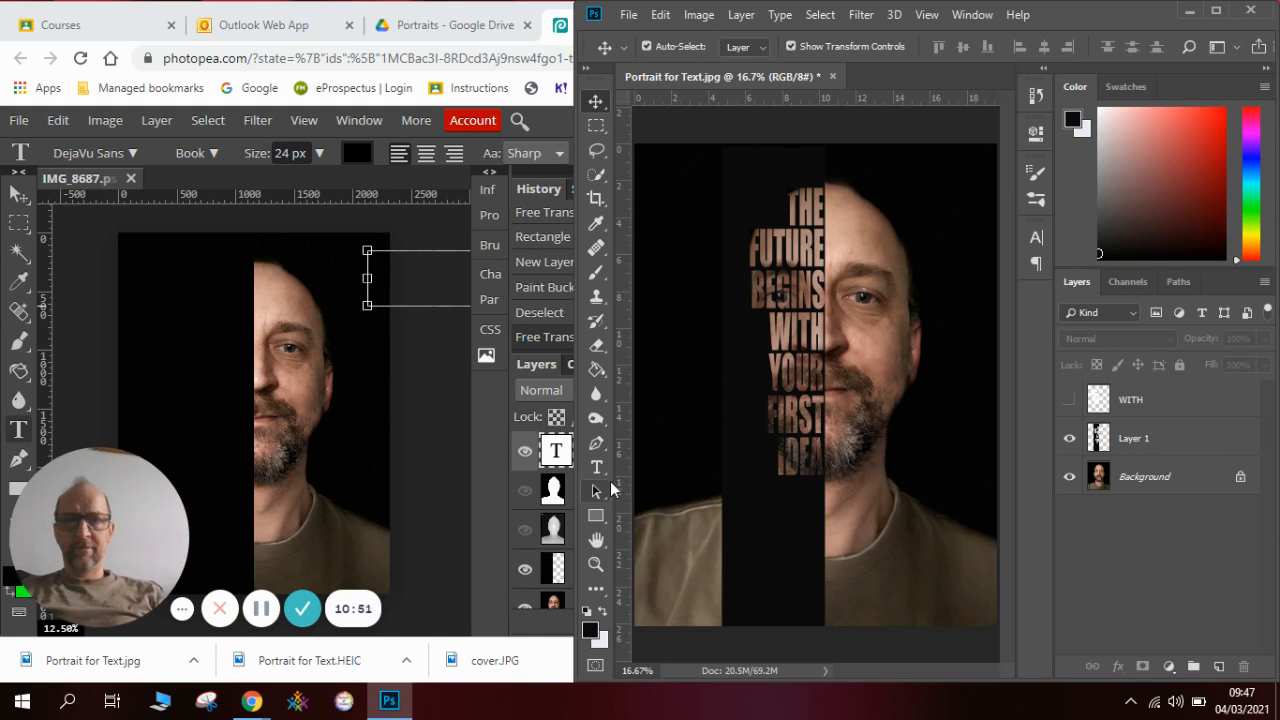
Step: Crop the image to a rectangular marquee from the black strip's upper outer corner to just below the neck, enclosing the whole head
click(597, 127)
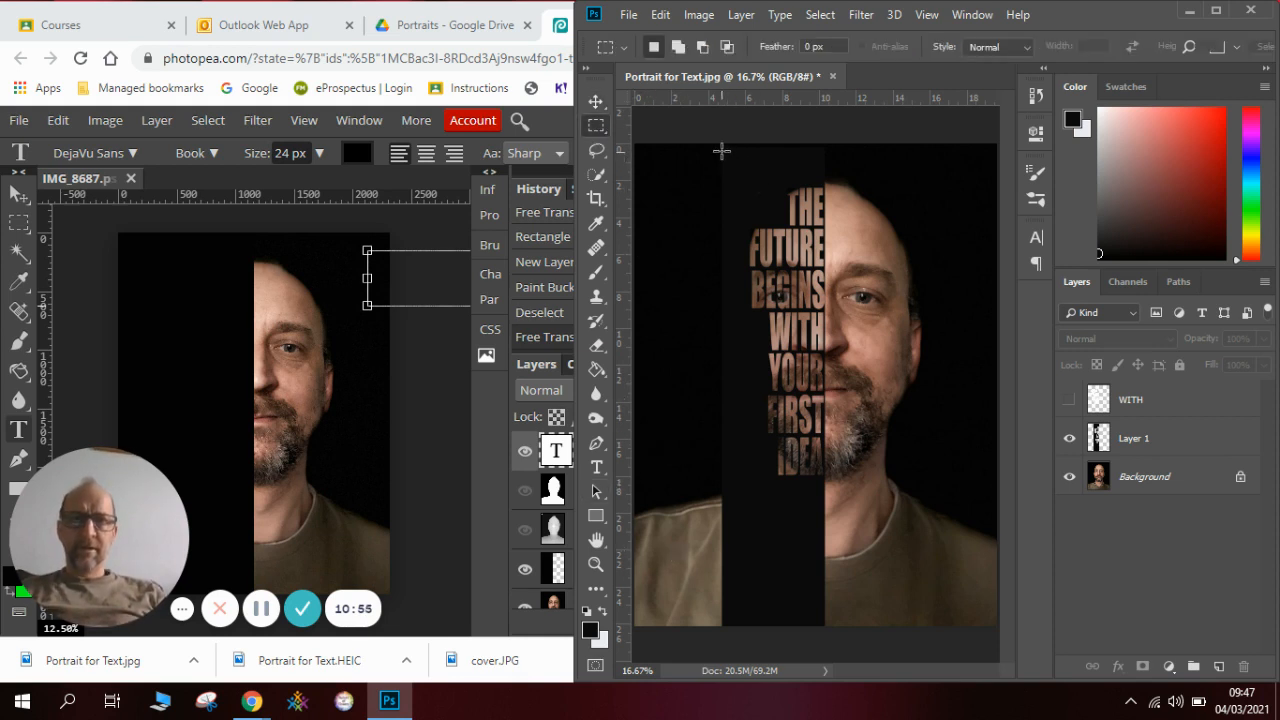
drag(722, 150, 938, 503)
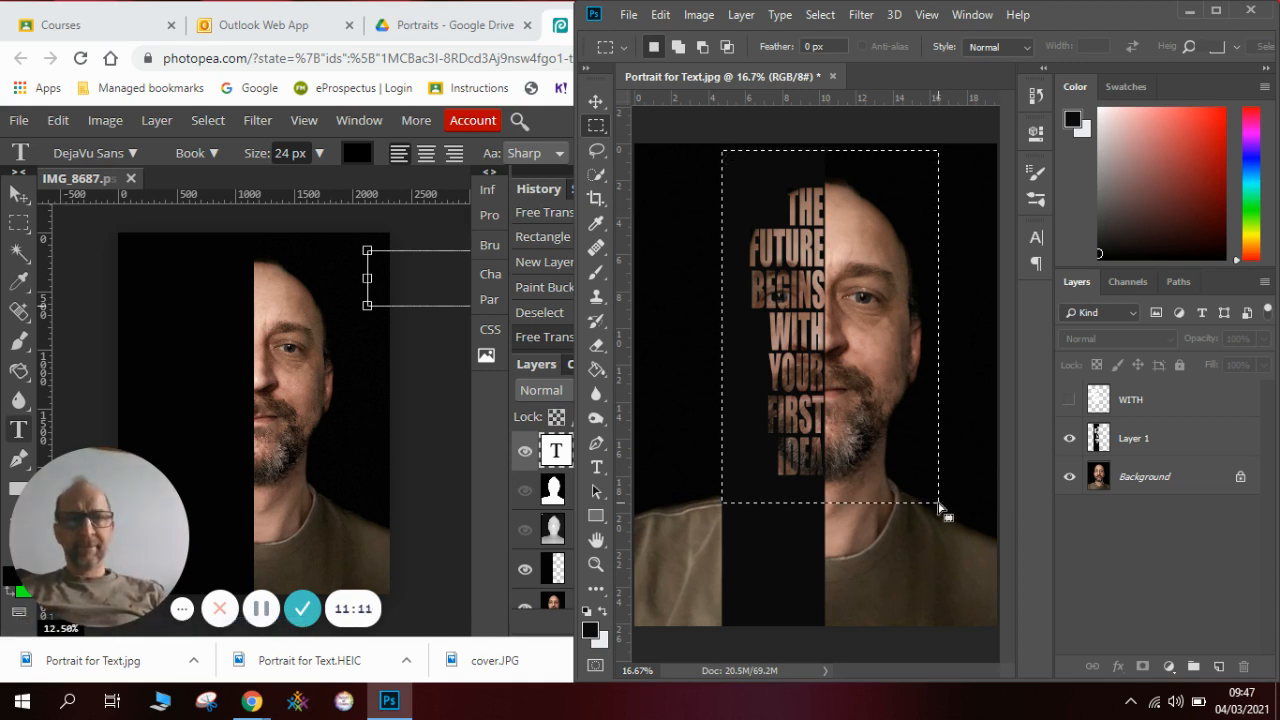
click(699, 15)
click(727, 209)
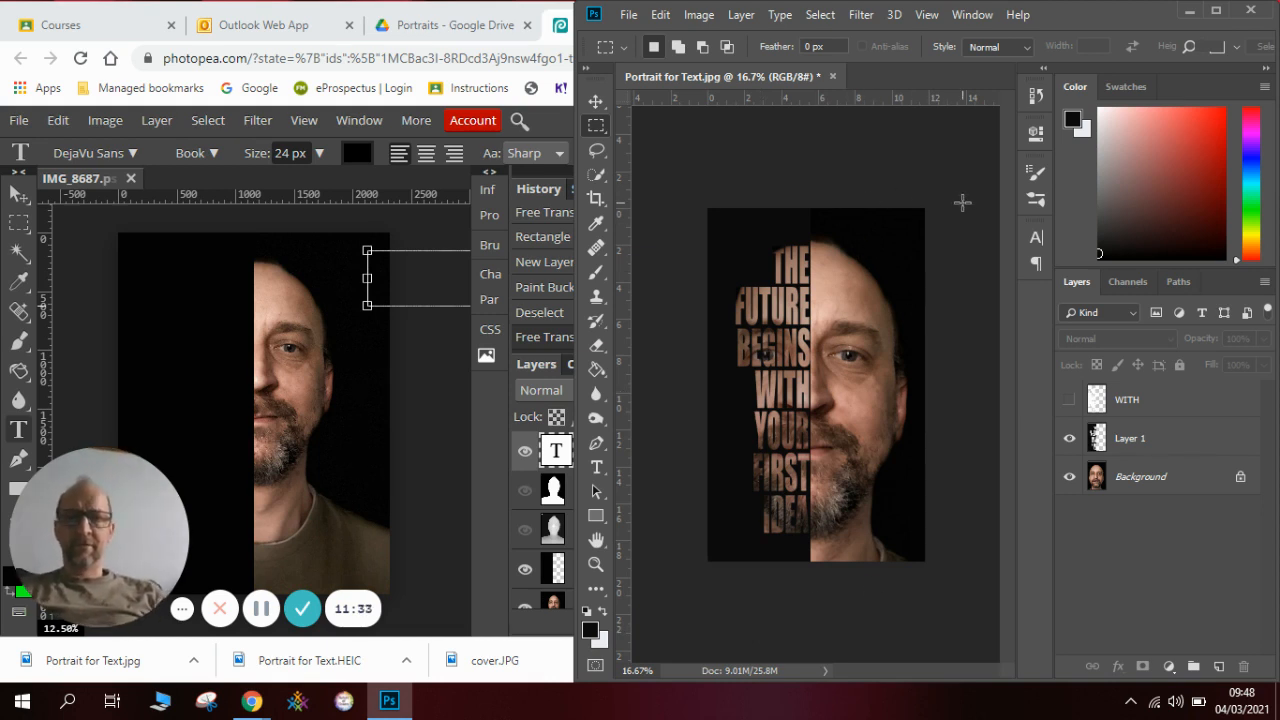
Step: Save the cropped portrait in Photoshop format as Portrait for Text 1 in the Text Portriats folder, with Maximize Compatibility on
click(628, 14)
click(664, 222)
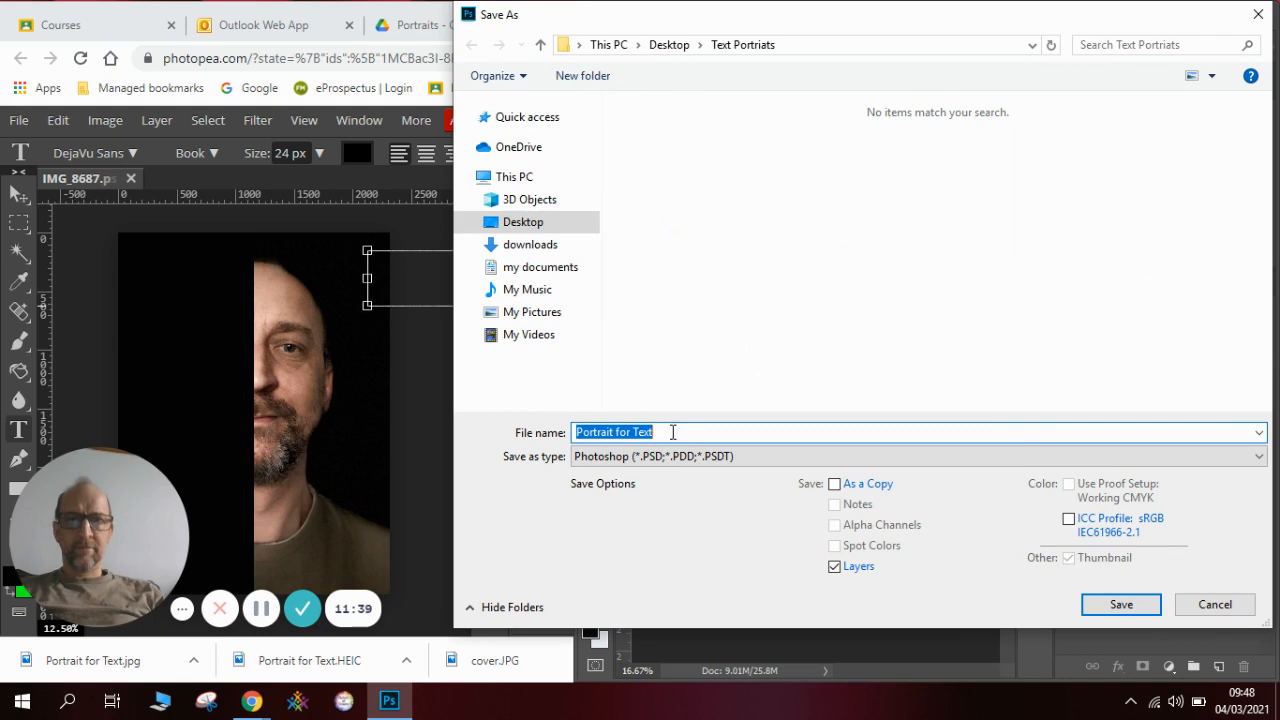
click(673, 432)
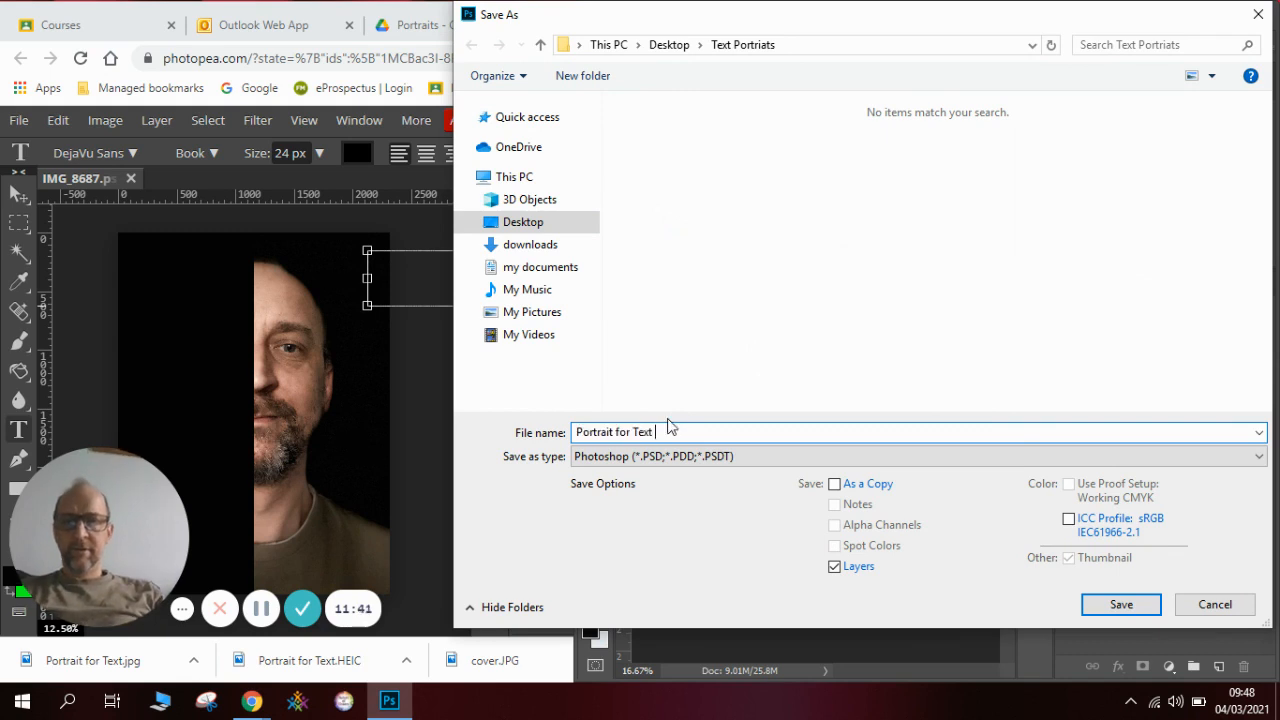
click(1103, 607)
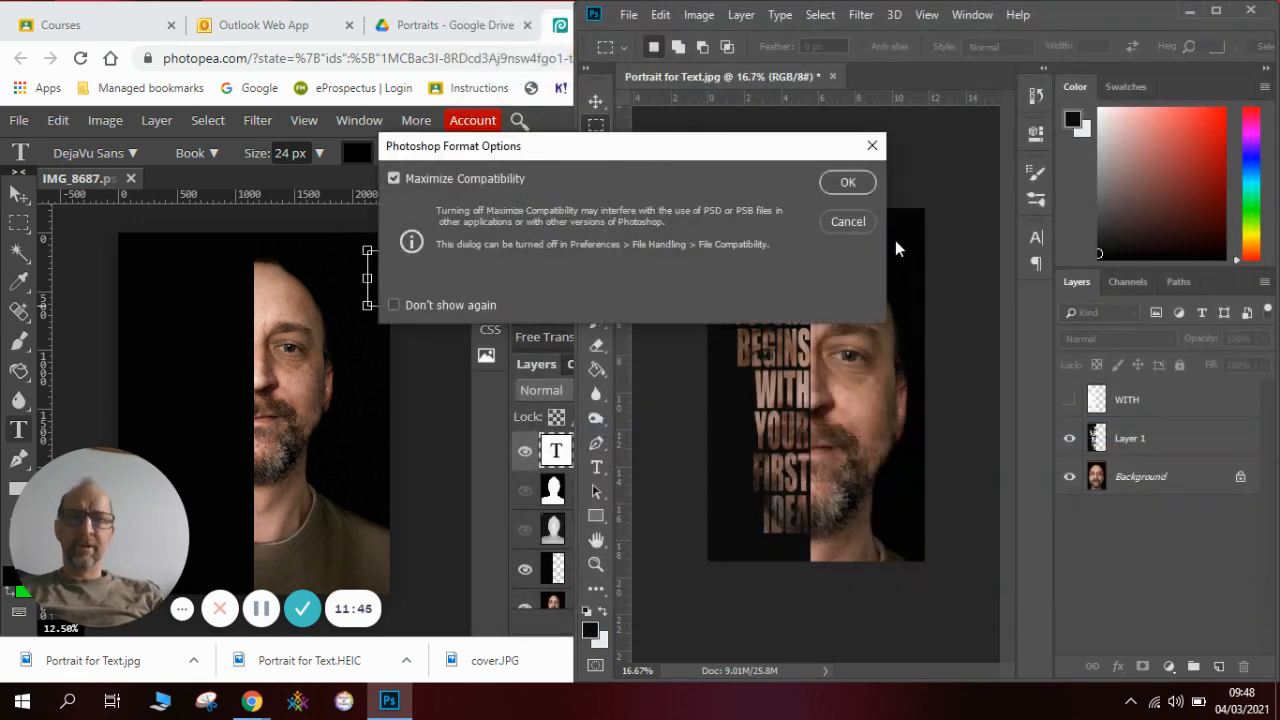
click(848, 182)
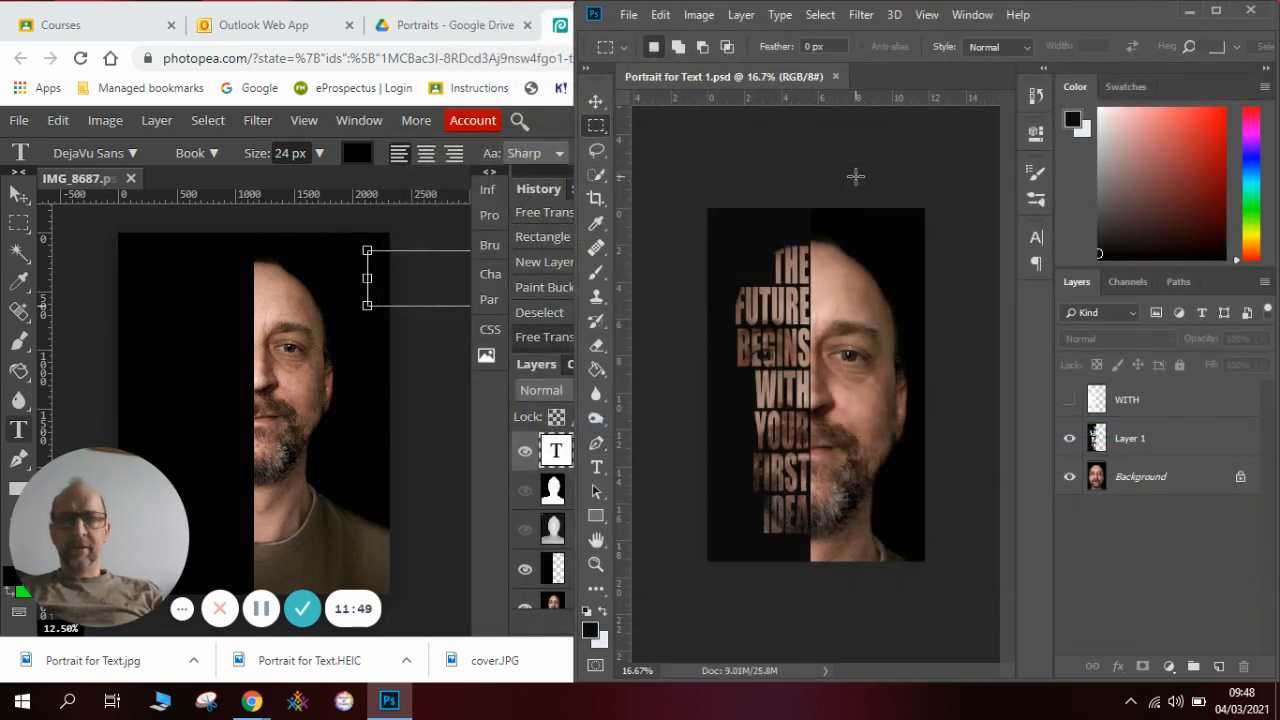
click(435, 362)
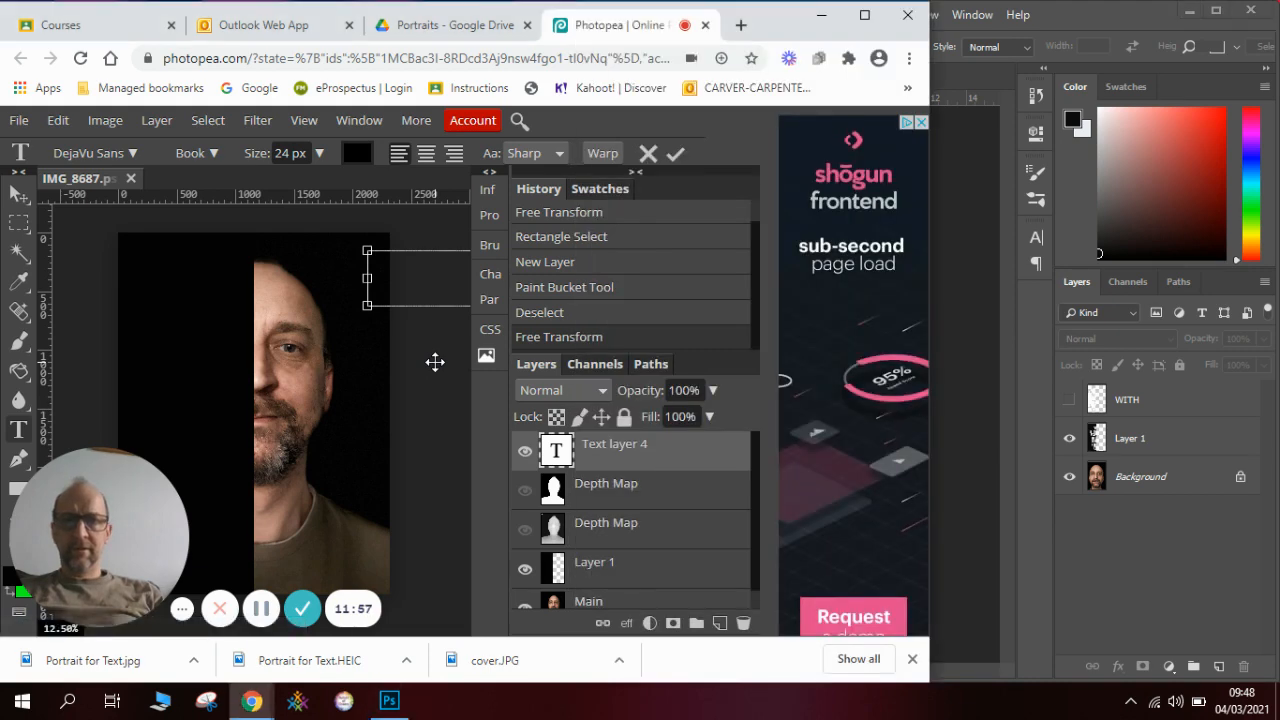
click(971, 234)
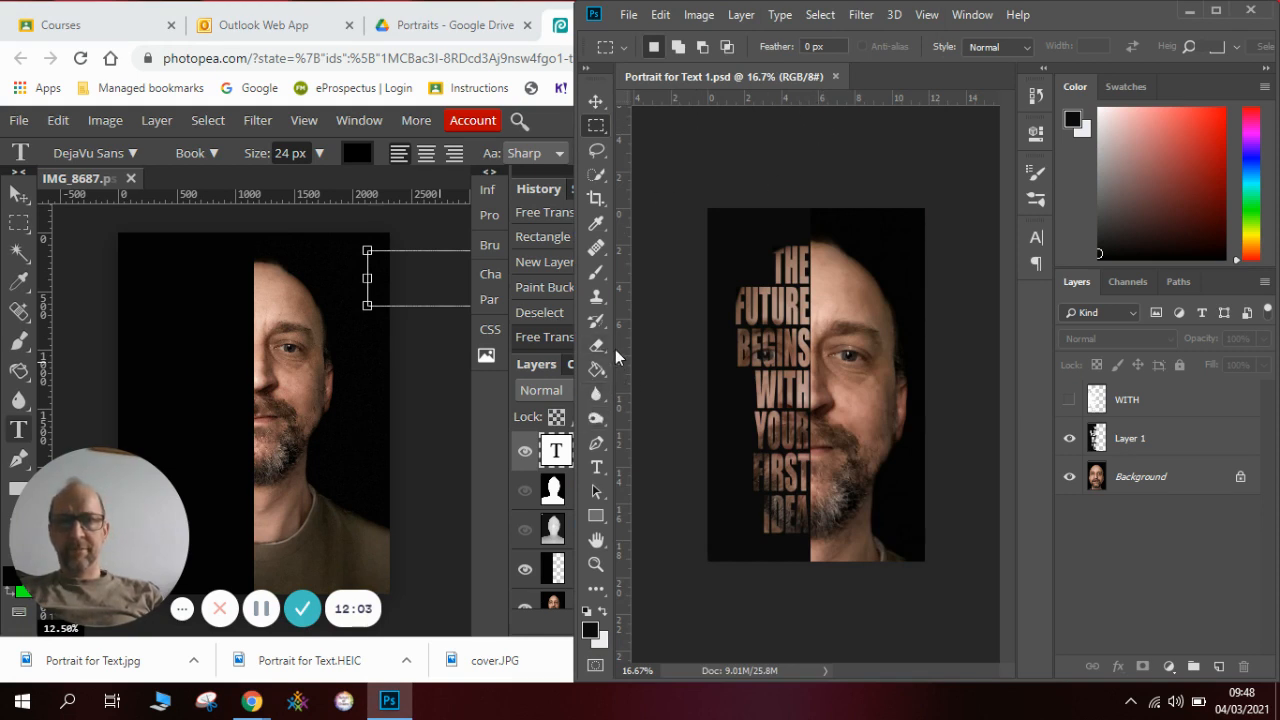
click(596, 467)
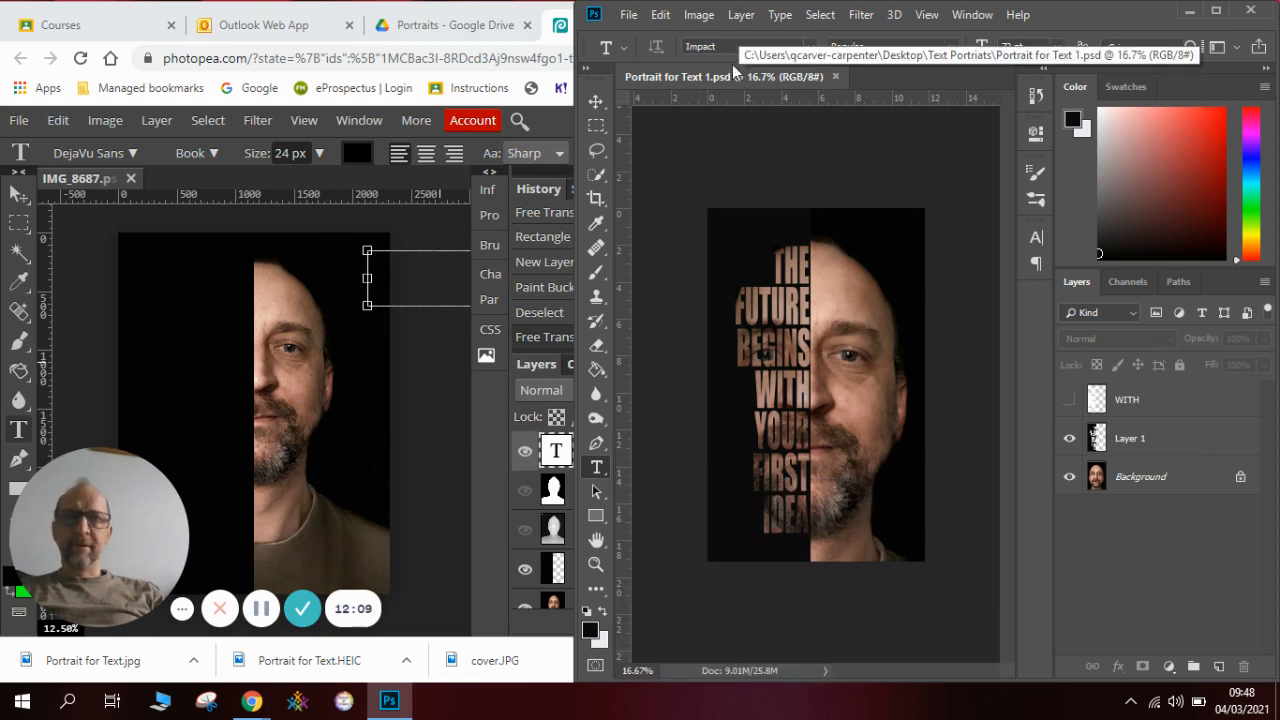
Step: Switch to Photopea, set the text font to Molot by searching the fonts for MOL, and maximize the browser window
click(133, 155)
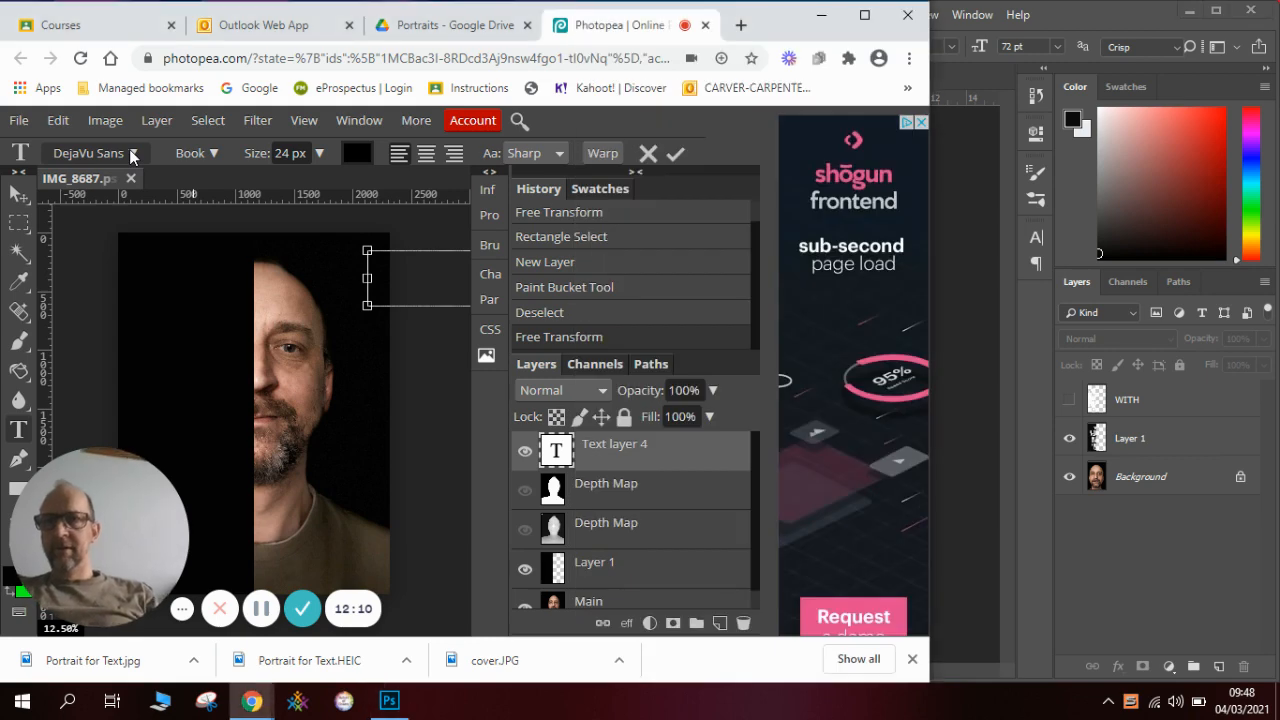
click(133, 155)
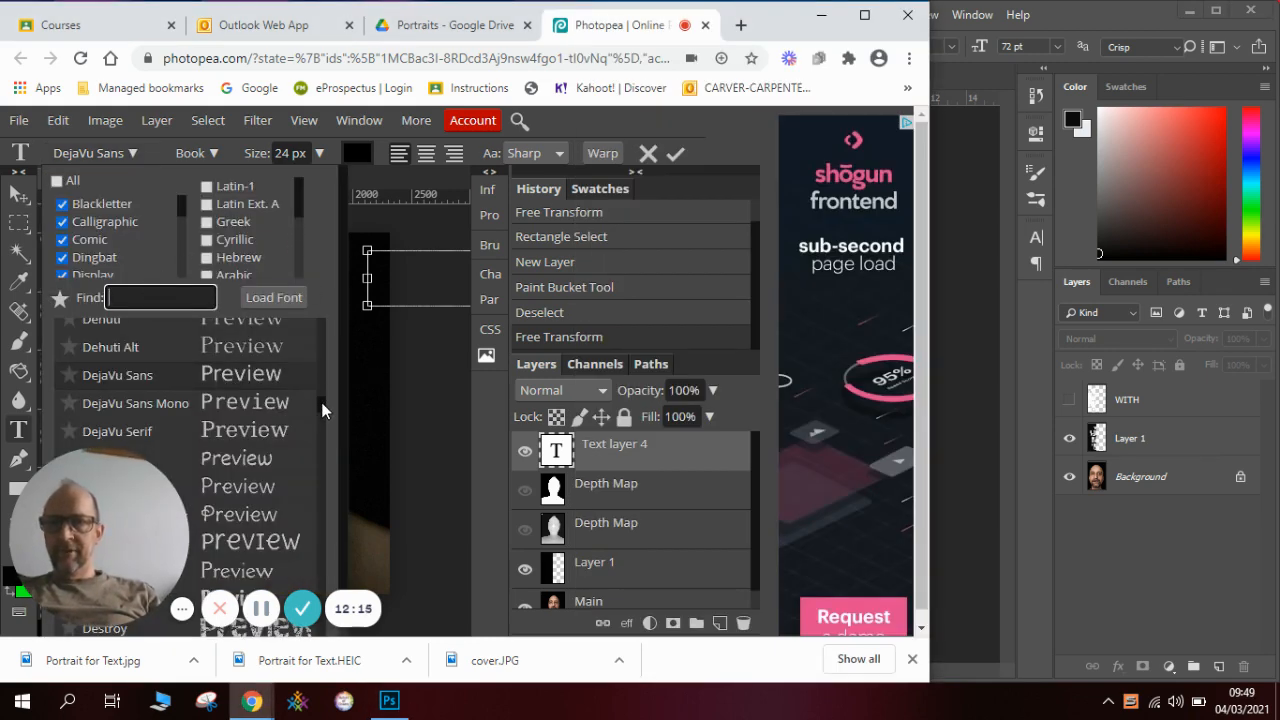
drag(322, 409, 324, 530)
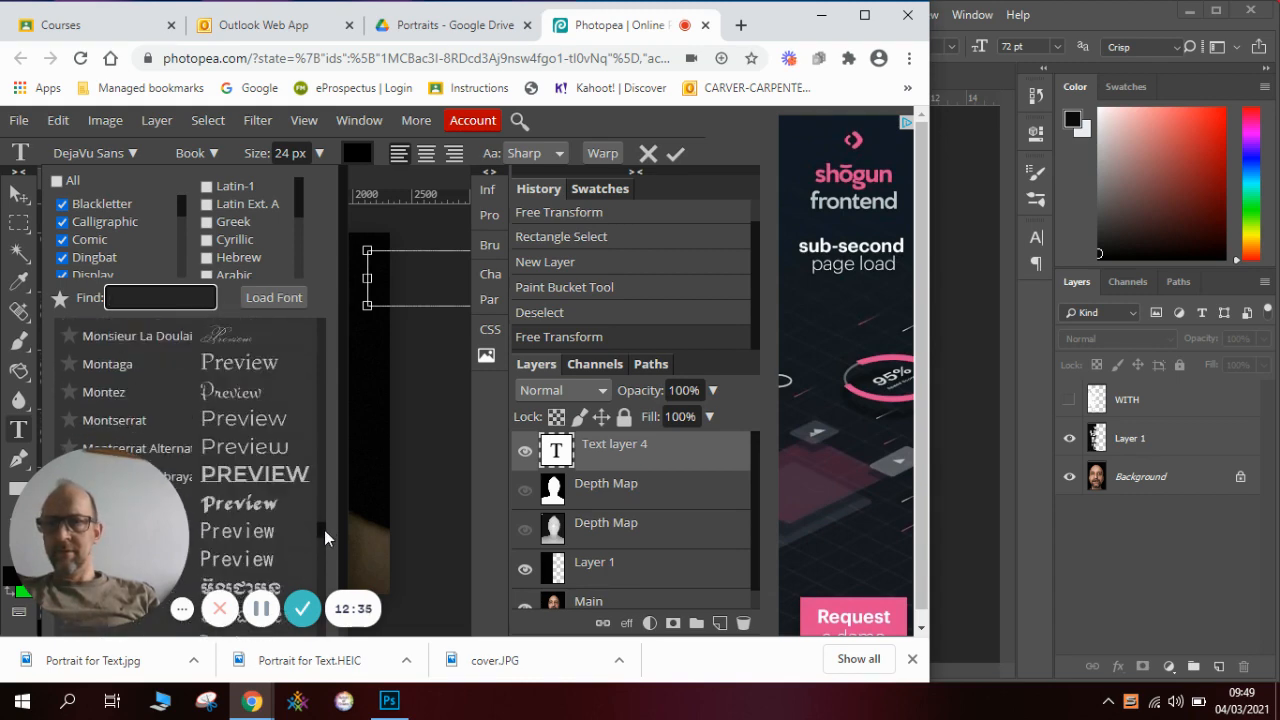
text(MOL)
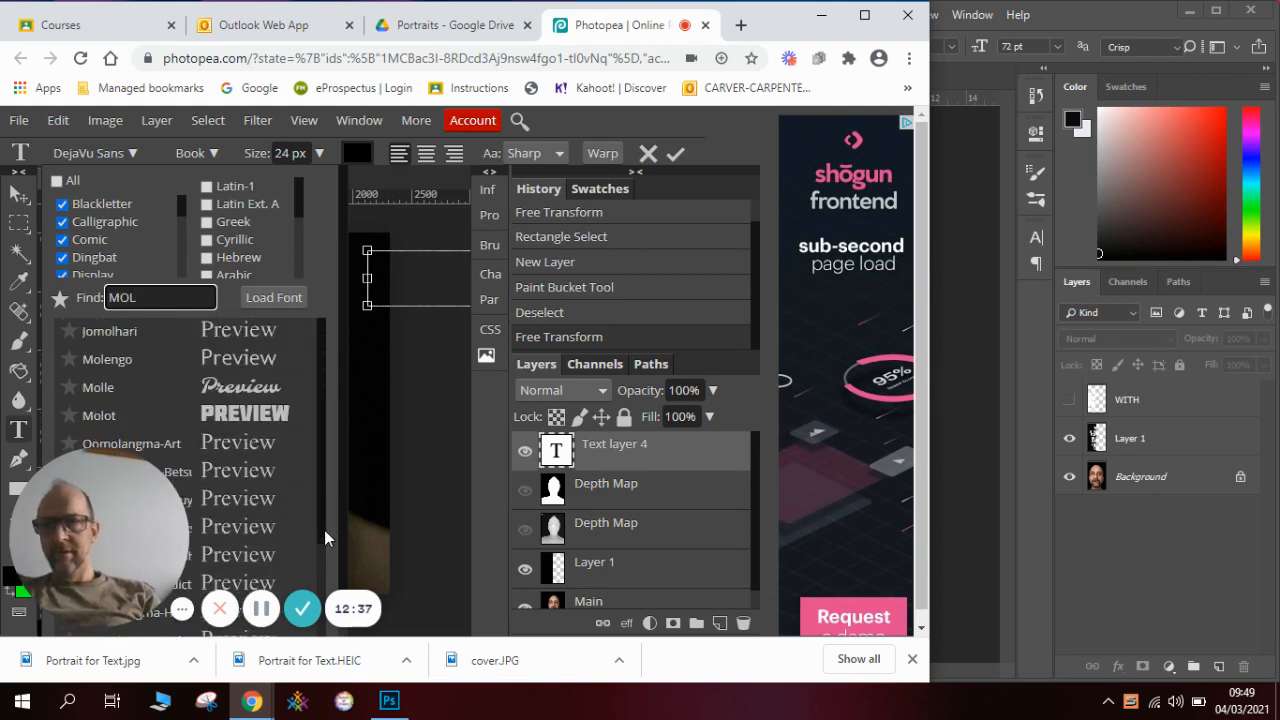
click(120, 408)
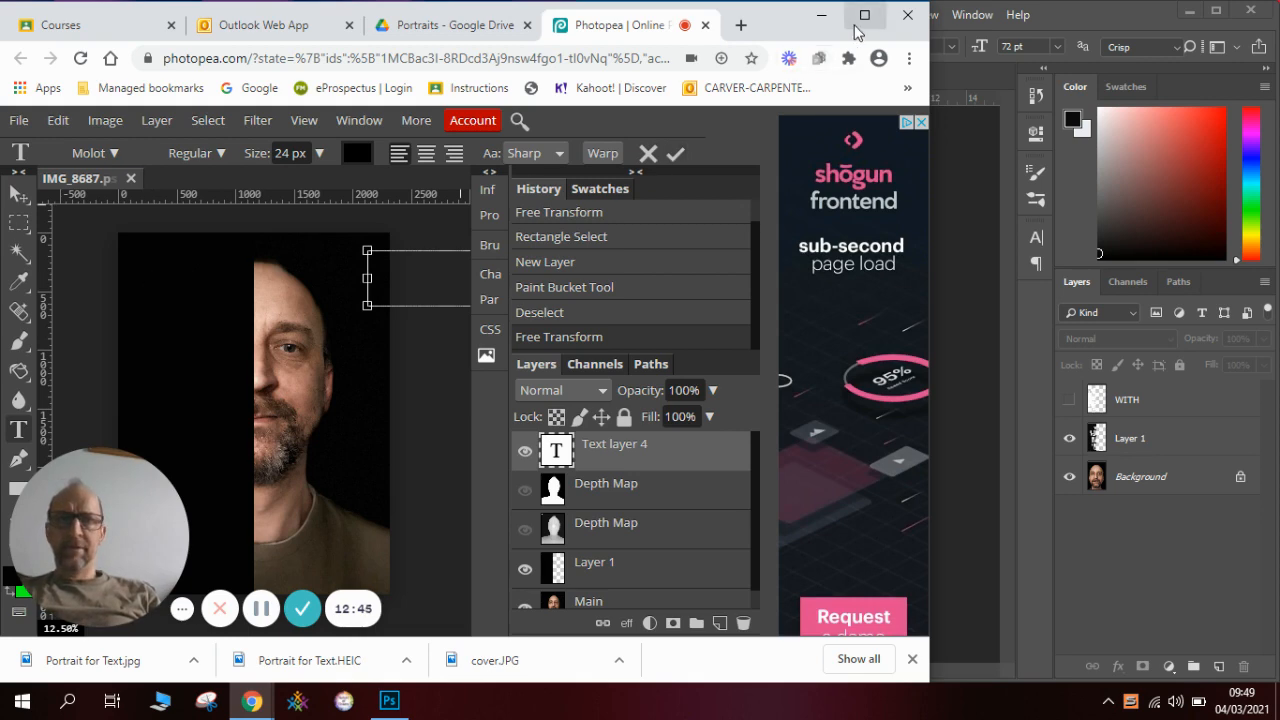
click(860, 15)
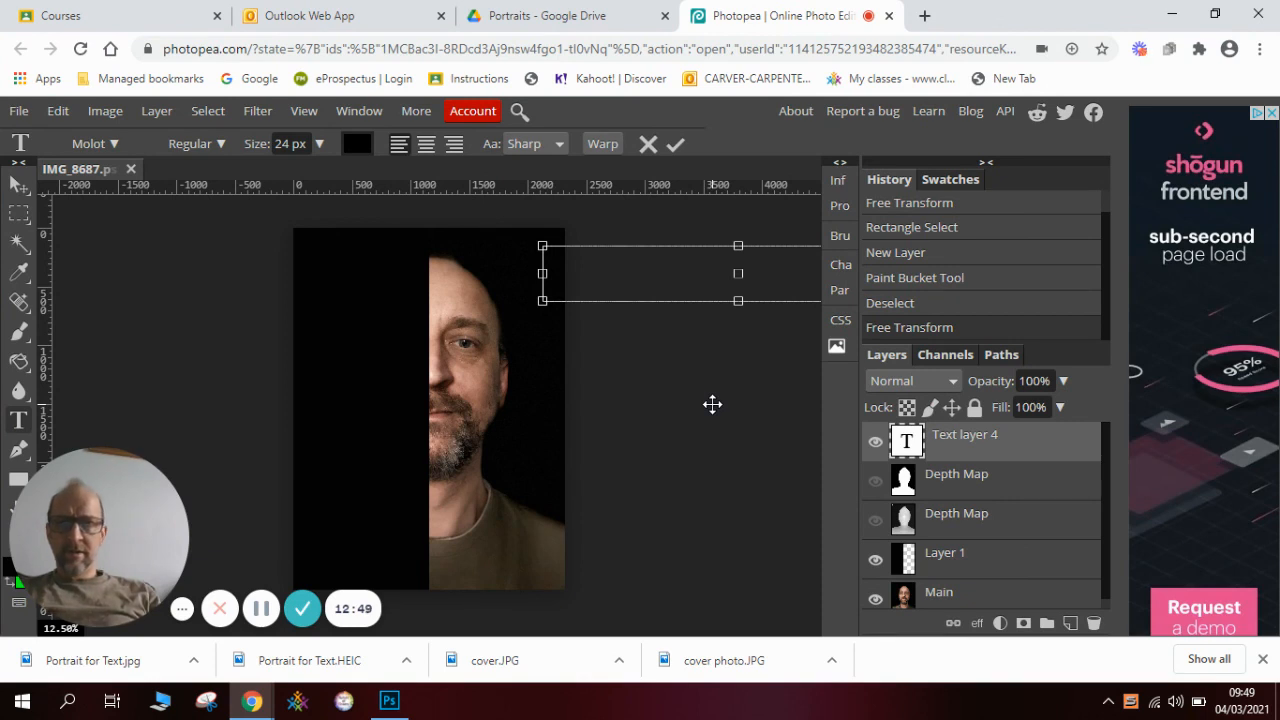
Step: Commit the empty text layer and set the text colour to white
click(18, 422)
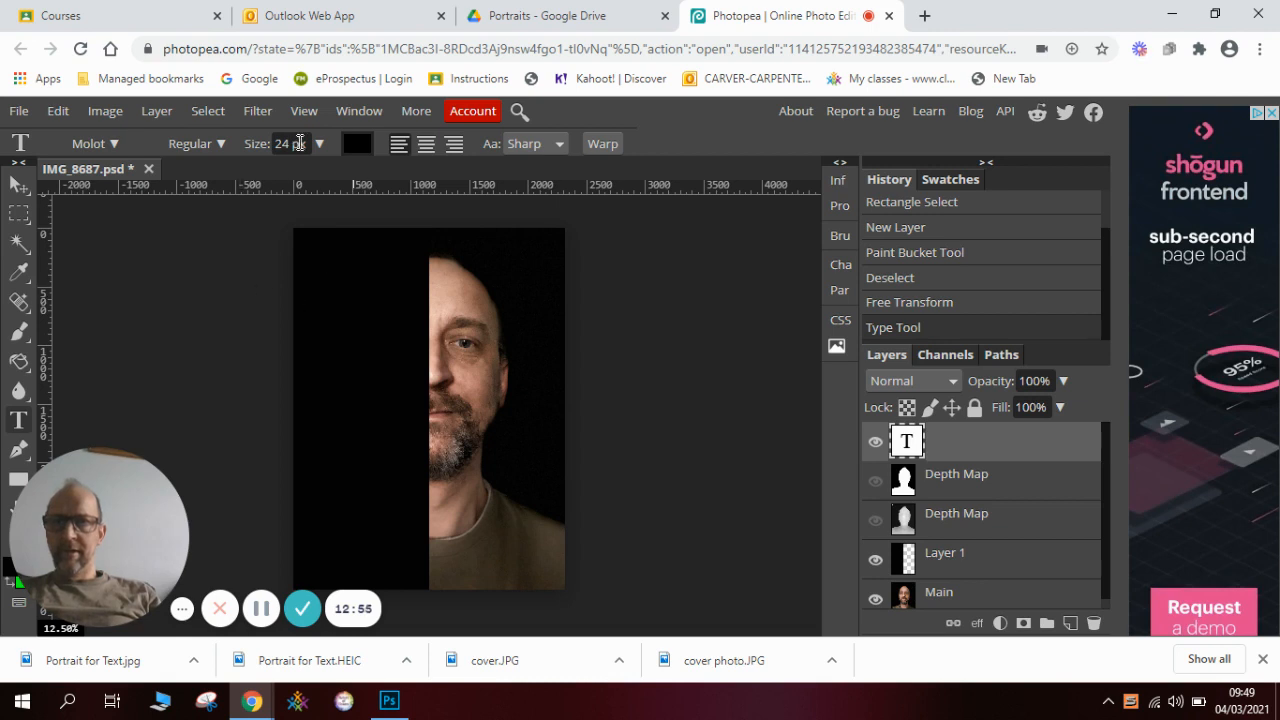
click(356, 148)
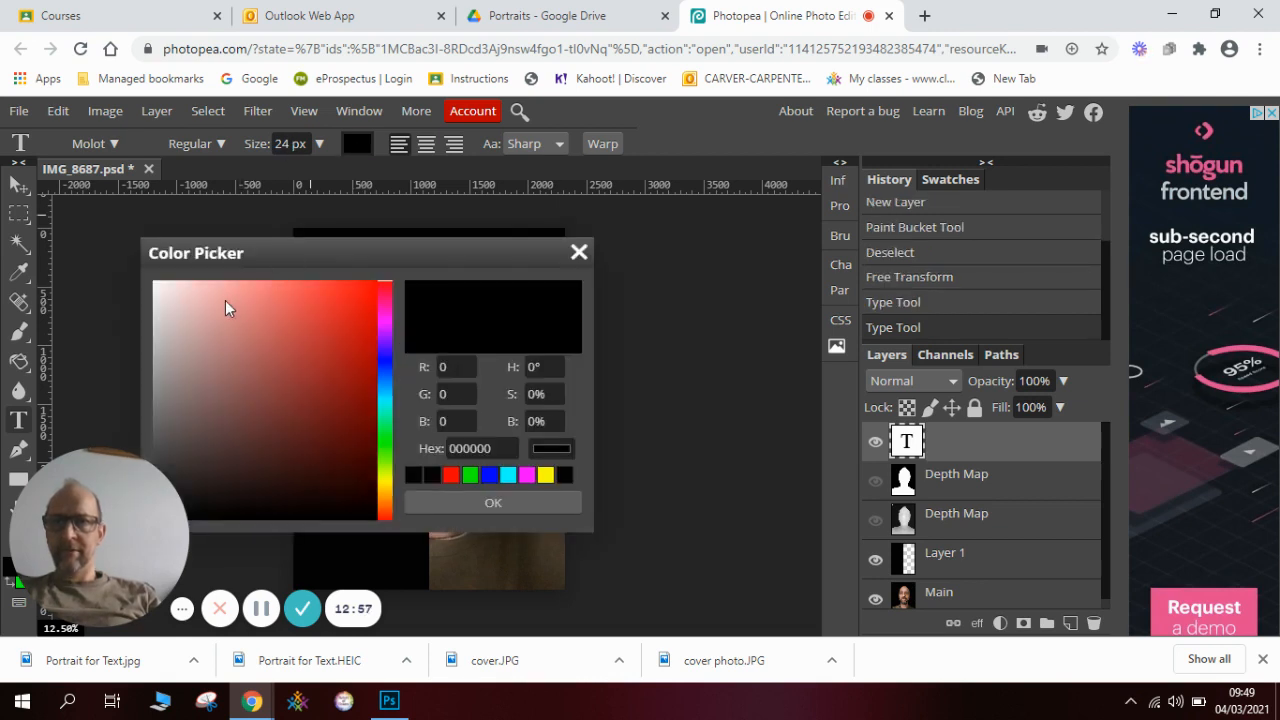
drag(225, 300, 154, 282)
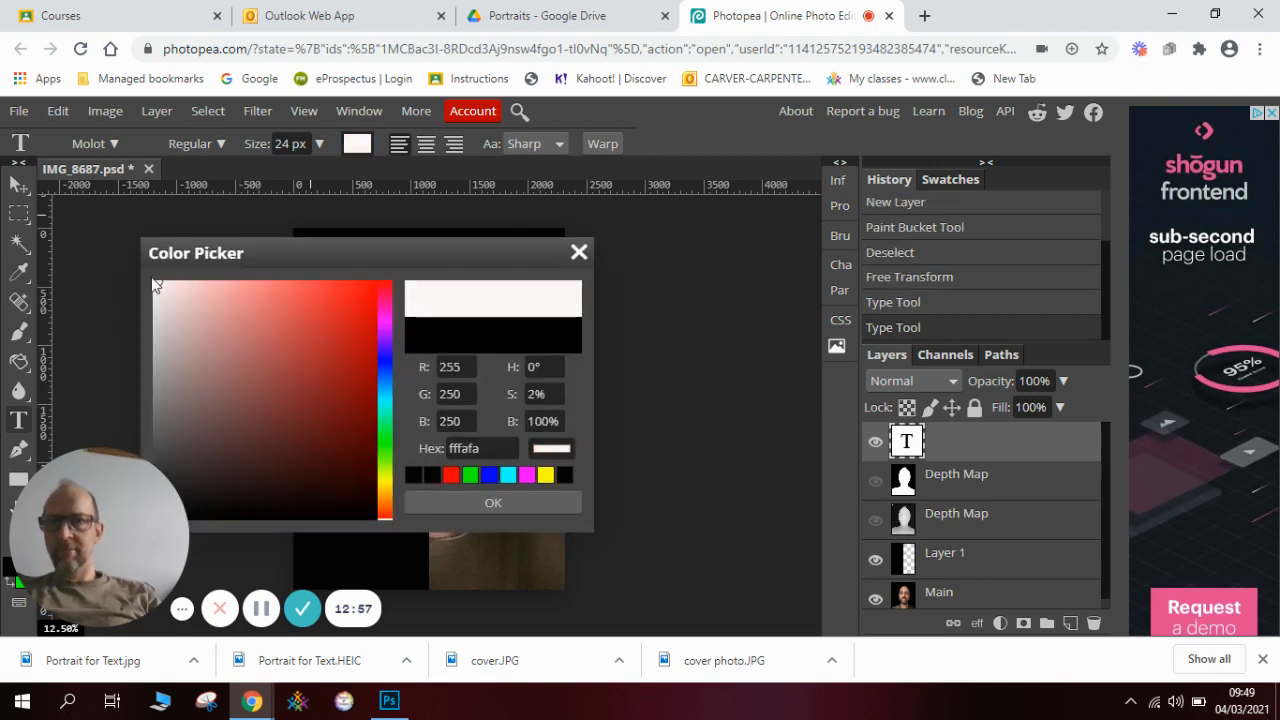
click(462, 504)
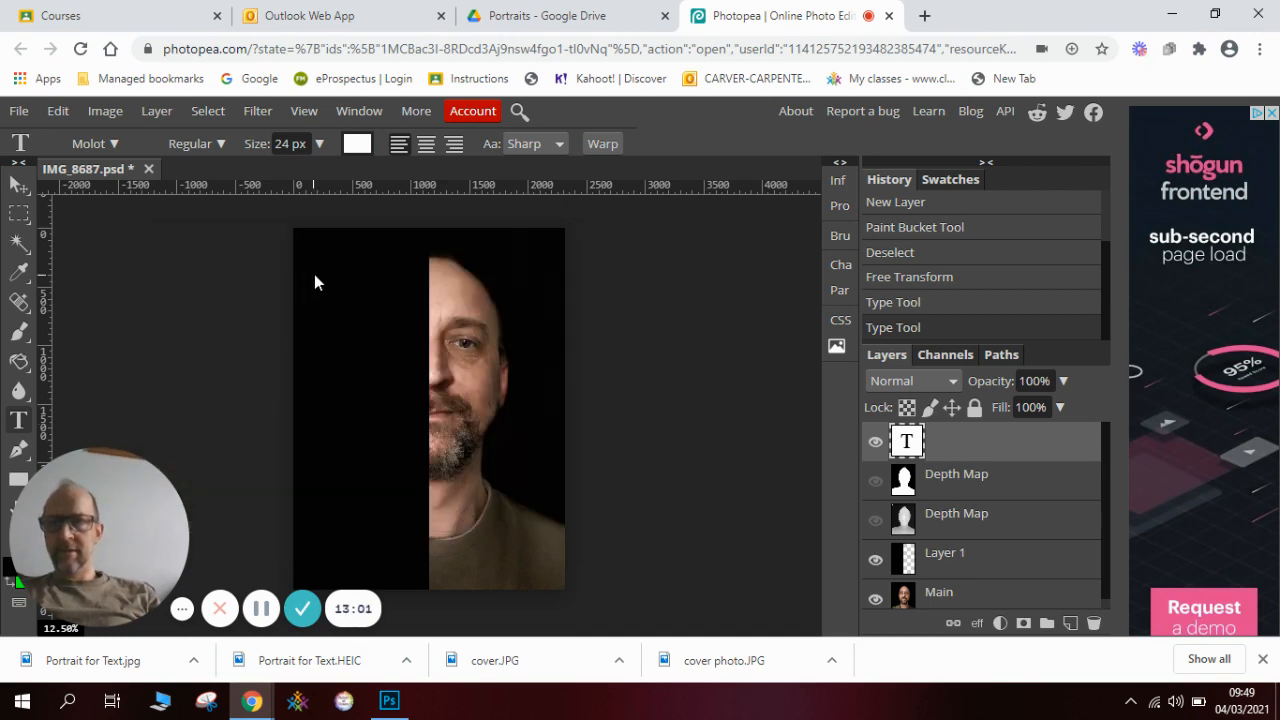
Step: Add the word THE at 150 px on the black half, beside the forehead and close to the face's dividing line
click(319, 143)
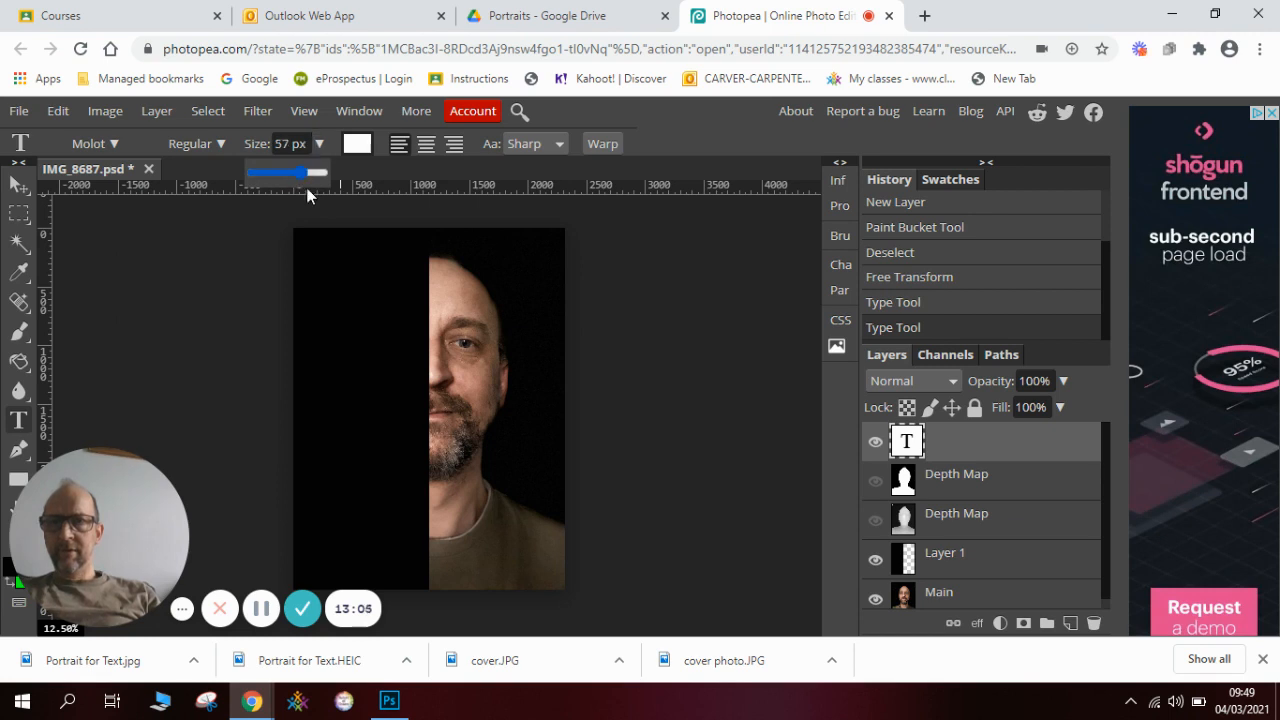
click(393, 284)
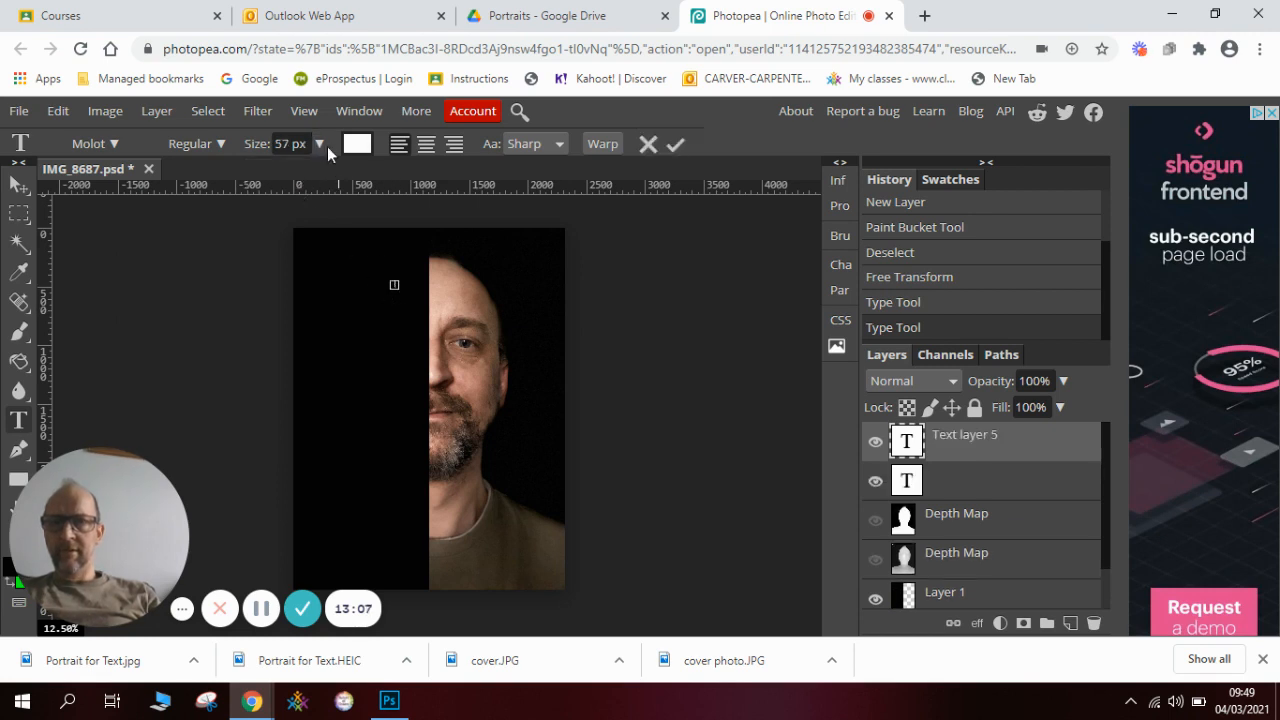
click(321, 144)
drag(307, 170, 323, 177)
text(THE)
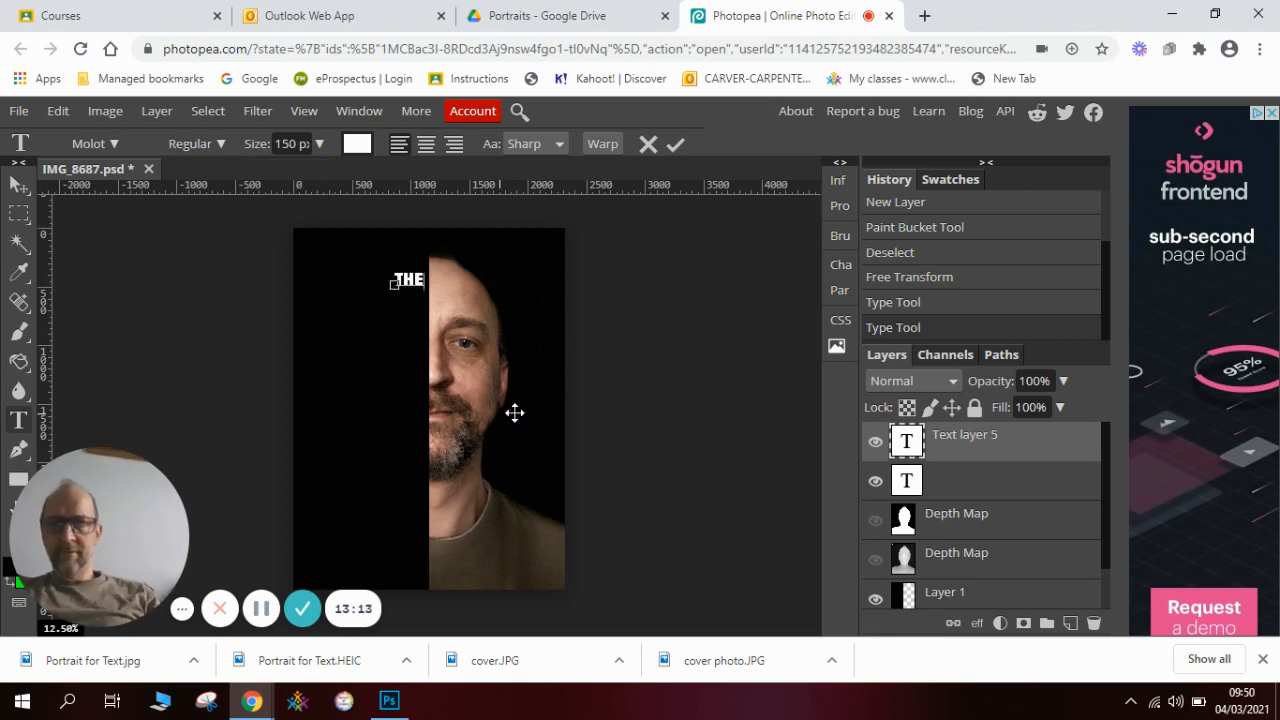
click(18, 184)
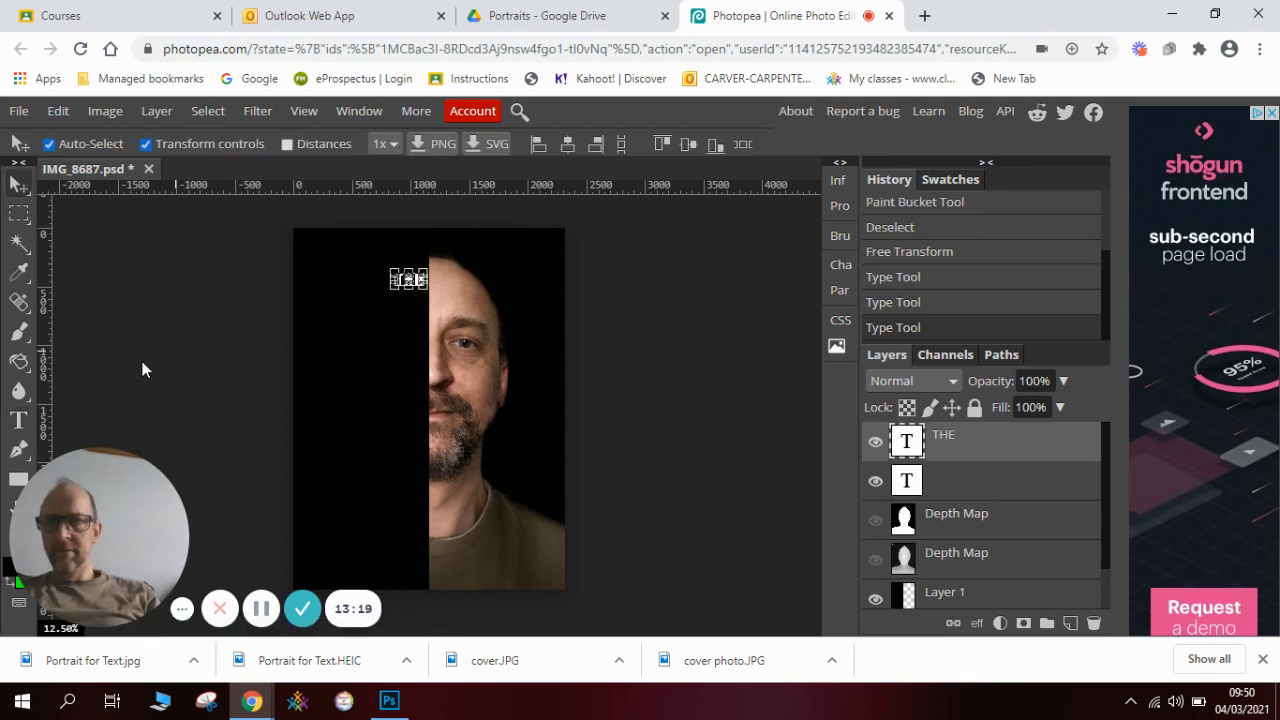
Step: Try to set the existing word THE to a text size of 300 px
click(18, 420)
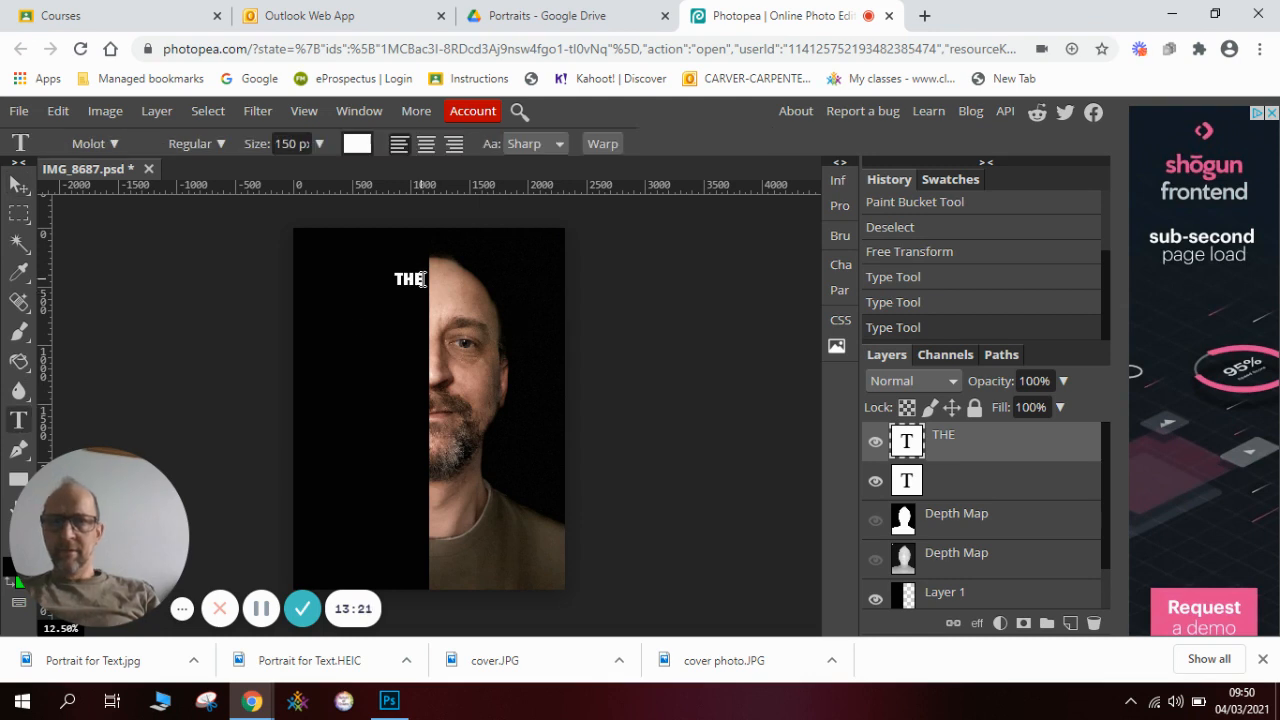
drag(424, 279, 393, 288)
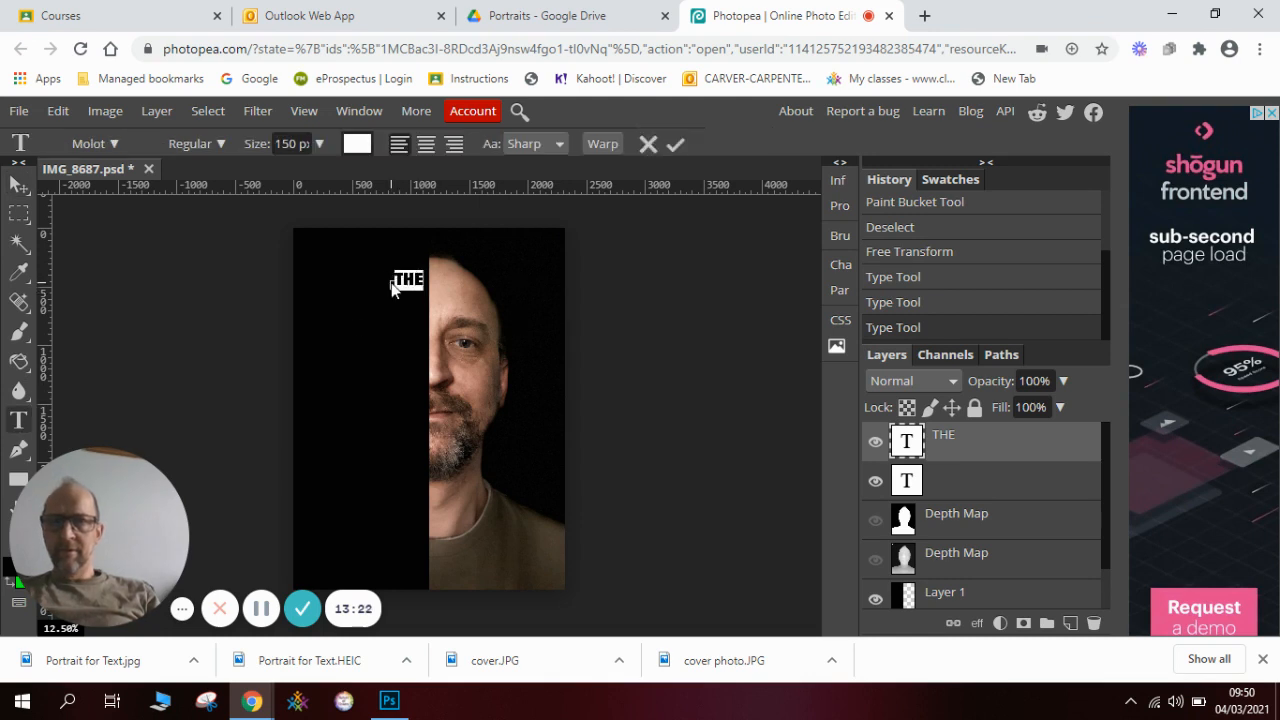
double_click(296, 145)
text(300)
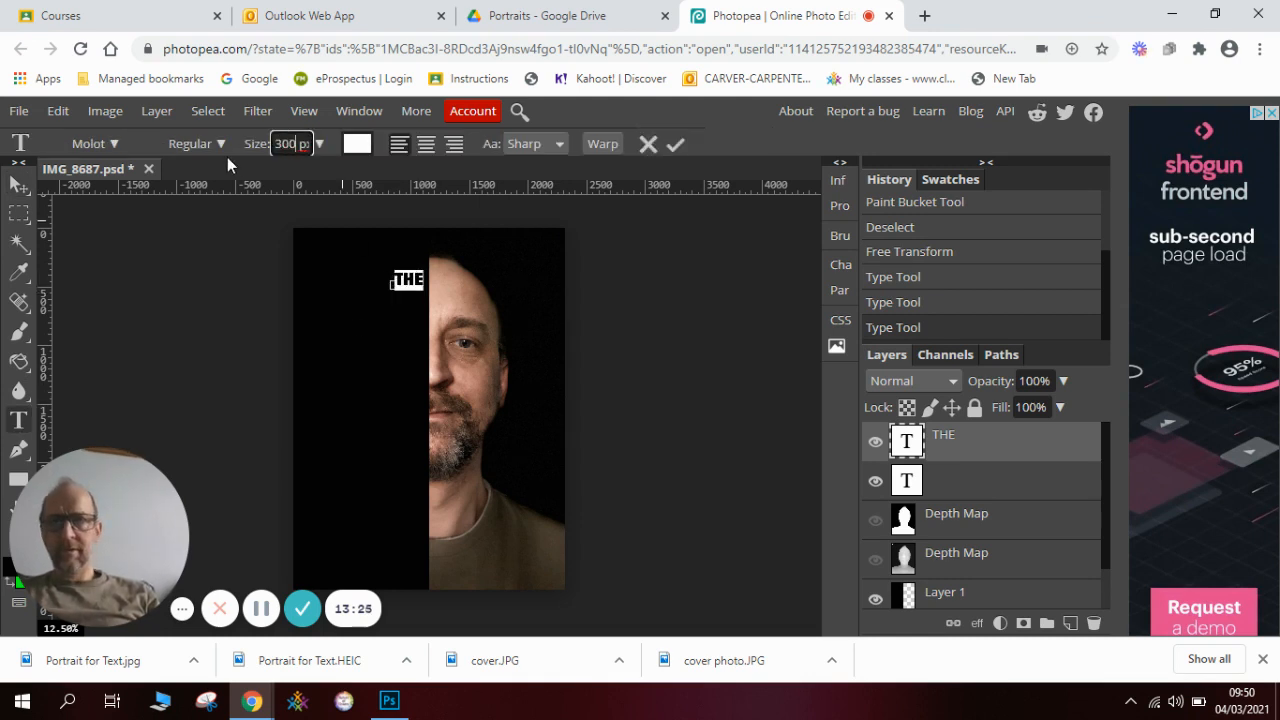
click(358, 334)
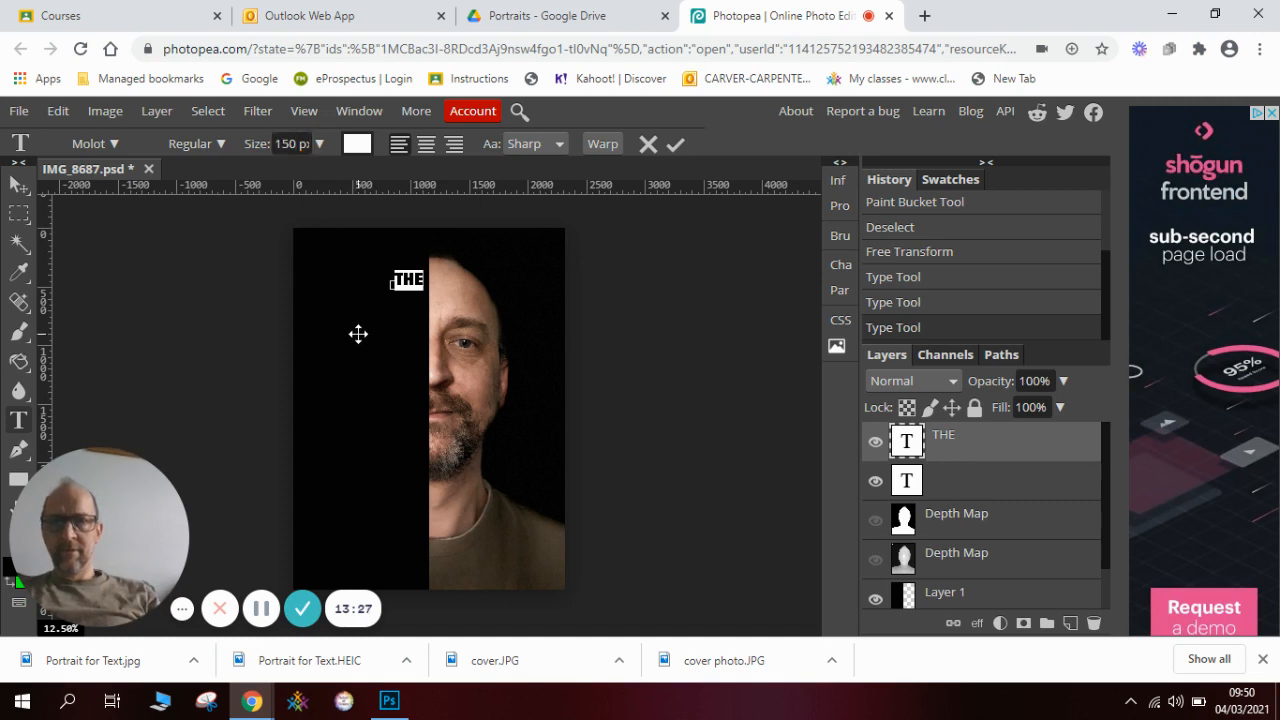
Step: Clear the word THE, try a 300px text size on the empty text layer, and retype THE
click(419, 286)
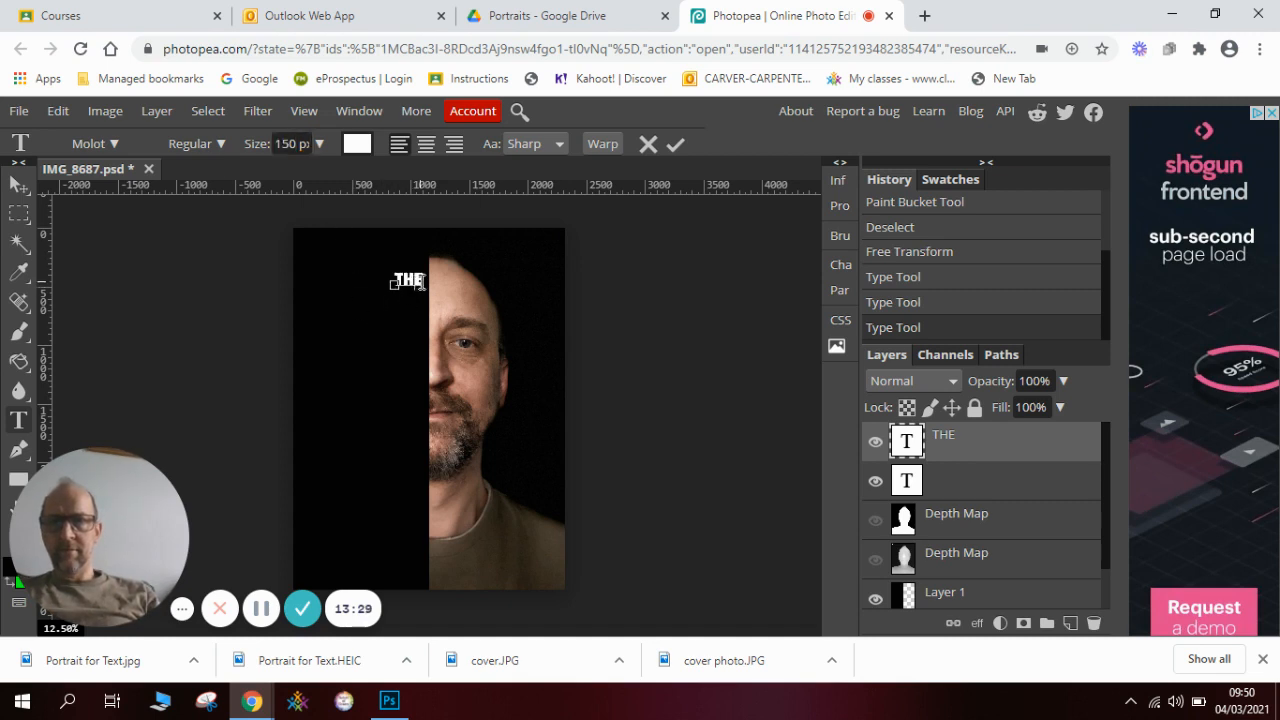
key(BackSpace)
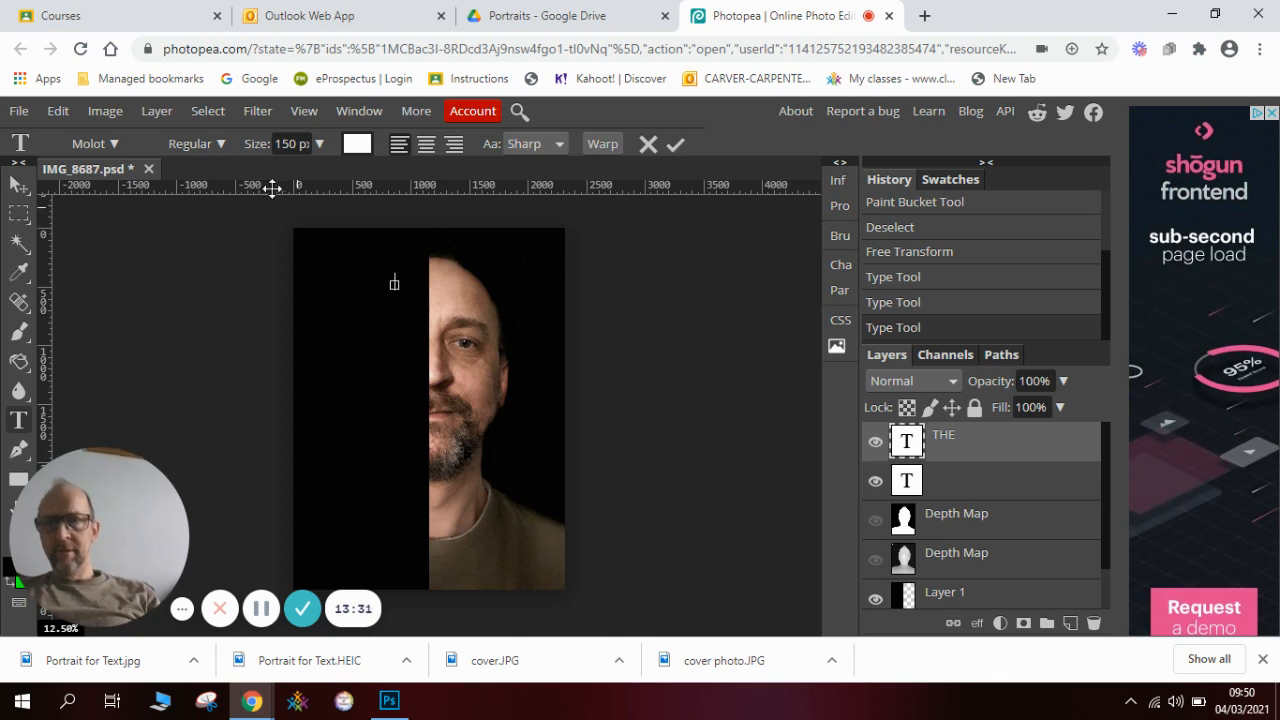
click(300, 143)
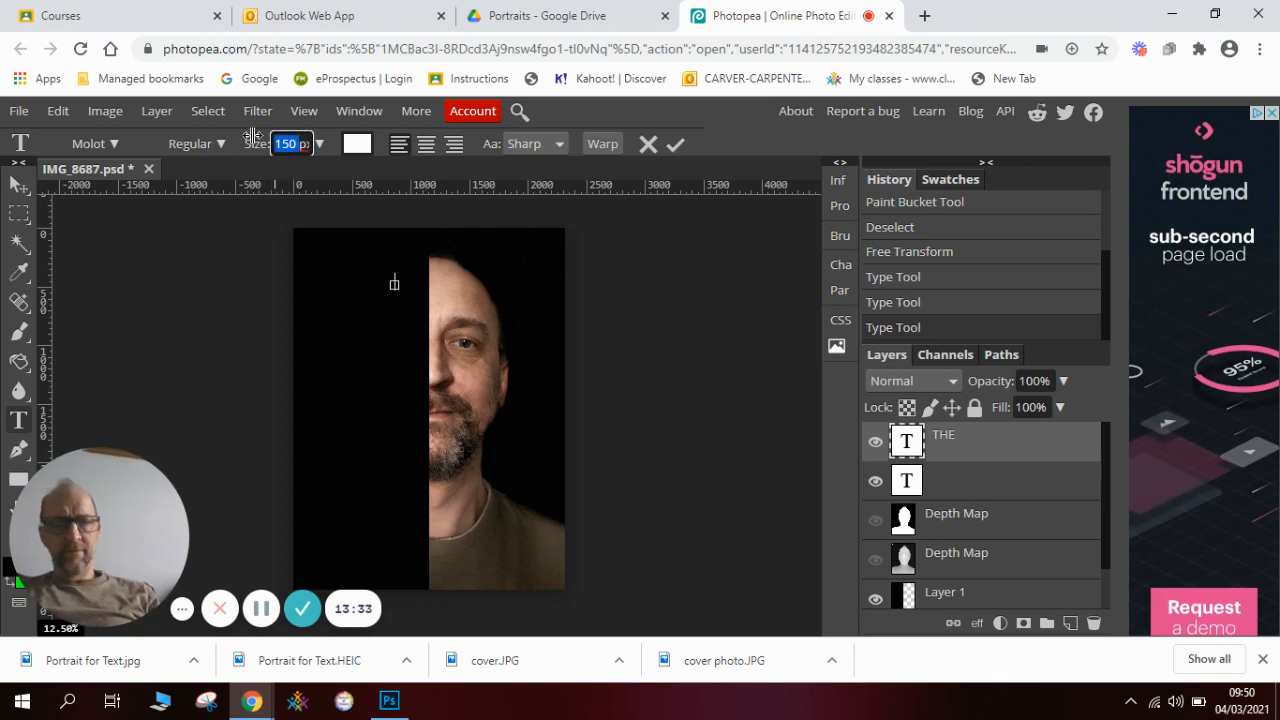
text(30pxTH)
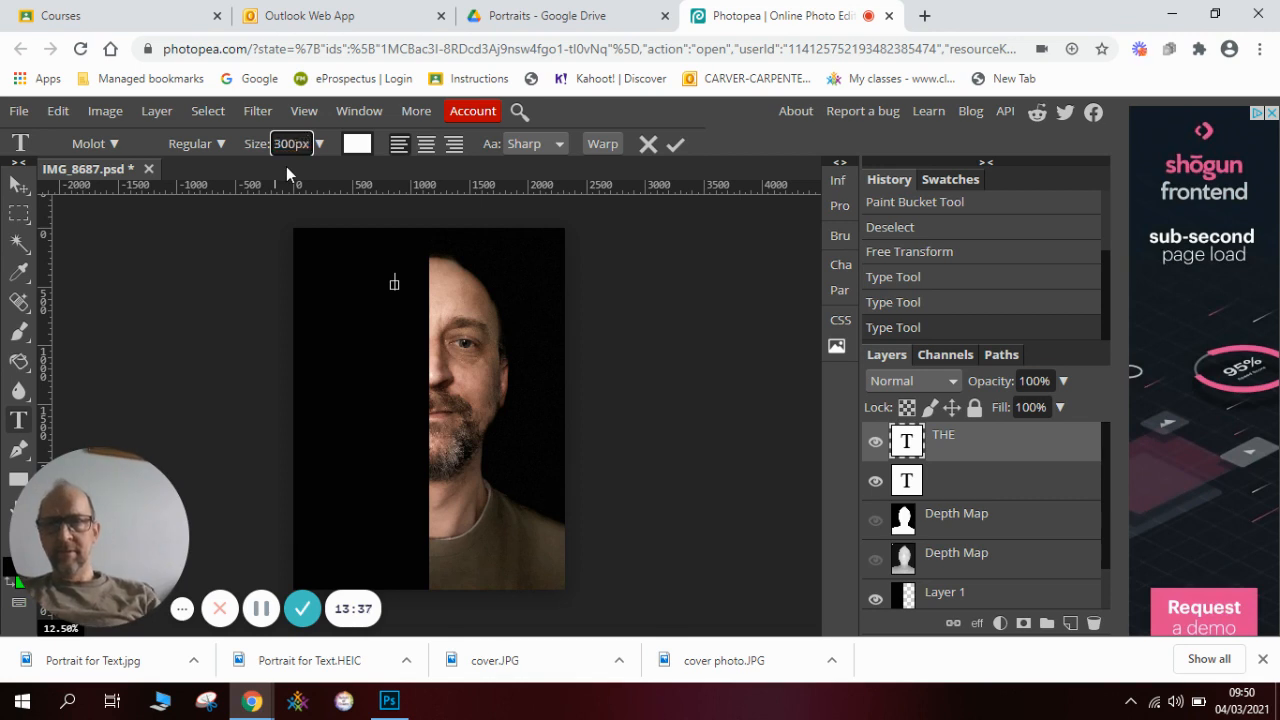
click(376, 285)
text(THE)
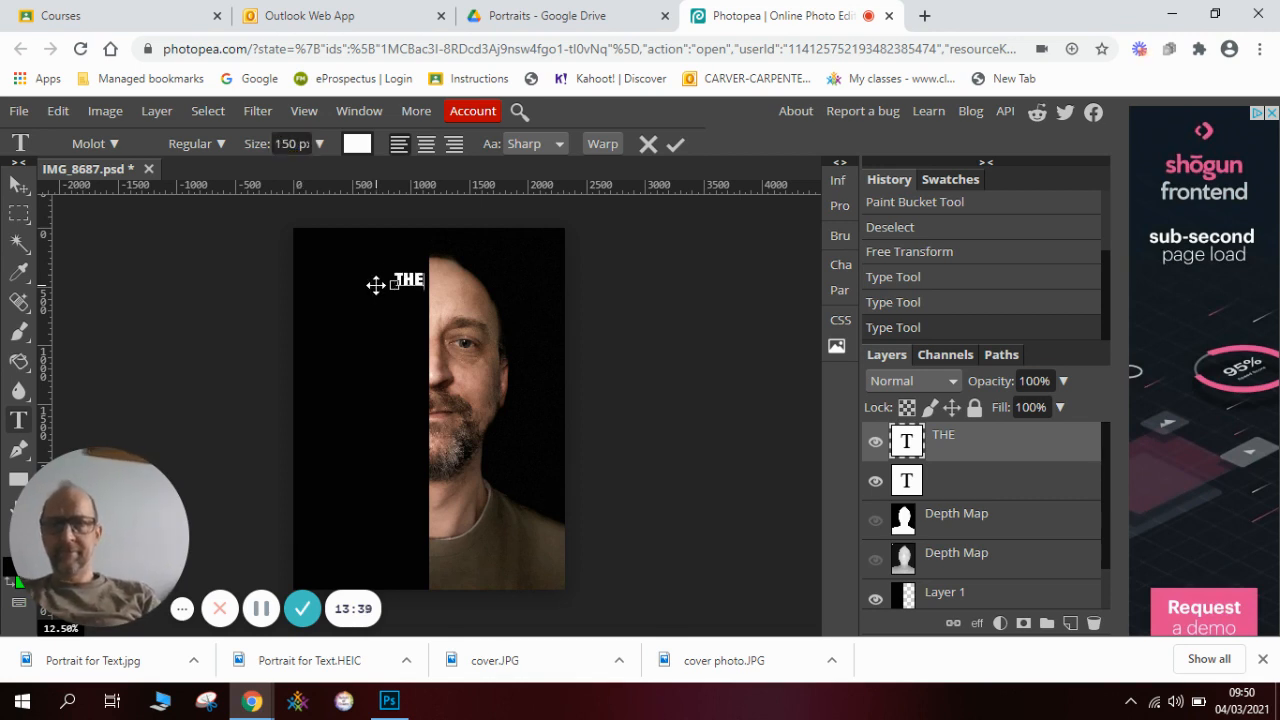
click(318, 143)
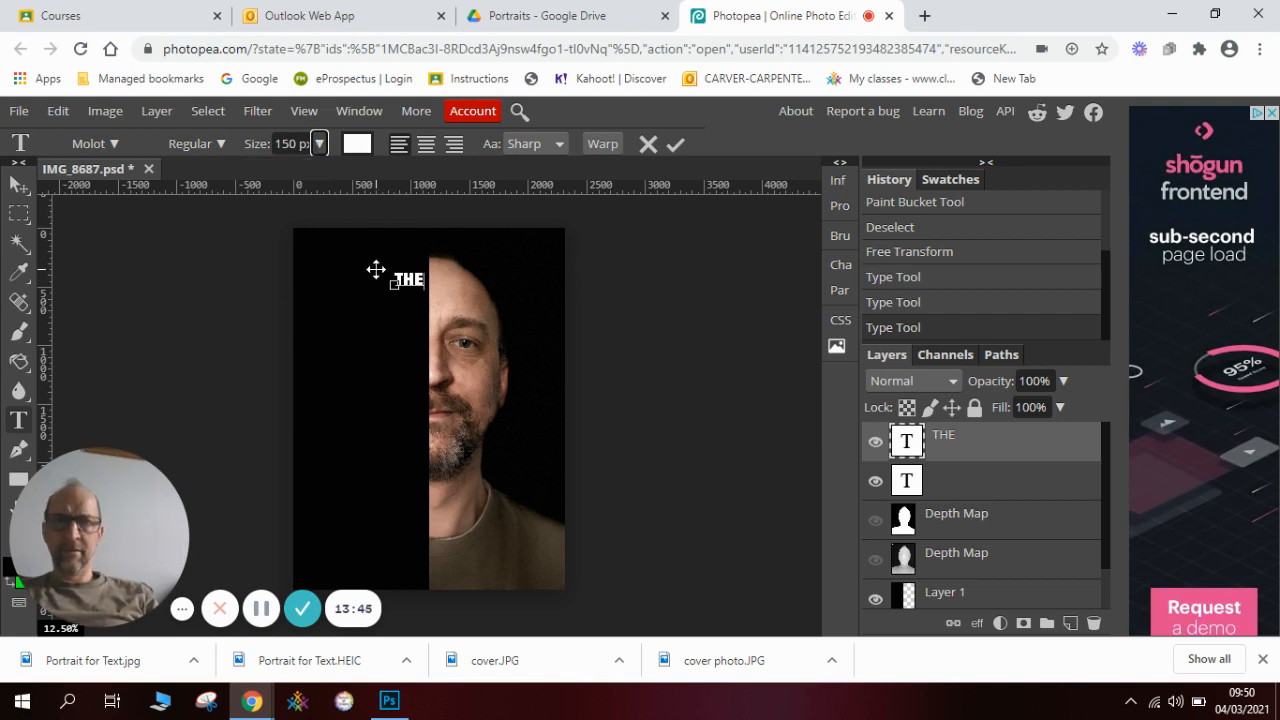
Step: Add the text FUTURUE on its own layer below THE and move it so both words end flush near the dividing line
click(19, 421)
click(403, 298)
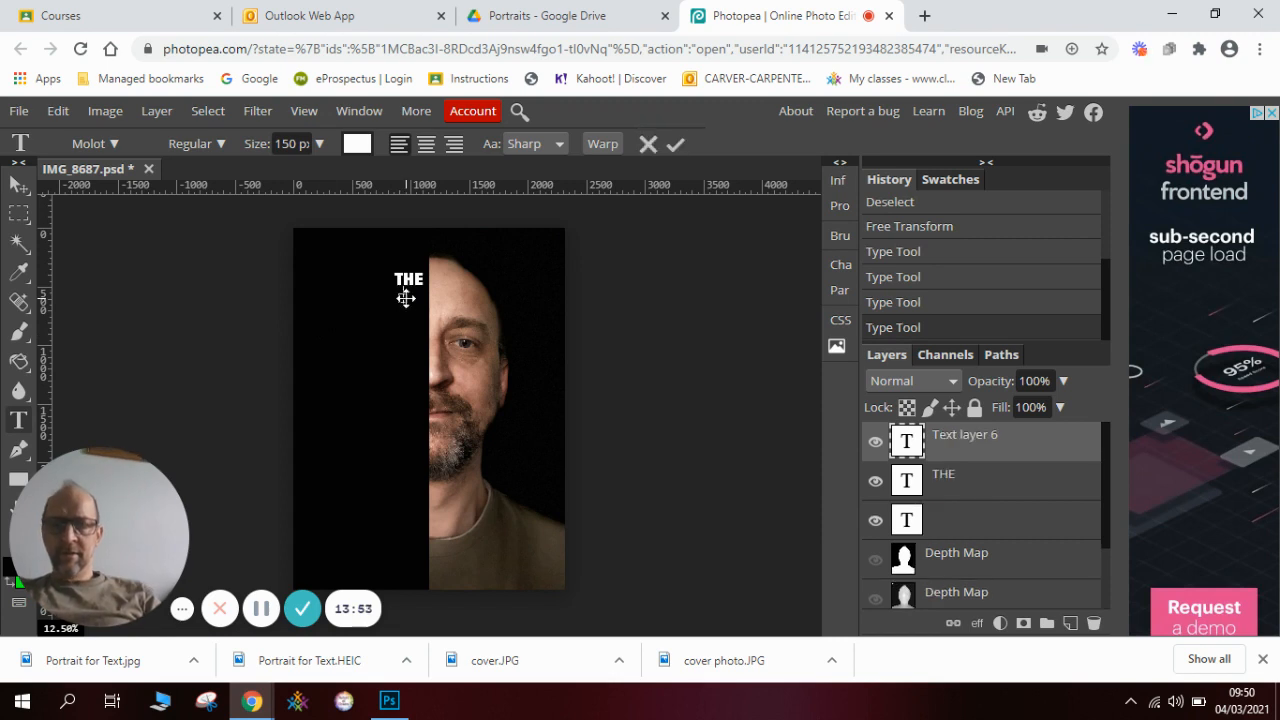
text(FUTURUE)
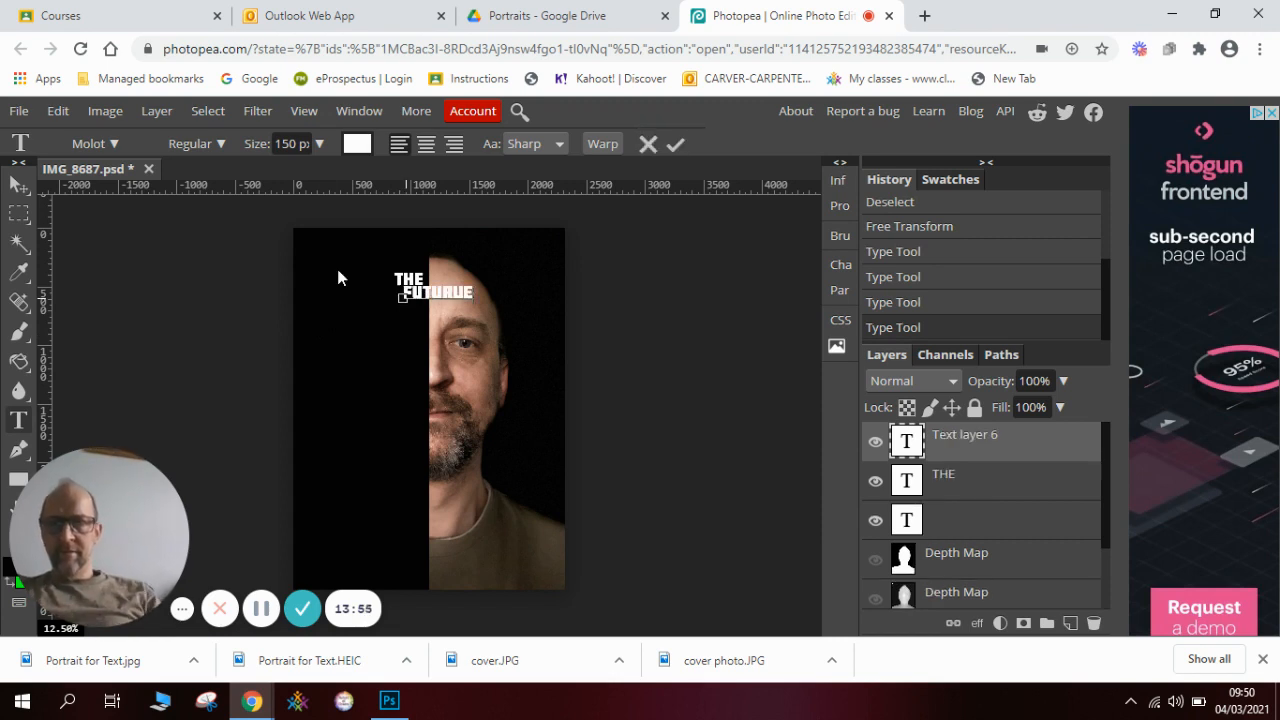
click(19, 185)
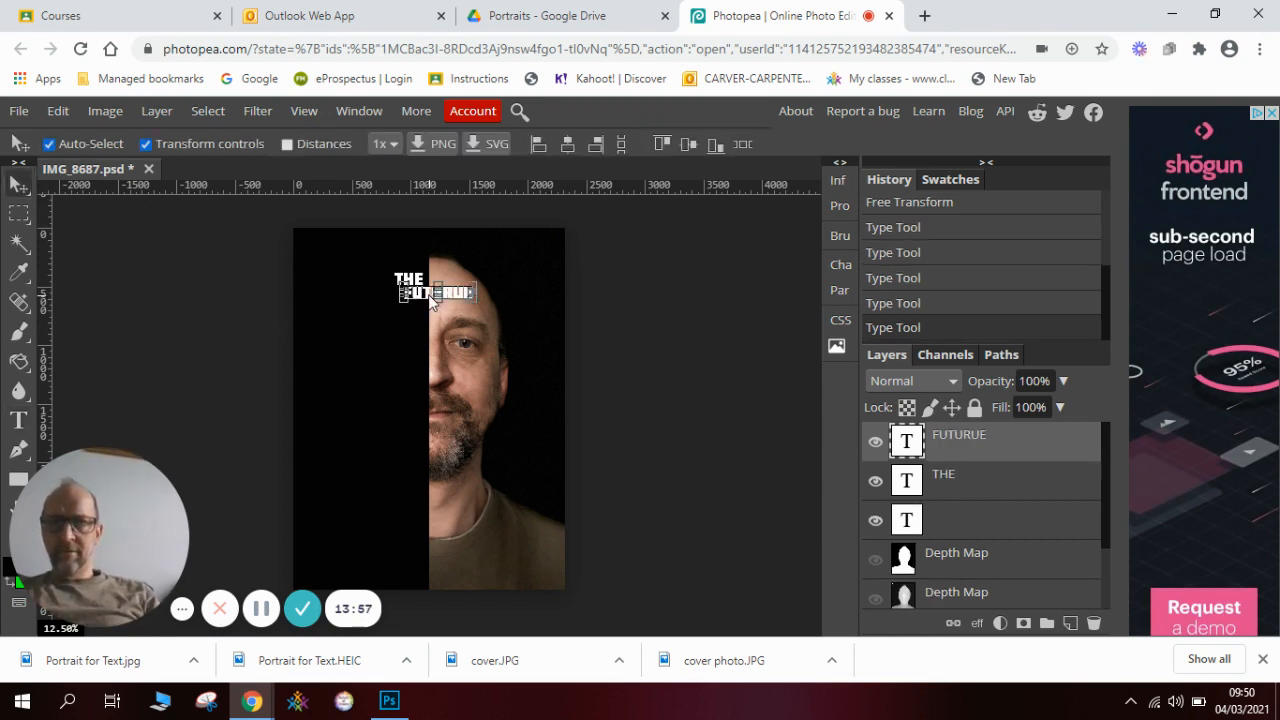
drag(419, 300, 380, 304)
click(393, 317)
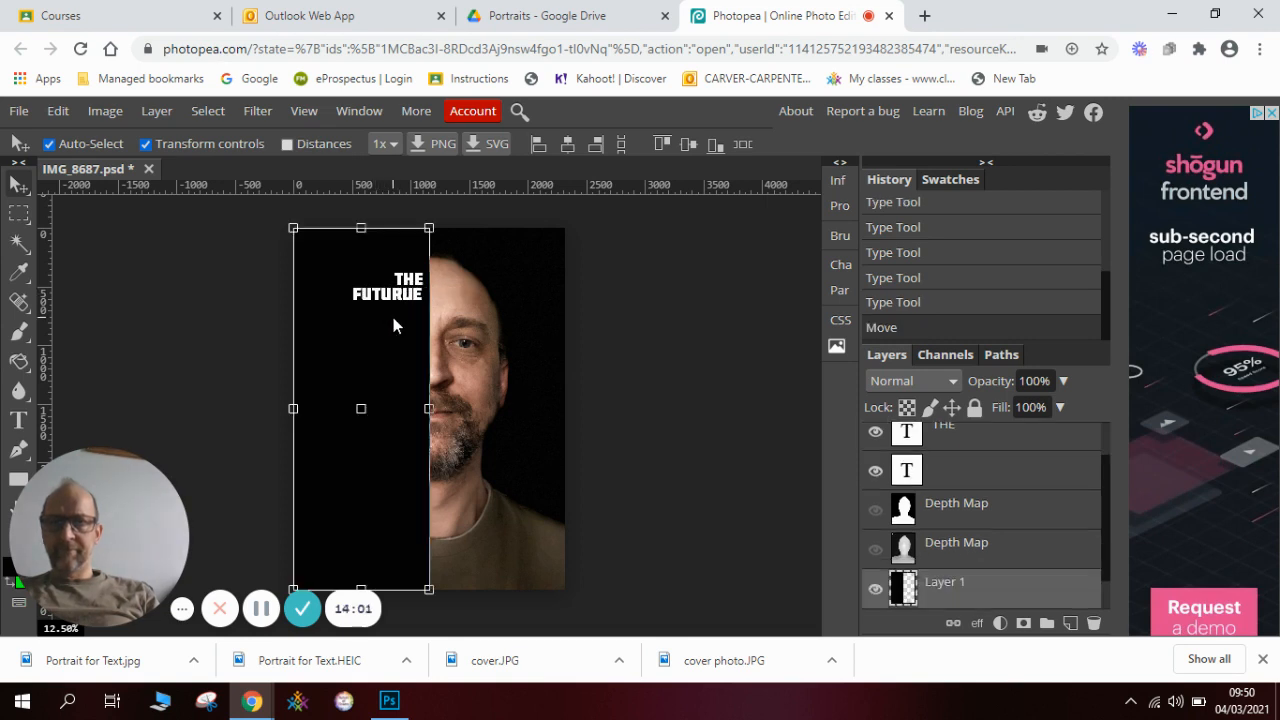
click(415, 278)
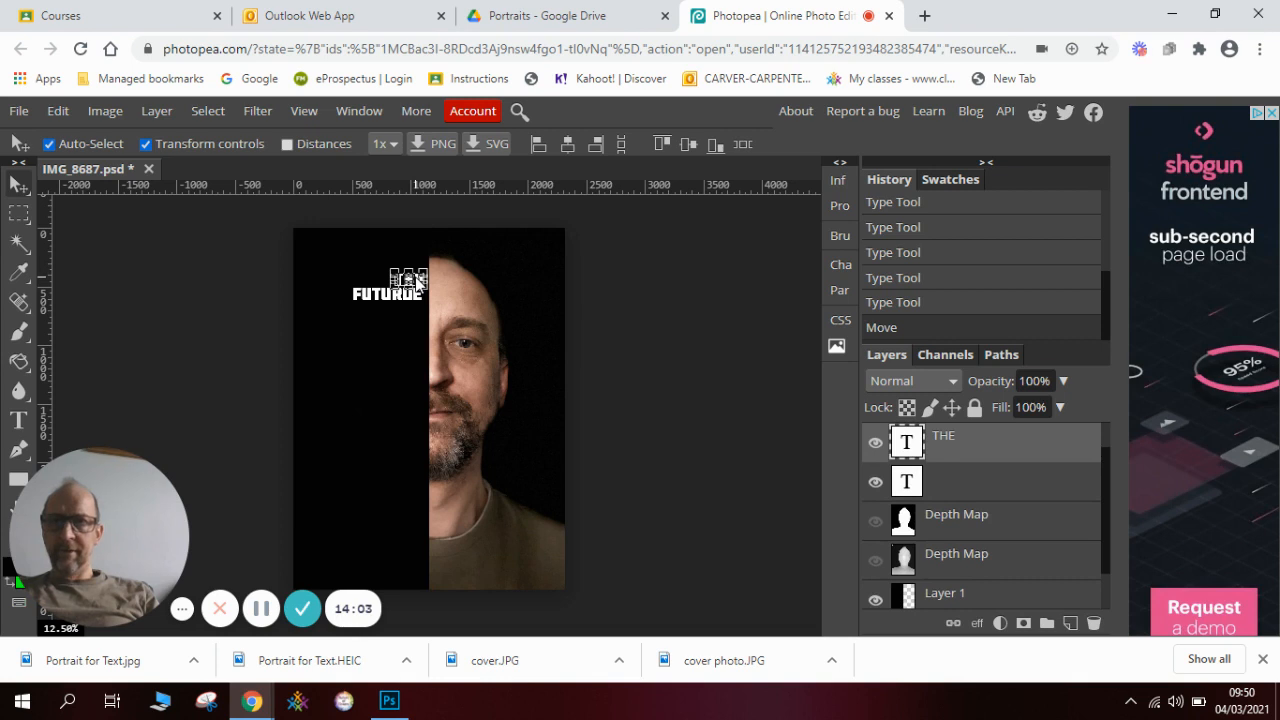
click(400, 297)
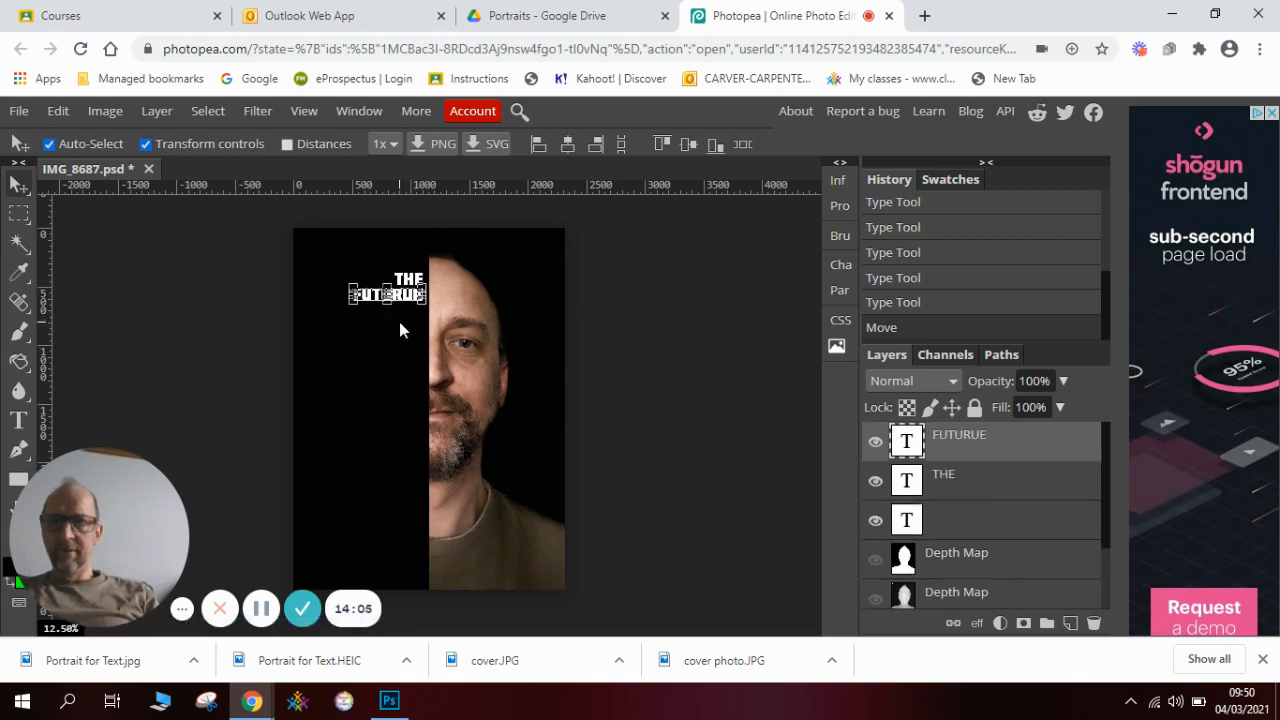
click(399, 325)
key(b)
key(g)
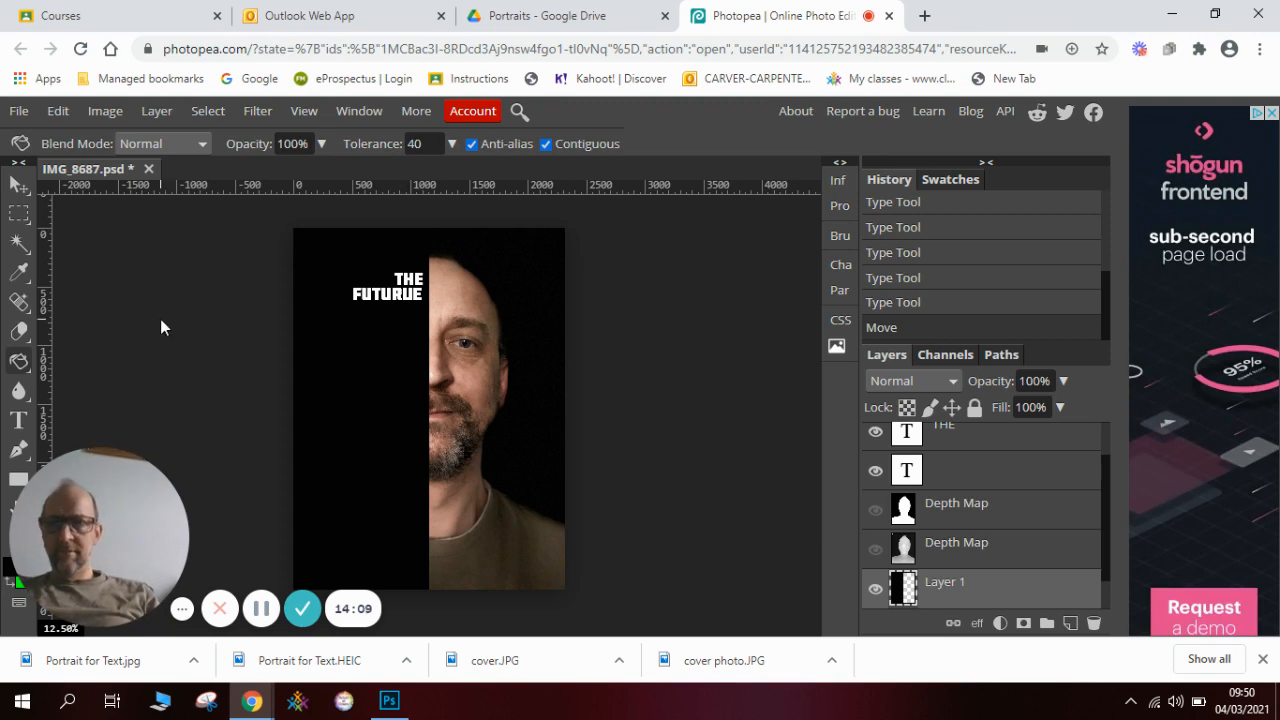
Step: Correct the misspelled word FUTURUE on the black half so that it reads FUTURE
click(18, 420)
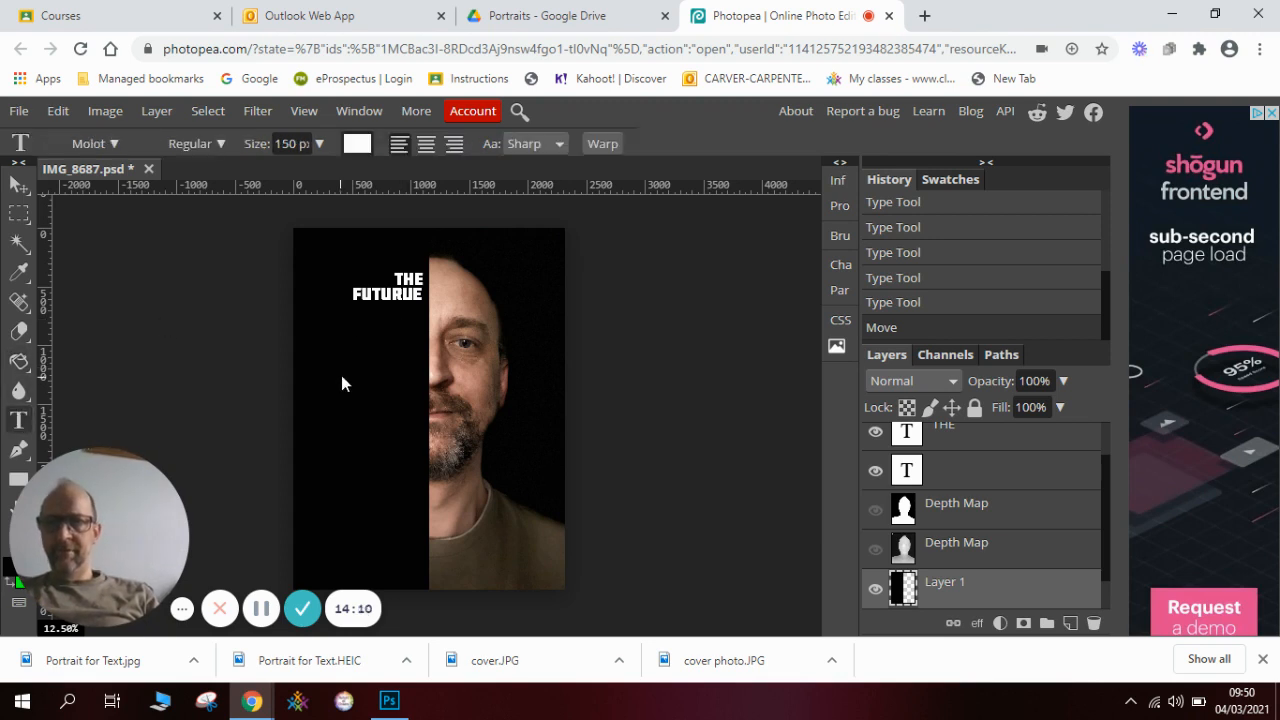
click(386, 318)
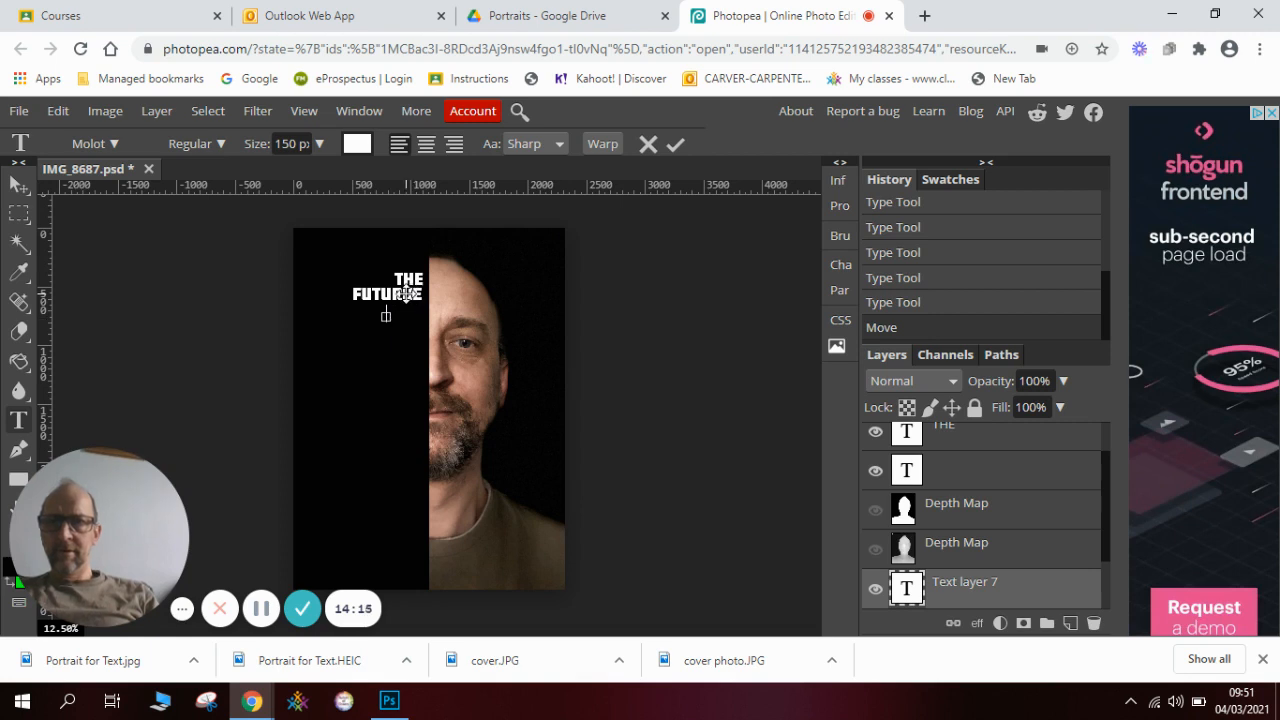
click(21, 420)
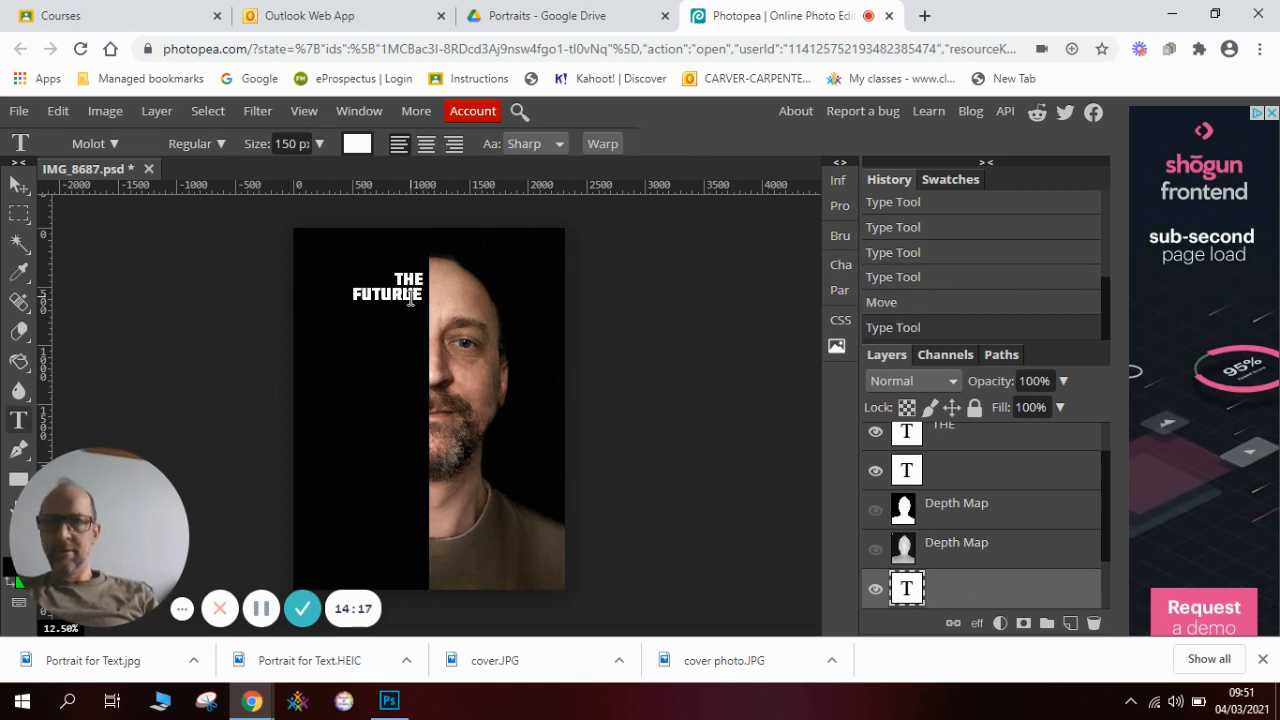
click(410, 298)
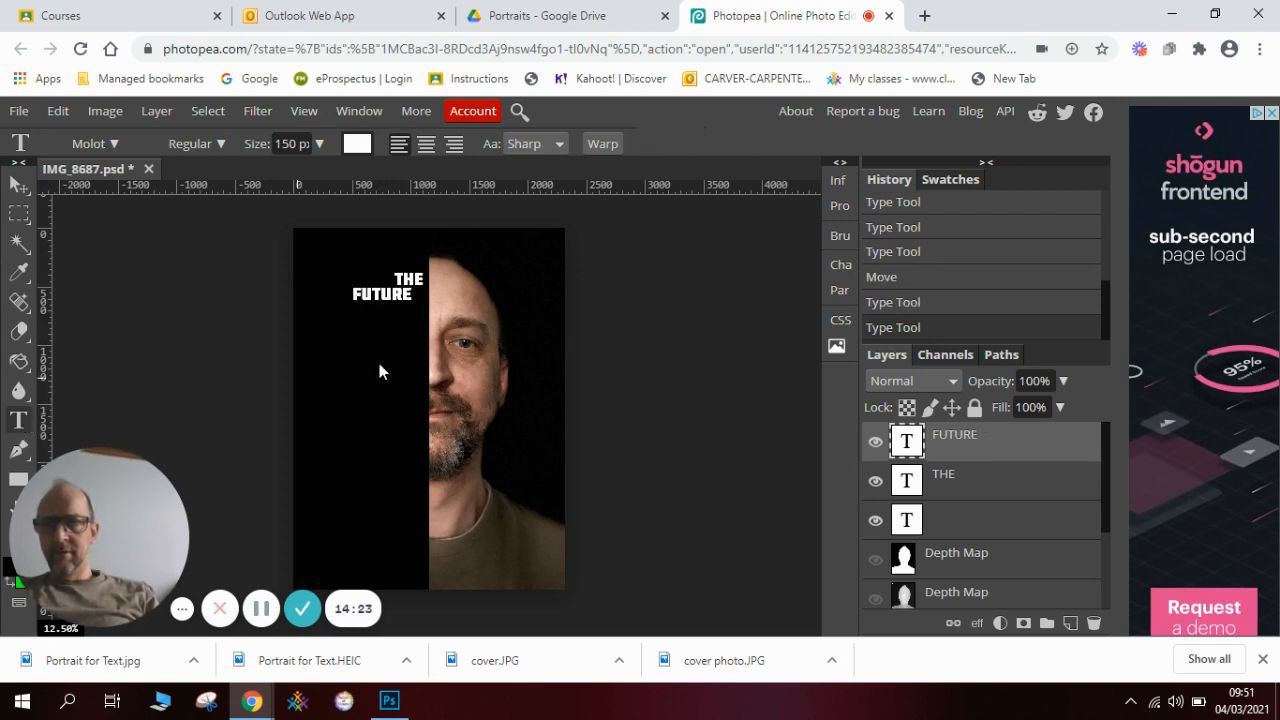
Step: Shrink the browser window and bring the finished Photoshop portrait forward beside it to consult its text layout
click(379, 331)
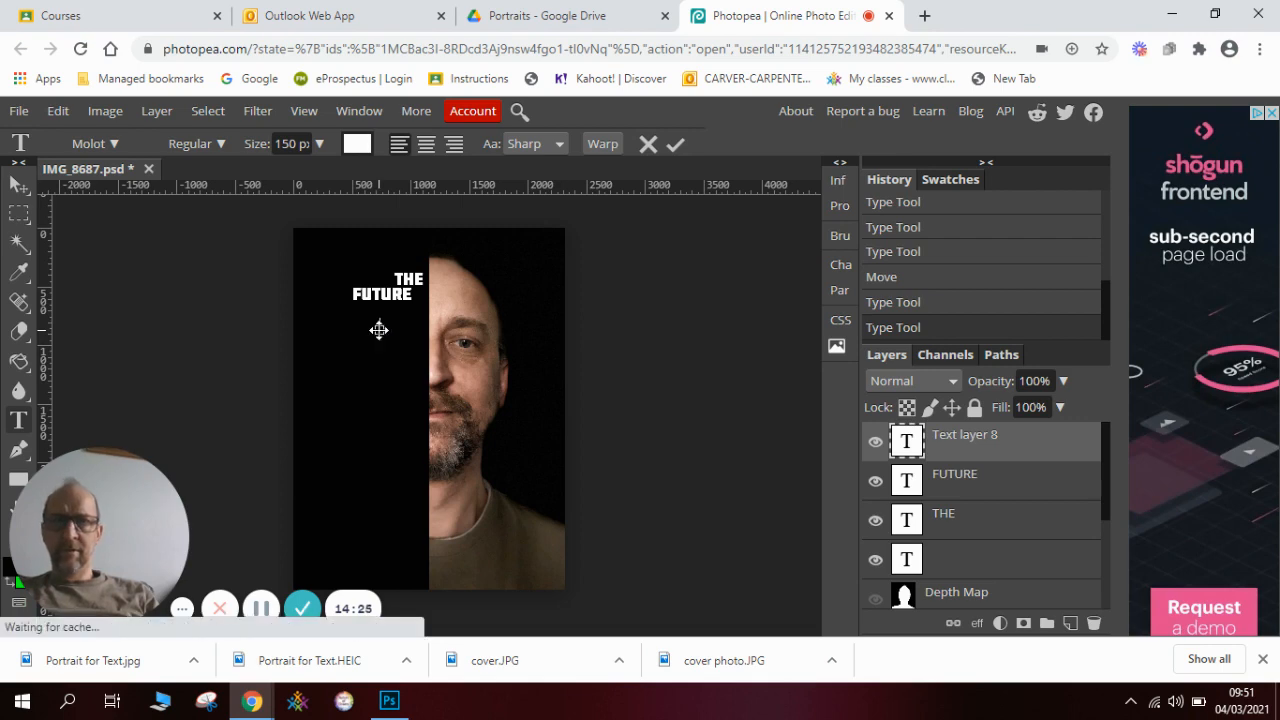
click(1215, 16)
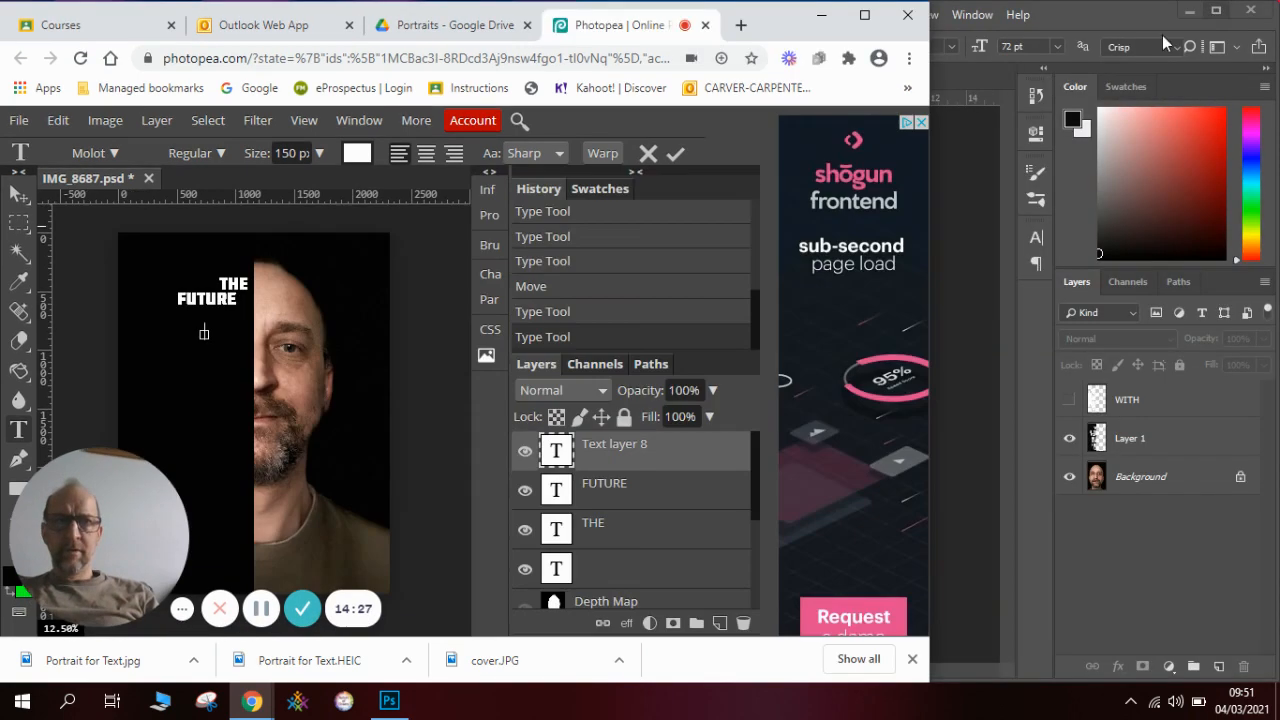
click(981, 165)
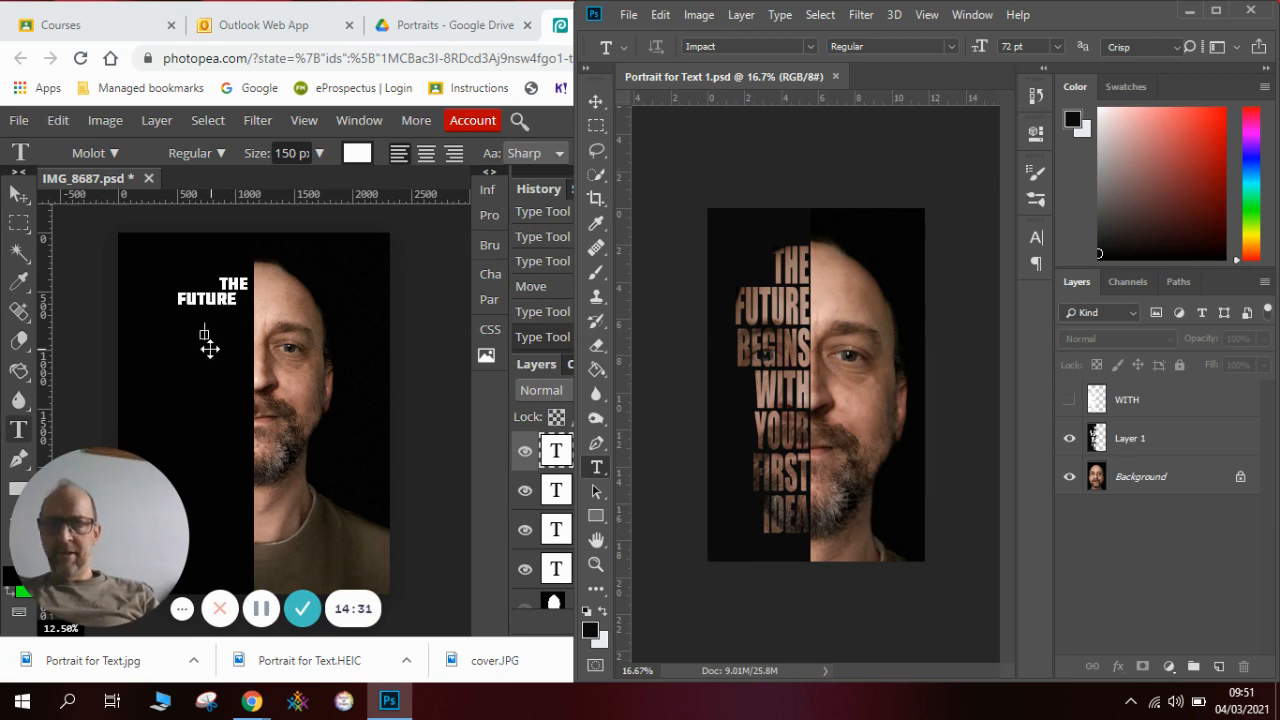
key(e)
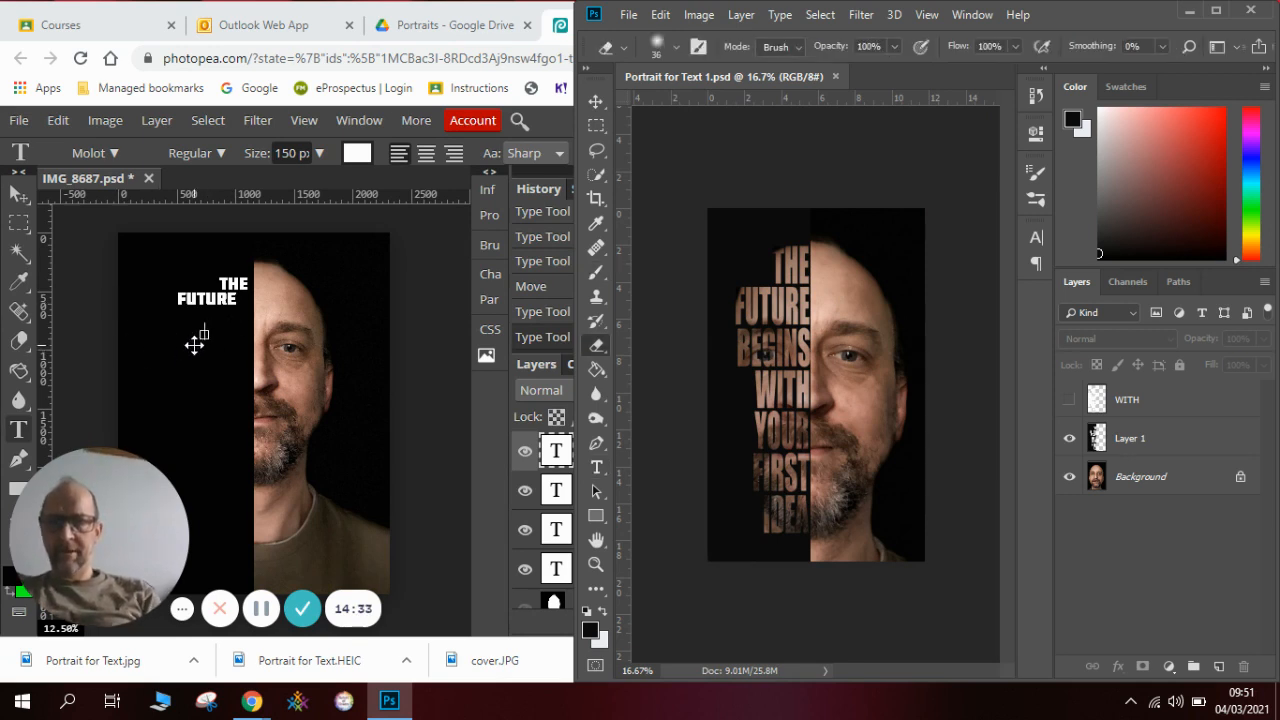
Step: Back in Photopea, add BEGINS at 150 px on its own layer and move it and FUTURE down the black half beside the dividing line
click(20, 430)
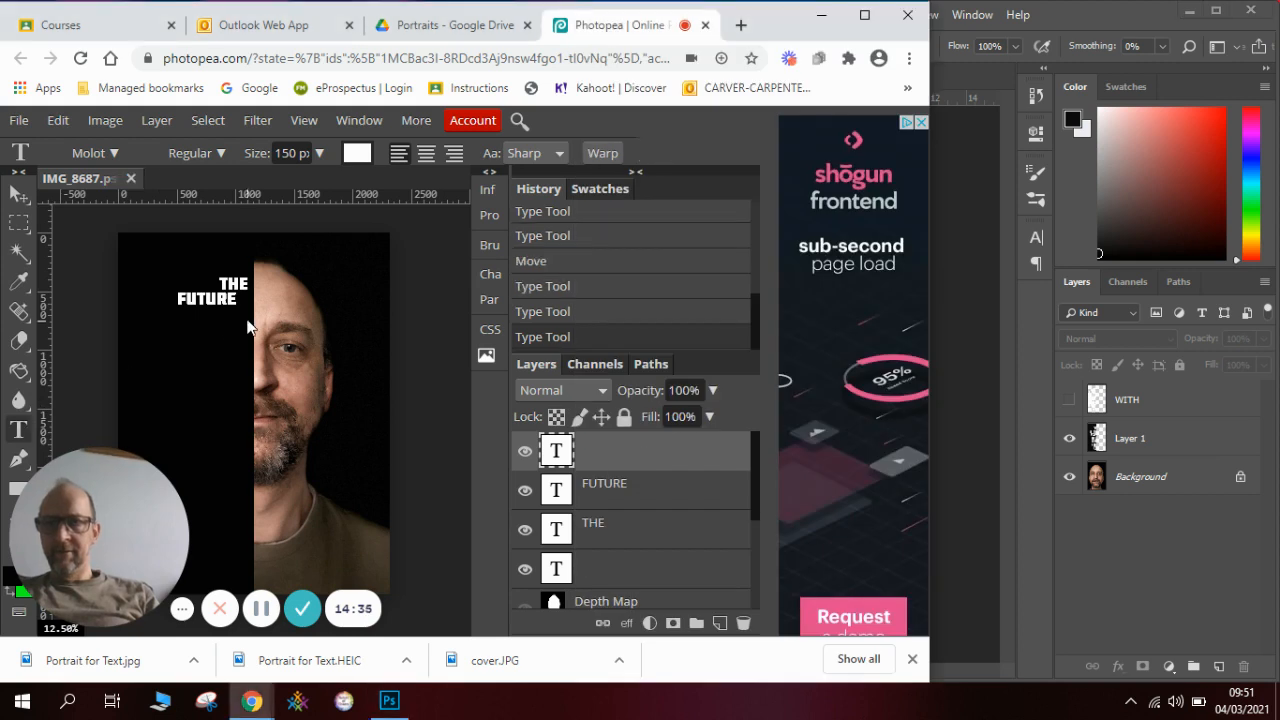
click(212, 330)
text(BE)
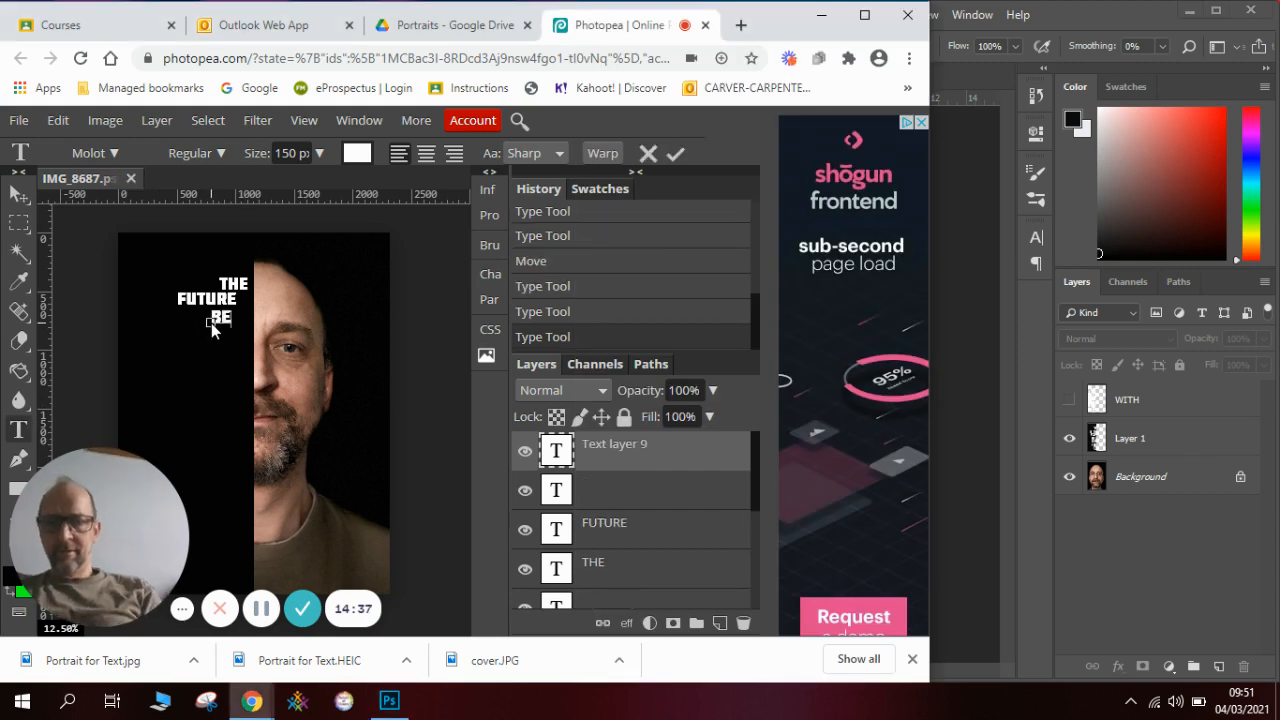
text(GINS)
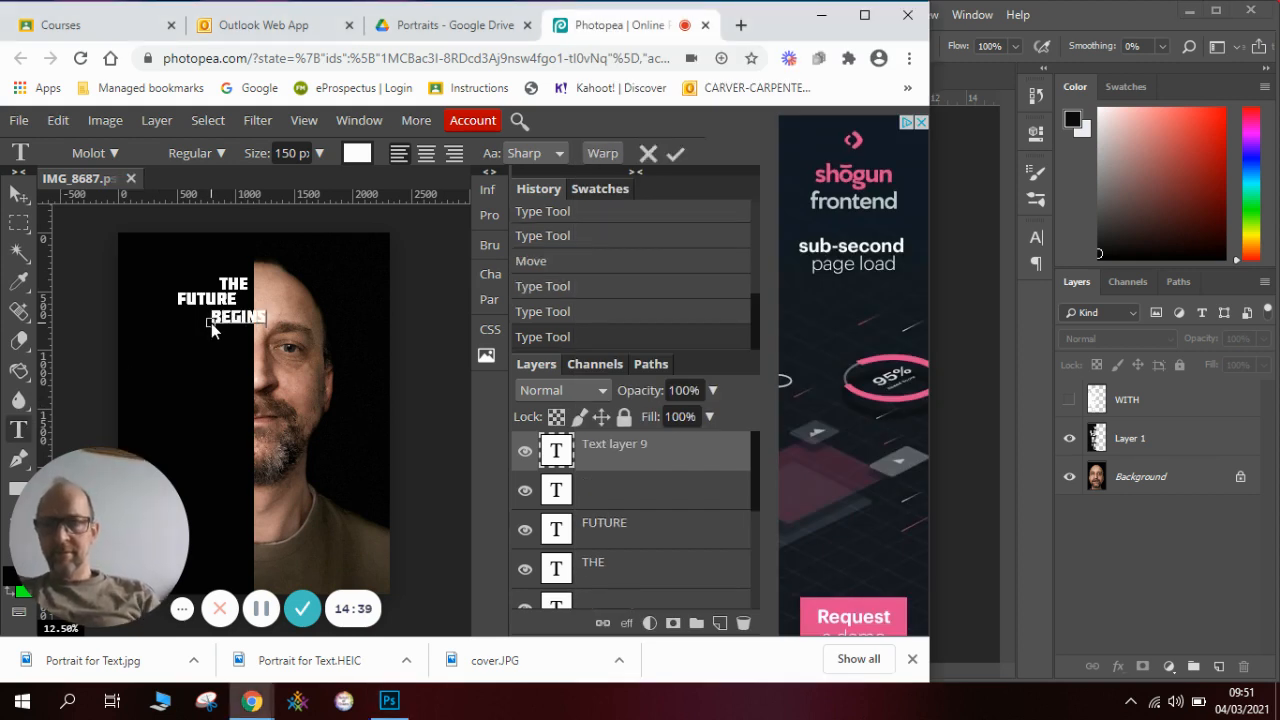
click(20, 195)
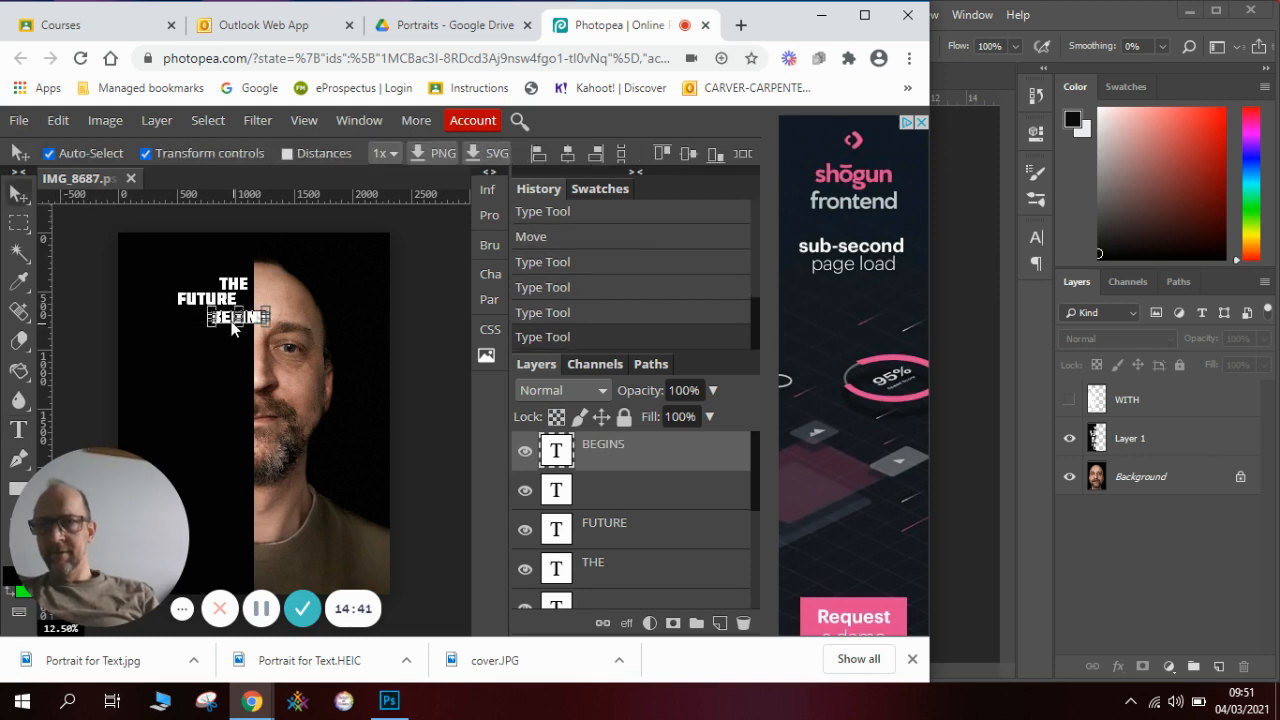
mouse_move(228, 322)
mouse_down()
mouse_move(205, 321)
mouse_move(206, 358)
mouse_move(212, 309)
mouse_move(212, 334)
mouse_up()
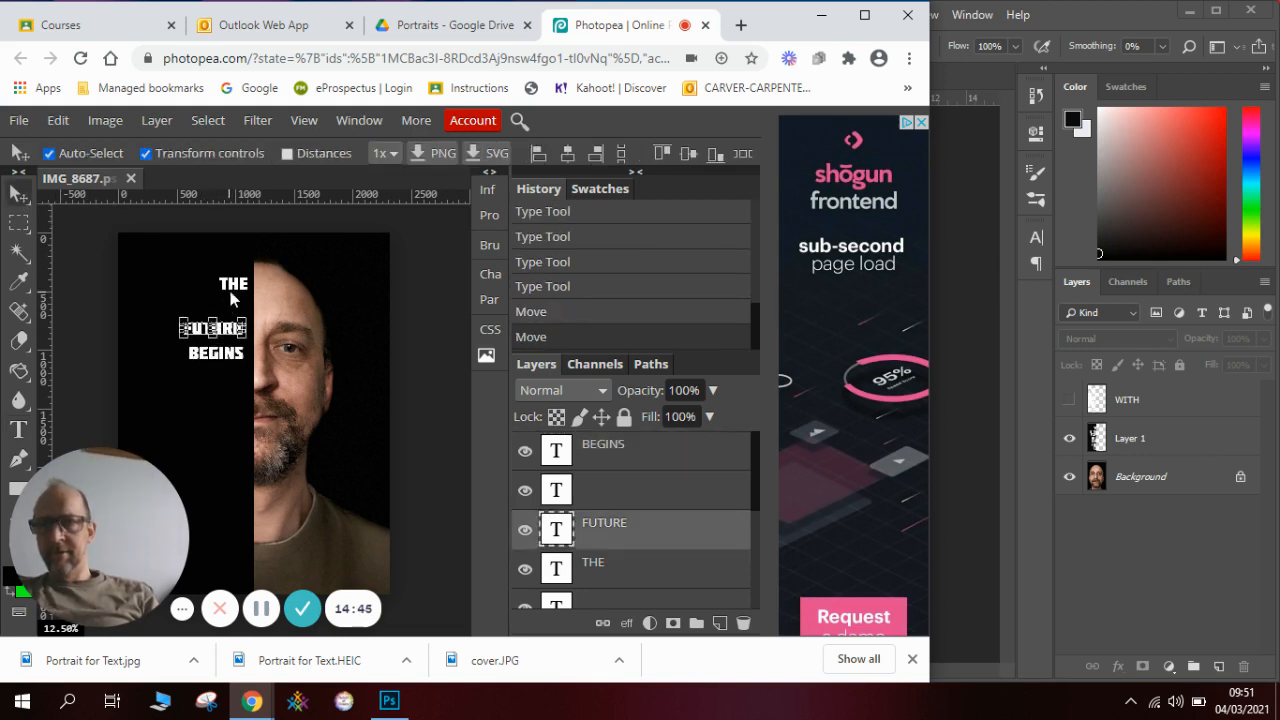
Step: Stretch the word THE taller and slightly wider, keeping its end near the face's dividing line
click(236, 286)
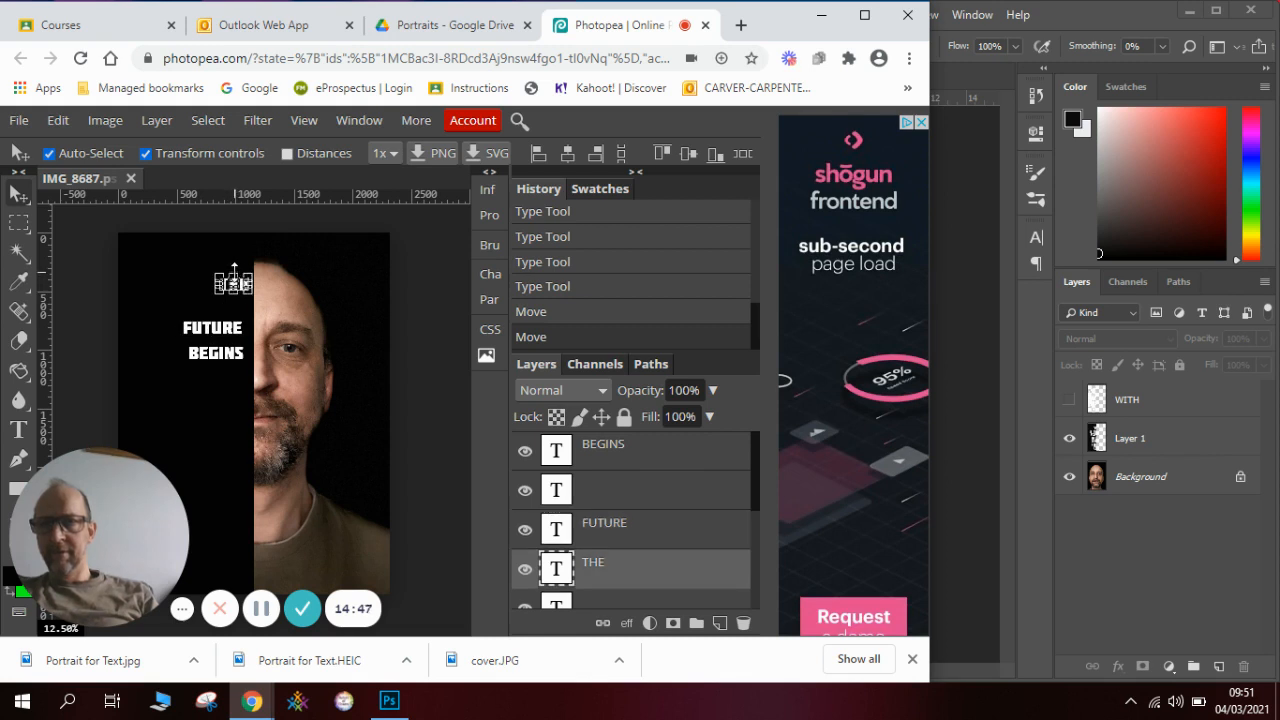
drag(234, 268, 203, 297)
key(Return)
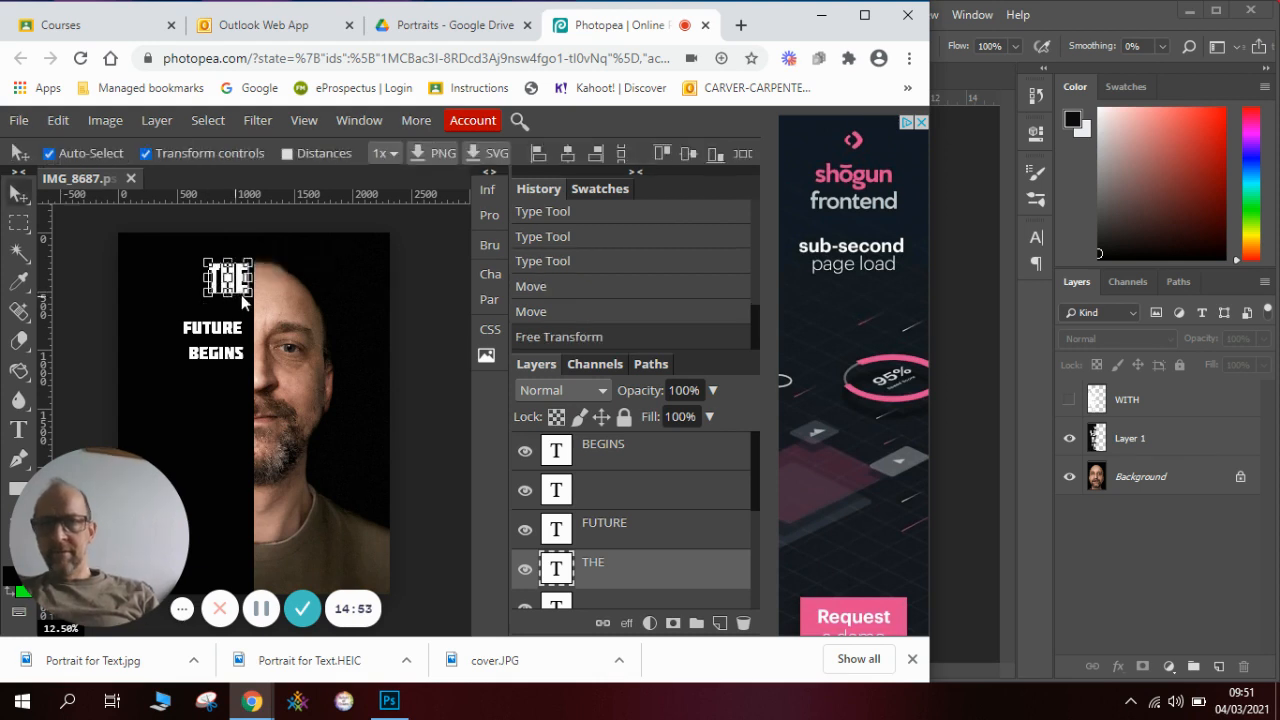
click(321, 259)
Step: Stretch the word FUTURE taller and fit it directly beneath THE, close to the dividing line
click(229, 338)
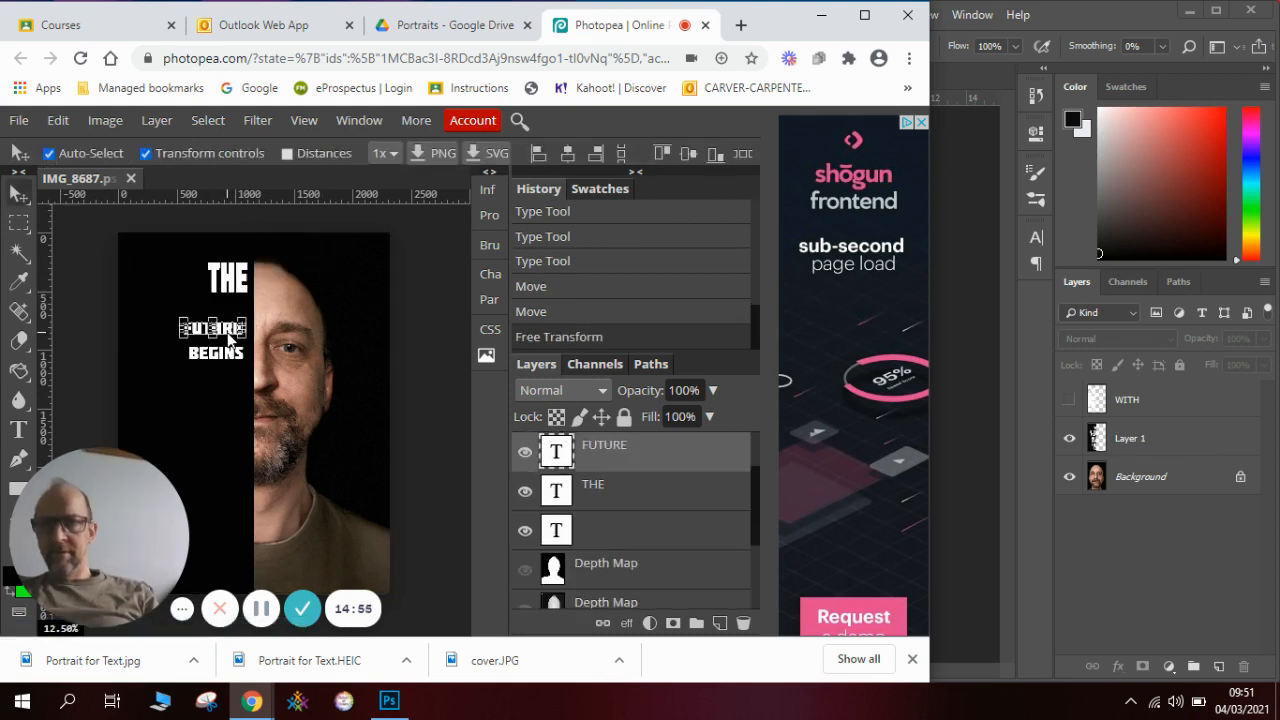
drag(210, 313, 236, 321)
key(Return)
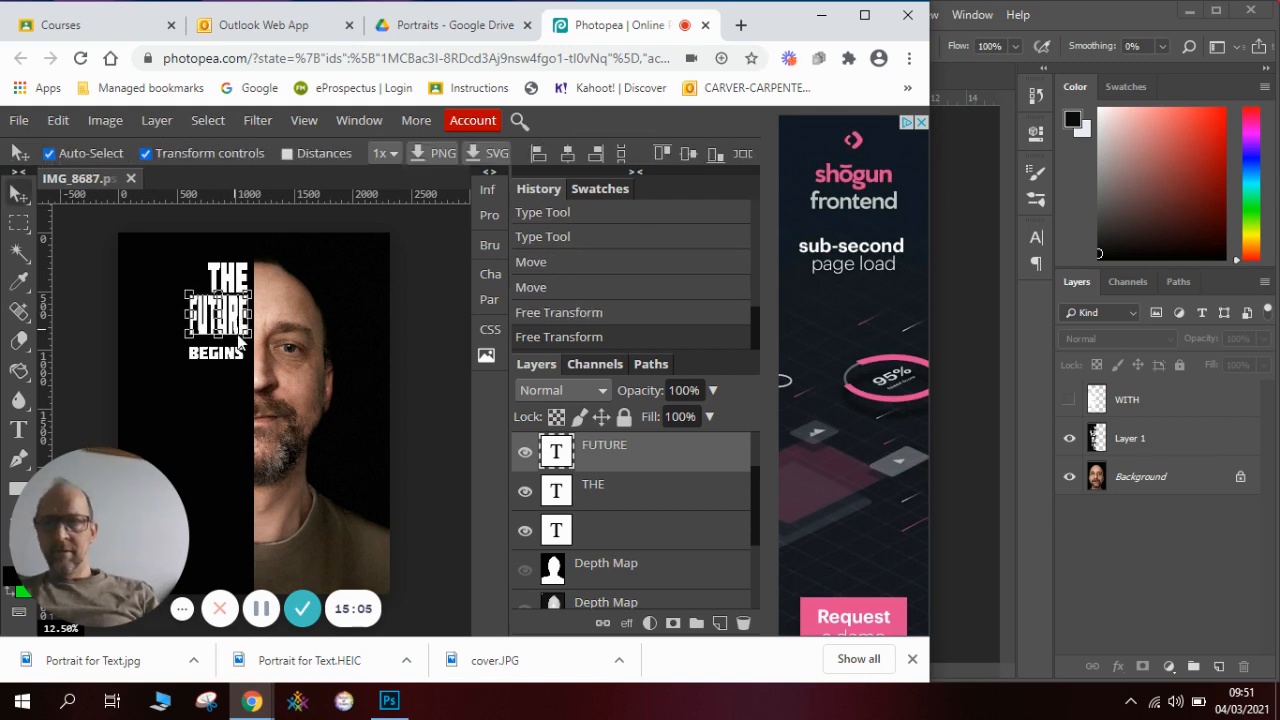
Step: Scale the word BEGINS to about 115% width and 229% height so it sits directly beneath FUTURE
click(232, 356)
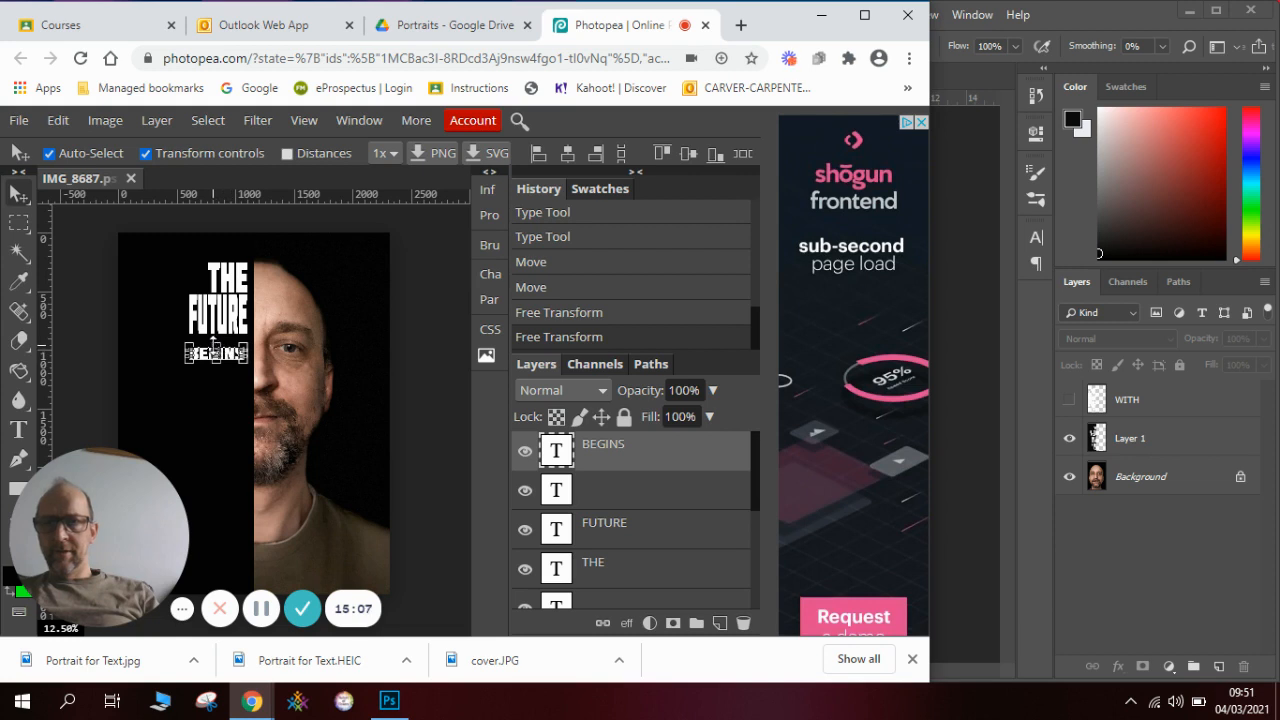
drag(215, 341, 171, 348)
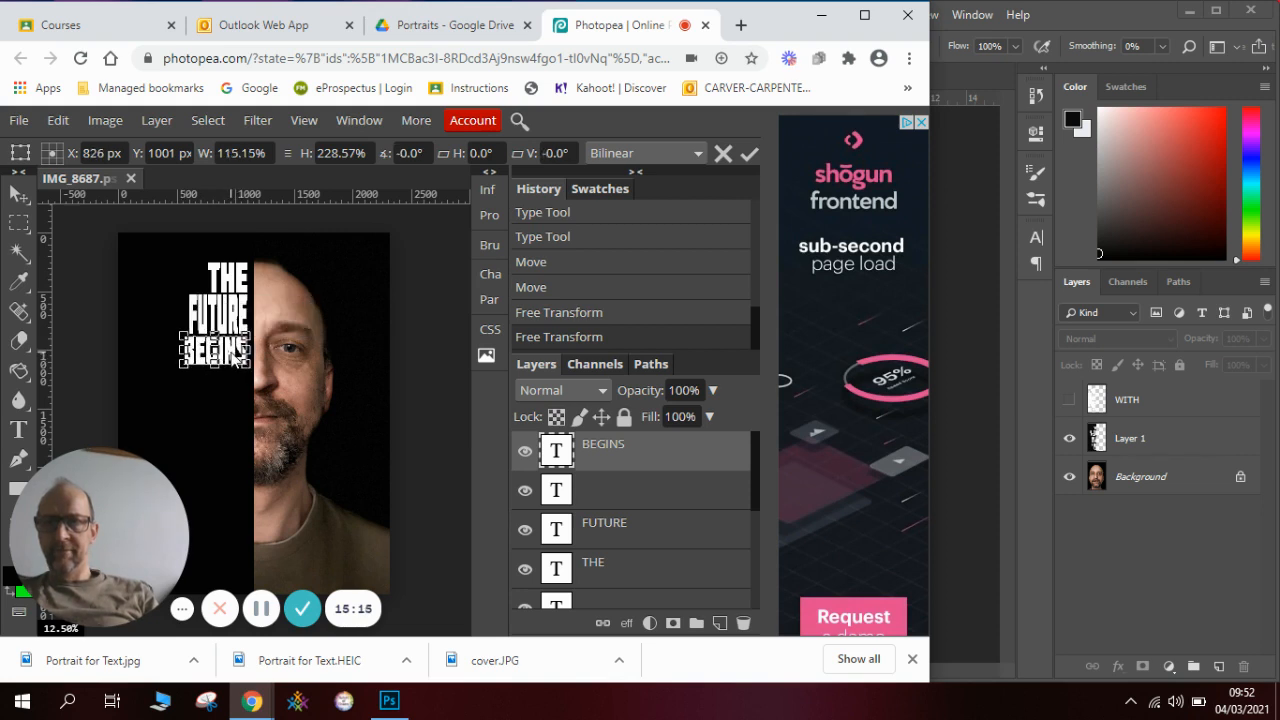
key(Return)
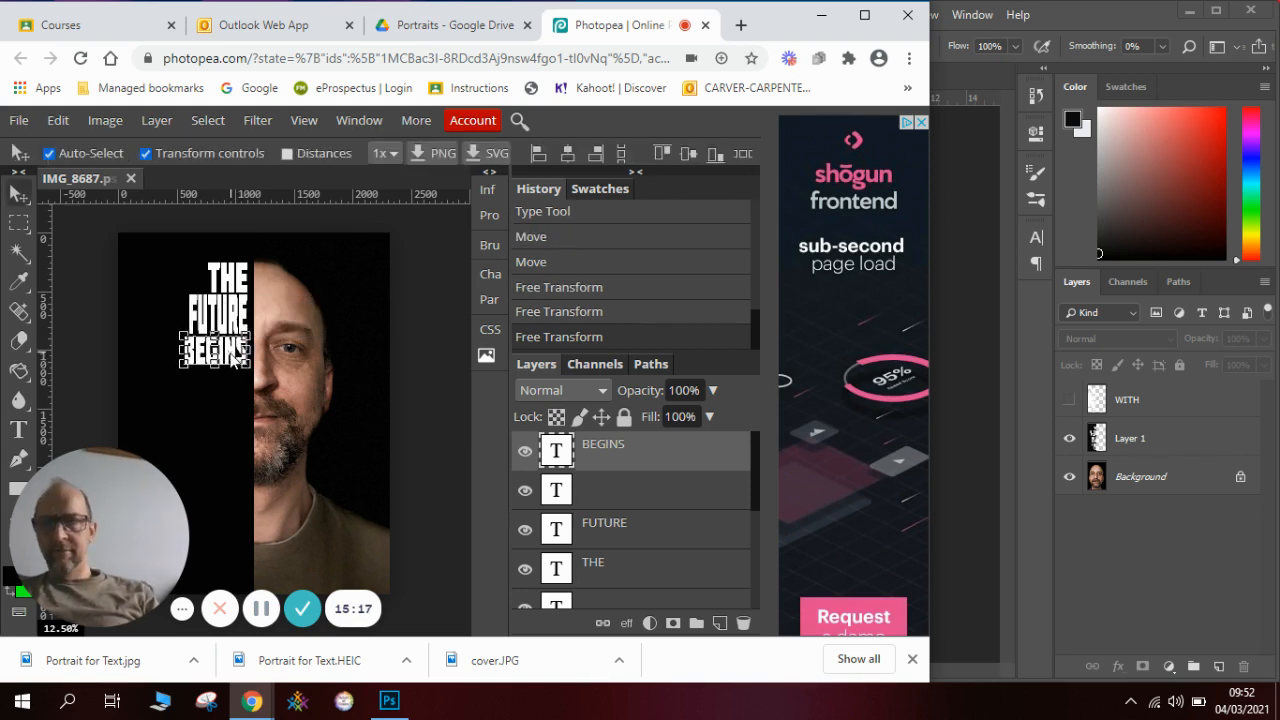
Step: Add the word WITH at 258 px on its own layer and move it directly beneath BEGINS, close to the dividing line
click(222, 409)
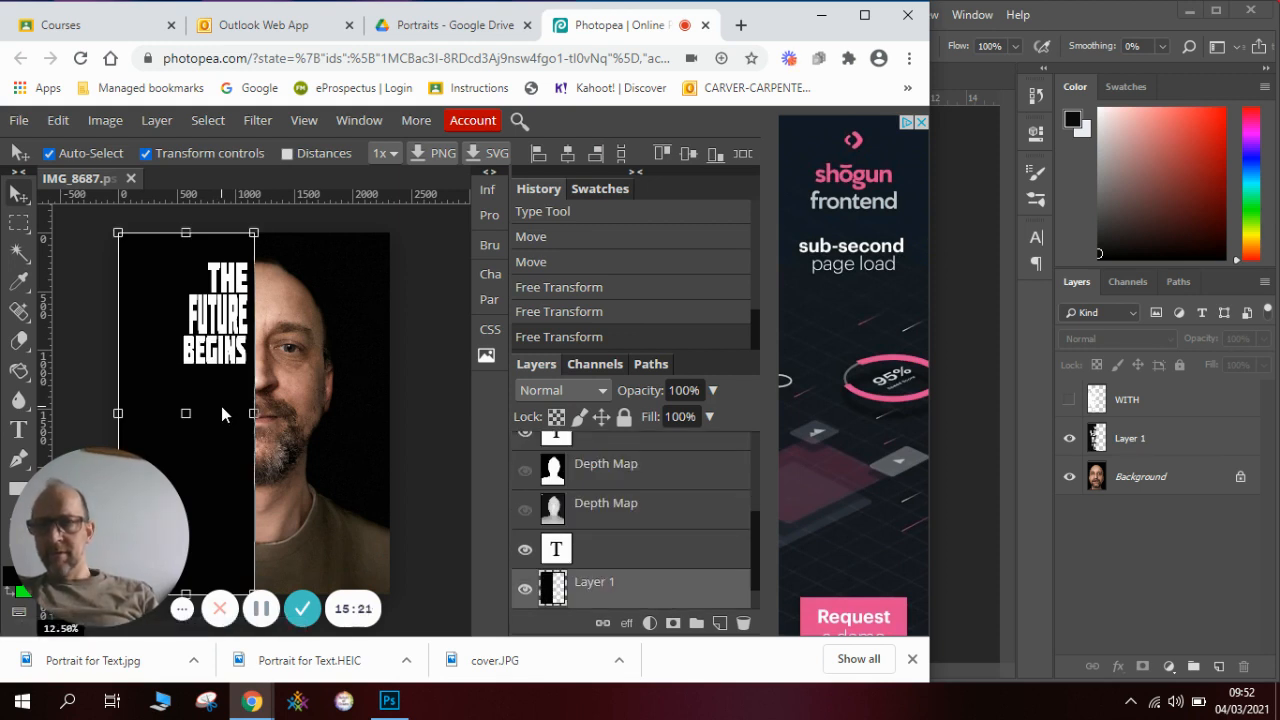
click(17, 431)
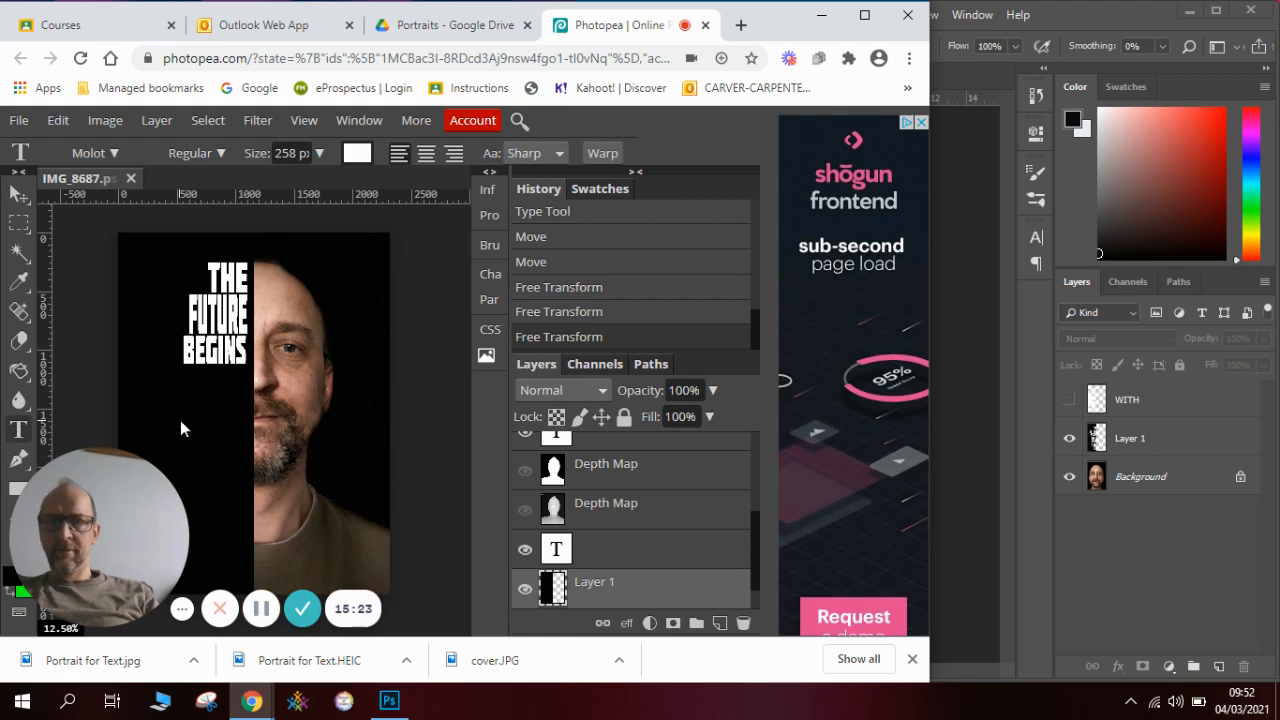
click(201, 378)
text(WITH)
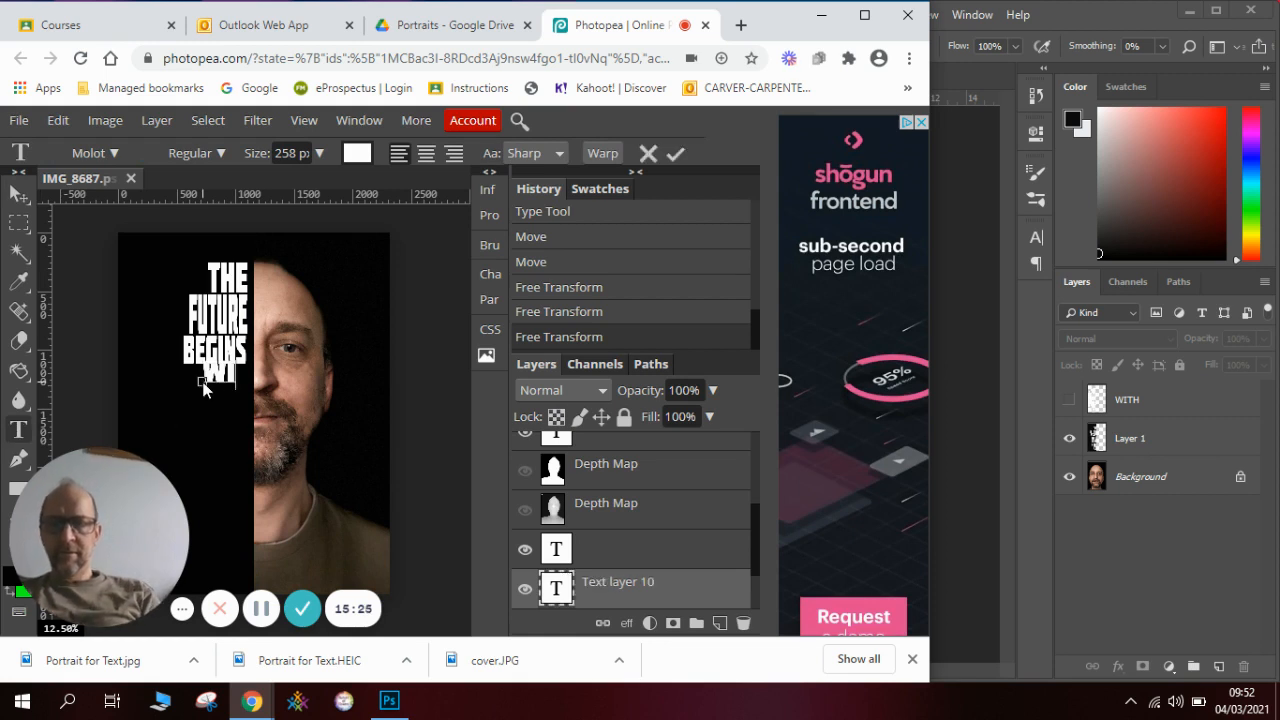
click(19, 193)
drag(214, 375, 193, 383)
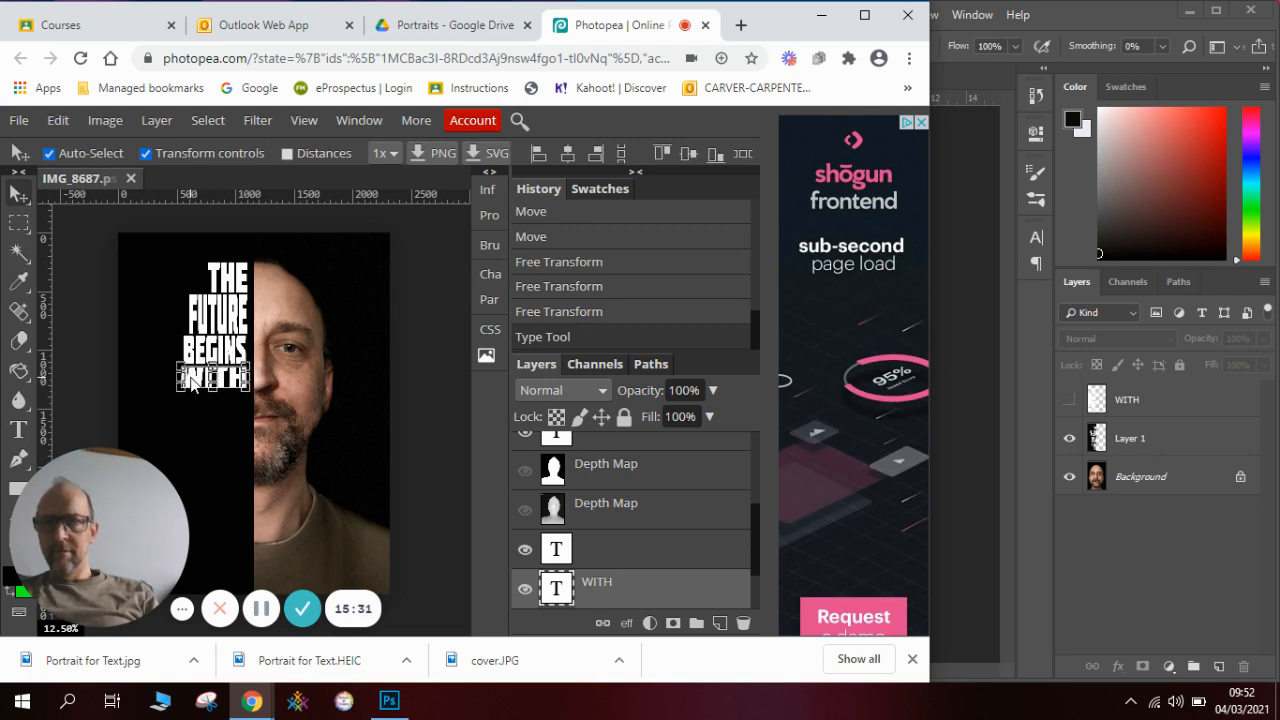
Step: Compare WITH against the finished Photoshop portrait and narrow the word from its outer edge
click(937, 332)
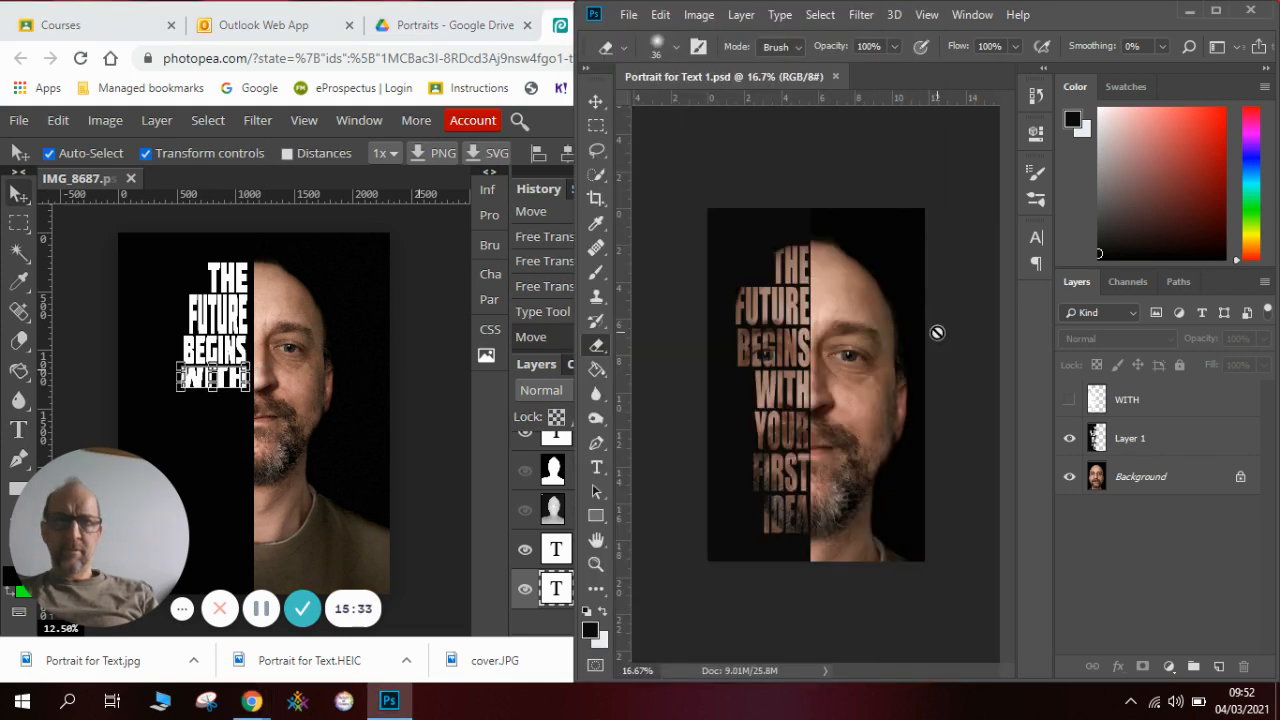
click(223, 425)
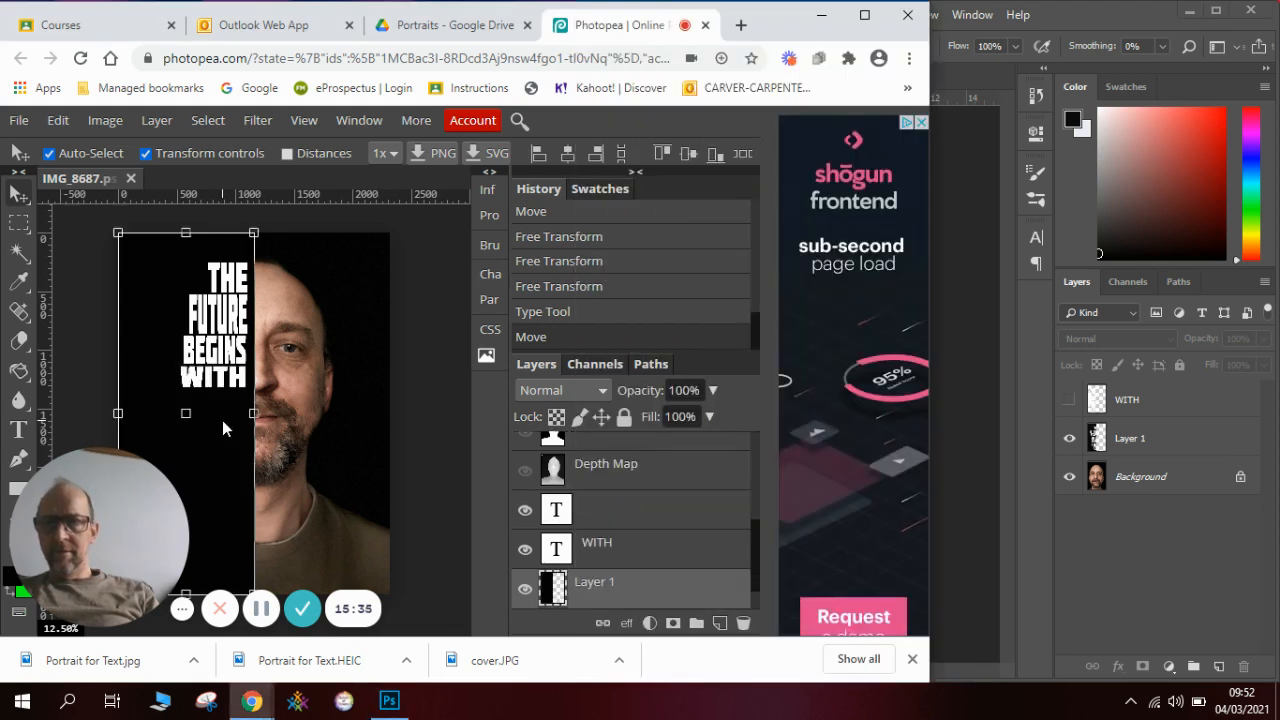
click(203, 383)
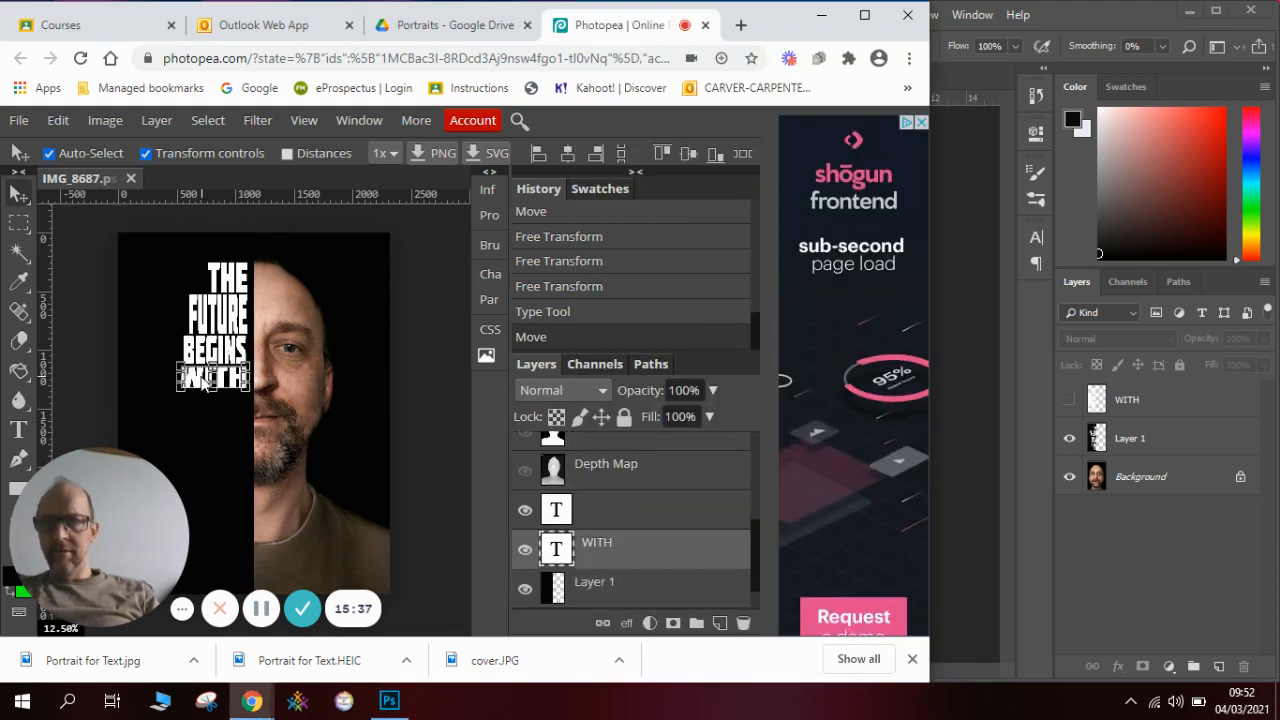
drag(181, 376, 192, 377)
Step: Set the text size to 250 px and add the word YOUR on its own layer below WITH
click(17, 430)
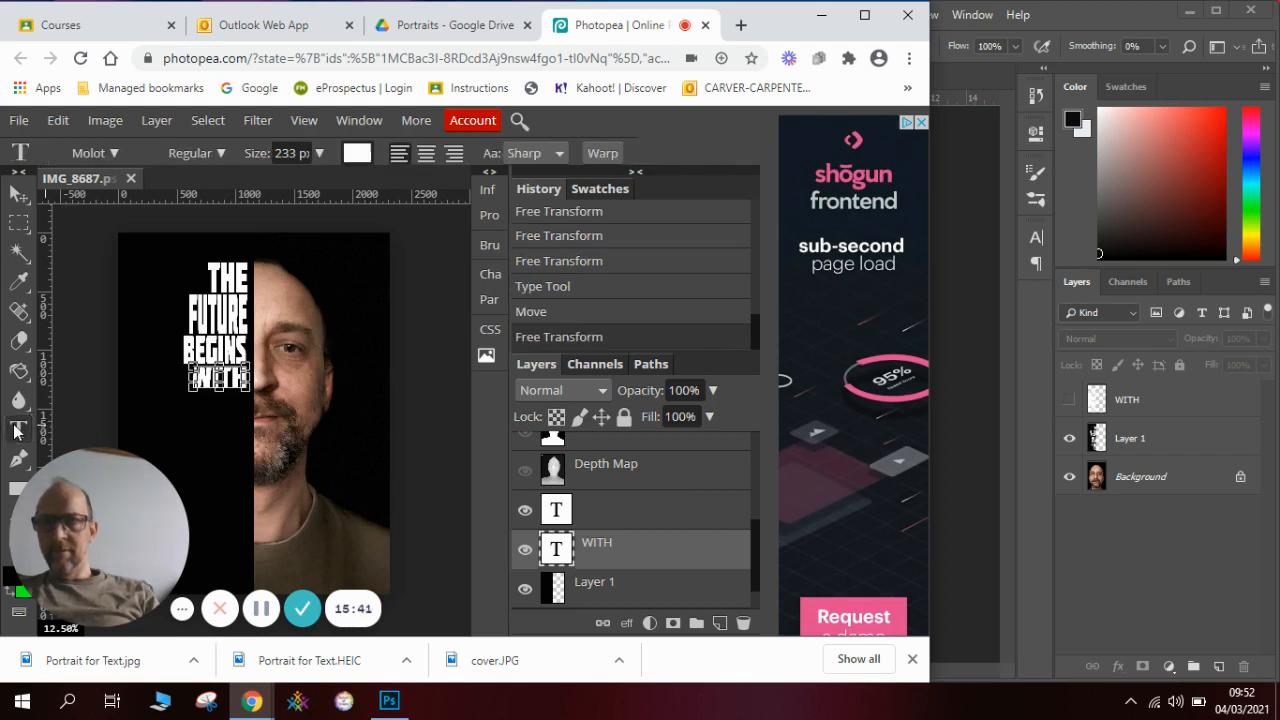
click(291, 153)
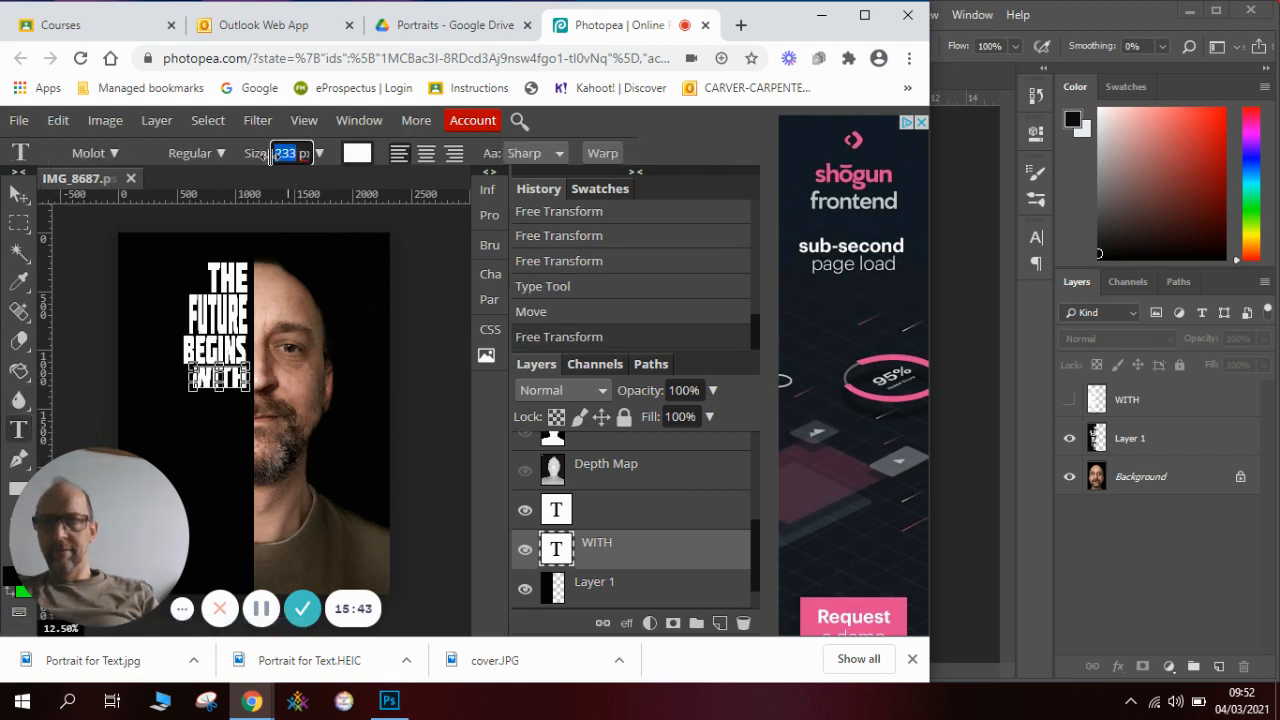
text(250)
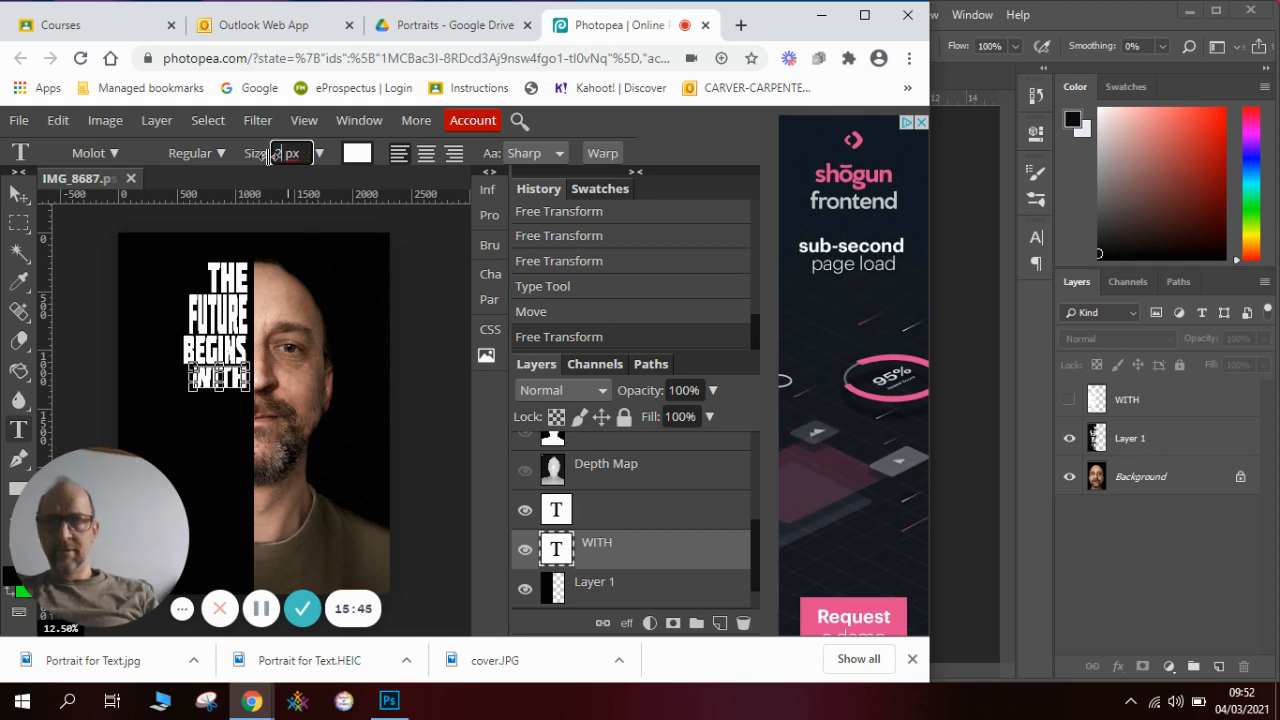
click(213, 432)
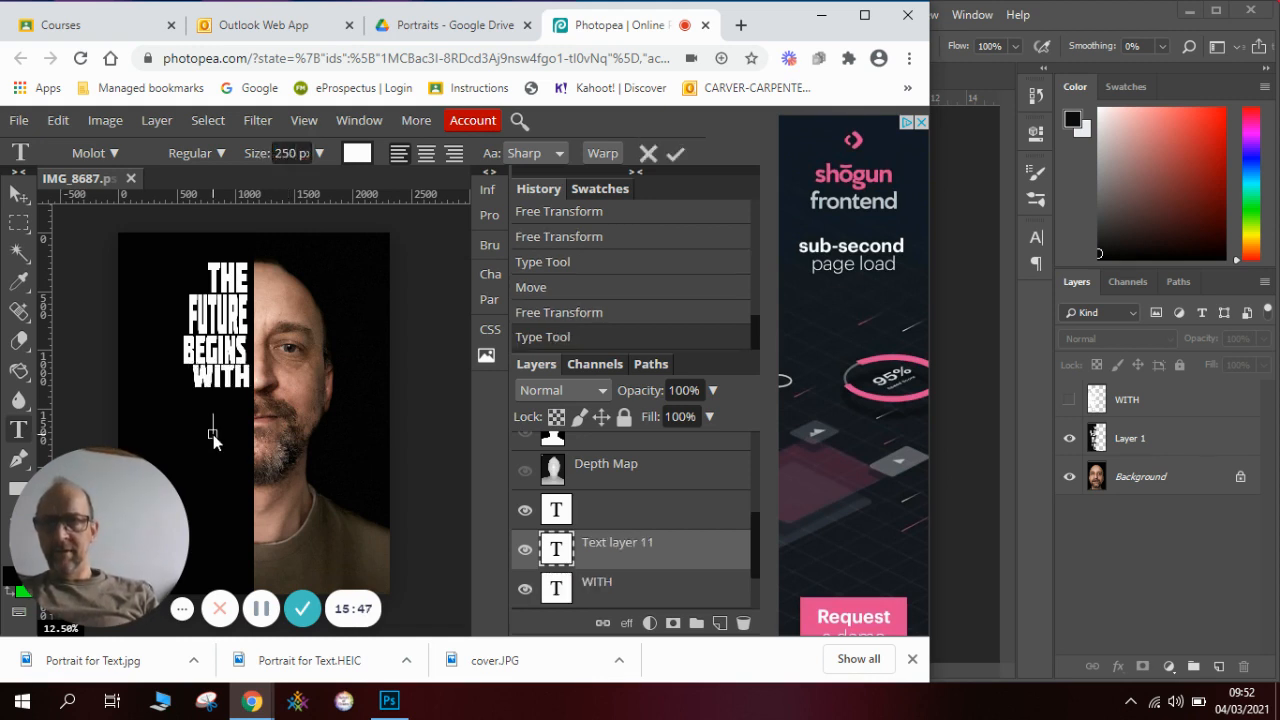
text(YOU)
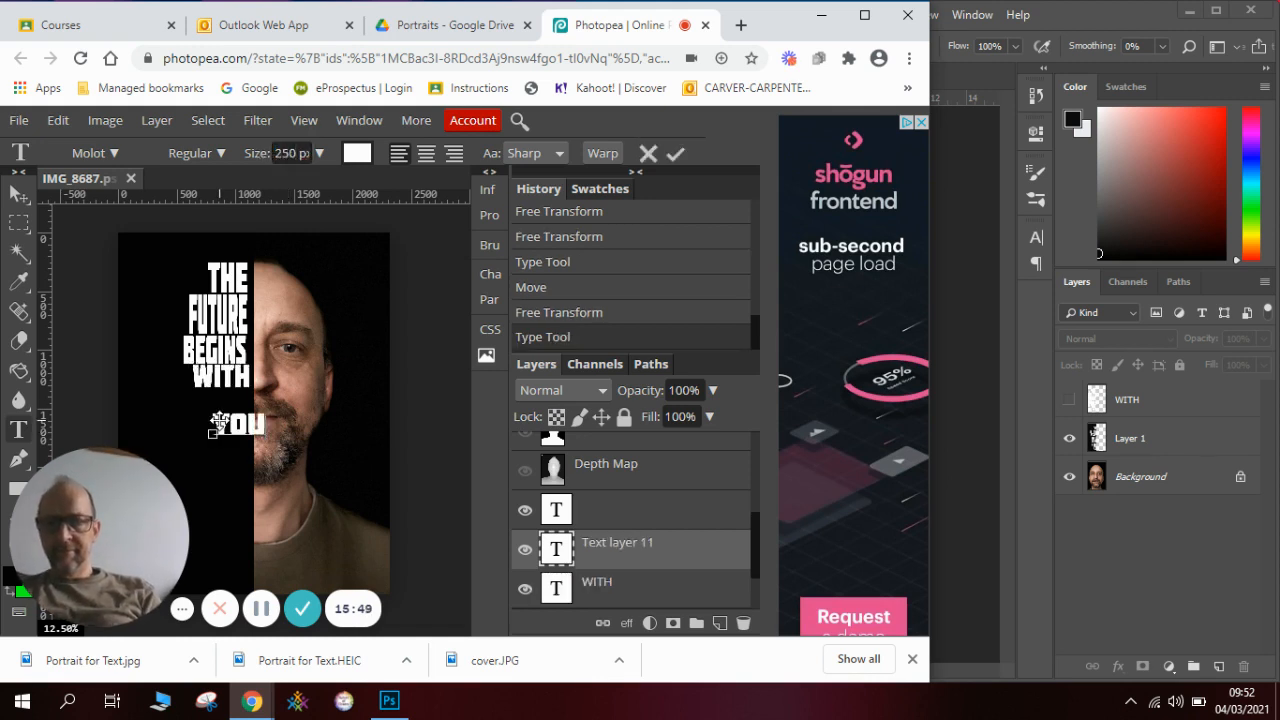
text(R)
Step: Move YOUR directly beneath WITH and narrow it to about 76% width so it ends near the dividing line
click(18, 192)
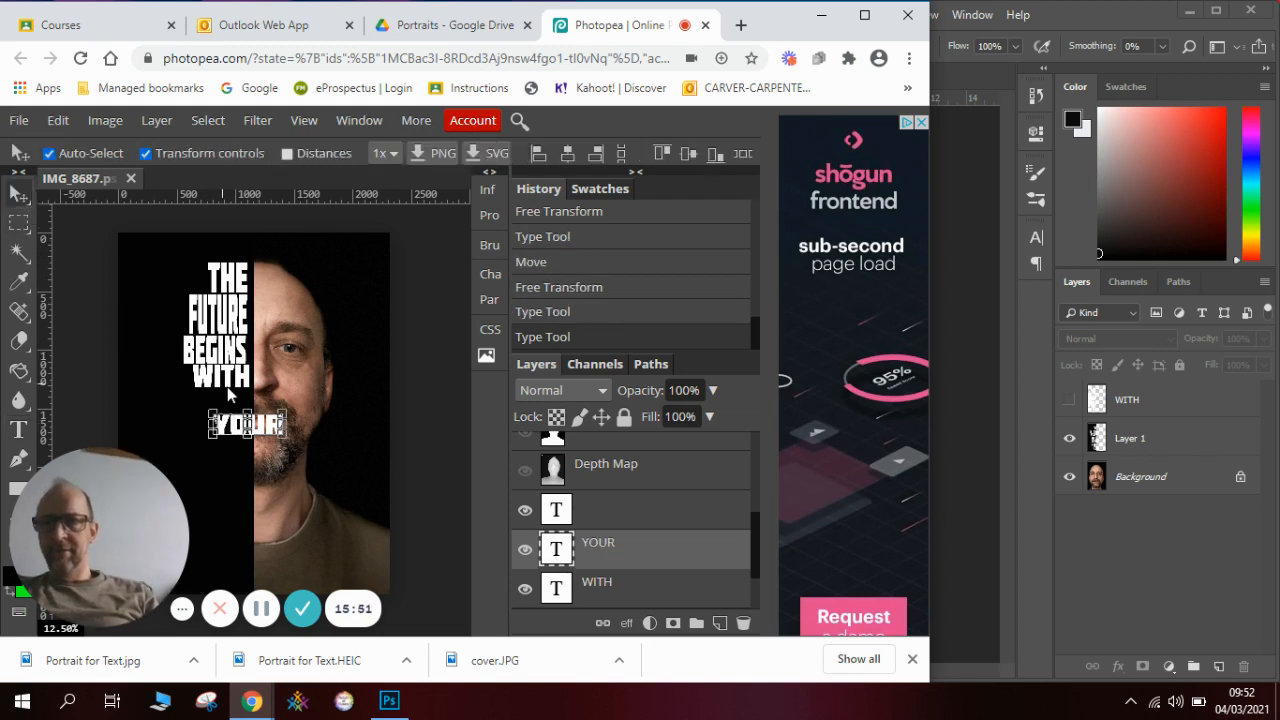
drag(228, 425, 199, 398)
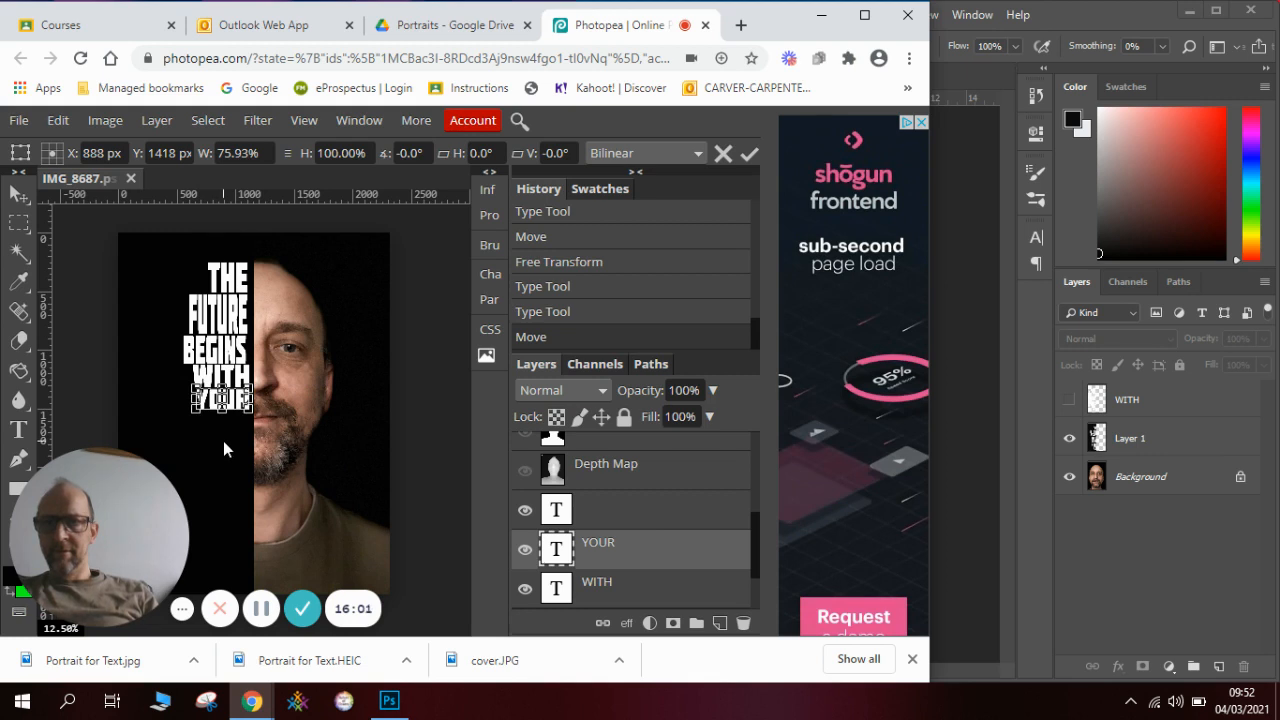
key(Return)
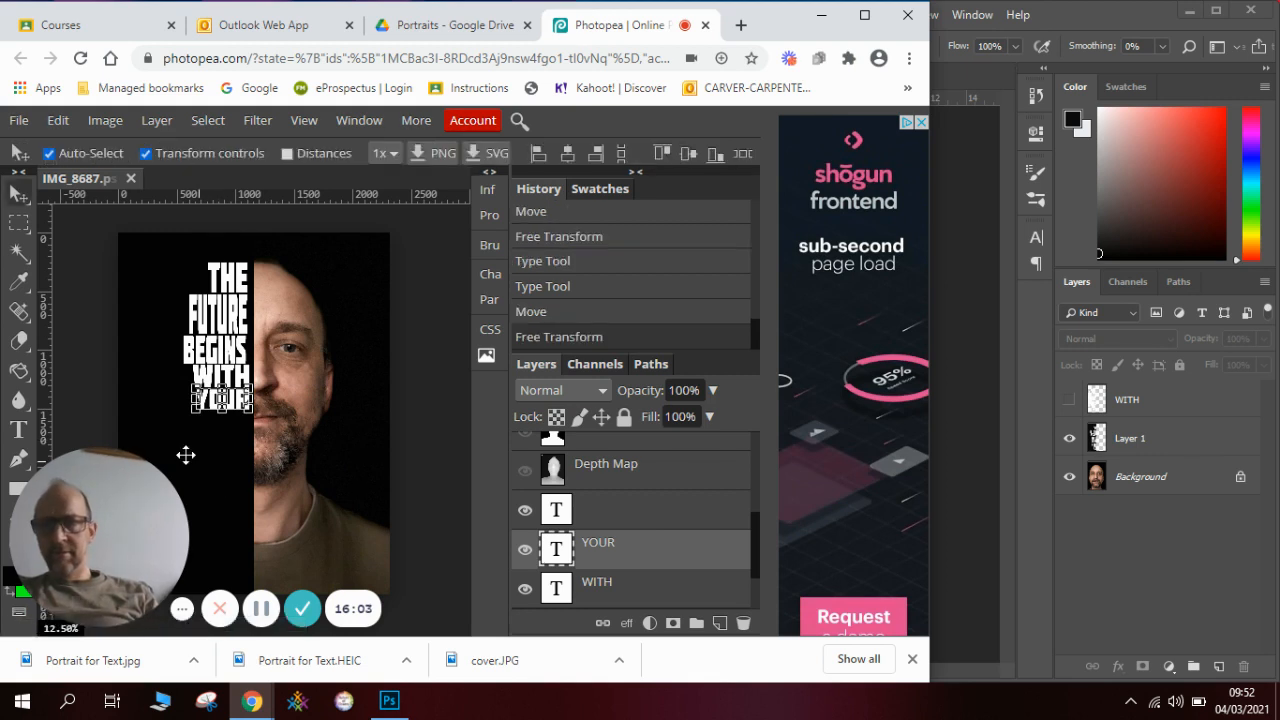
Step: Start a new text layer on the black half below YOUR
click(19, 430)
click(202, 446)
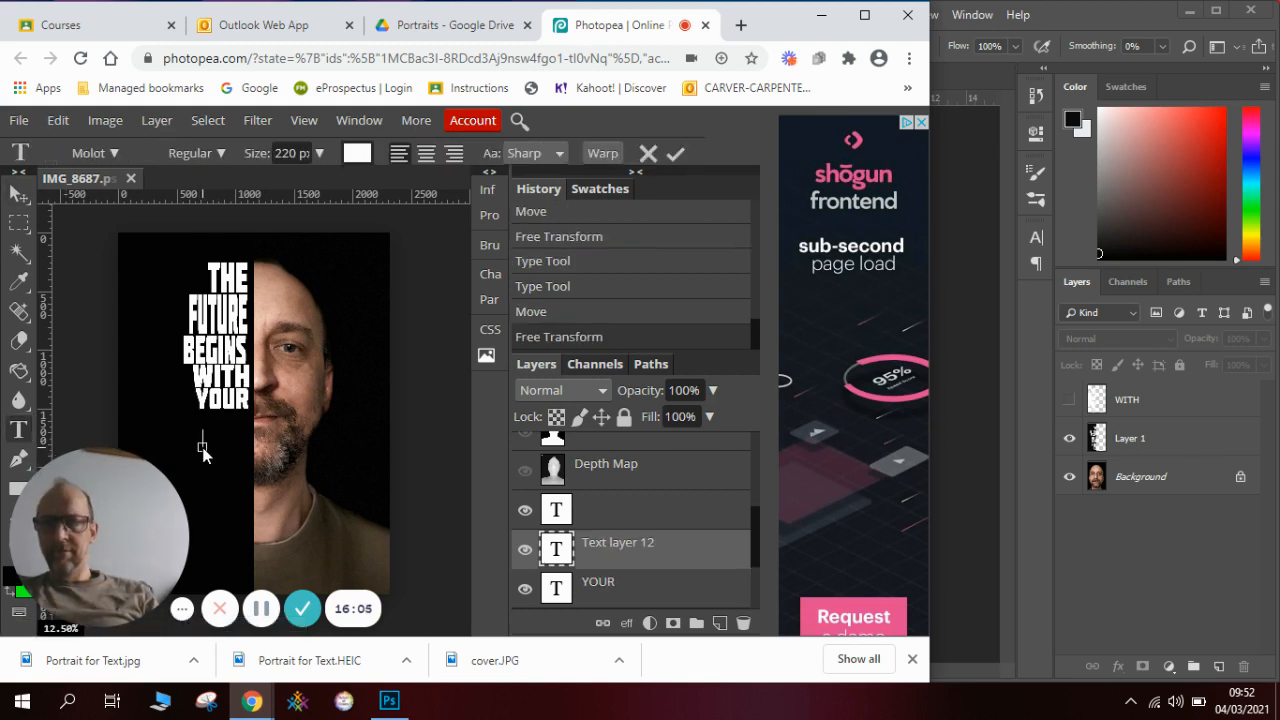
Step: Enter the word FIRST in the new text layer and place it directly beneath YOUR, aligned with the other words' right edge
text(FIS)
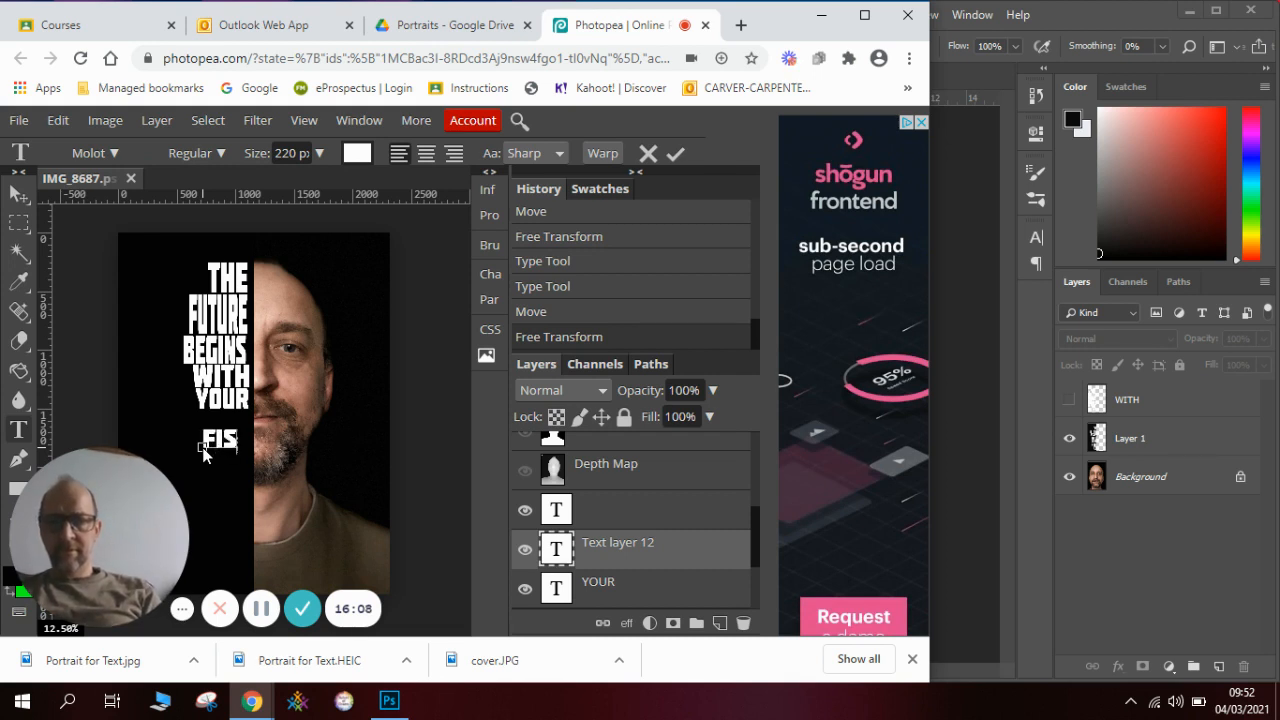
key(BackSpace)
text(RST)
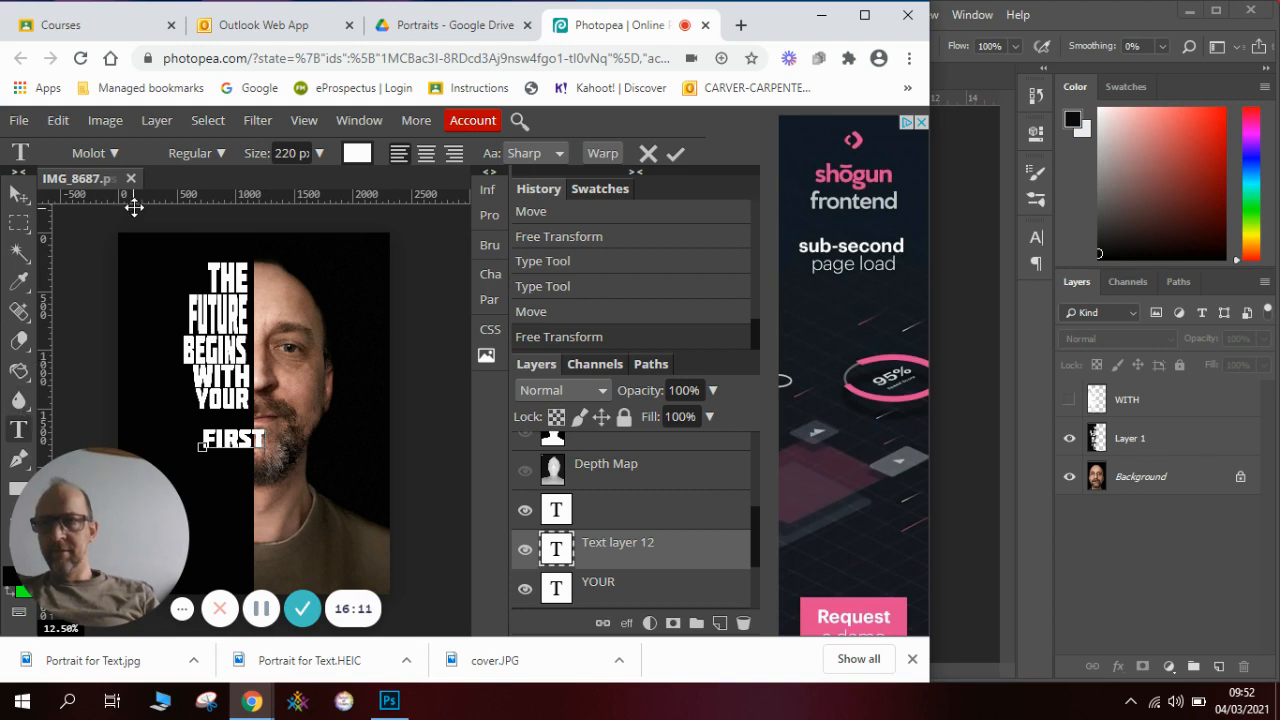
click(18, 193)
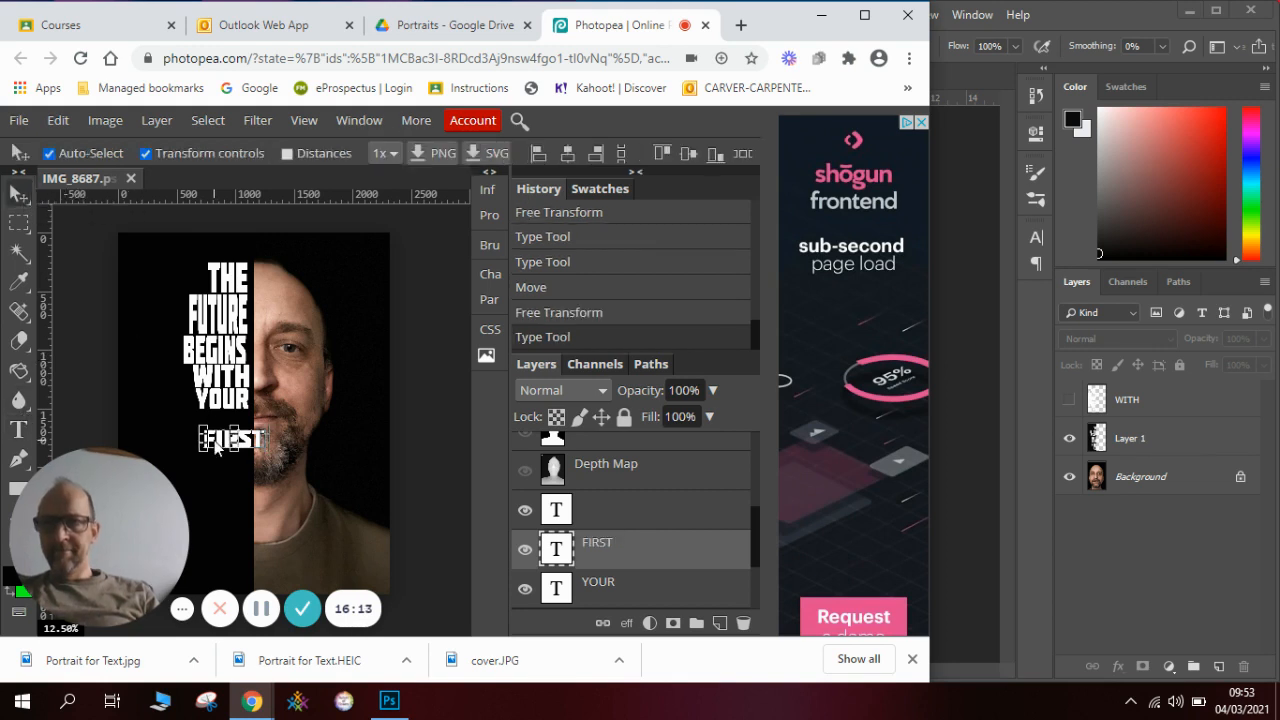
drag(201, 436, 200, 430)
click(200, 447)
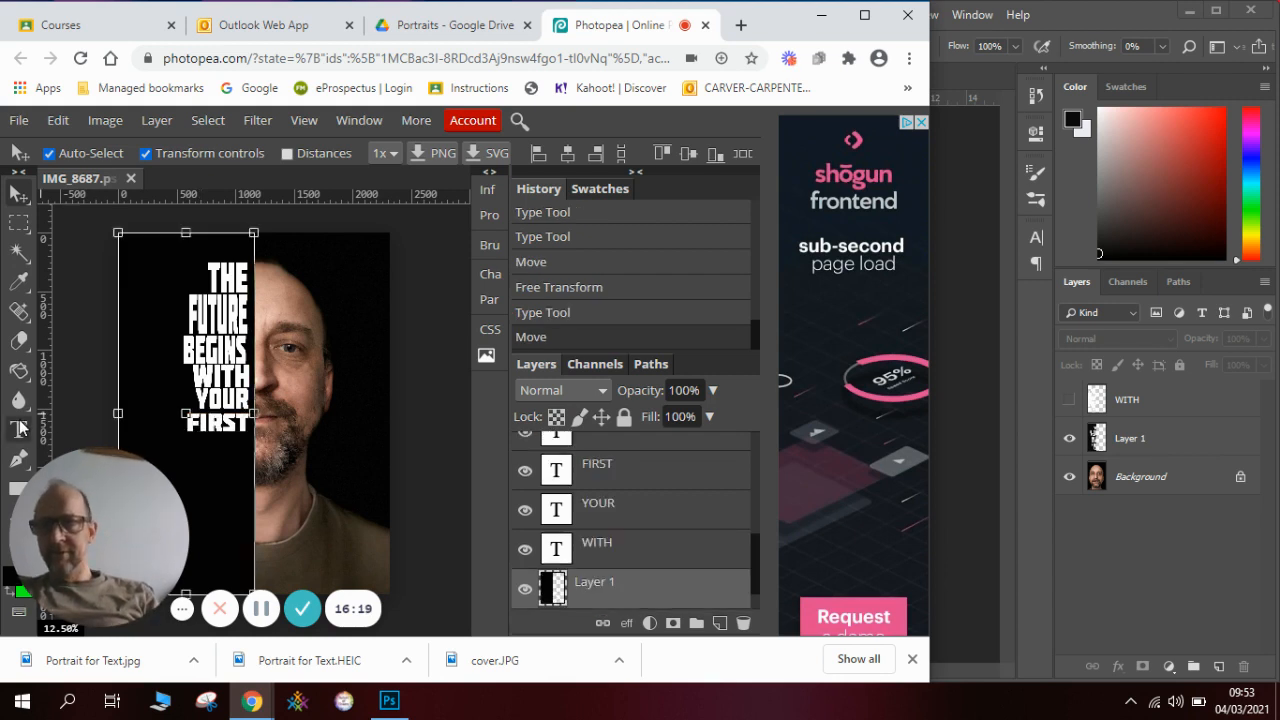
Step: Add a text layer reading IDEA and place it directly beneath FIRST, aligned with the column's right edge
click(18, 429)
click(226, 456)
text(IDEA)
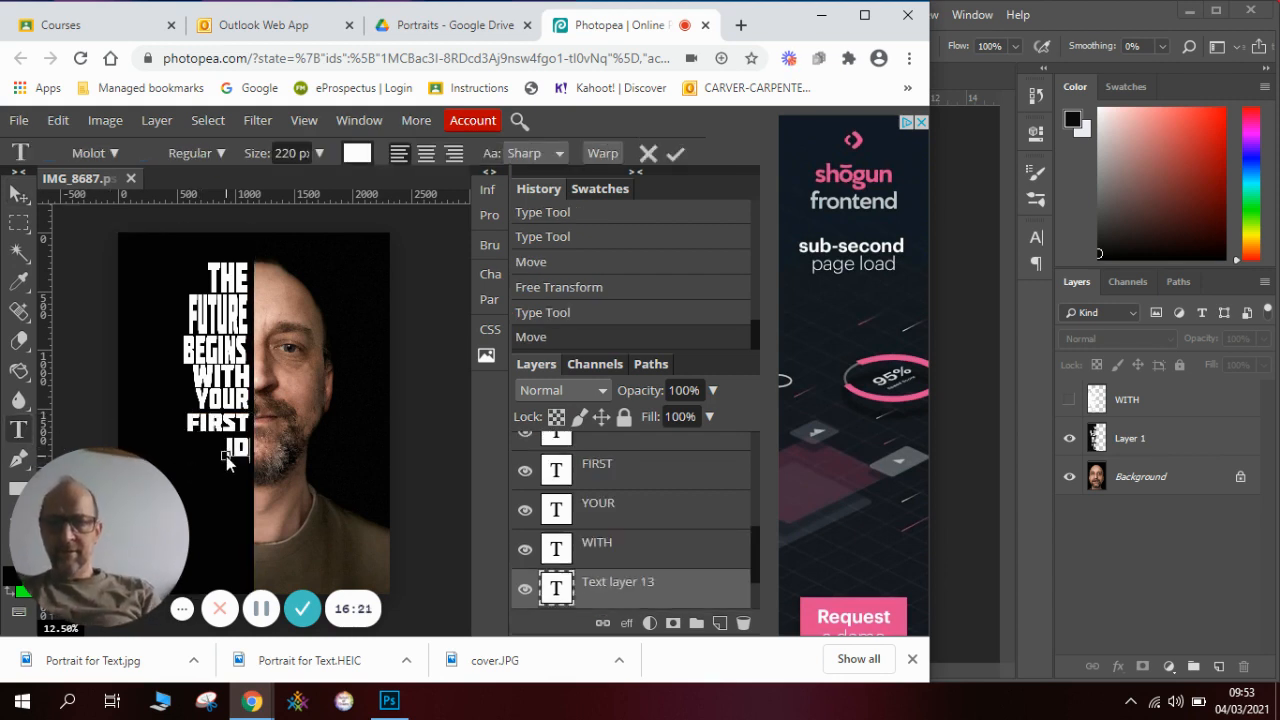
click(18, 193)
drag(238, 455, 206, 448)
Step: Move IDEA further down to leave a gap below FIRST and stretch its height to about 125%
click(958, 367)
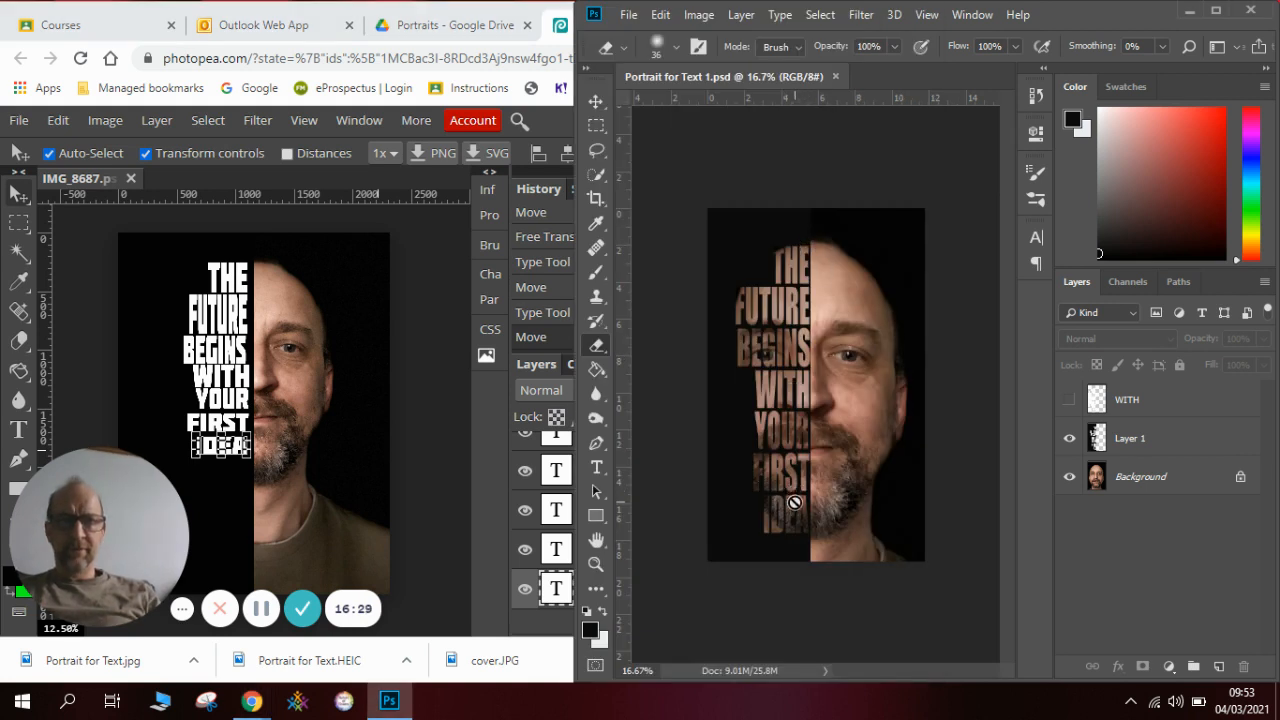
click(234, 448)
drag(236, 449, 236, 474)
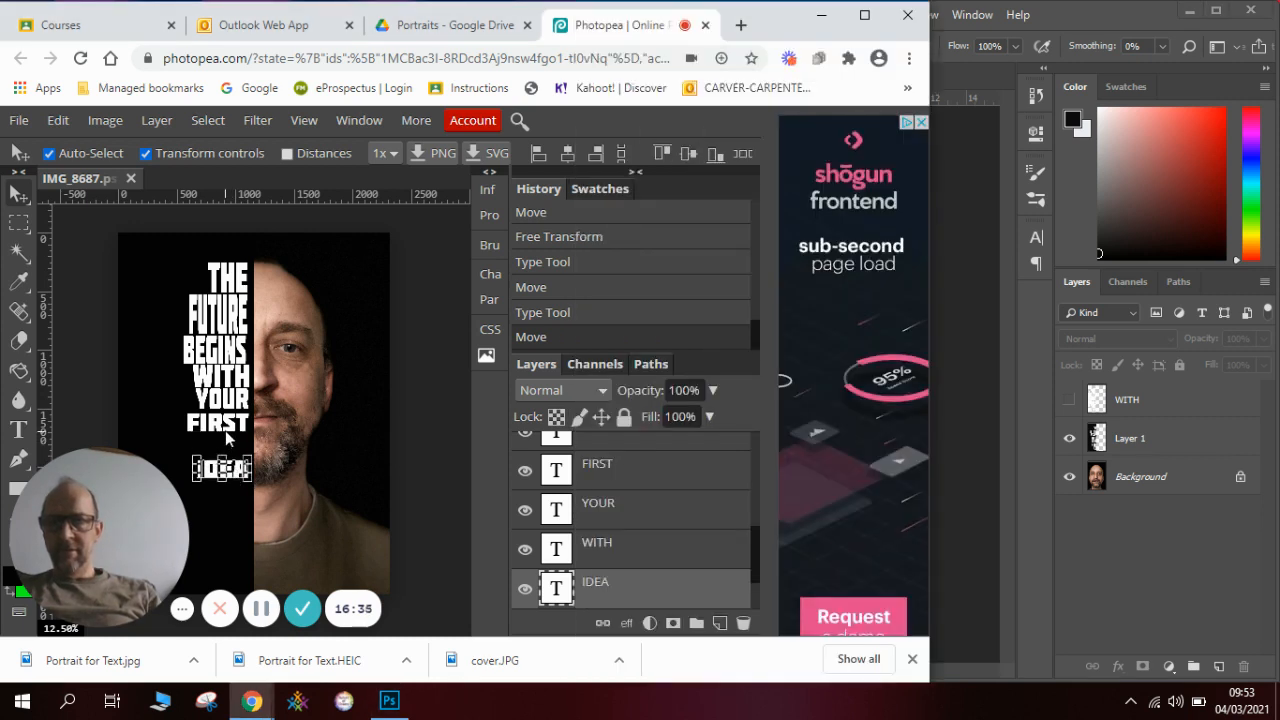
drag(222, 452, 236, 424)
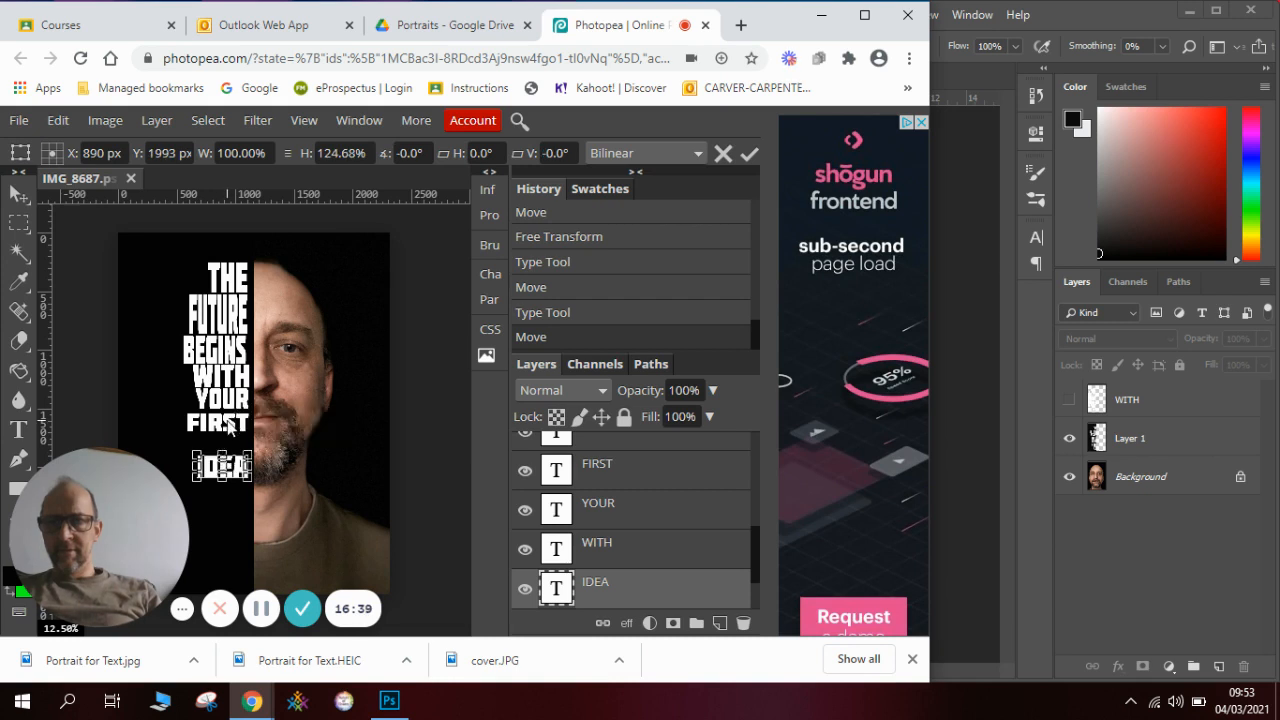
click(19, 193)
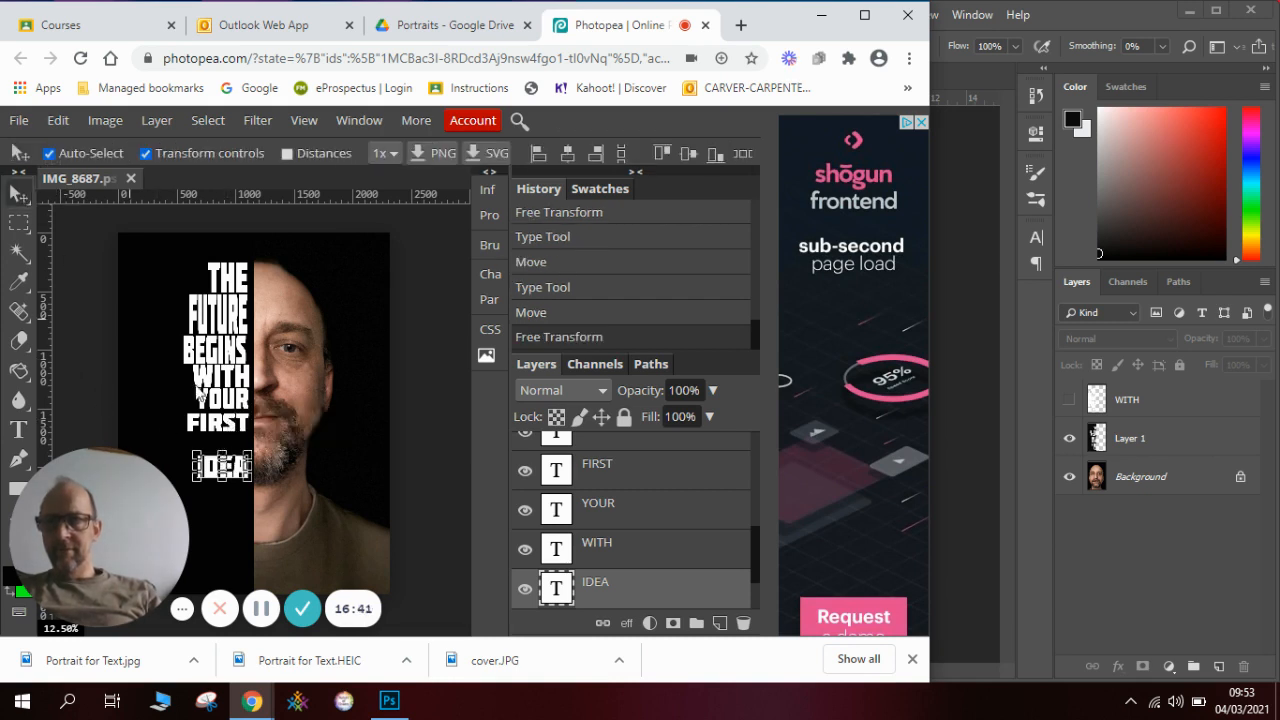
Step: Move FIRST down to sit just above IDEA and stretch its height to about 125%
click(203, 425)
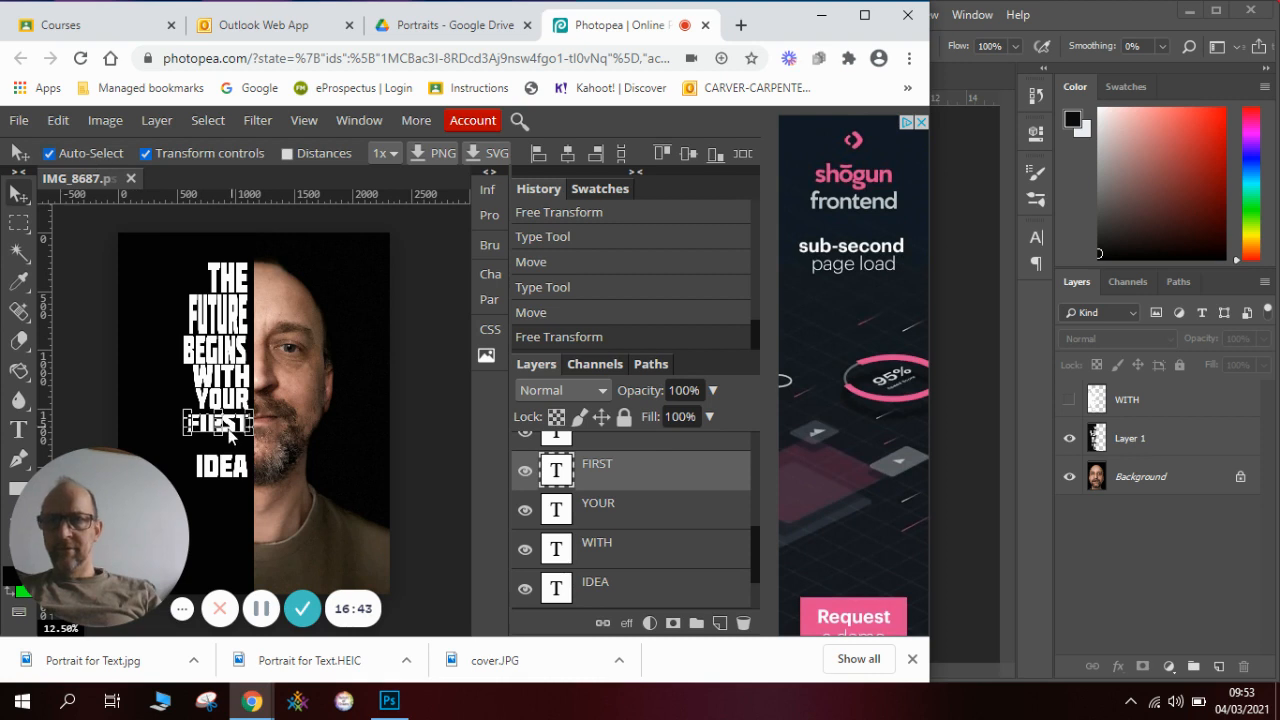
drag(210, 428, 205, 447)
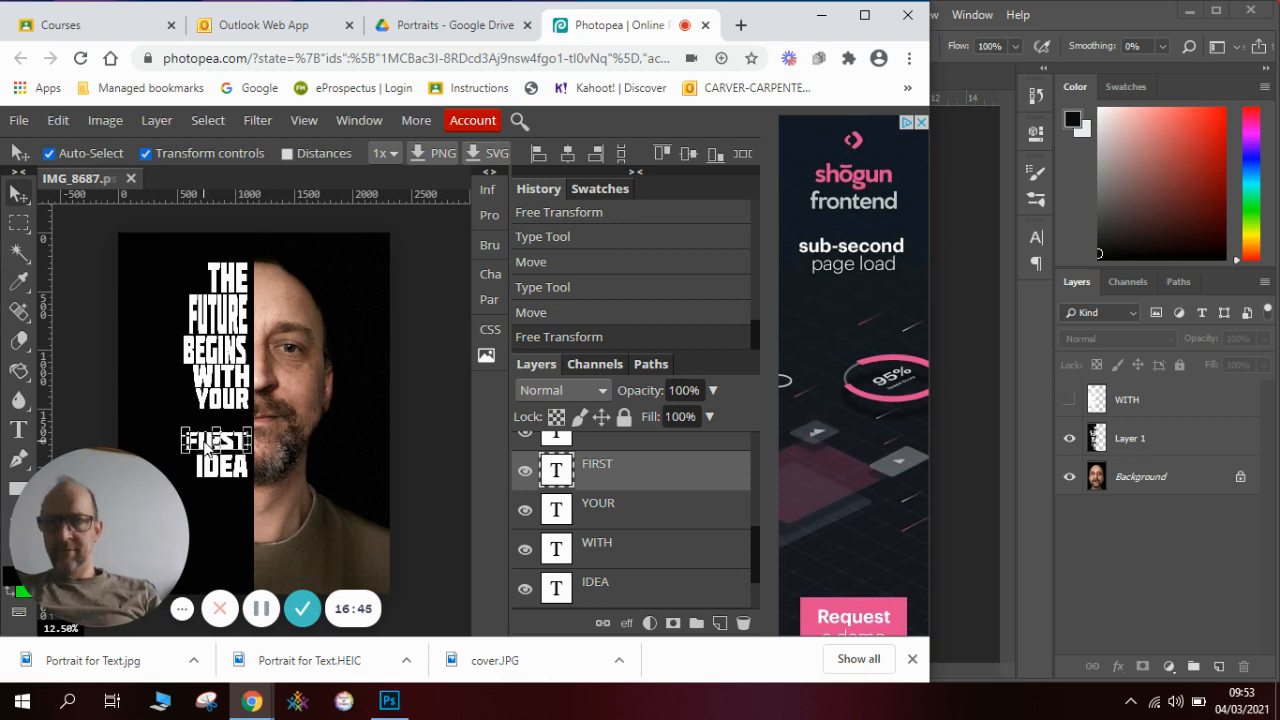
key(ctrl+t)
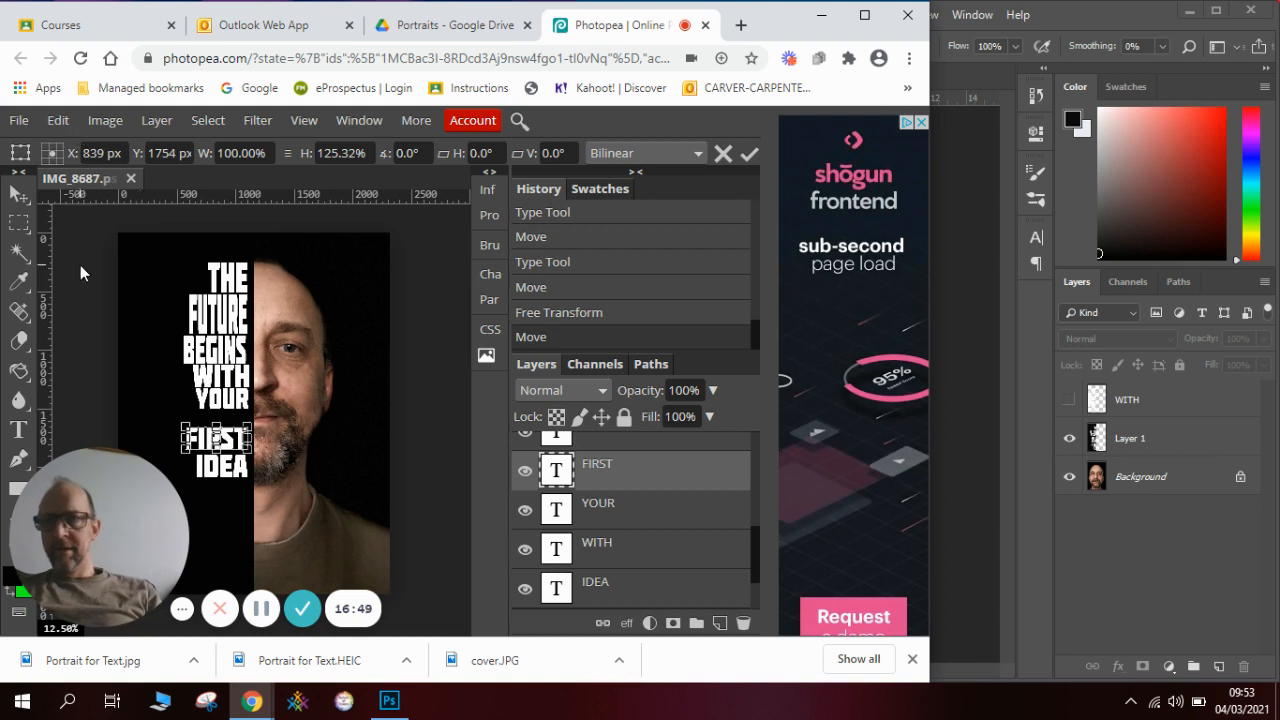
click(22, 194)
Step: Reposition FIRST, IDEA, YOUR, WITH, BEGINS and FUTURE so the stacked words are evenly spaced in the column
click(205, 396)
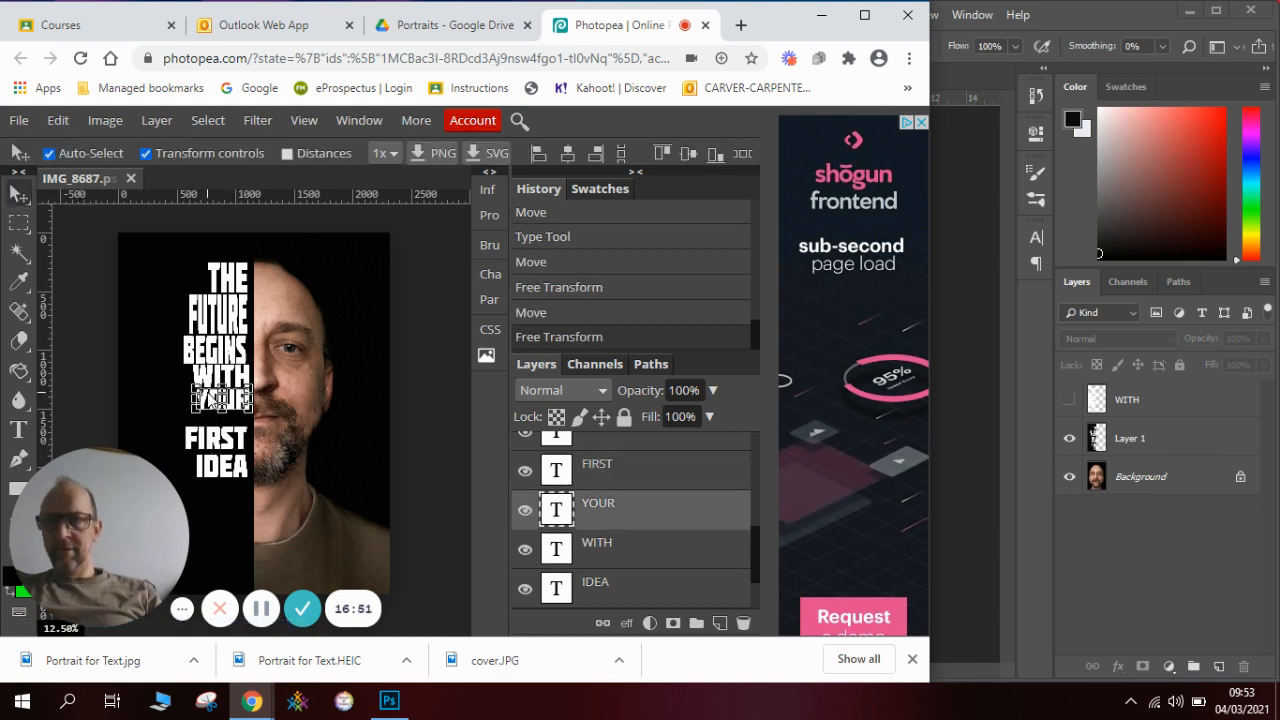
click(218, 438)
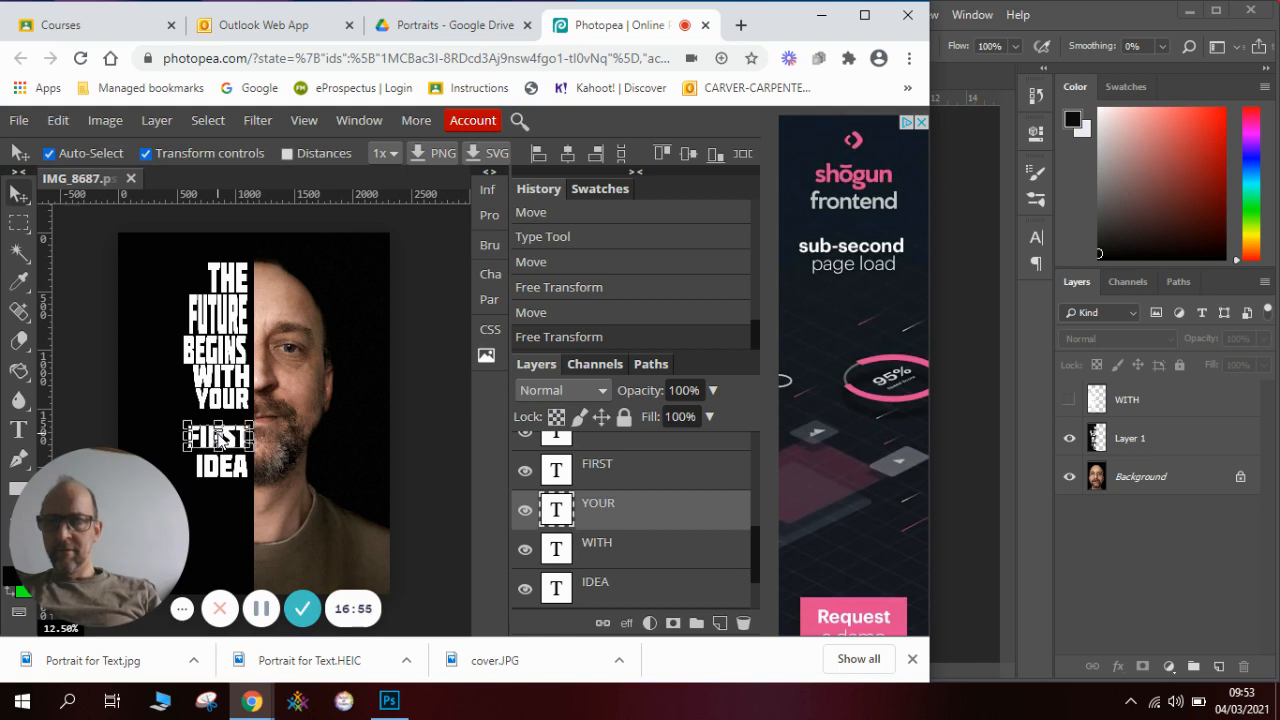
click(218, 438)
drag(238, 470, 240, 464)
click(240, 399)
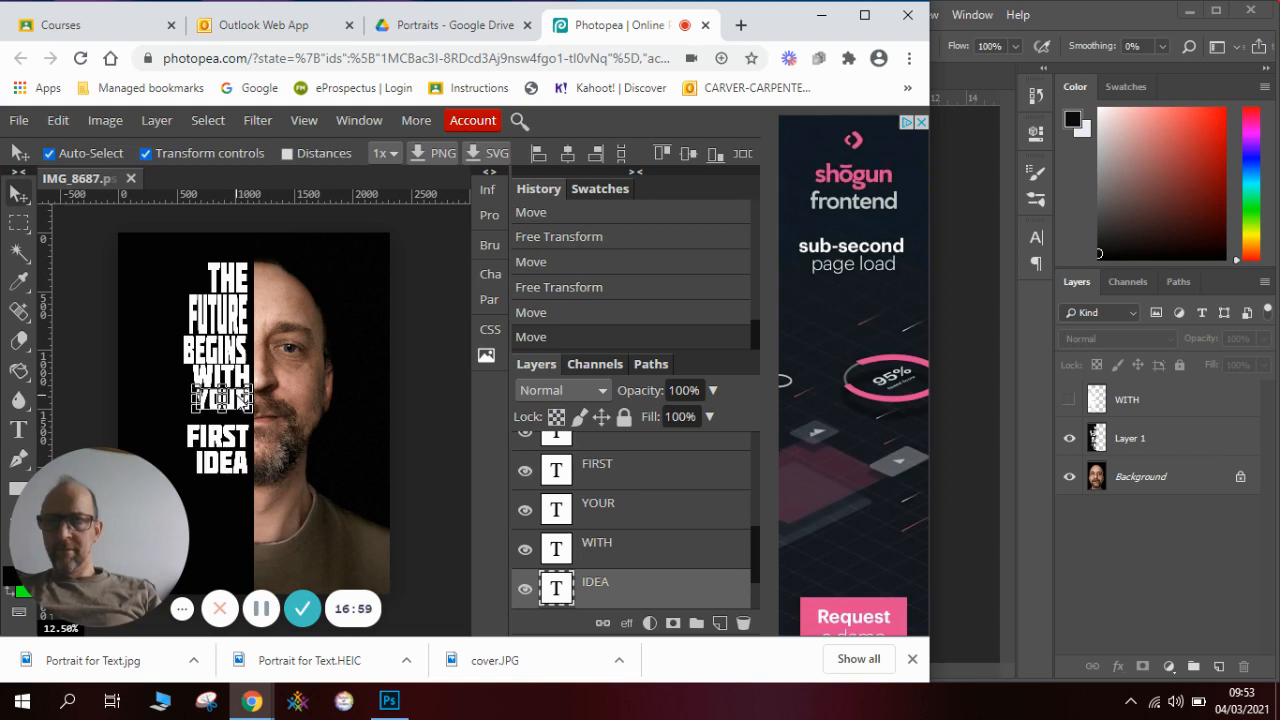
drag(240, 399, 237, 328)
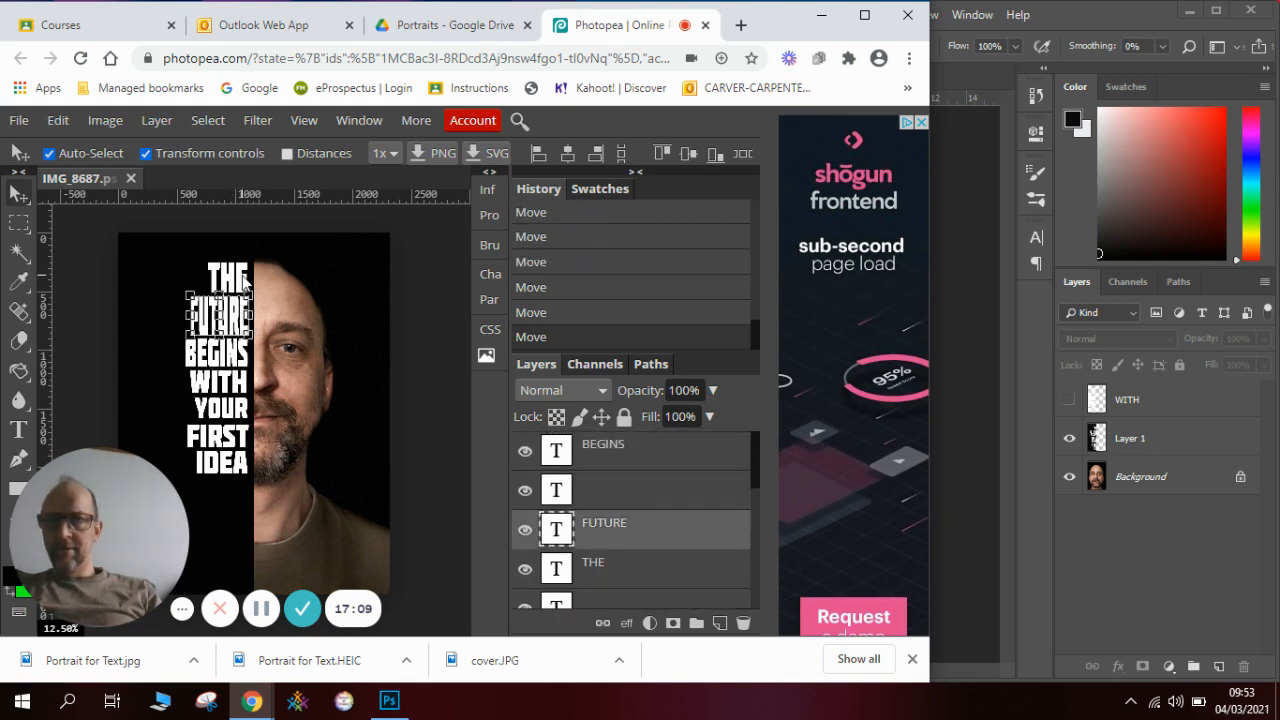
click(245, 284)
click(372, 324)
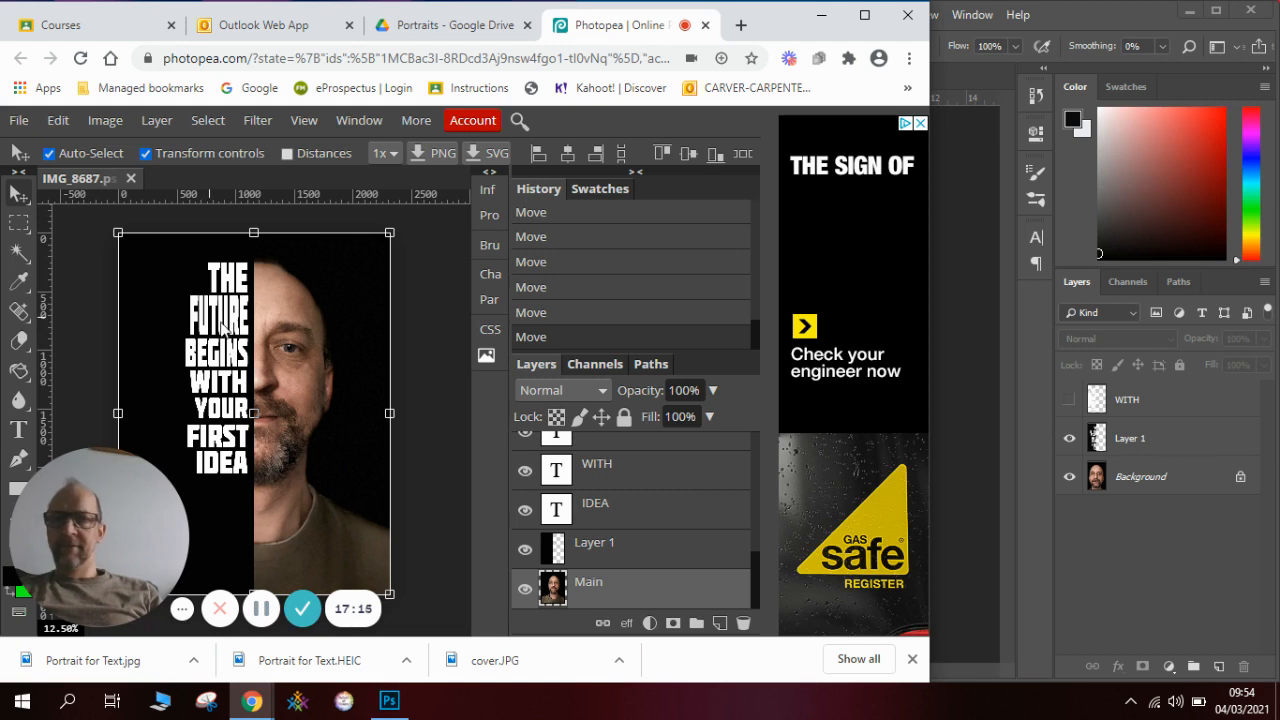
click(642, 522)
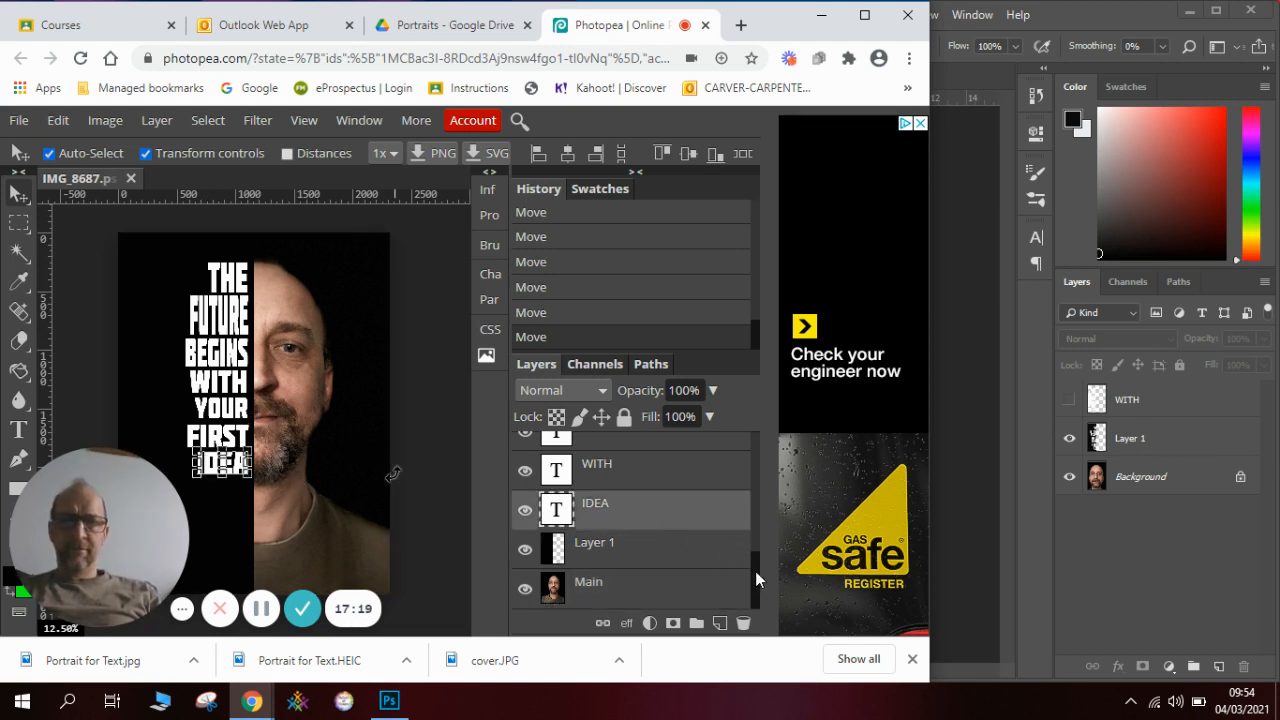
drag(755, 571, 752, 506)
shift+click(648, 548)
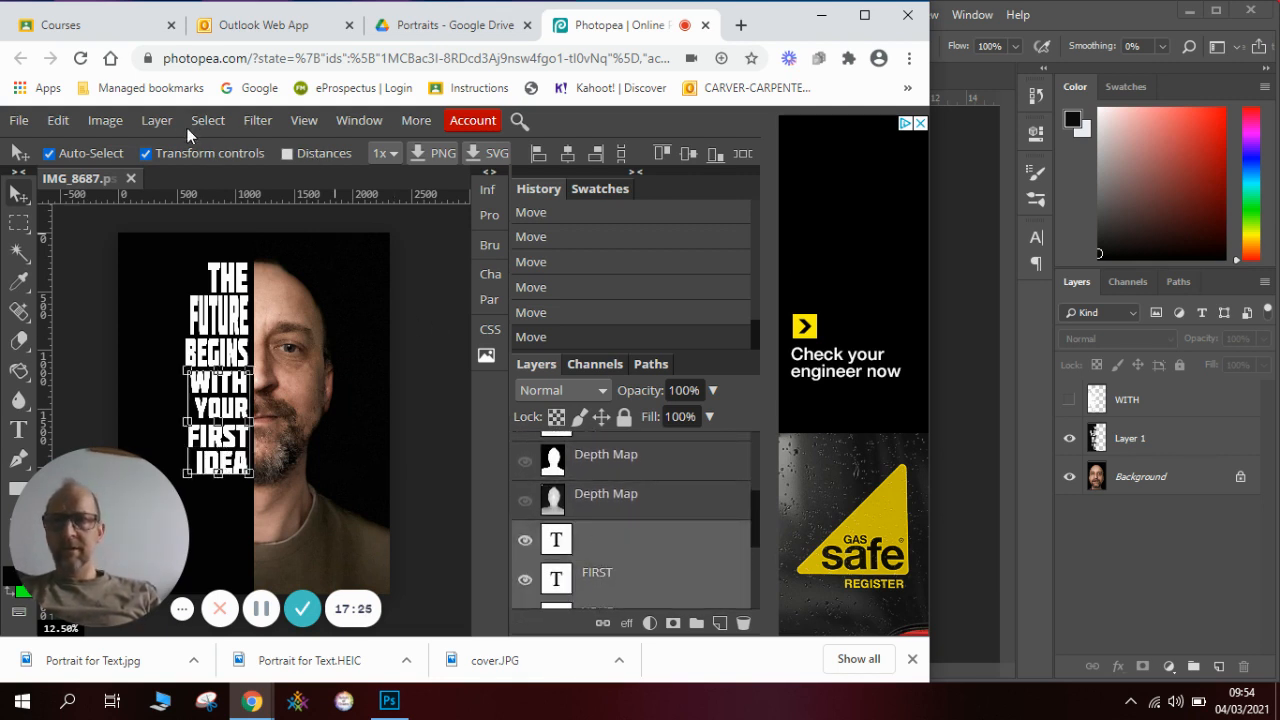
click(160, 121)
mouse_move(252, 347)
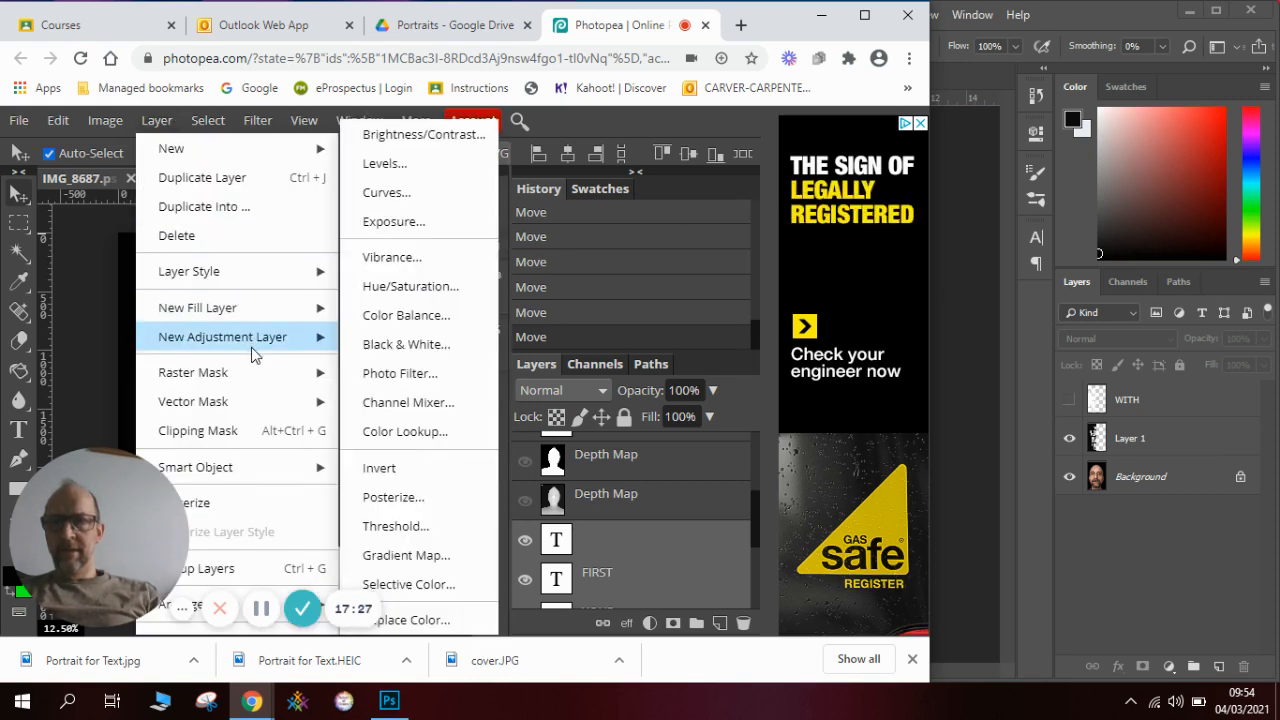
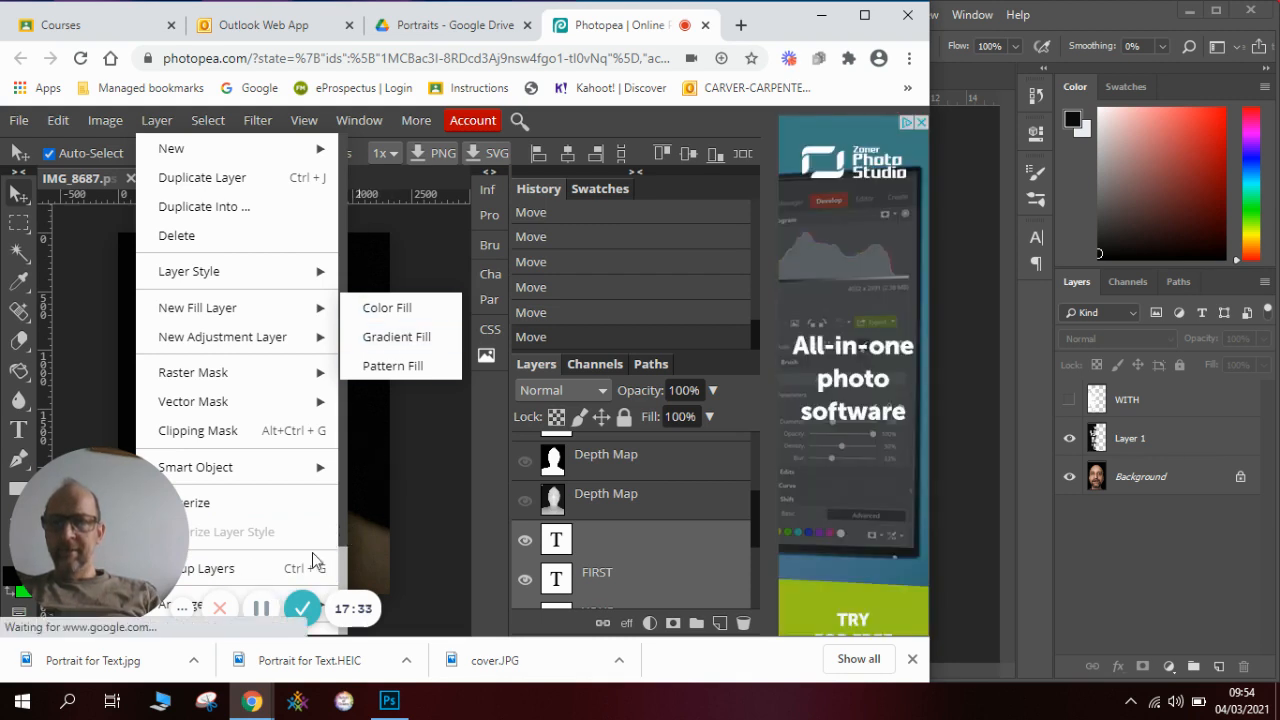
click(184, 614)
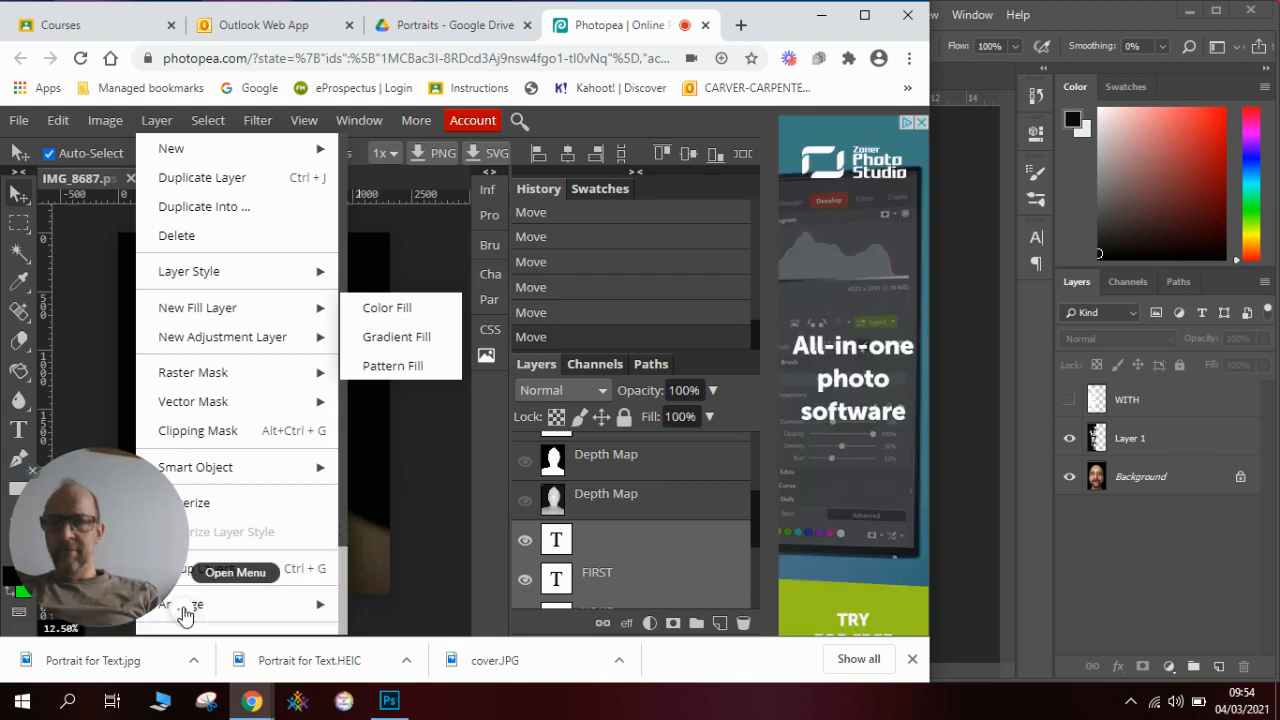
mouse_move(222, 612)
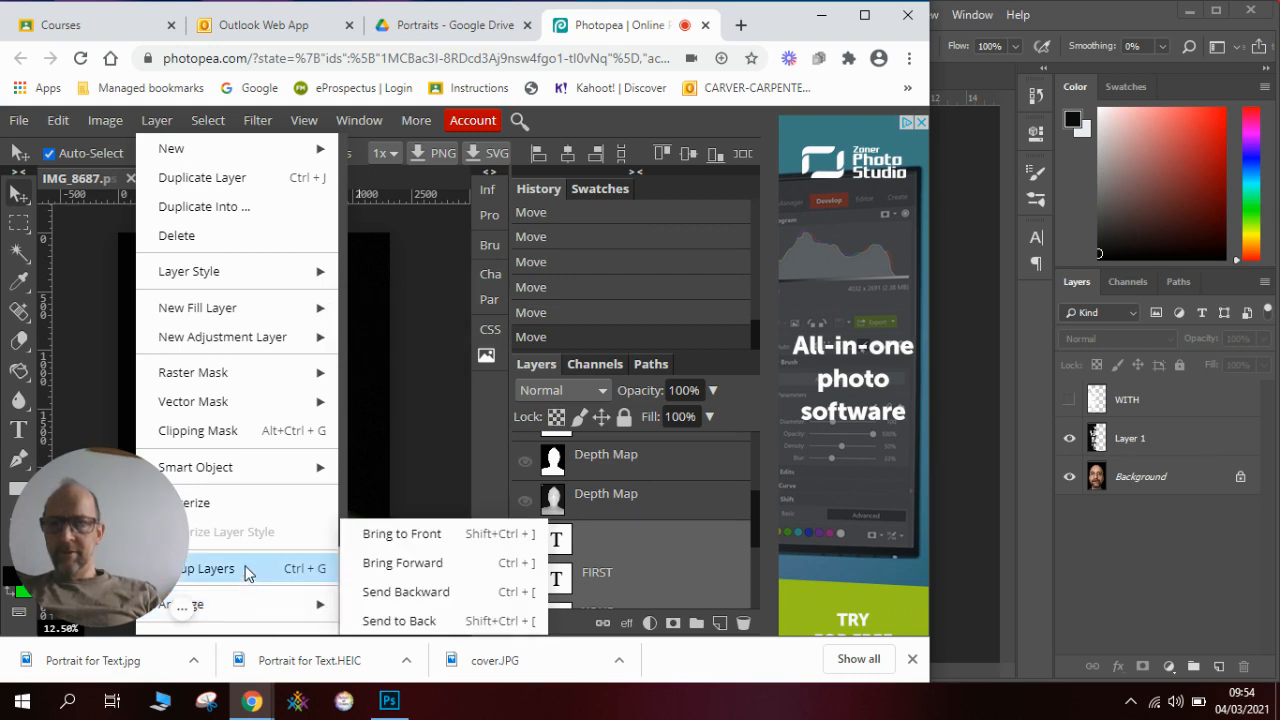
click(379, 416)
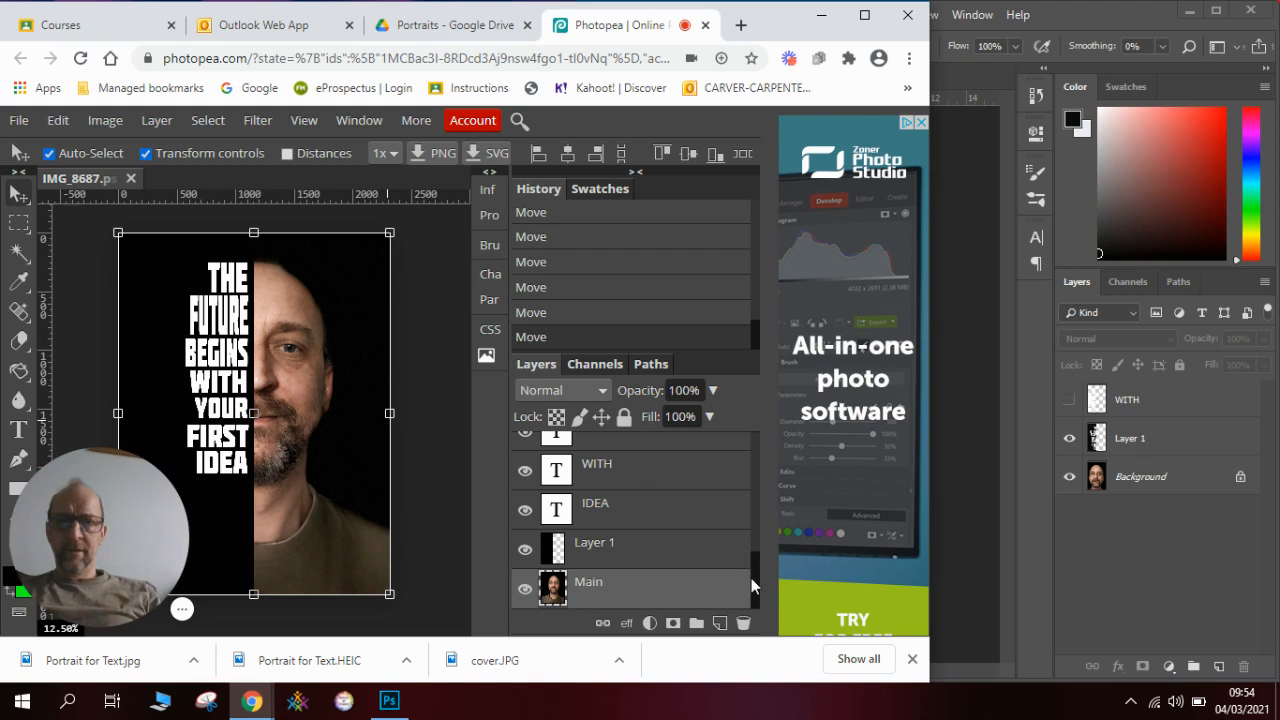
Step: Merge the text layers from BEGINS down to the last one above the depth maps into a single layer
drag(751, 578, 749, 443)
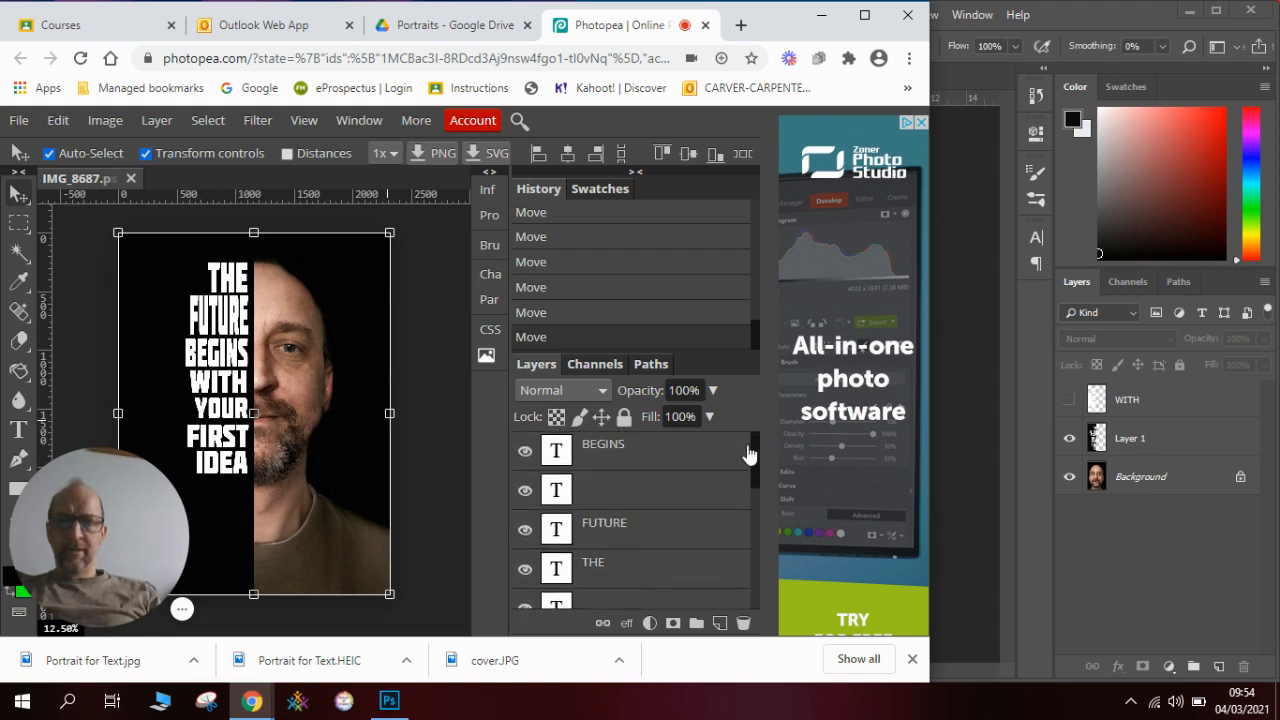
click(675, 457)
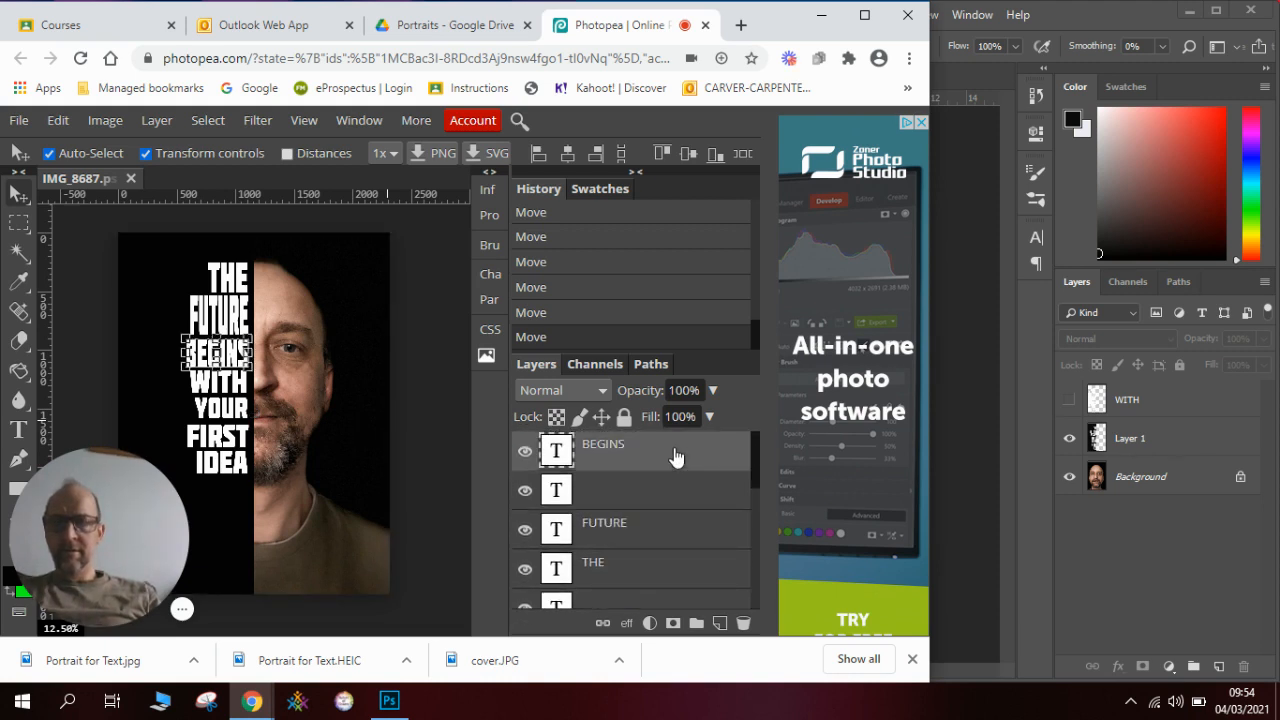
shift+click(660, 600)
right_click(652, 582)
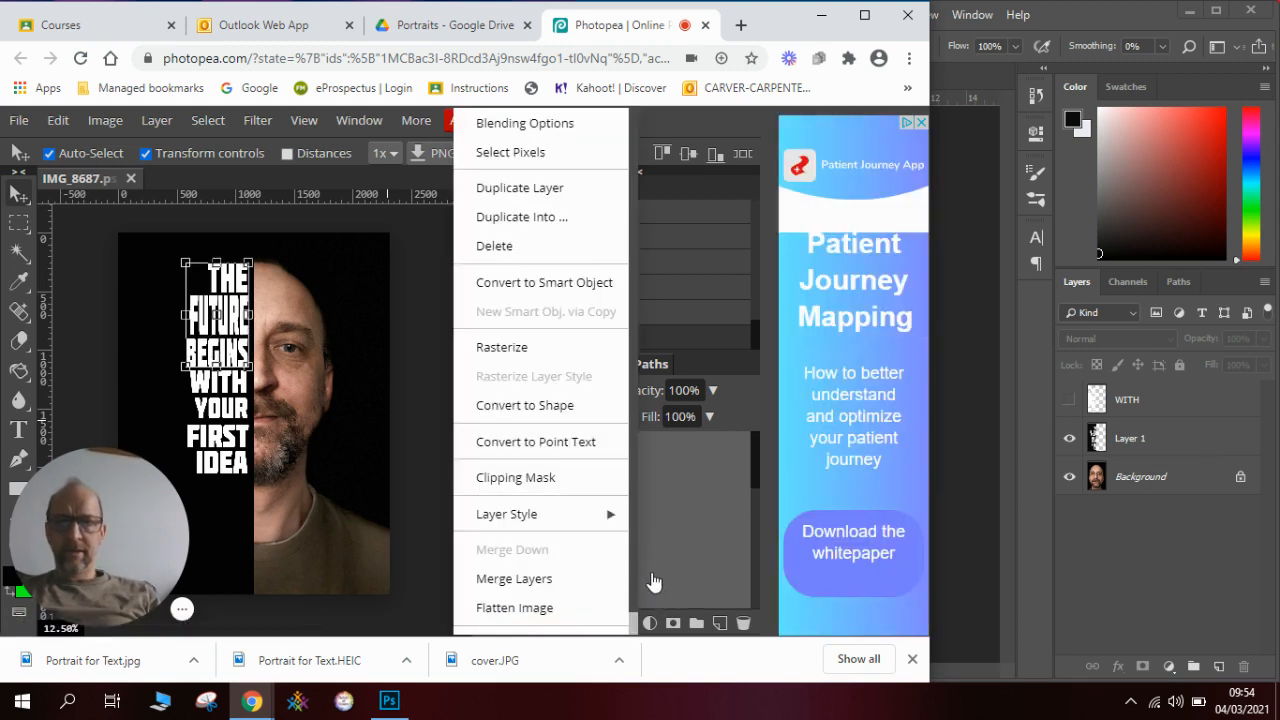
click(530, 586)
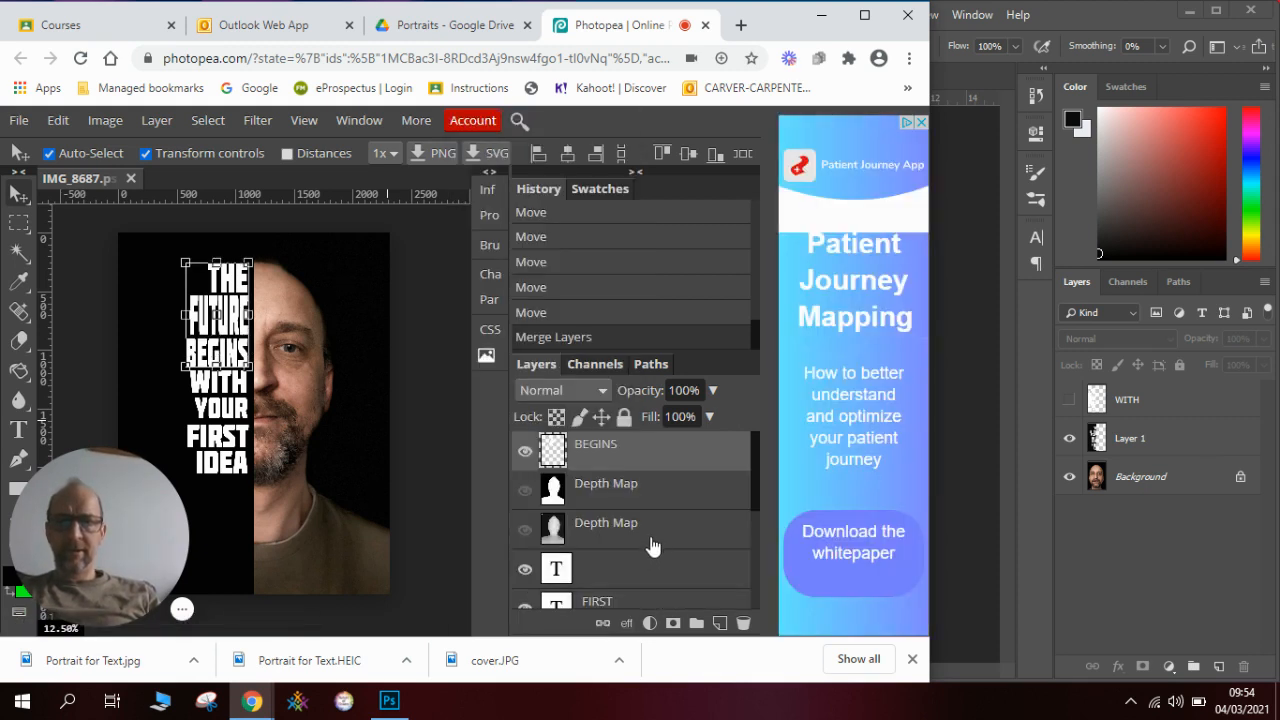
Step: Merge the unnamed text layer below the depth maps with the FIRST, YOUR, WITH and IDEA layers
click(667, 498)
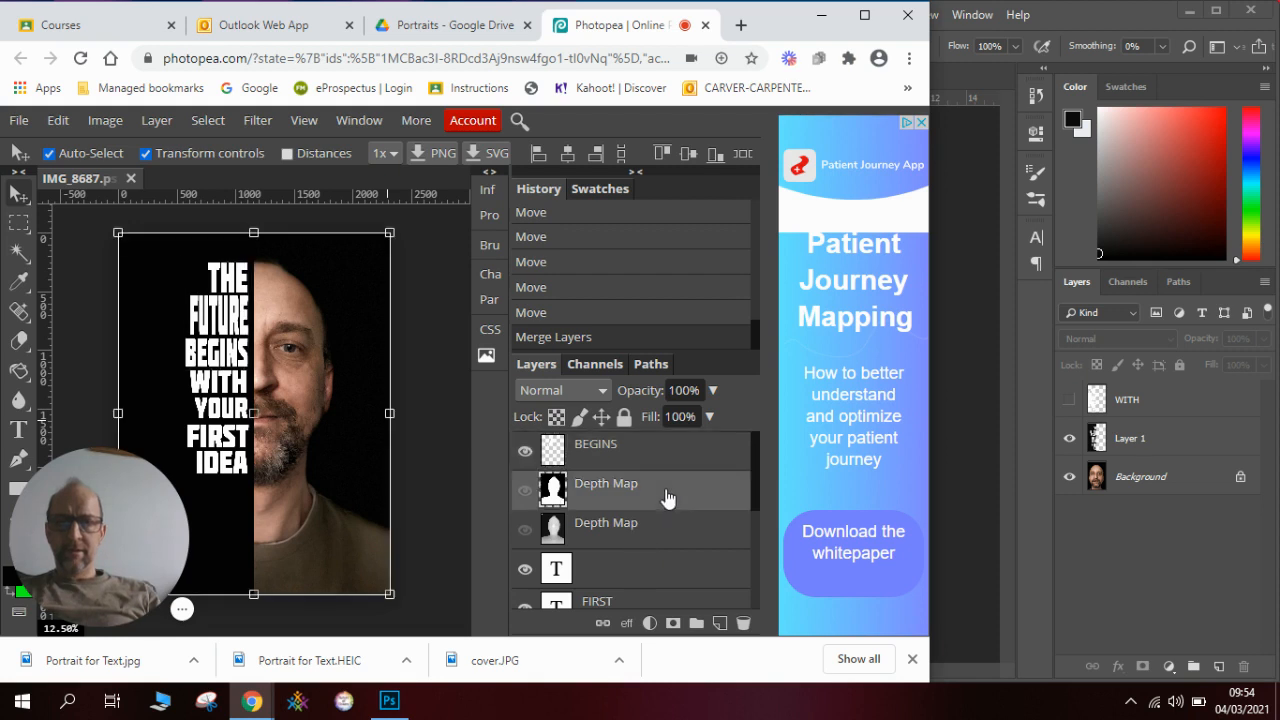
click(642, 578)
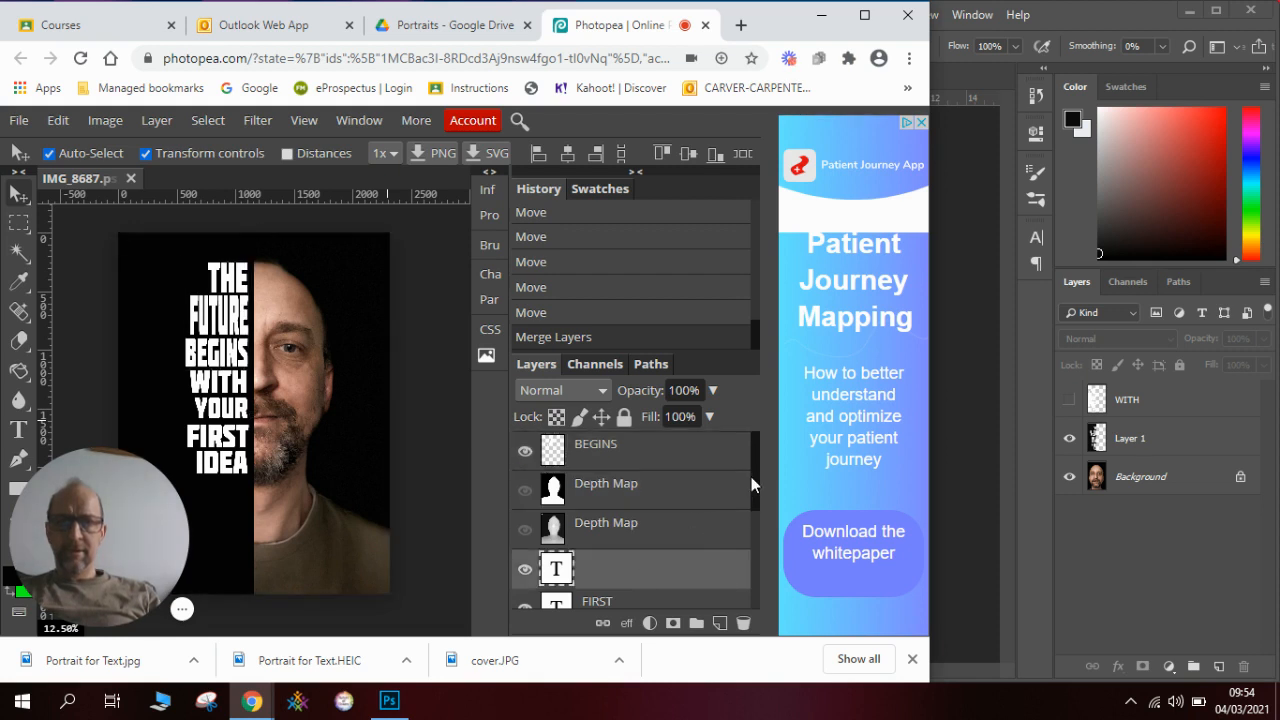
drag(754, 493, 754, 559)
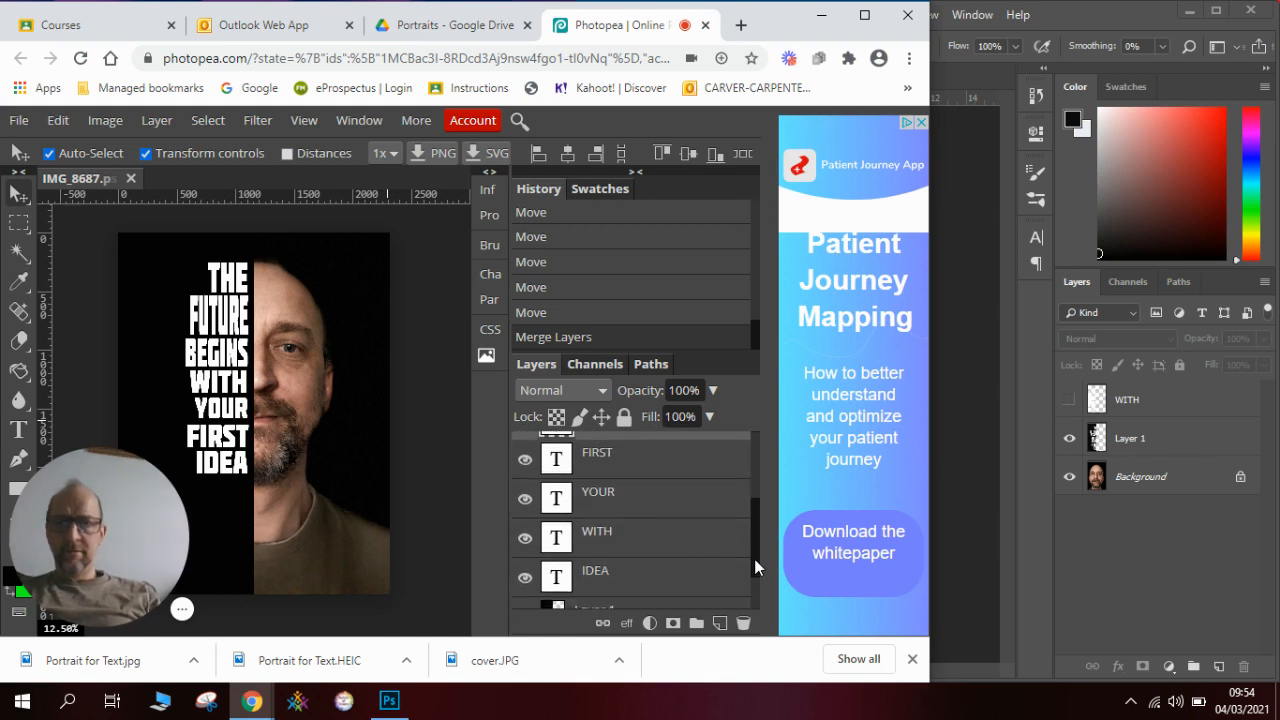
shift+click(656, 580)
right_click(656, 580)
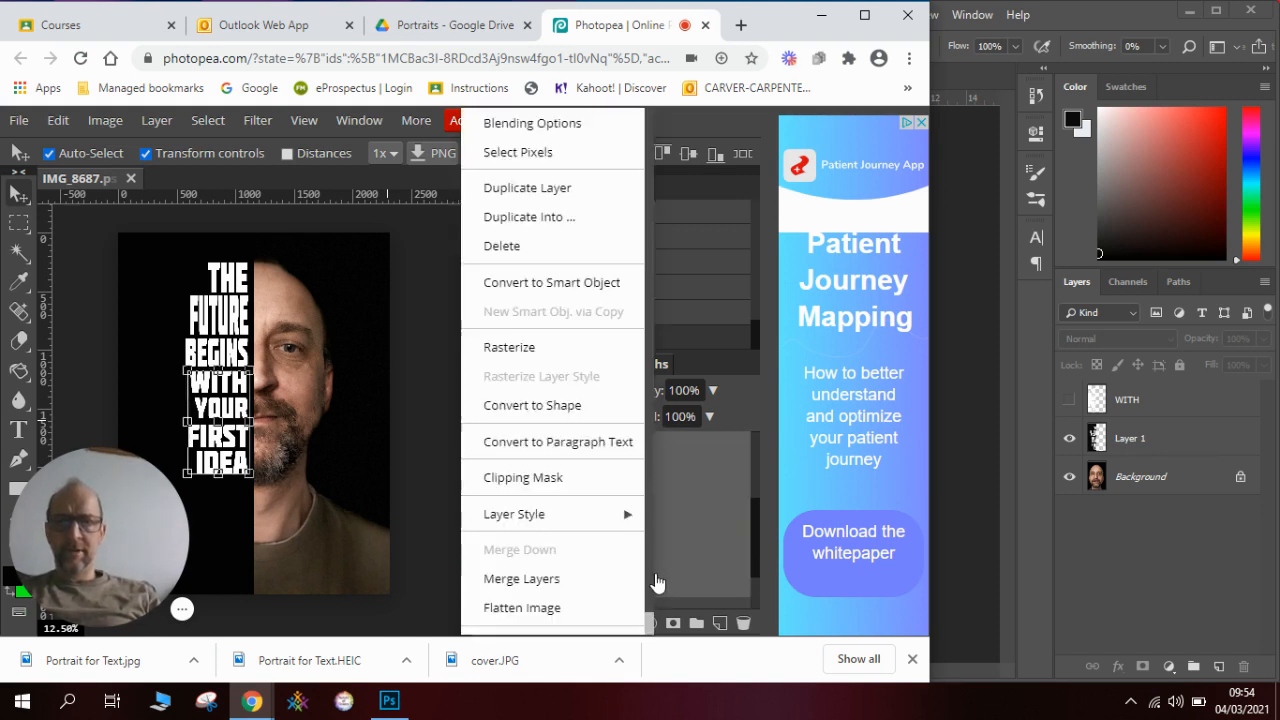
click(594, 584)
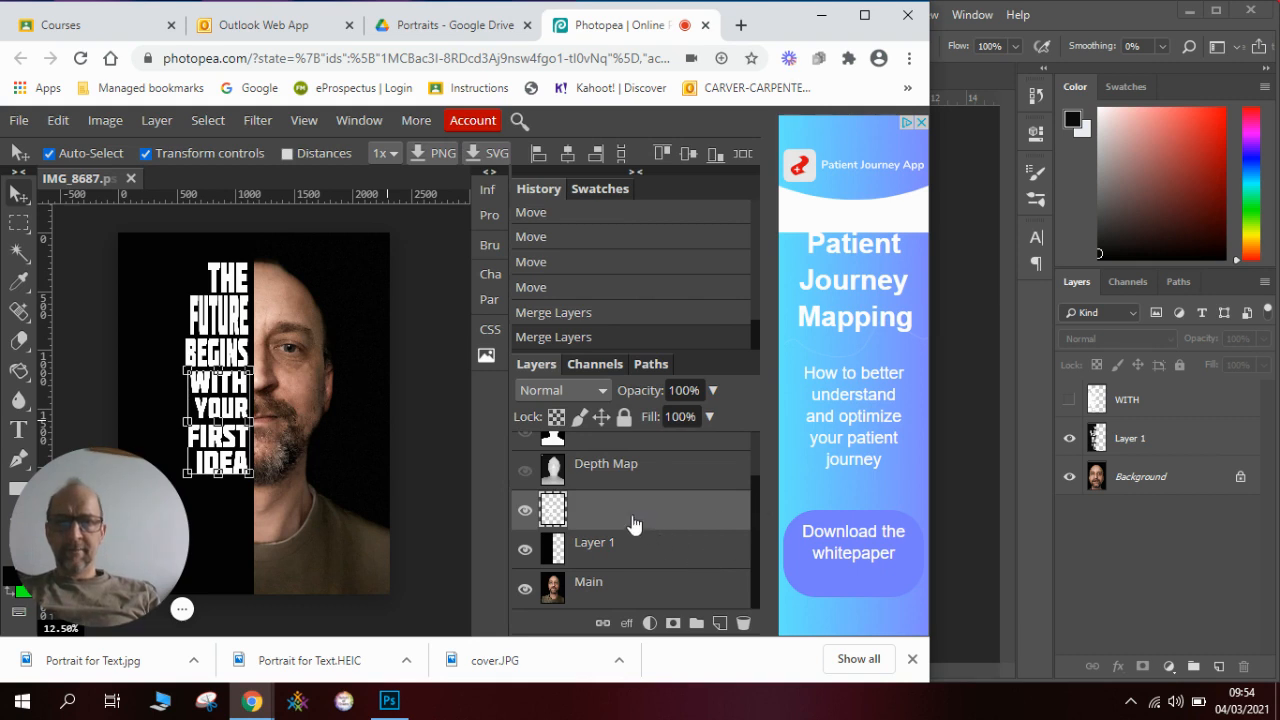
Step: Move the unnamed WITH YOUR FIRST IDEA layer above BEGINS and merge the two text layers into one
drag(634, 523, 645, 453)
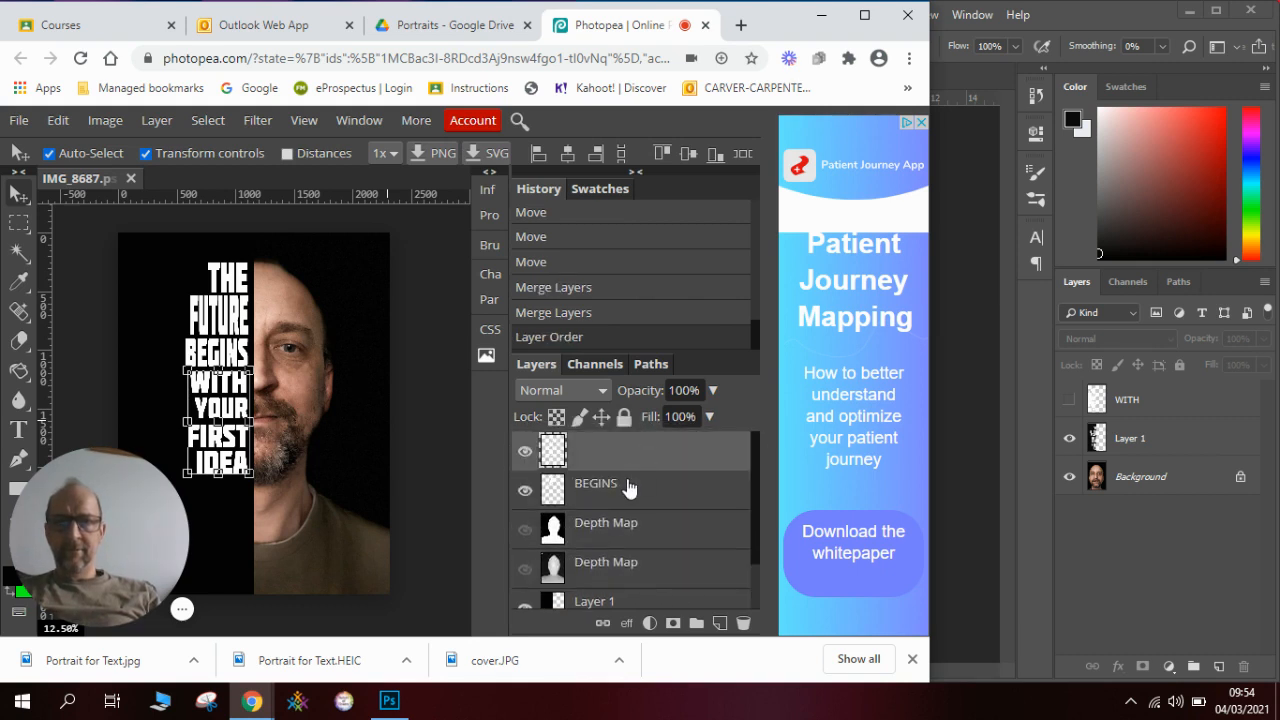
click(620, 491)
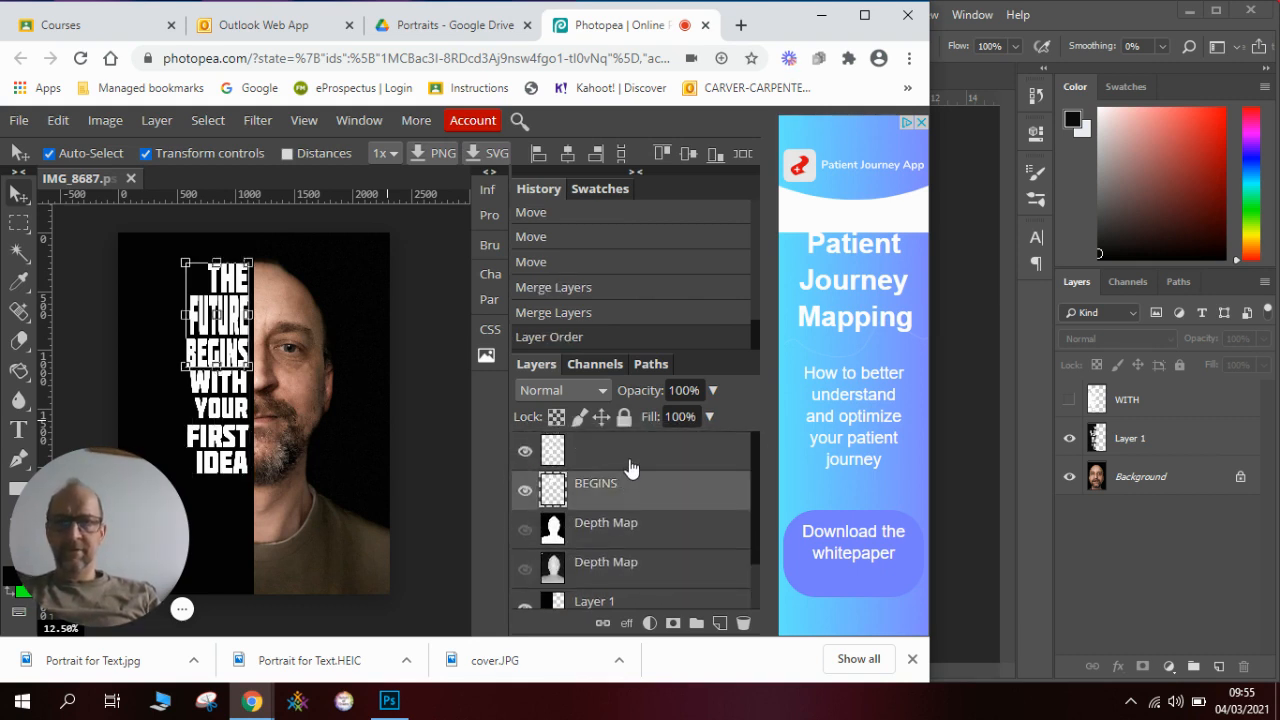
shift+click(630, 464)
right_click(630, 464)
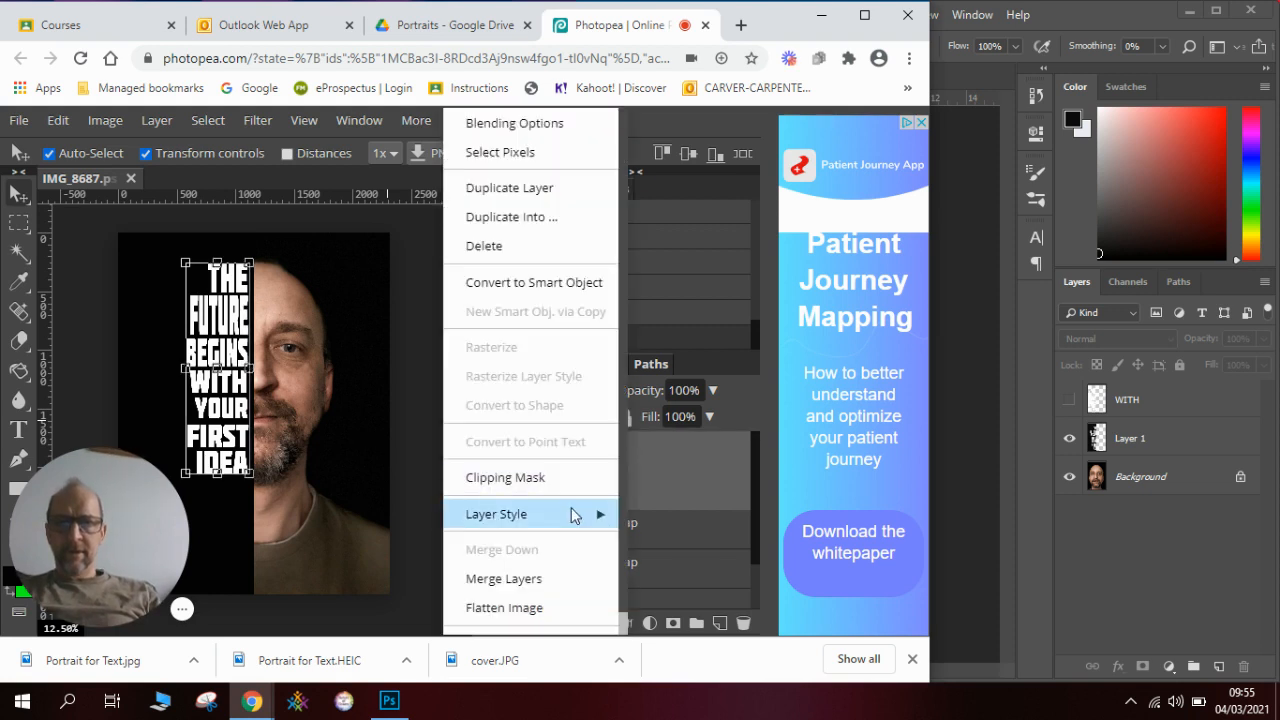
click(543, 588)
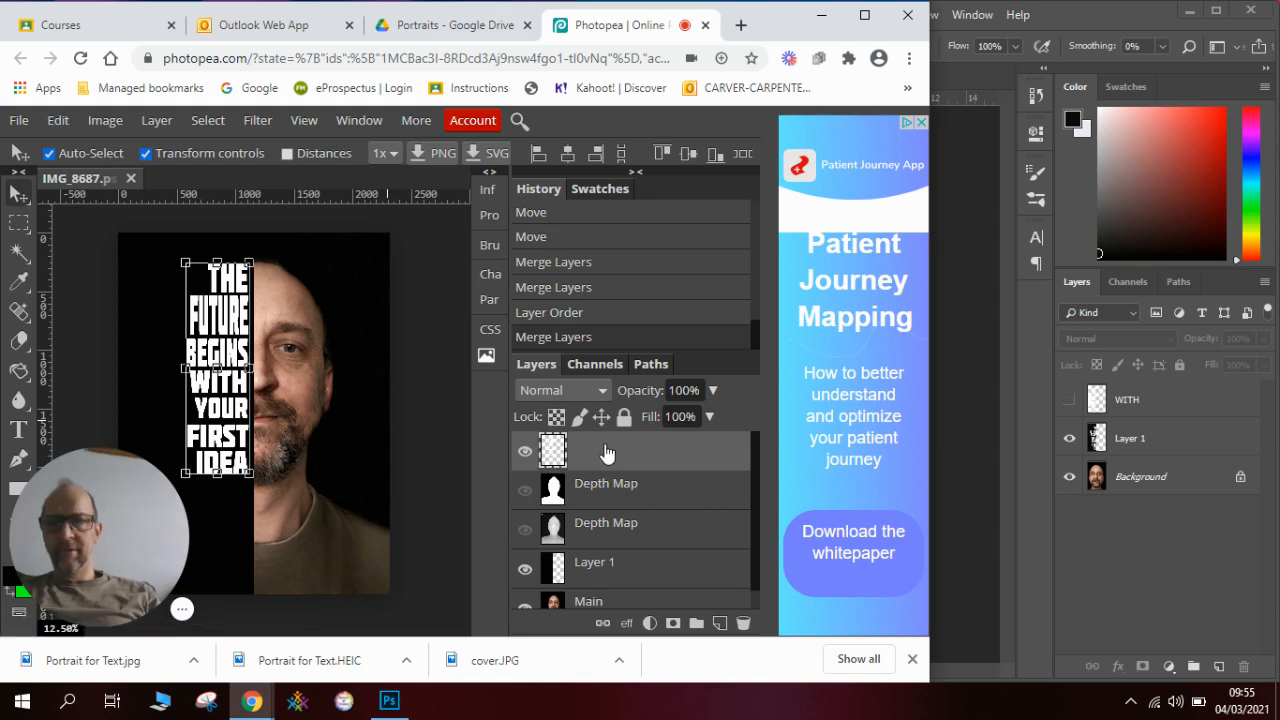
Step: Move Layer 1 above both depth maps, directly below the merged text layer, and make the text layer active
drag(605, 564, 606, 486)
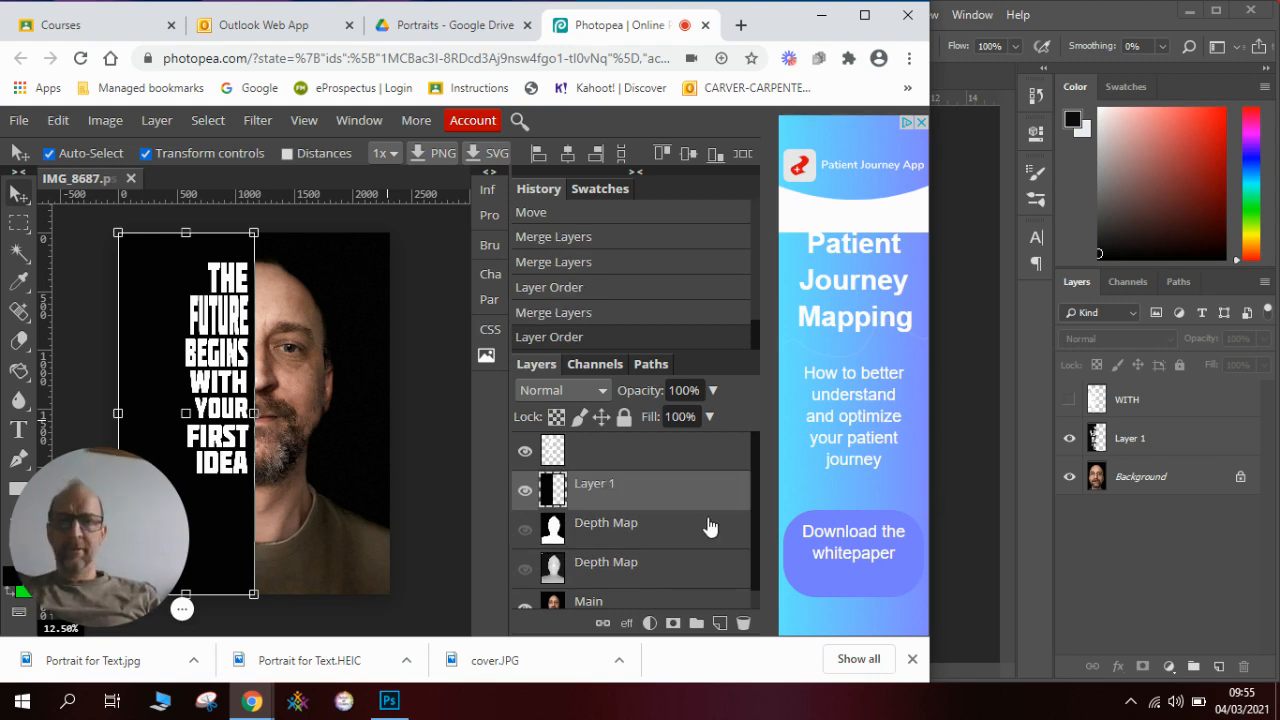
click(607, 455)
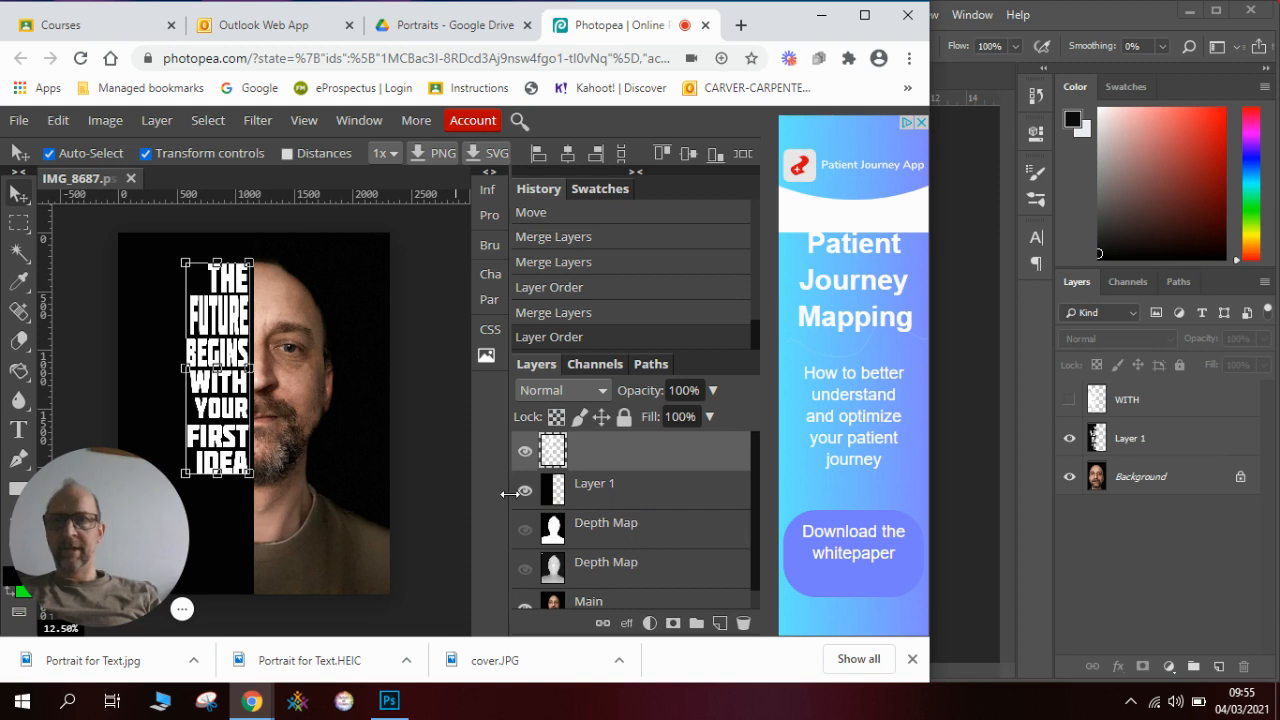
click(204, 120)
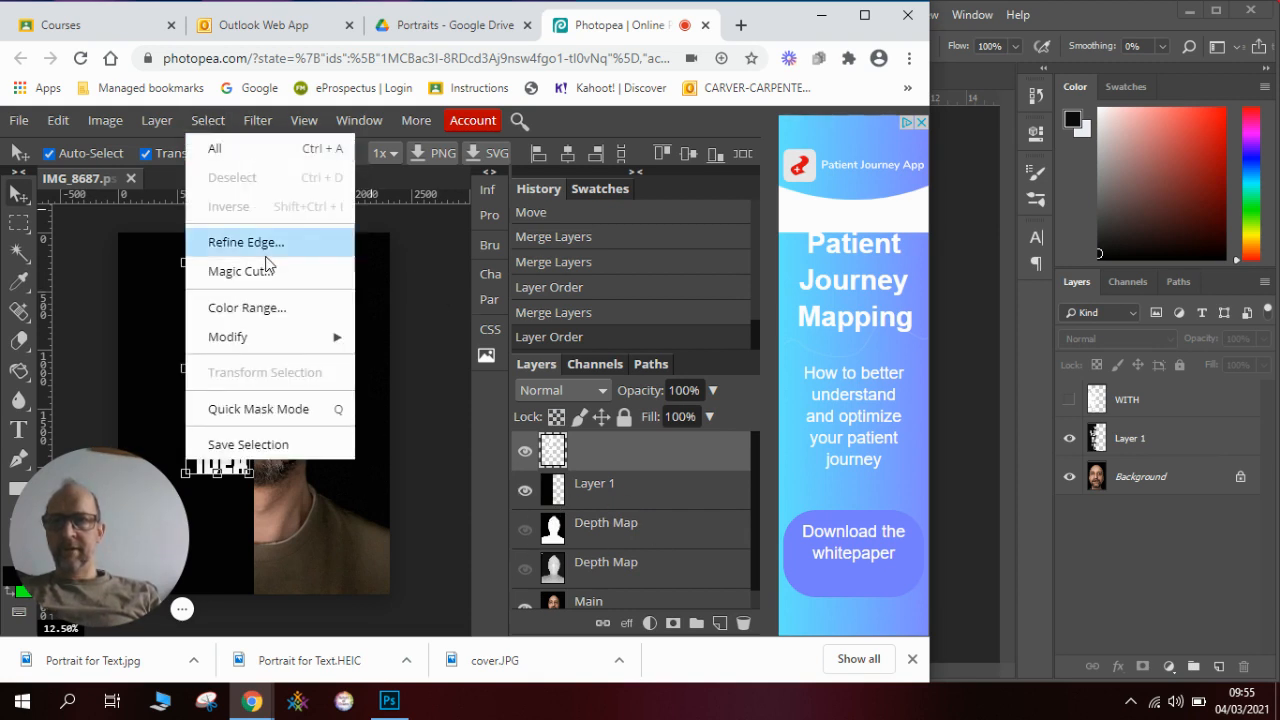
click(286, 314)
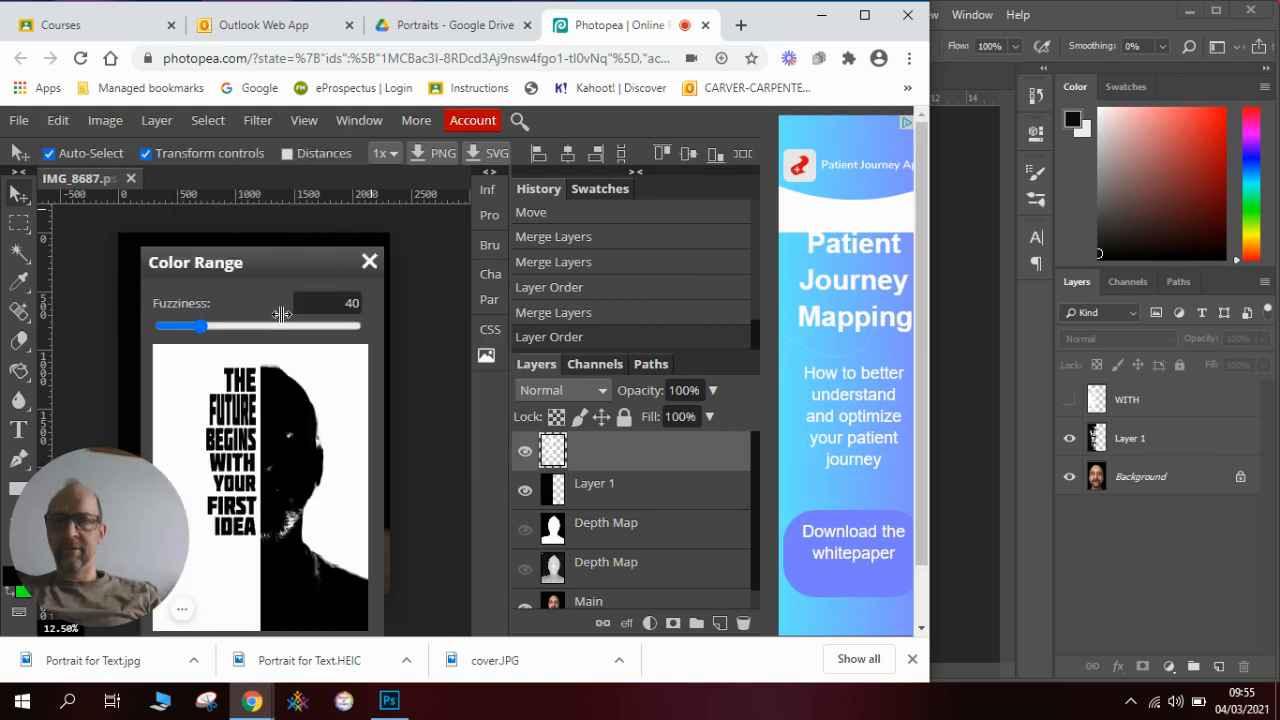
click(528, 606)
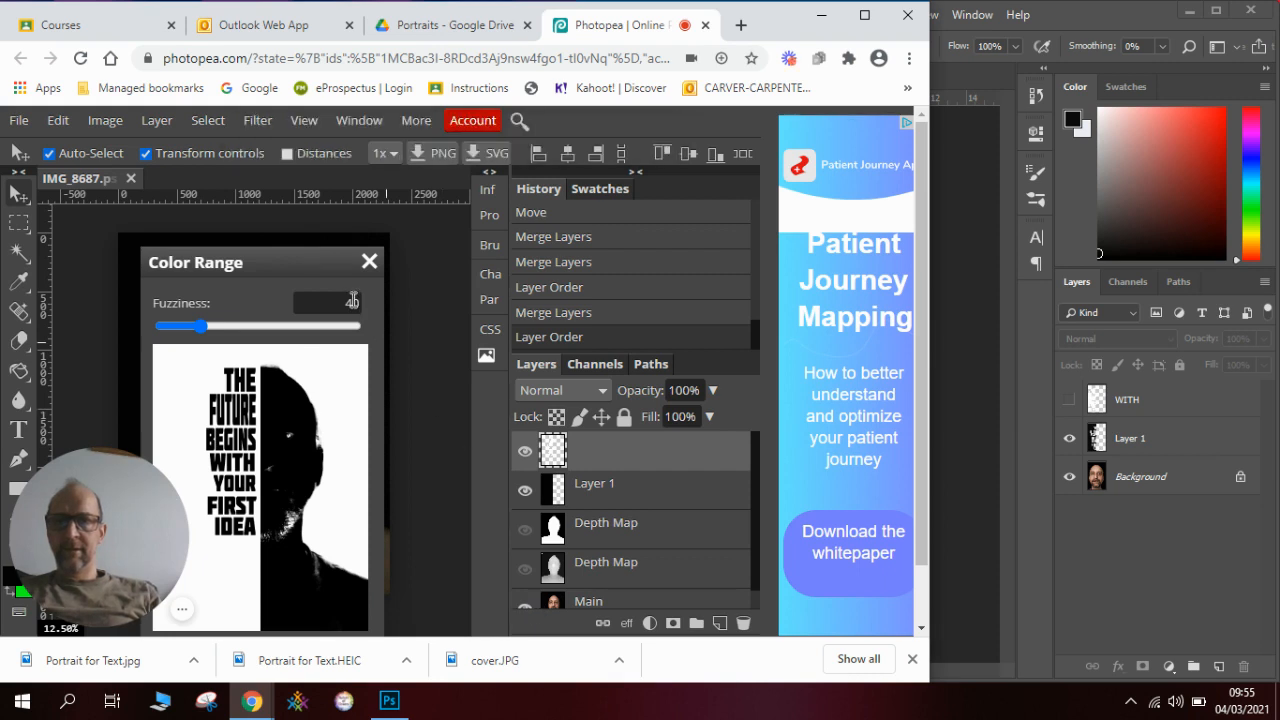
click(369, 262)
Step: Hide the Main layer and select the black area around the words by Color Range with a fuzziness of 40
click(524, 605)
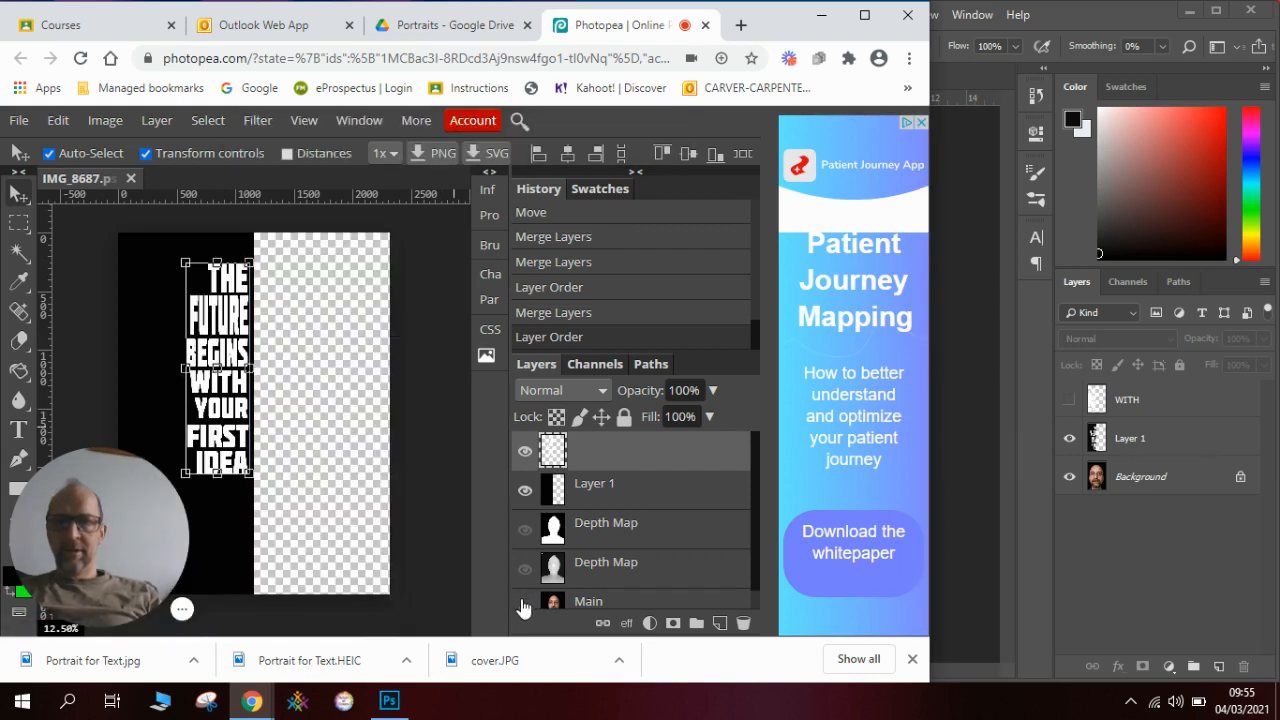
click(207, 120)
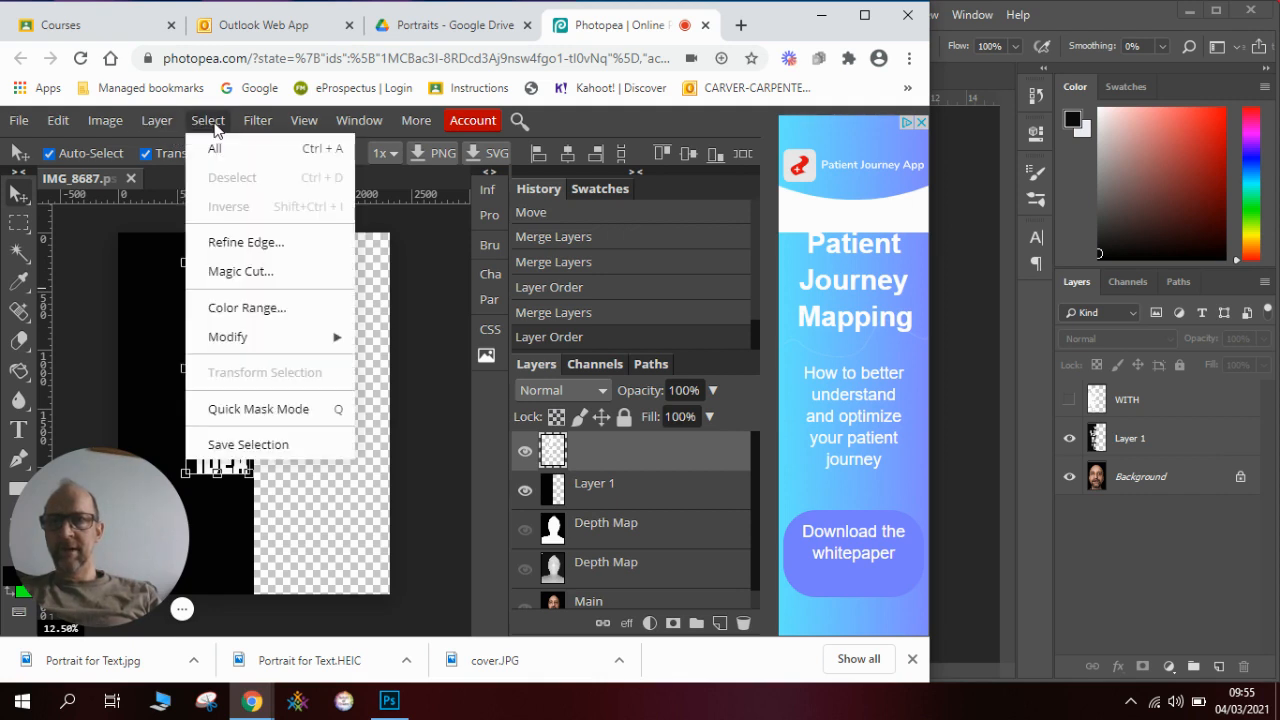
click(268, 312)
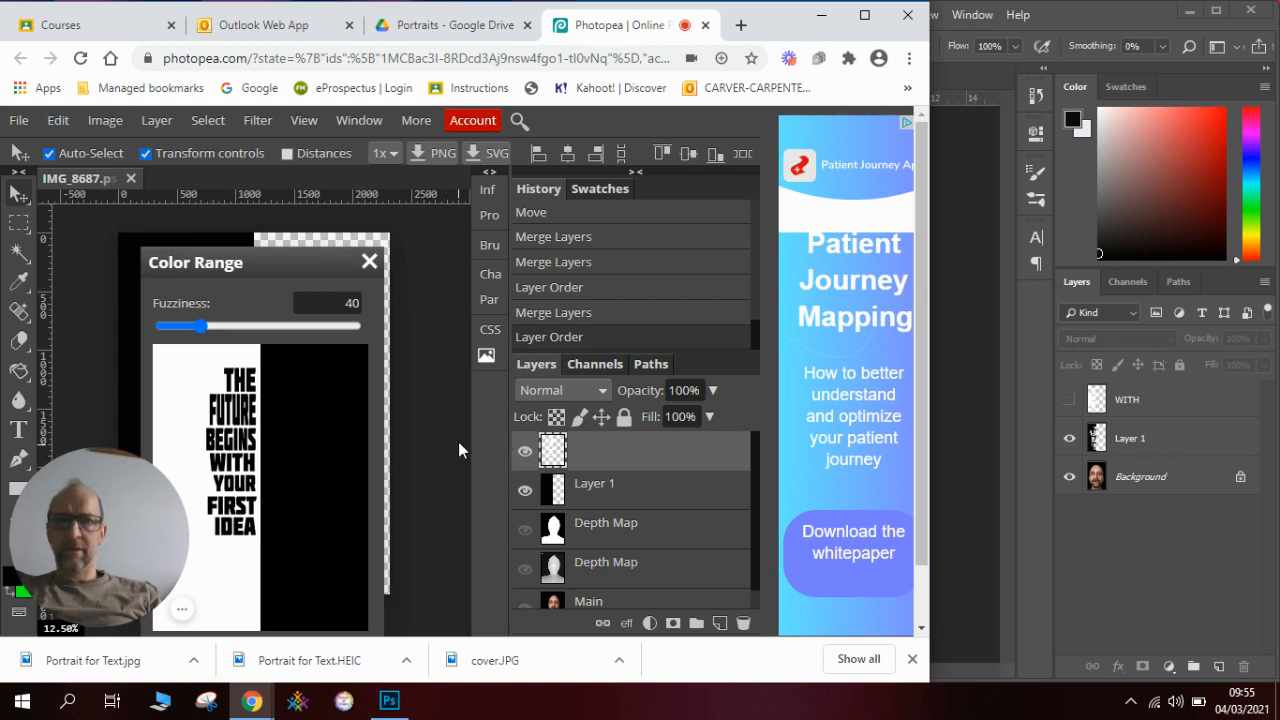
scroll(920, 463, down, 1)
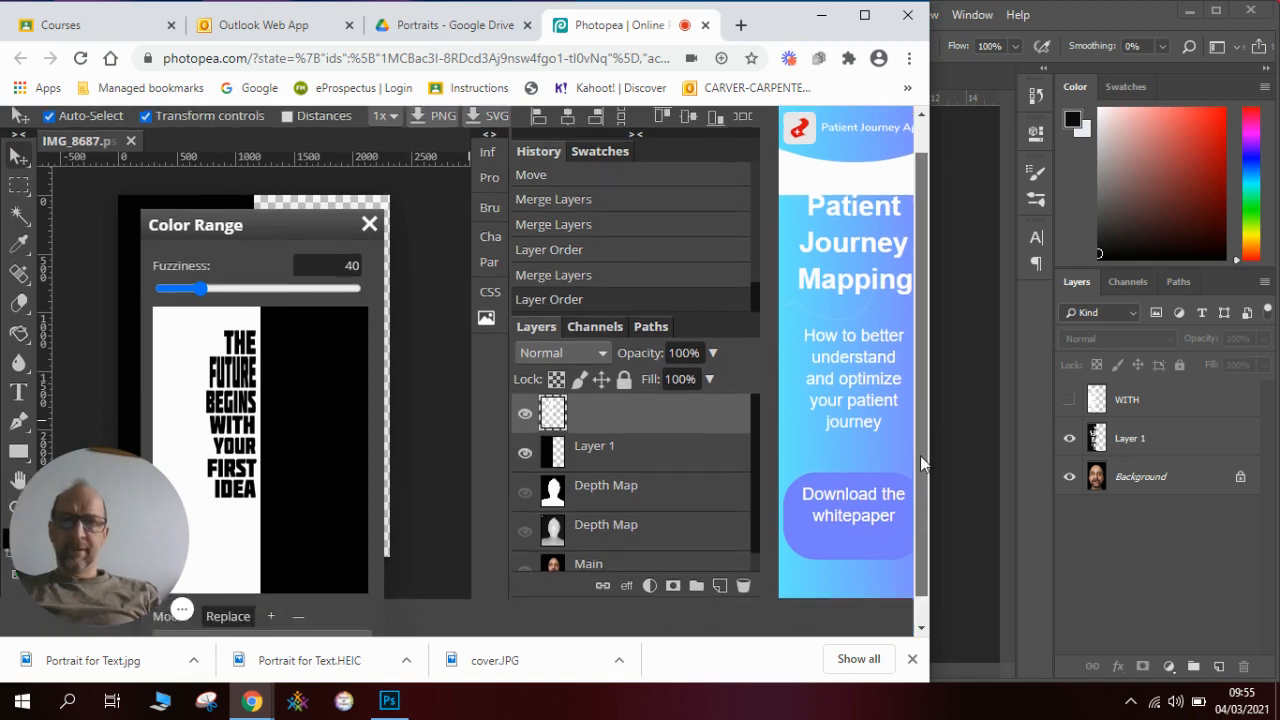
scroll(920, 463, down, 1)
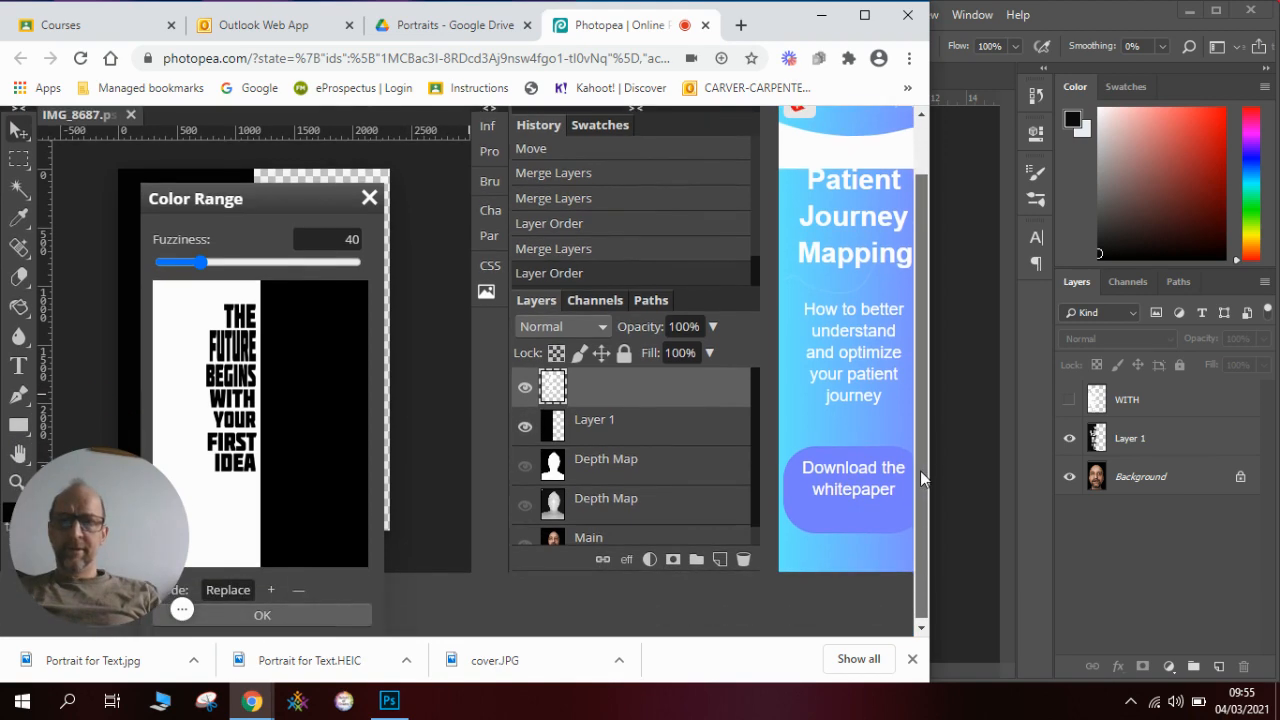
click(268, 615)
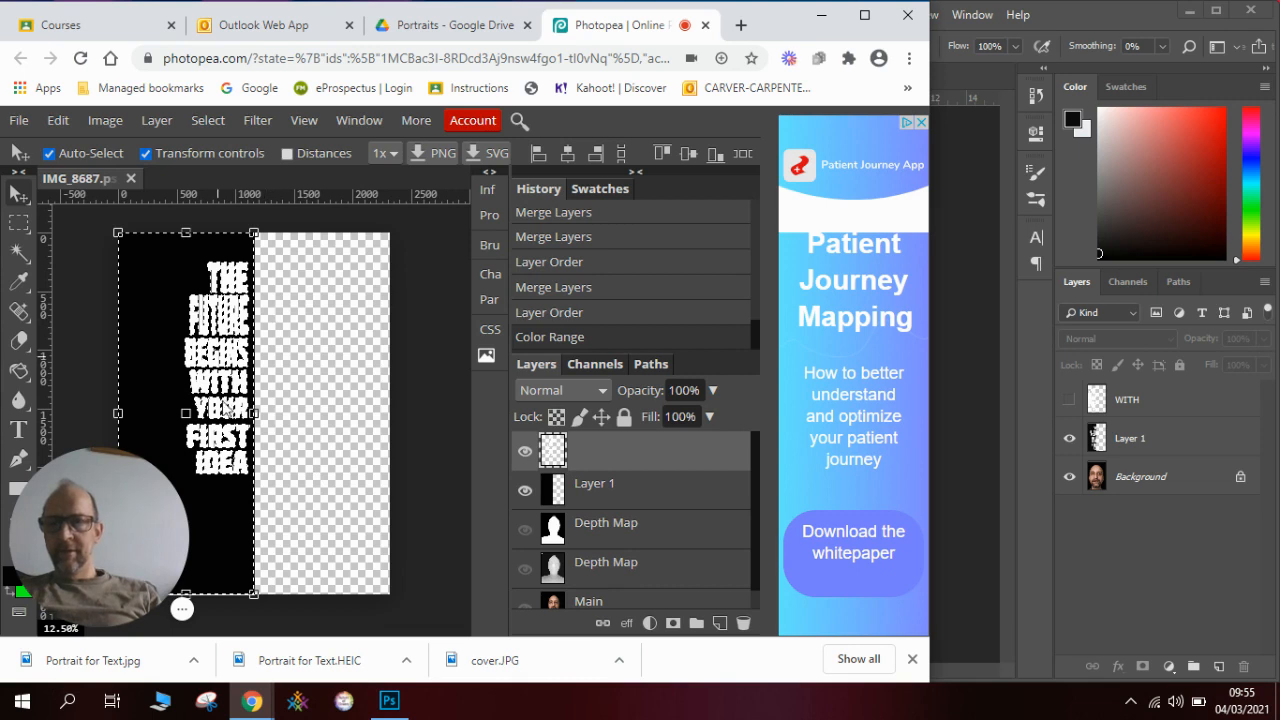
Step: Hide the merged text layer, invert the selection and cut the letter shapes out of Layer 1
click(525, 455)
click(622, 499)
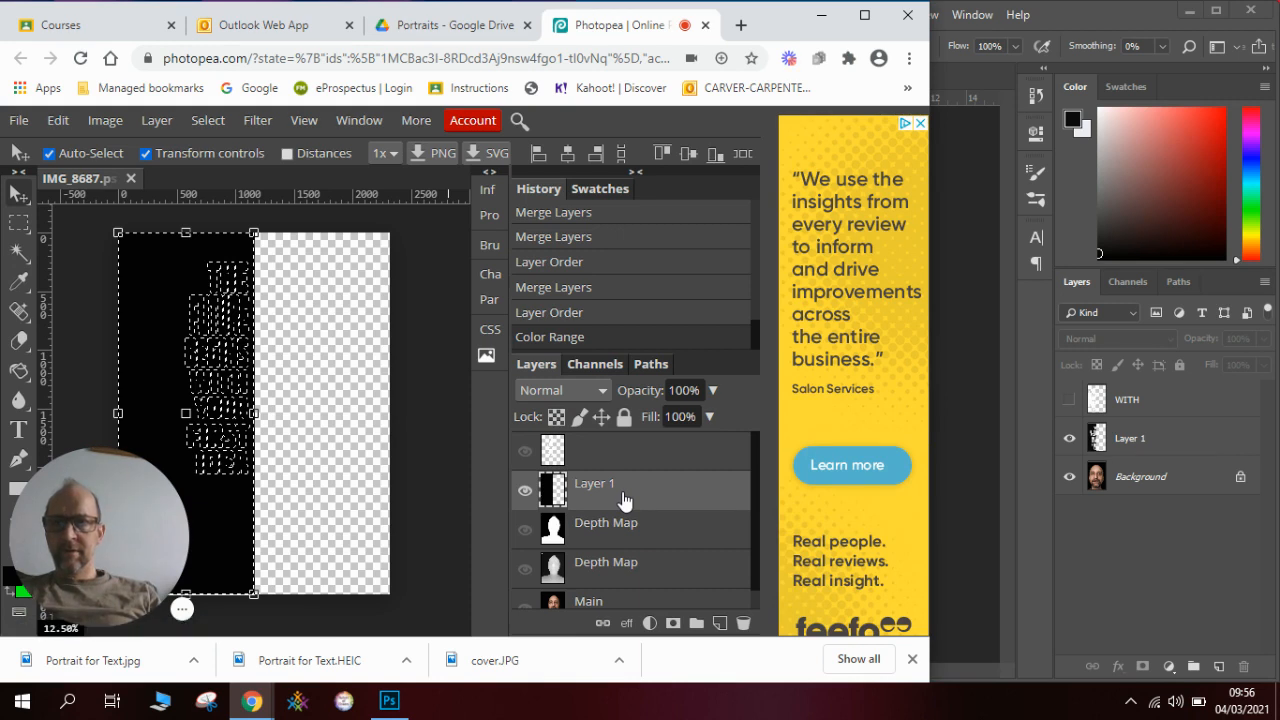
click(214, 121)
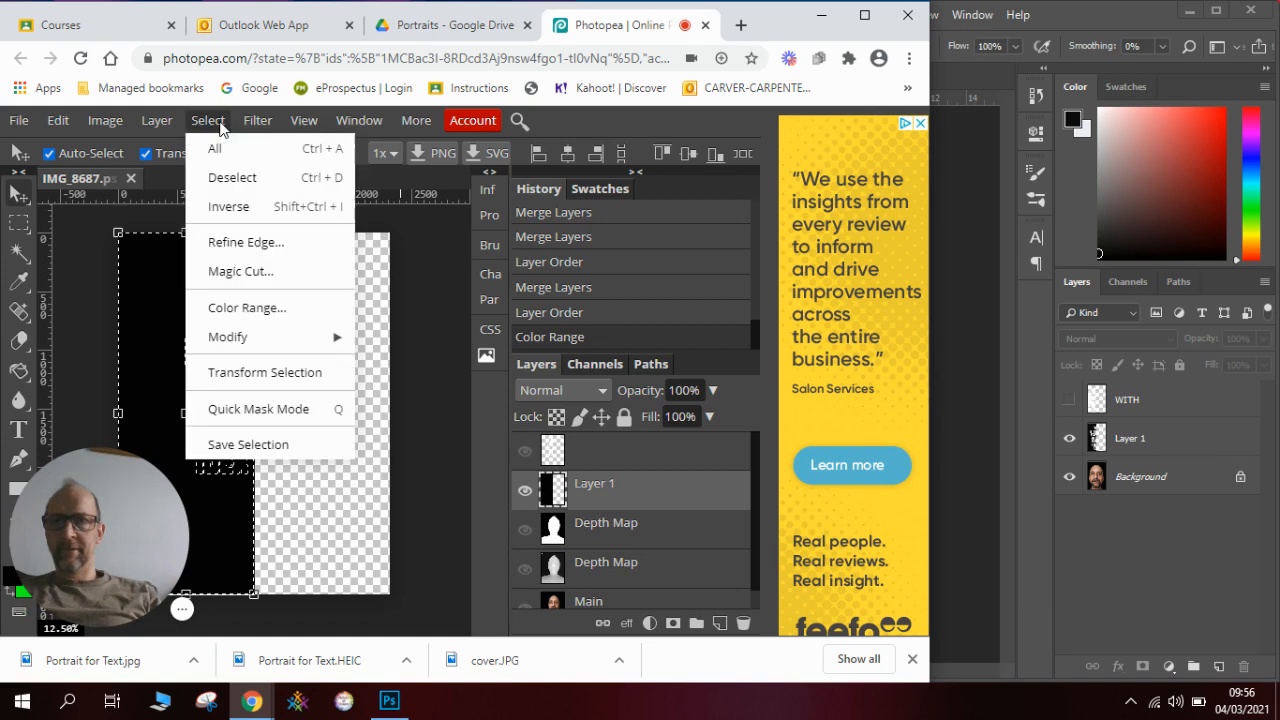
click(249, 206)
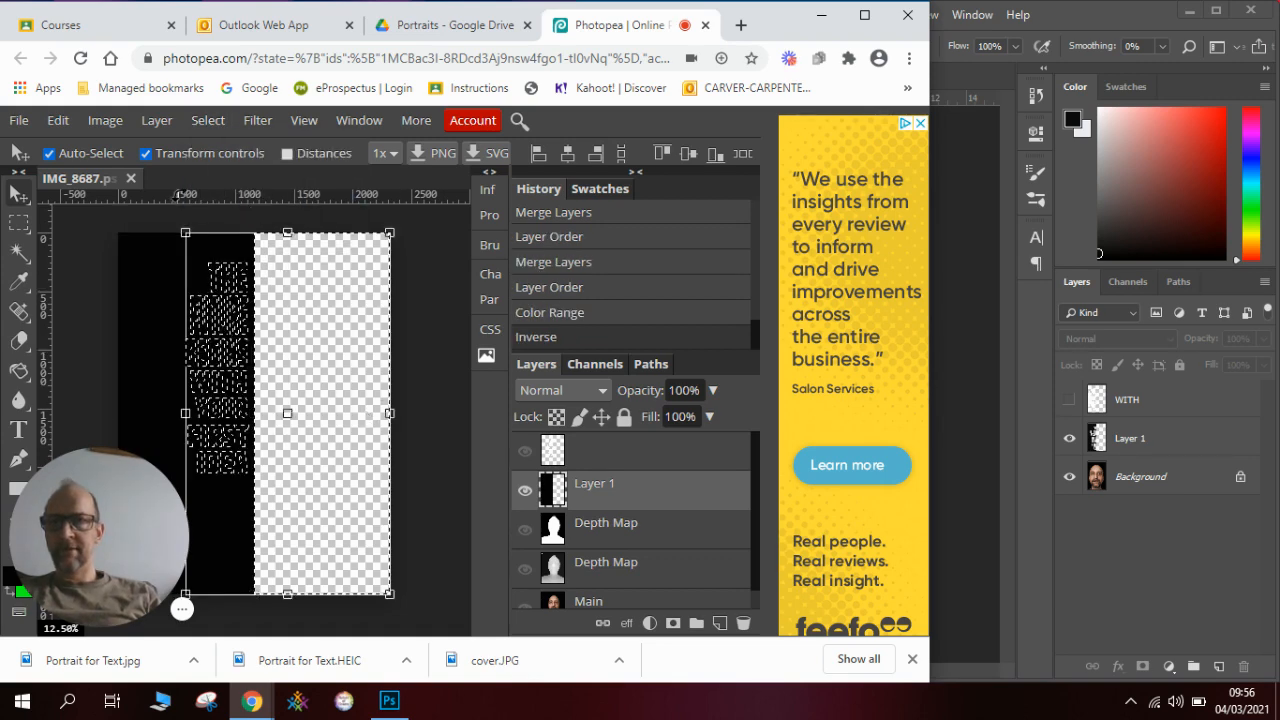
click(54, 122)
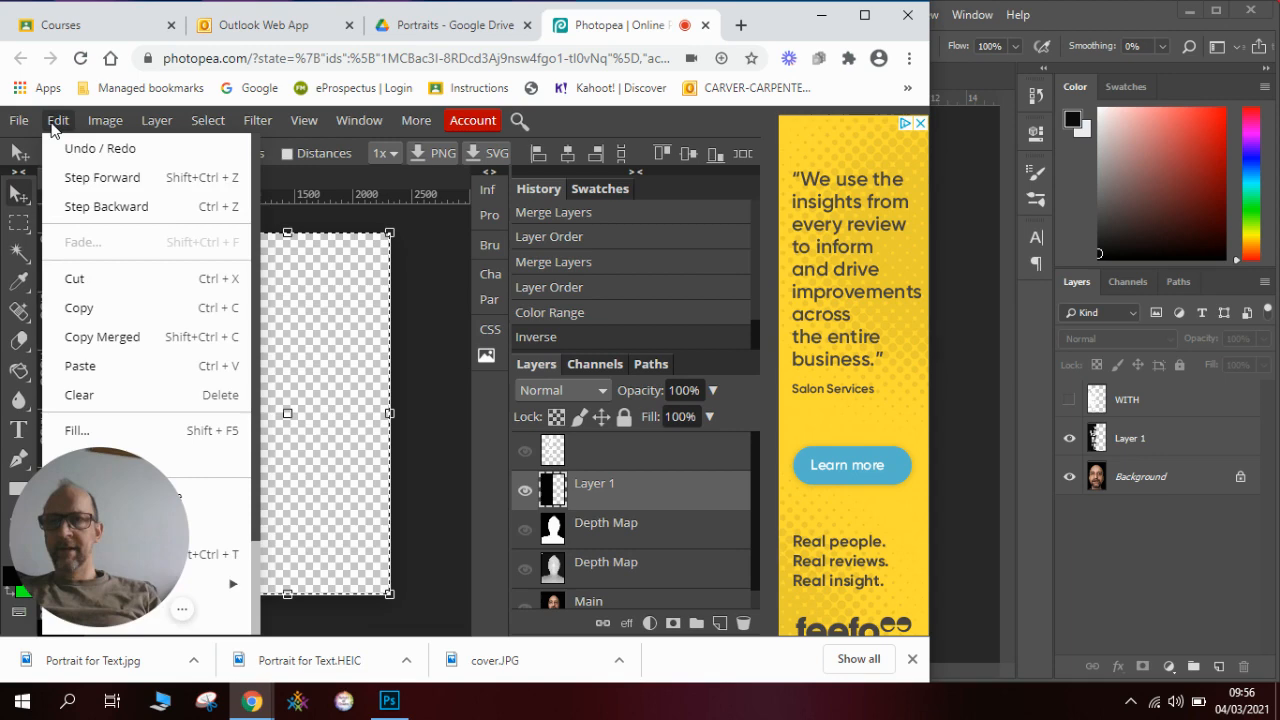
click(106, 287)
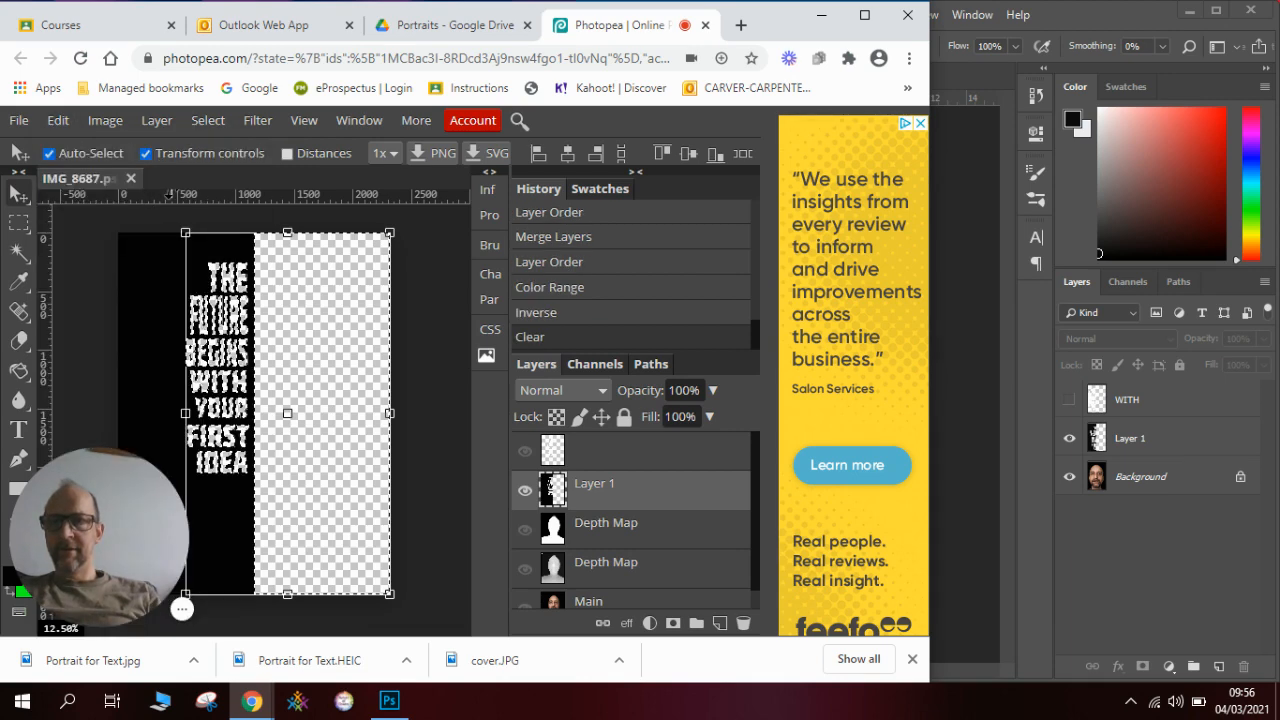
Step: Show the Main layer again behind the cut-out letters and clear the selection
click(525, 607)
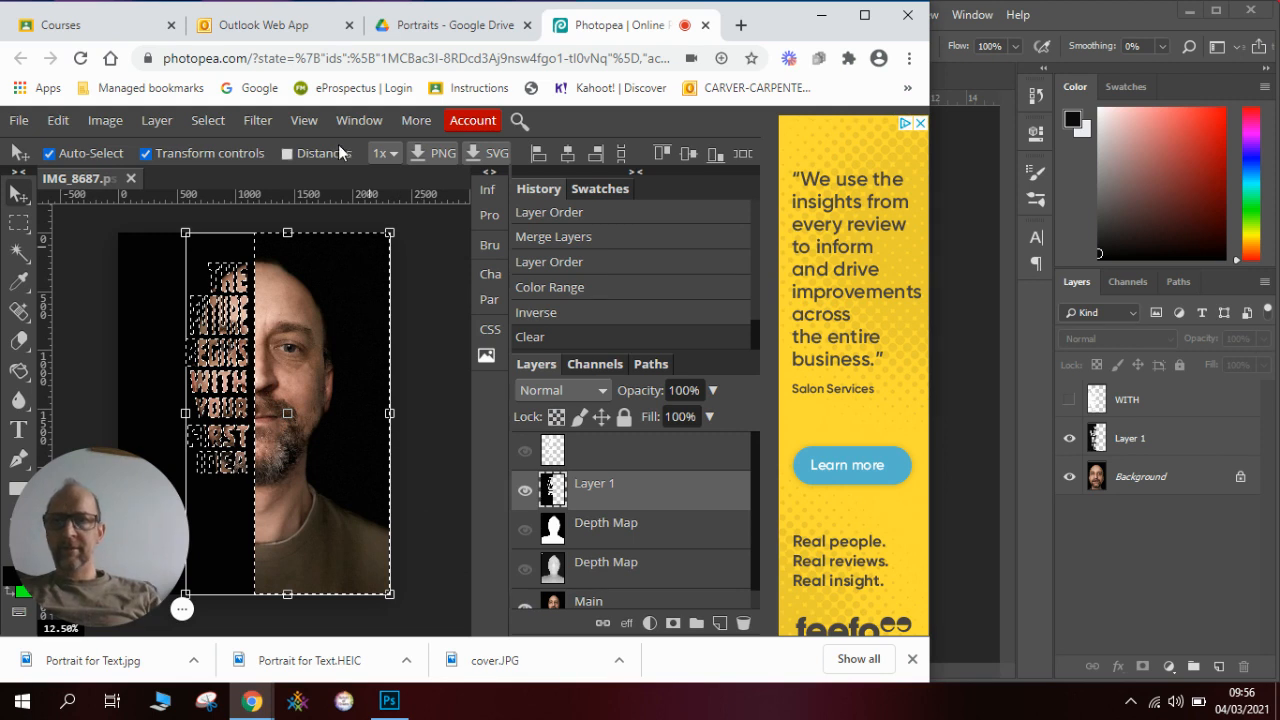
click(210, 121)
click(240, 178)
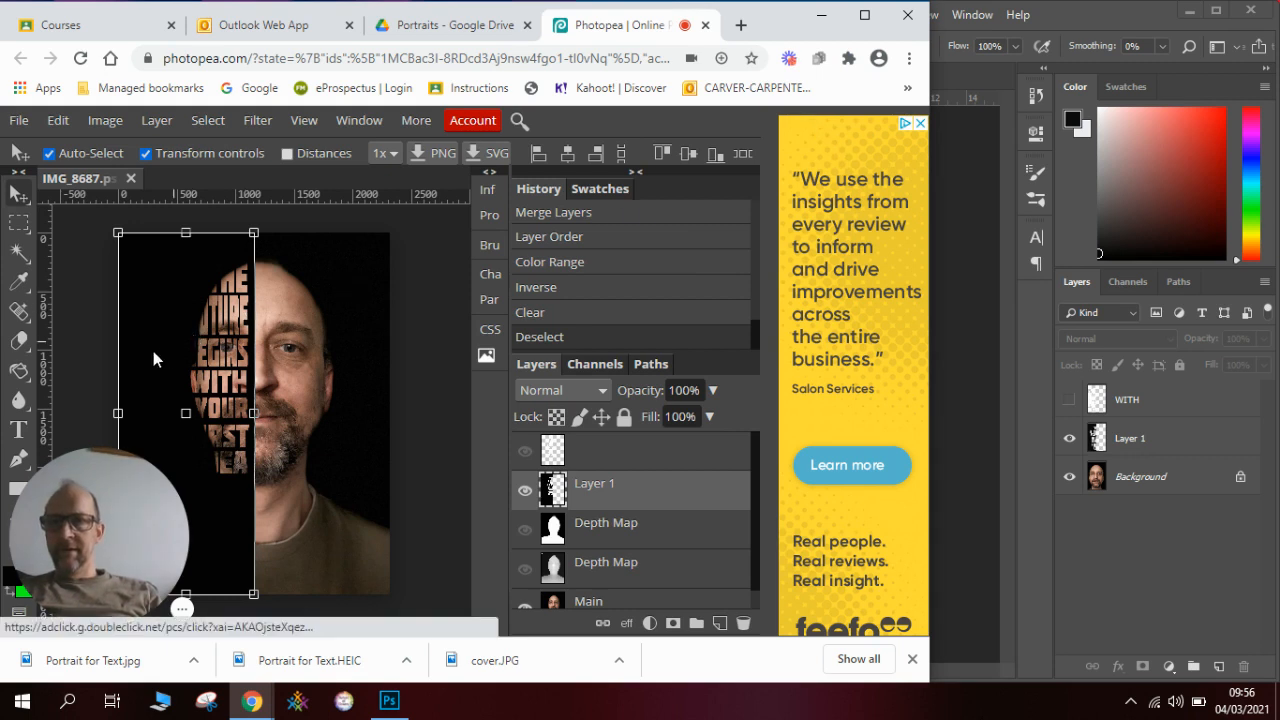
Step: Shift Layer 1 slightly right and down over the face and scale it to 82.76% width and 95.37% height
drag(149, 353, 162, 362)
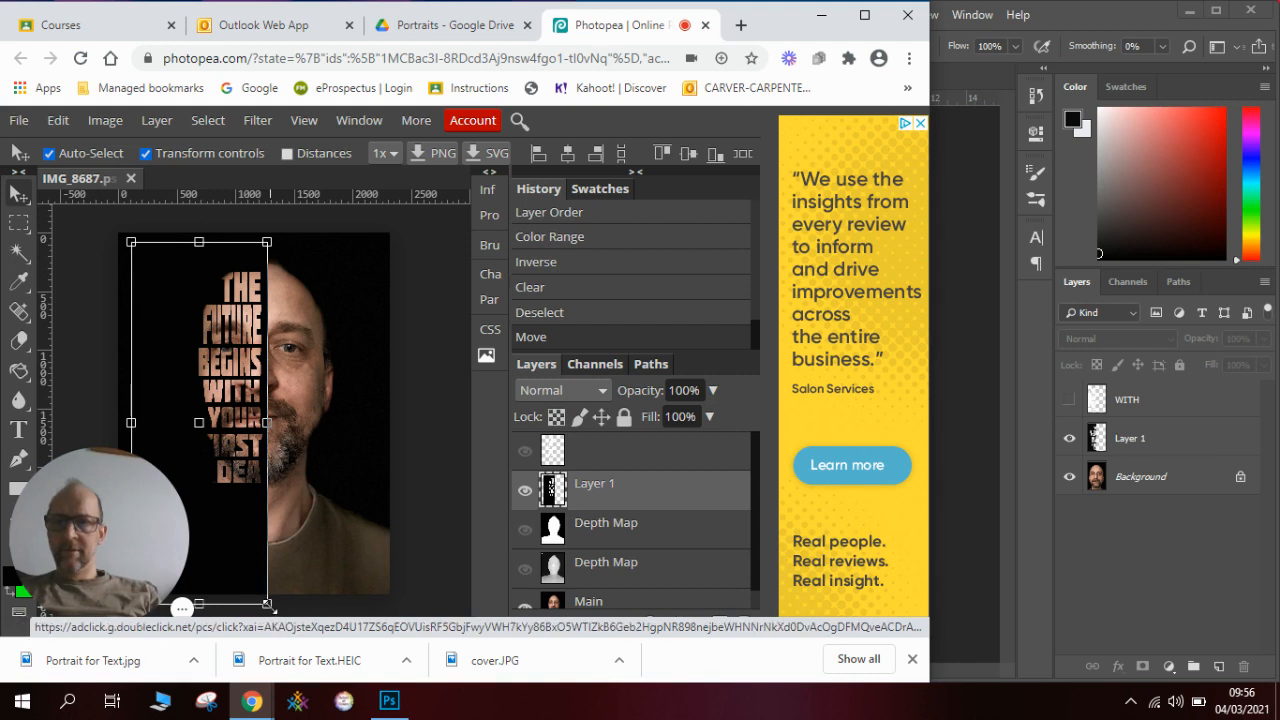
drag(266, 603, 261, 574)
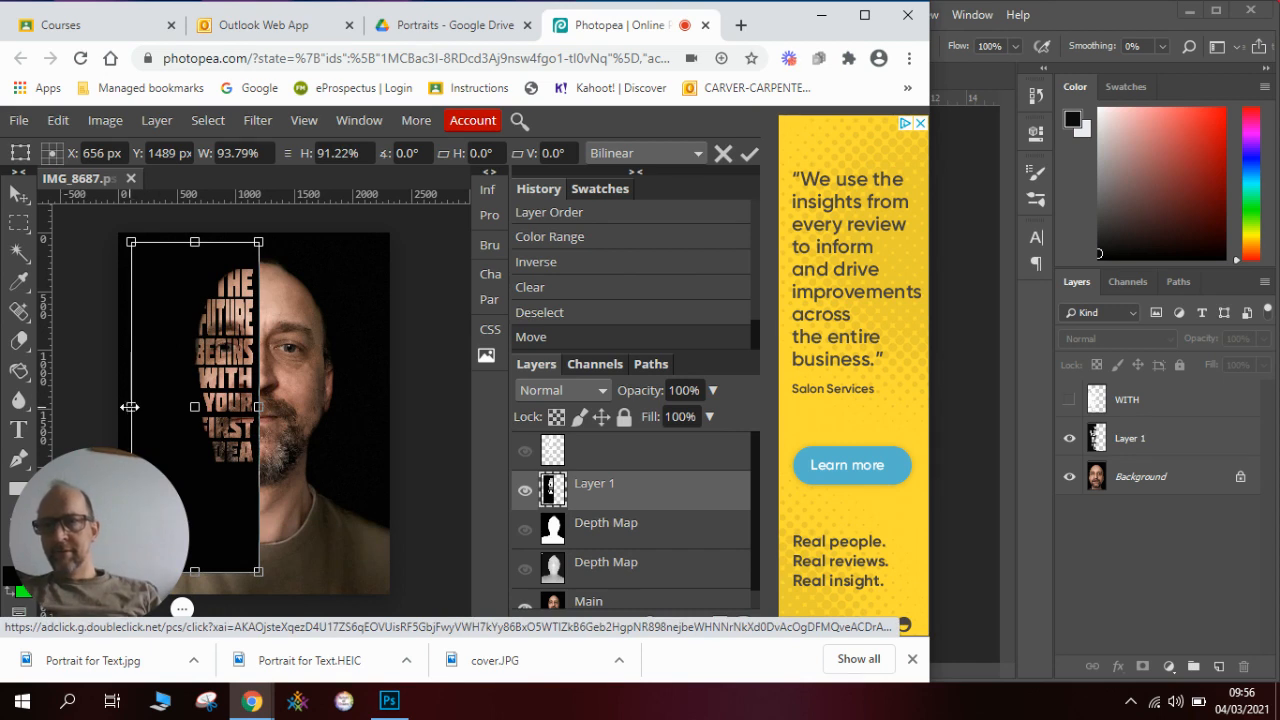
drag(130, 407, 147, 408)
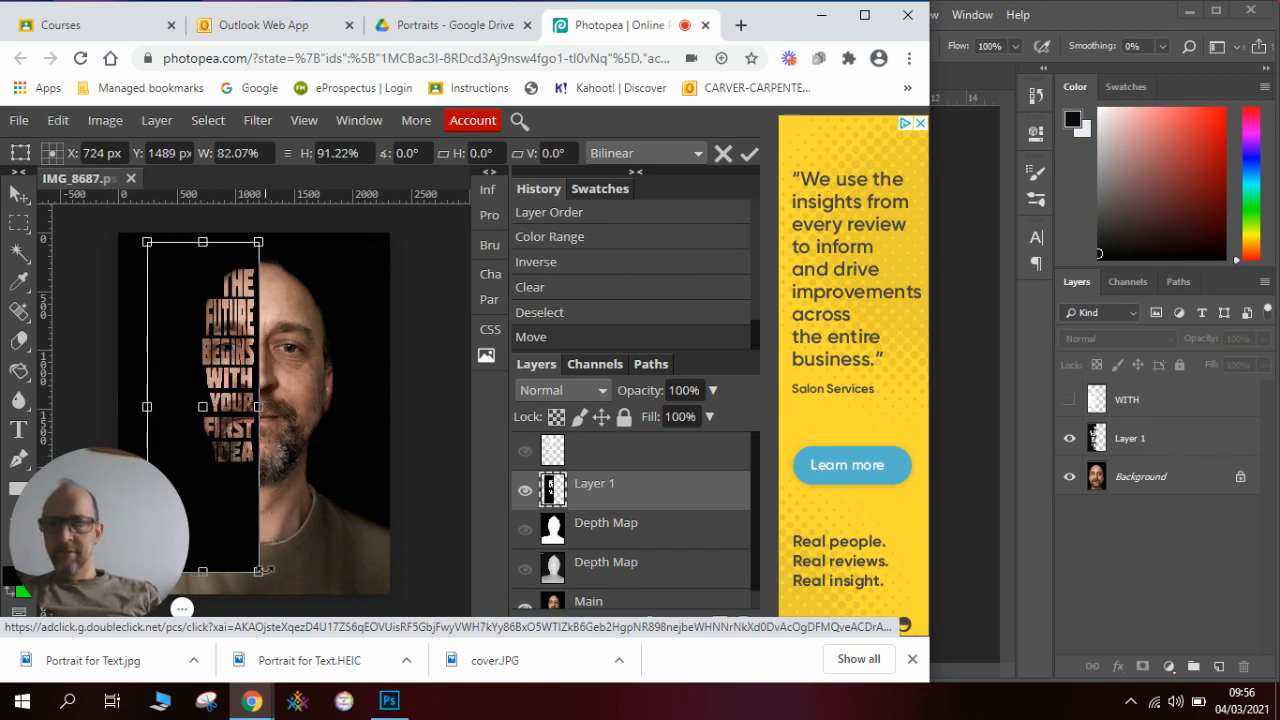
drag(262, 571, 259, 588)
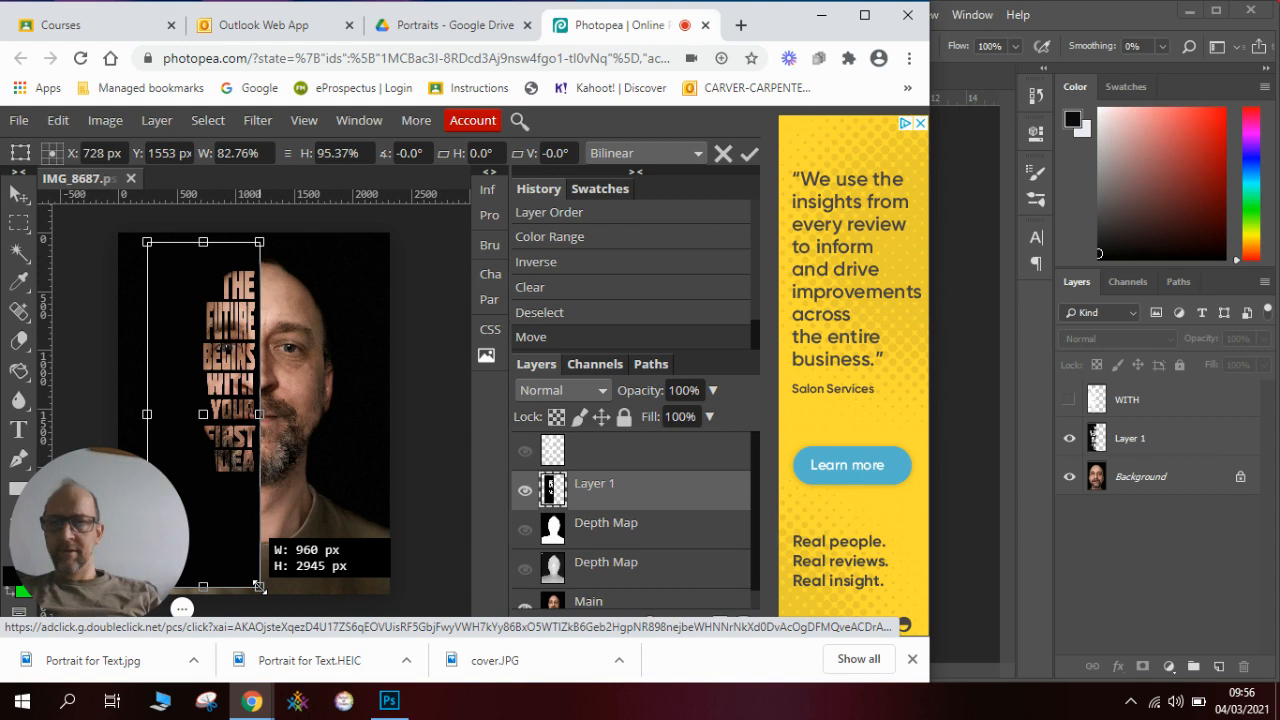
drag(259, 587, 259, 587)
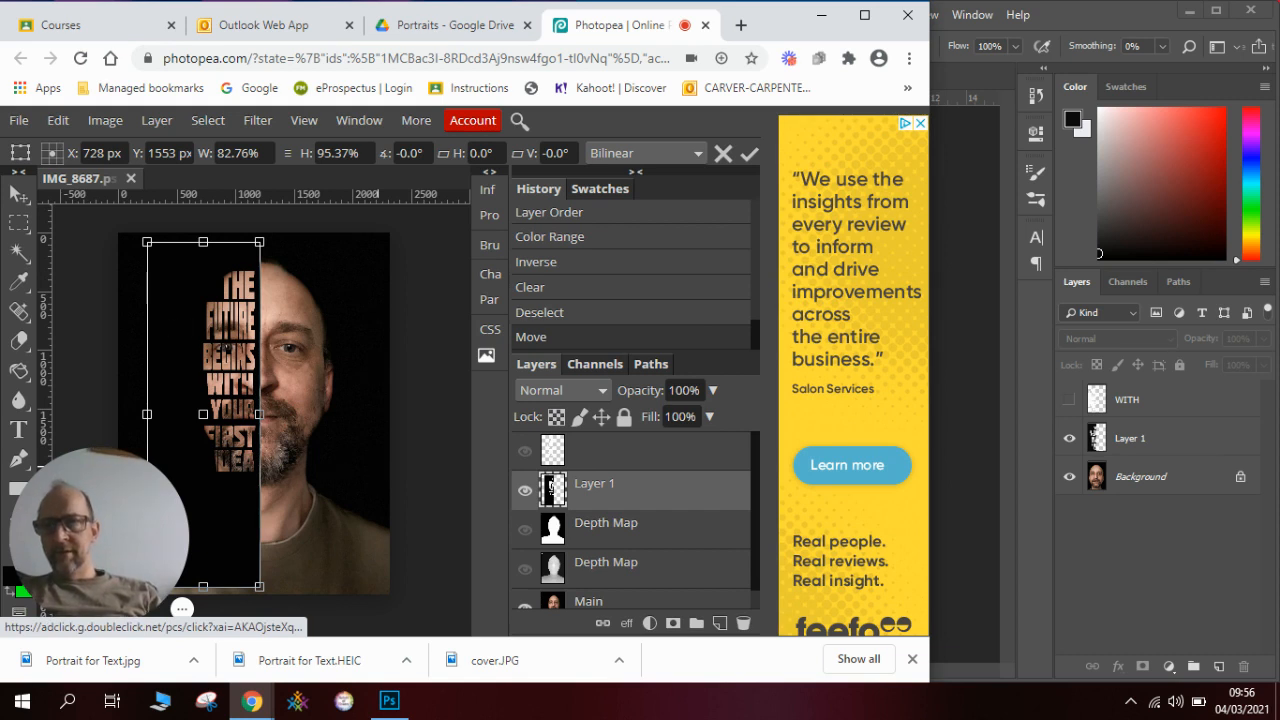
key(Return)
Step: Try to select a full-height rectangular strip of the face starting at the black panel's inner edge
click(20, 222)
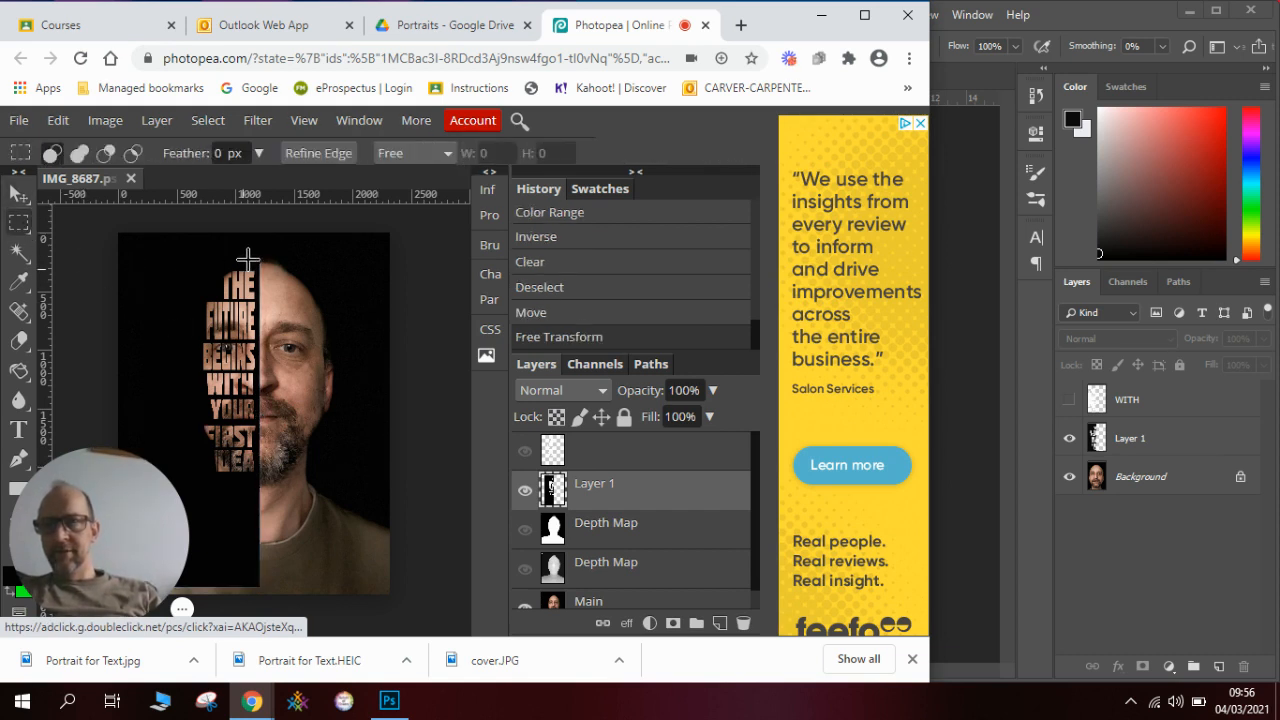
drag(255, 233, 275, 311)
drag(276, 322, 267, 262)
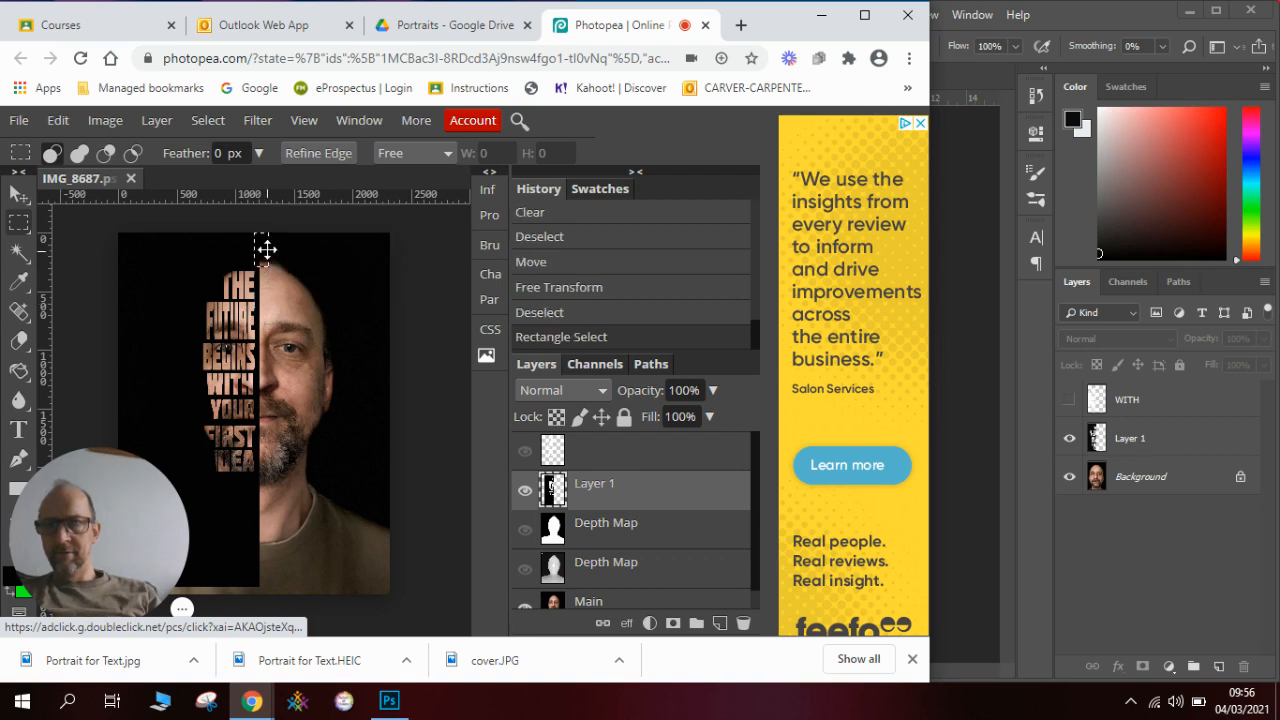
click(269, 230)
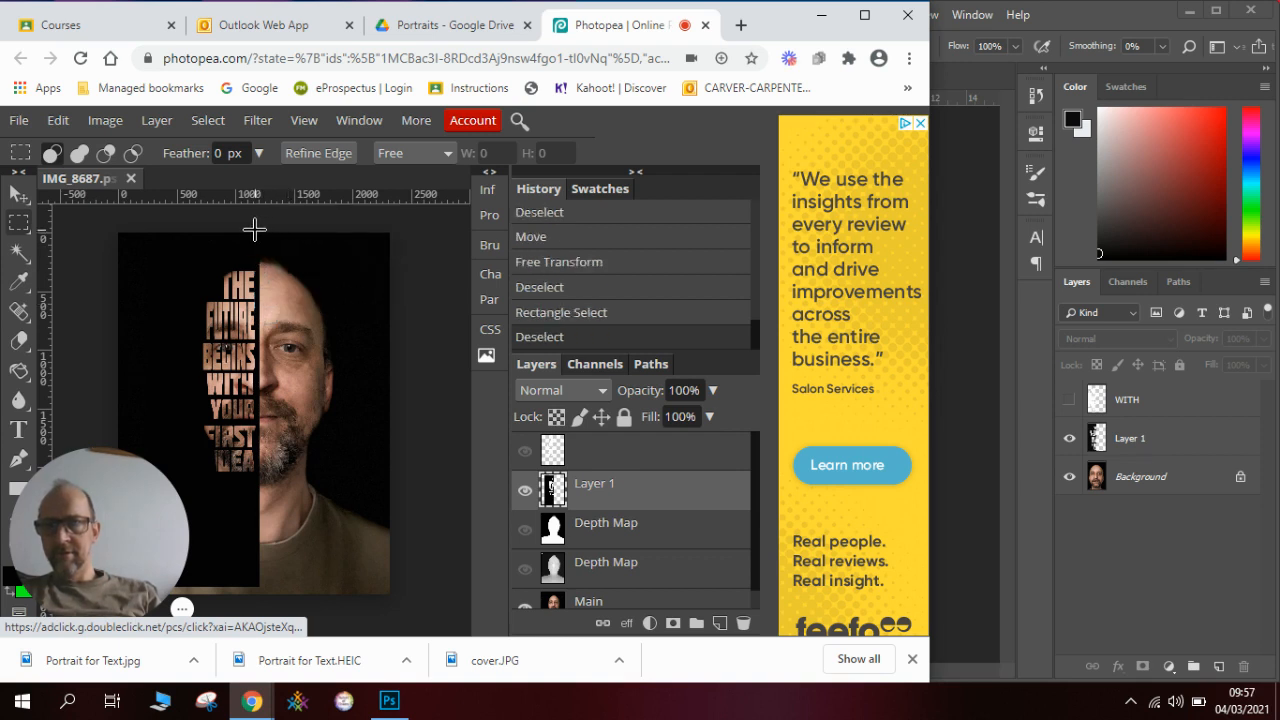
drag(255, 234, 268, 257)
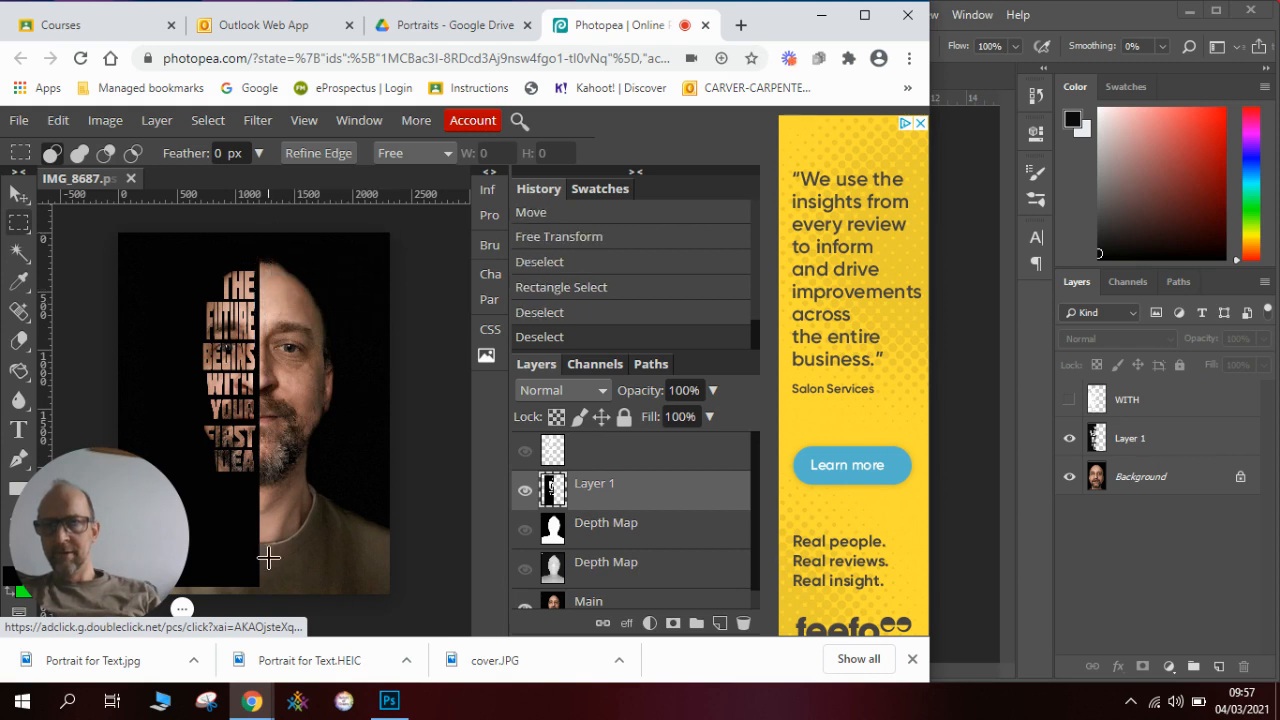
drag(281, 594, 255, 233)
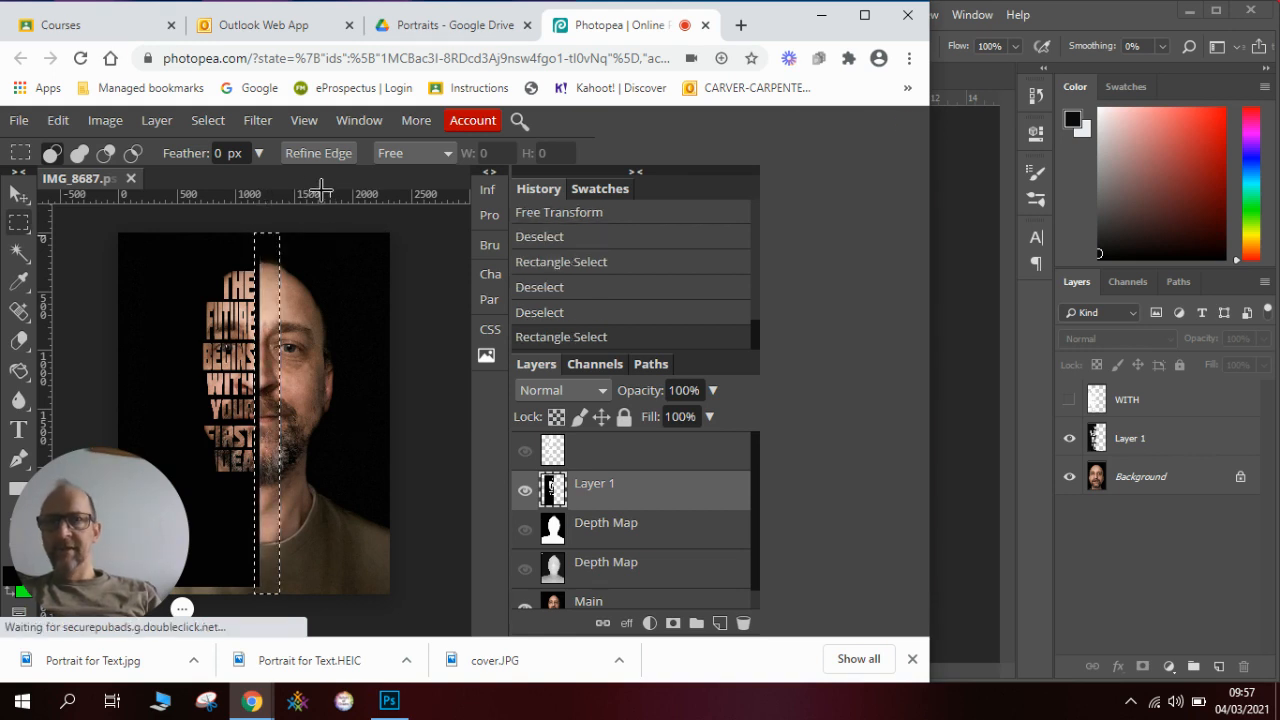
Step: Turn off snapping and make a full-height rectangular selection from the black panel's inner edge across most of the visible half face
click(311, 125)
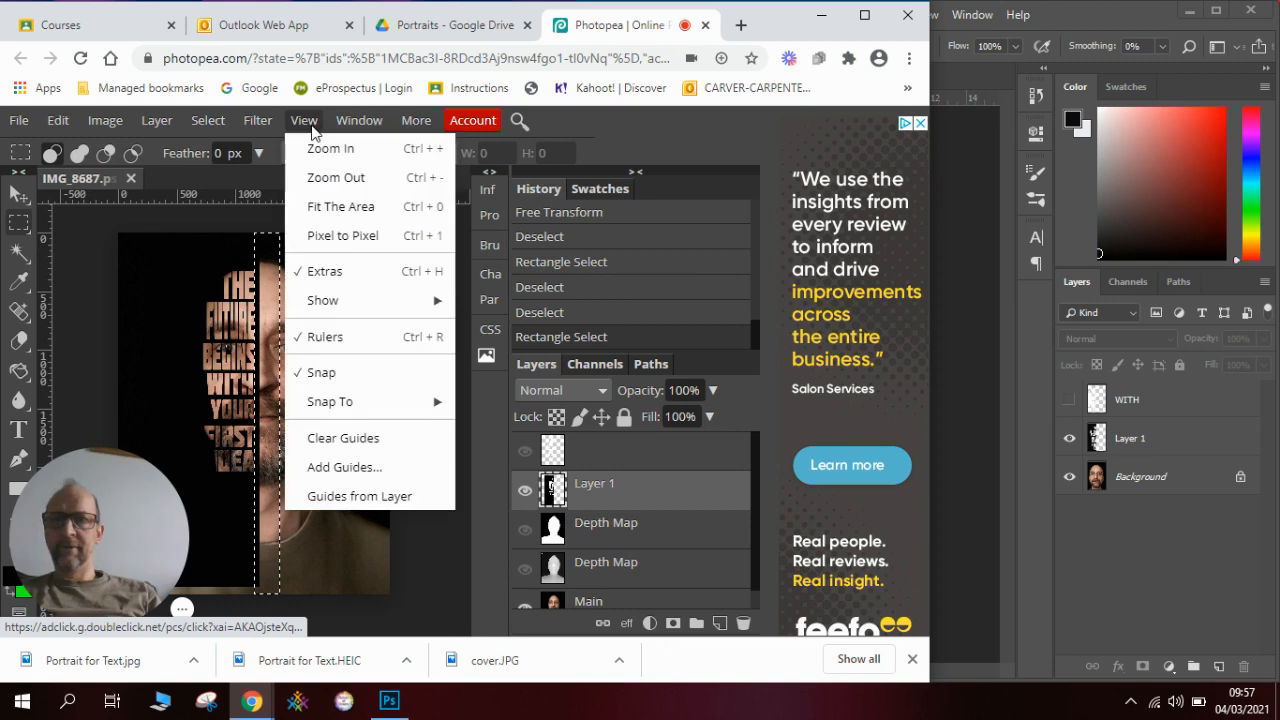
click(311, 372)
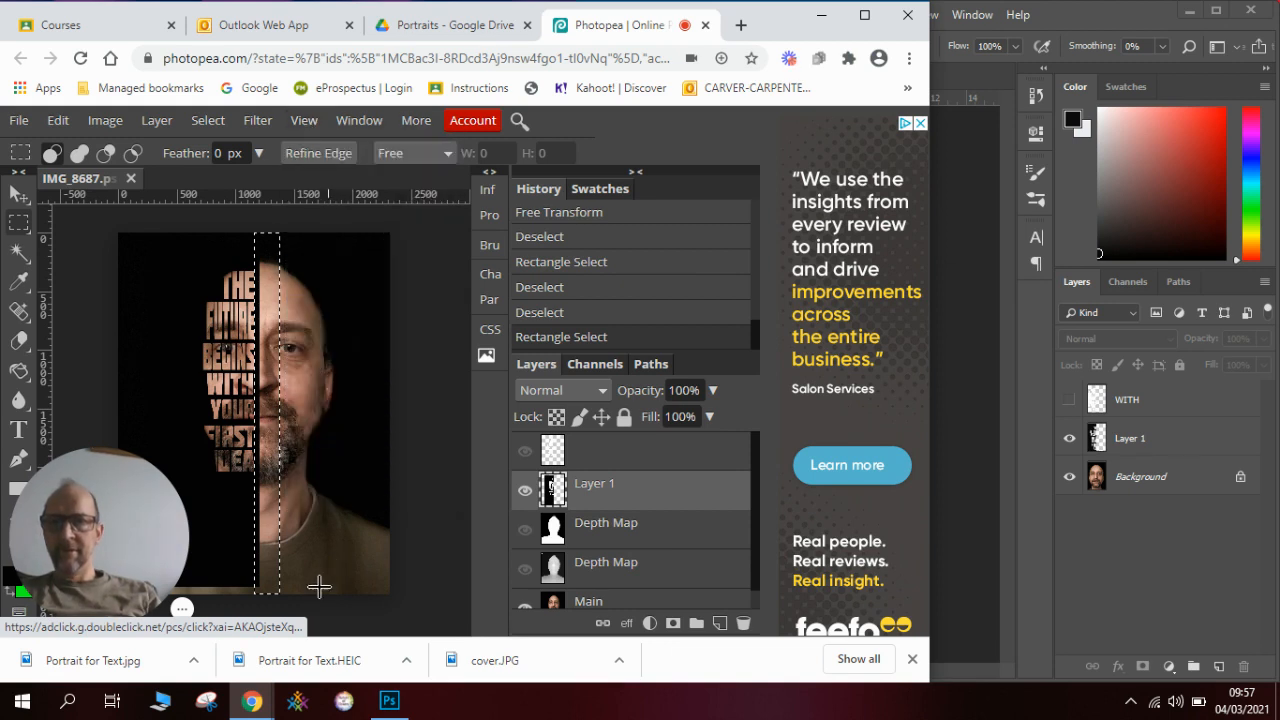
drag(317, 591, 259, 228)
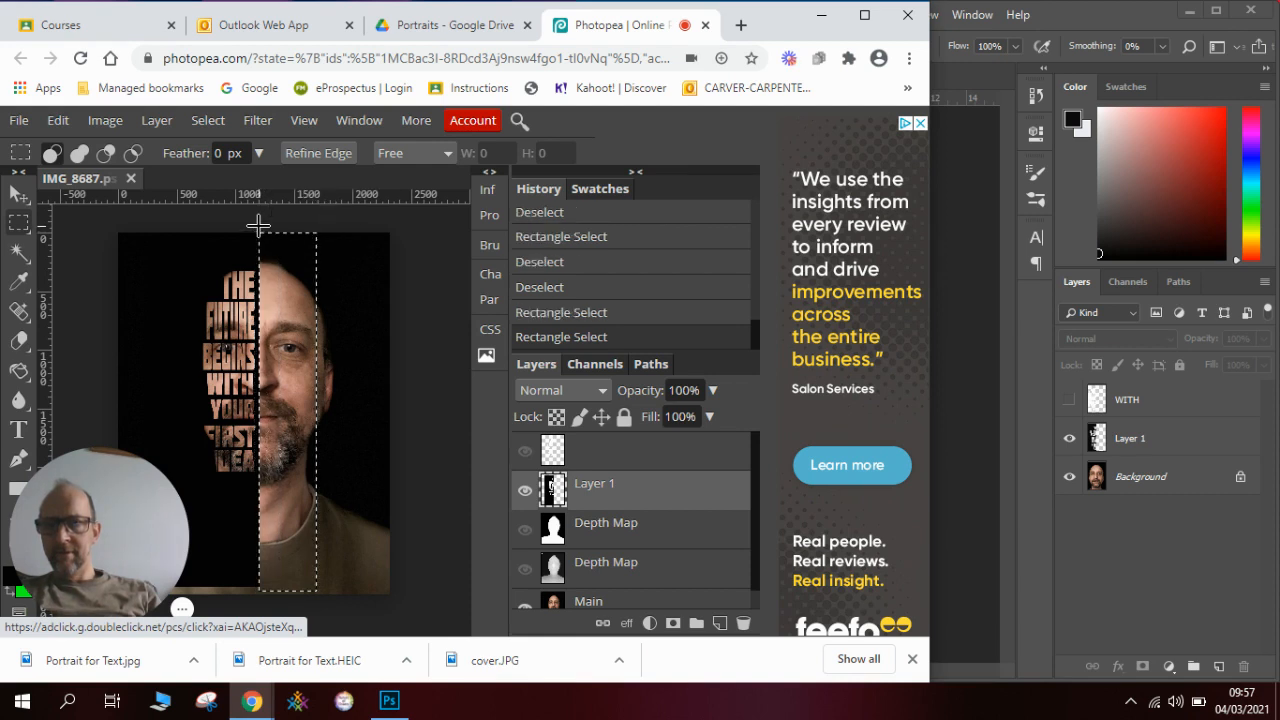
Step: Clear Layer 1's pixels in a full-height strip starting at the black panel's inner edge, and deselect
drag(255, 227, 344, 625)
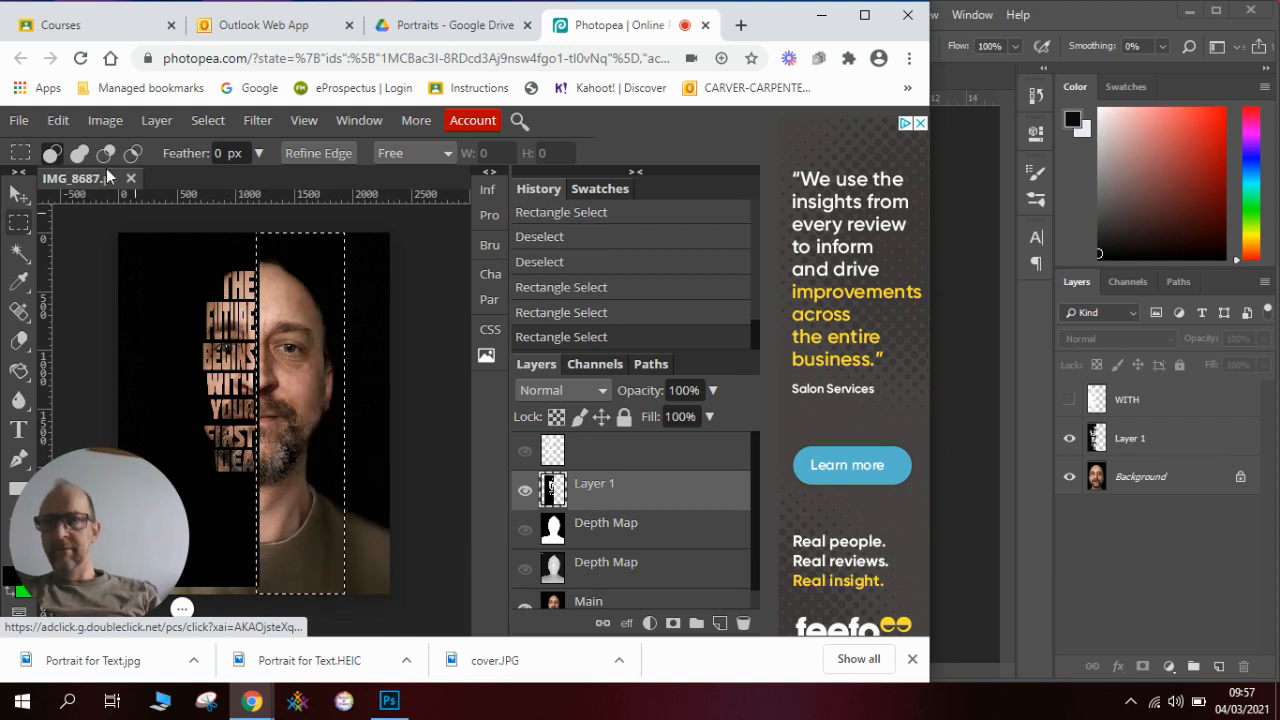
click(58, 120)
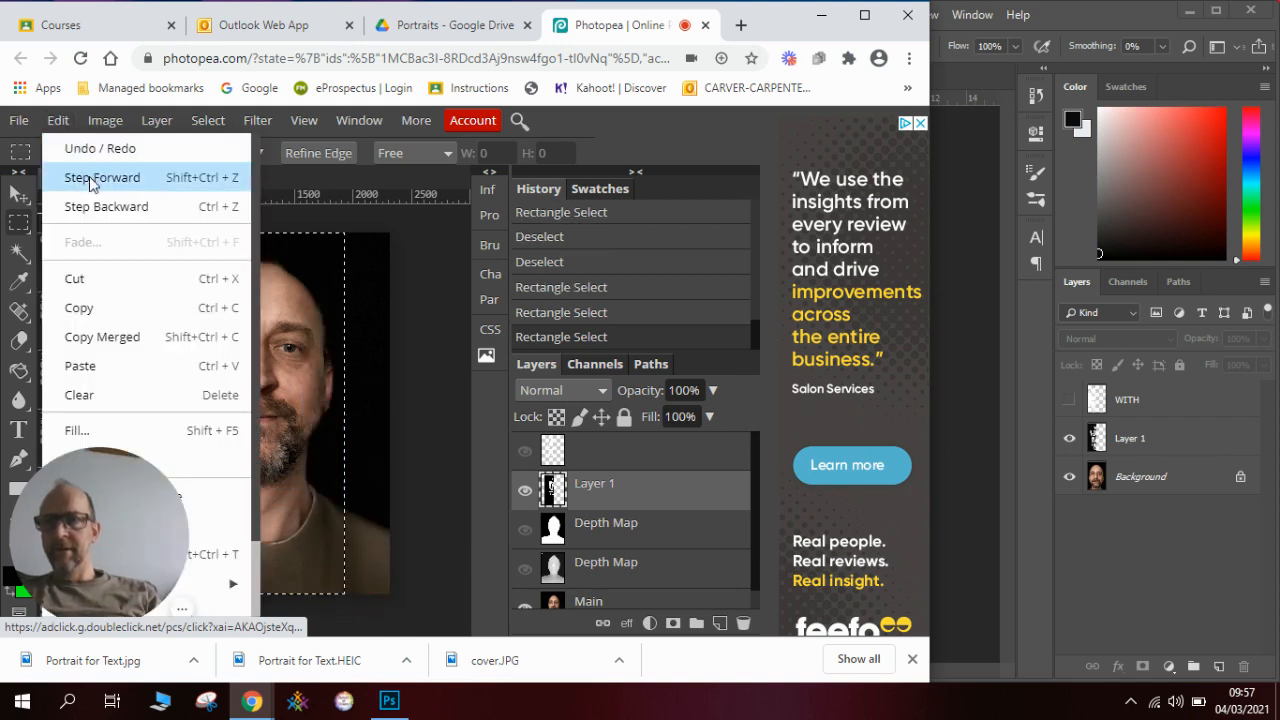
click(100, 290)
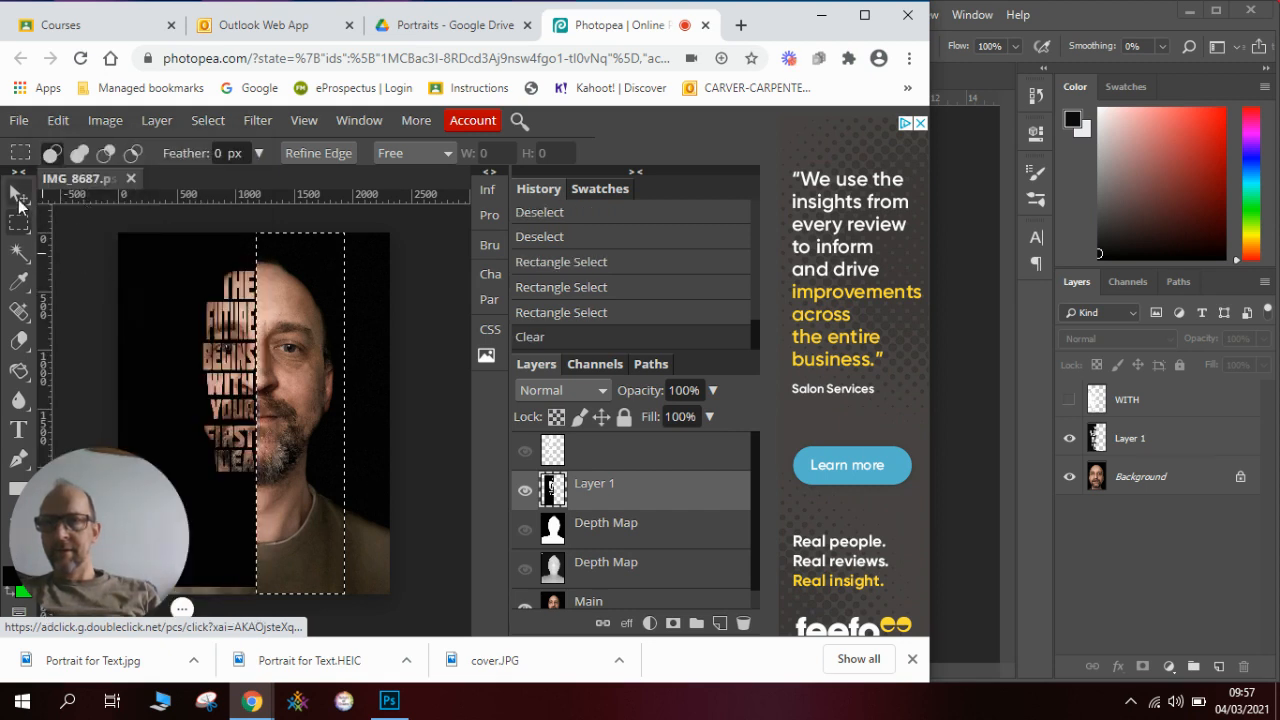
click(19, 197)
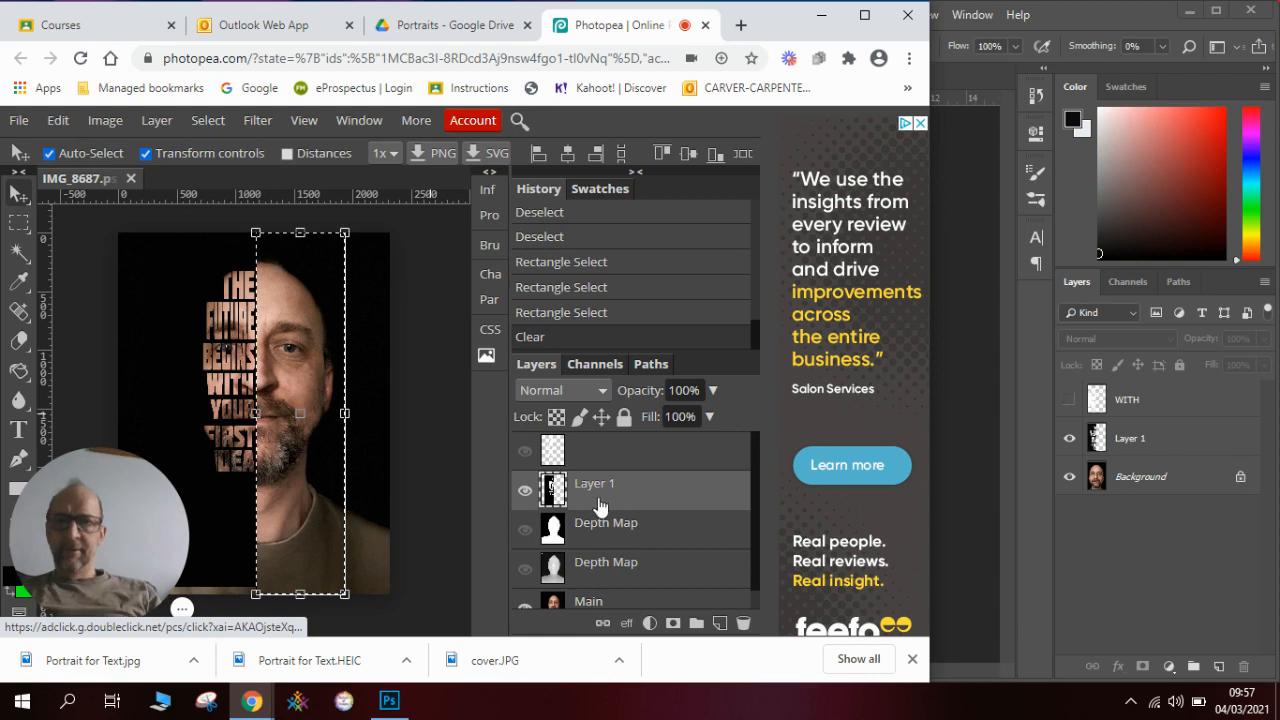
click(210, 122)
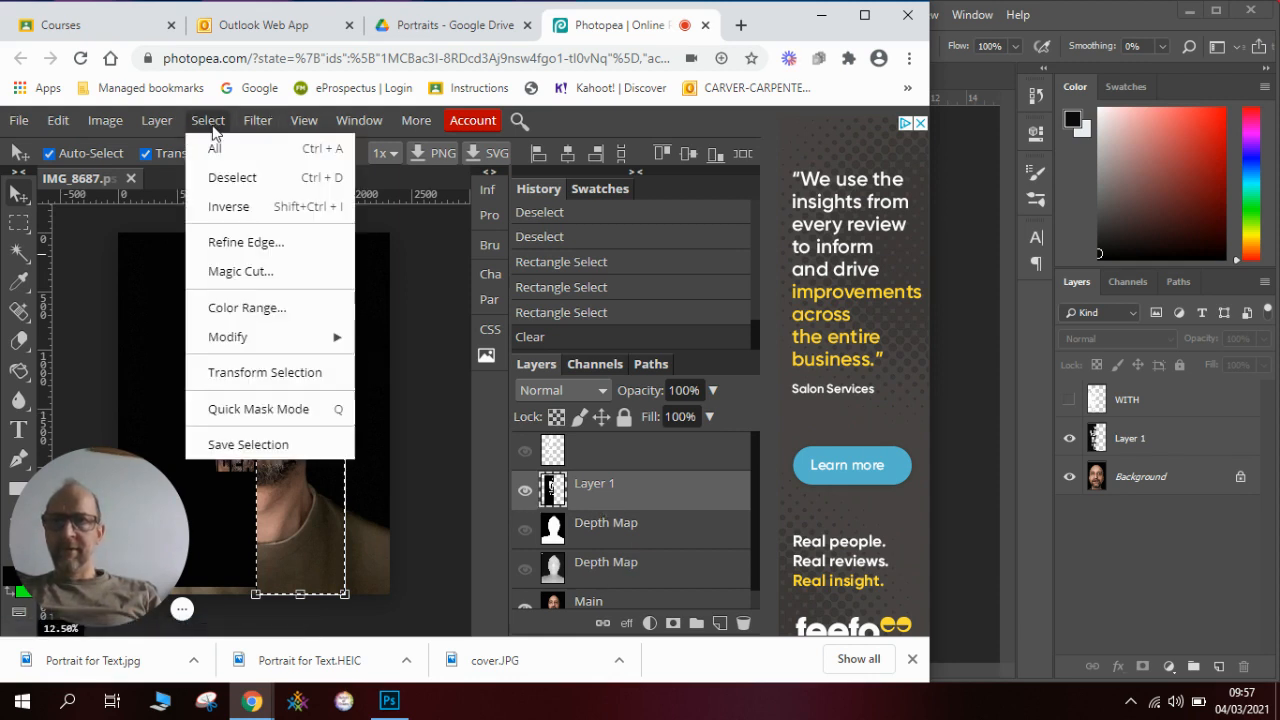
click(229, 176)
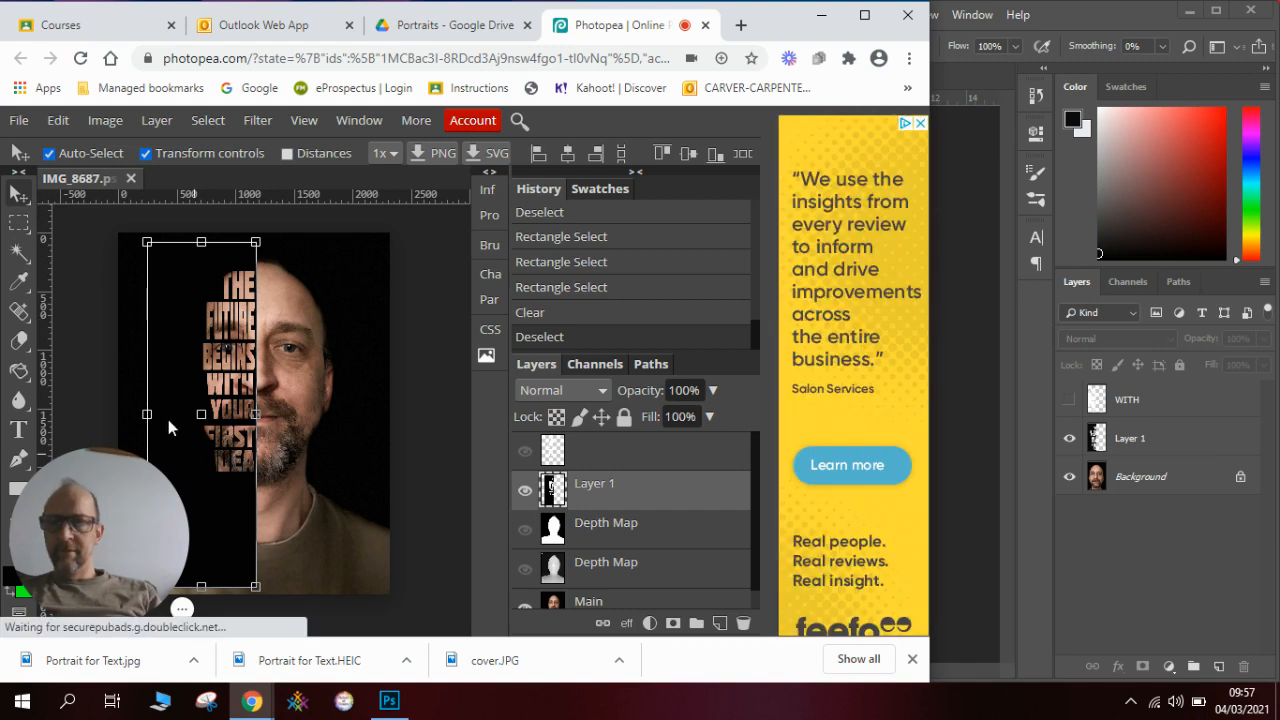
drag(147, 415, 149, 417)
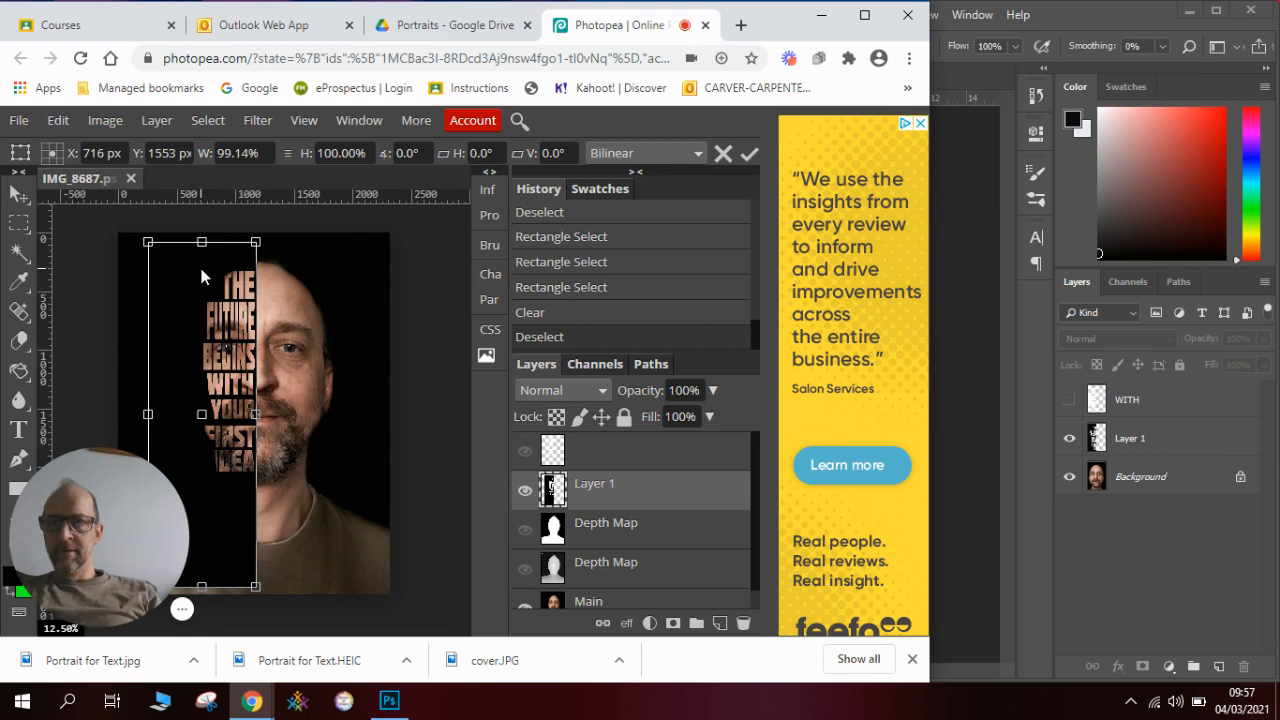
drag(199, 271, 200, 261)
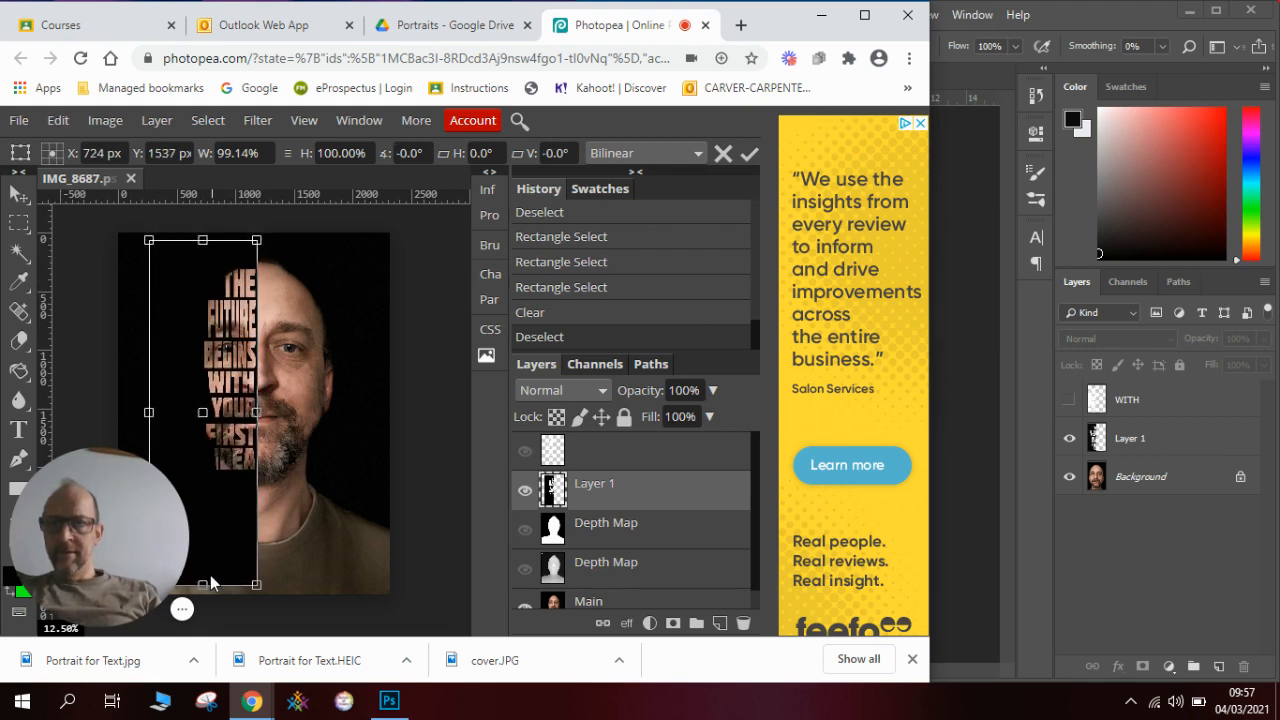
drag(202, 584, 204, 580)
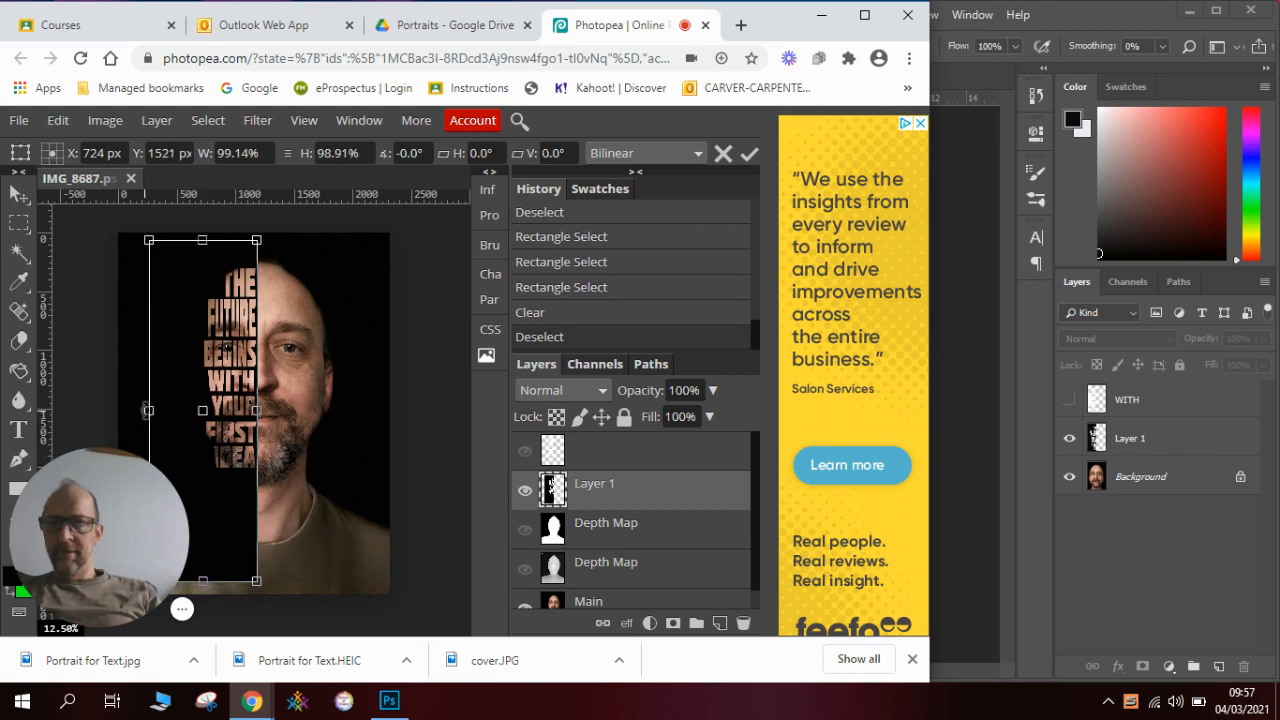
drag(147, 410, 152, 482)
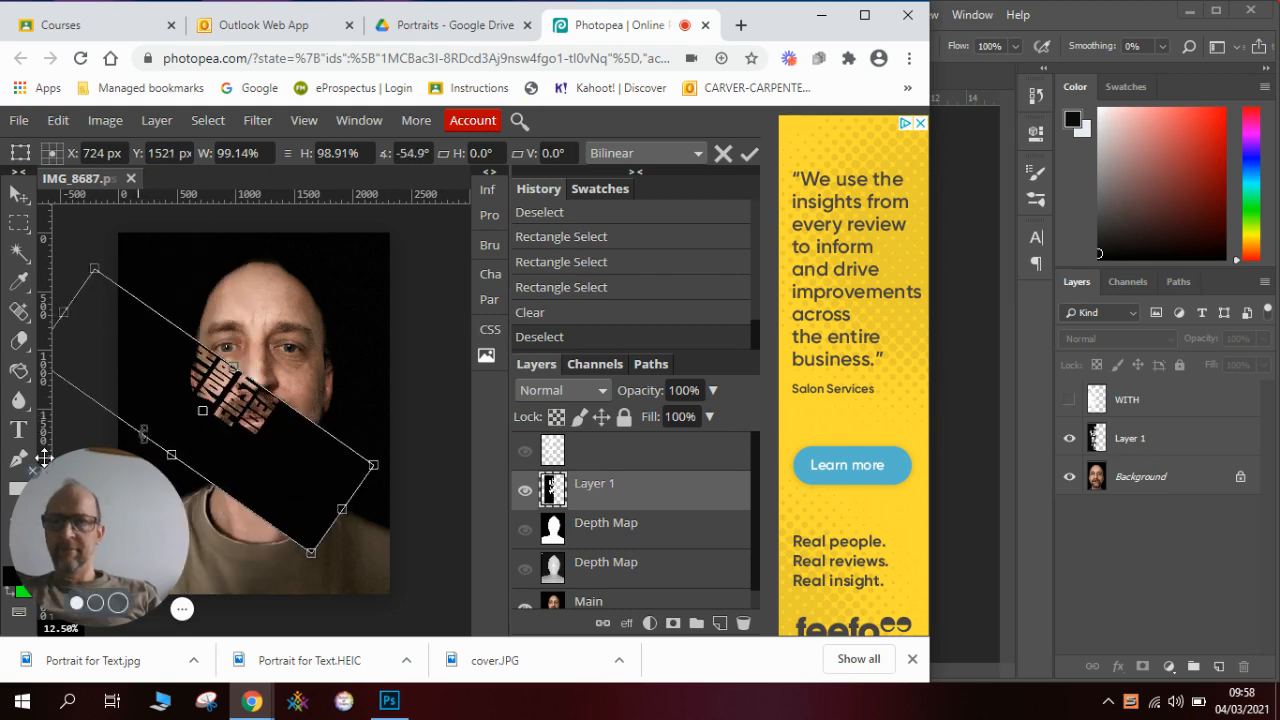
key(ctrl+z)
drag(143, 434, 75, 281)
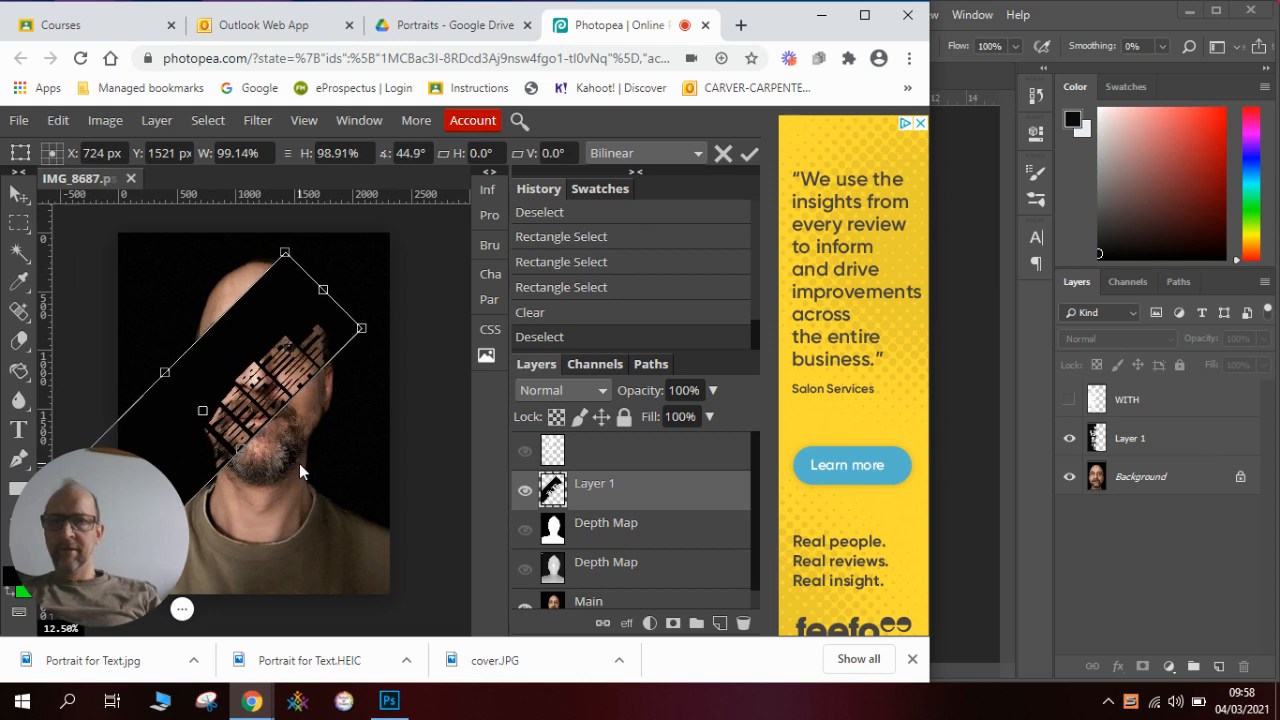
click(59, 121)
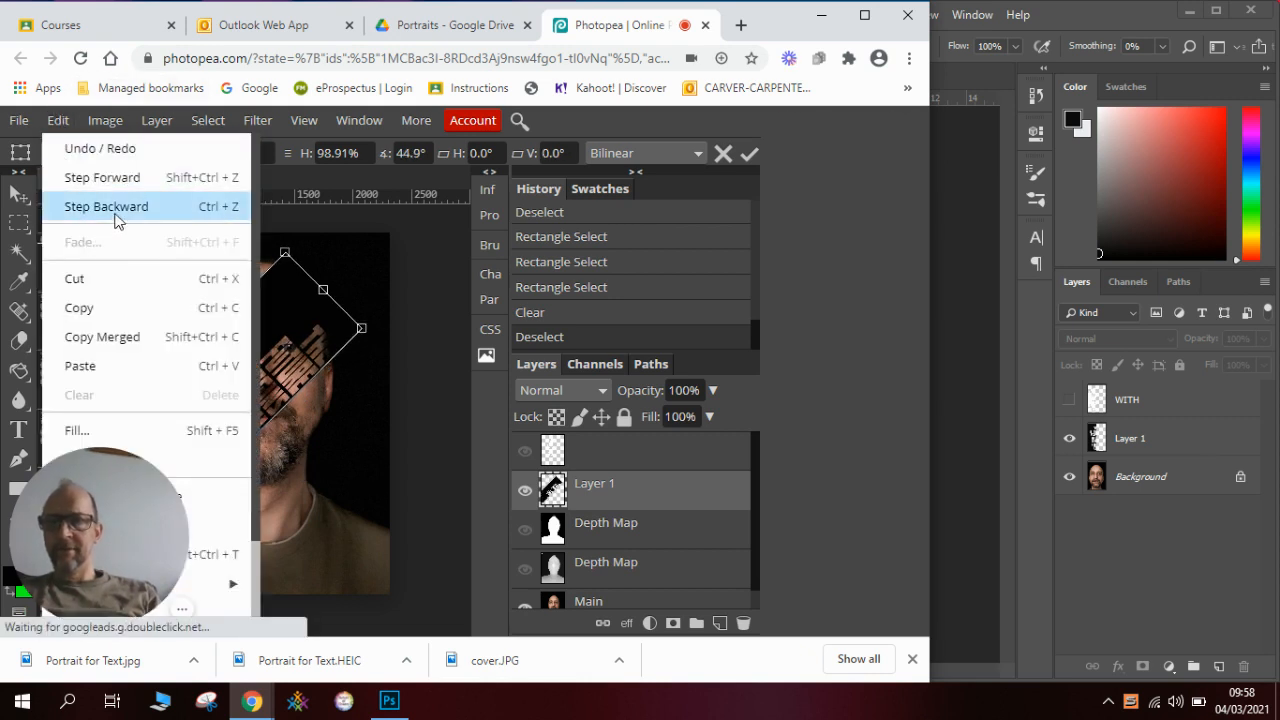
click(142, 207)
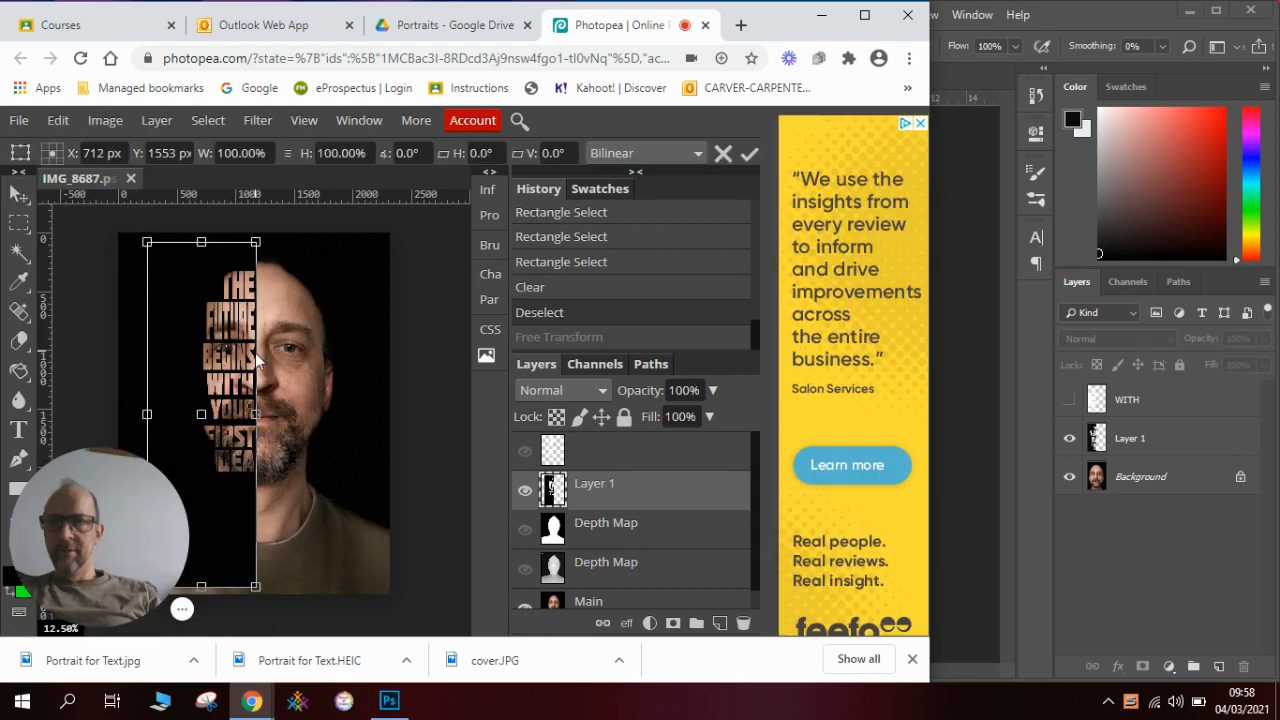
Step: Scale Layer 1 to 87.07% width, keeping its inner edge on the face's centre line, and apply the transform
drag(148, 413, 161, 414)
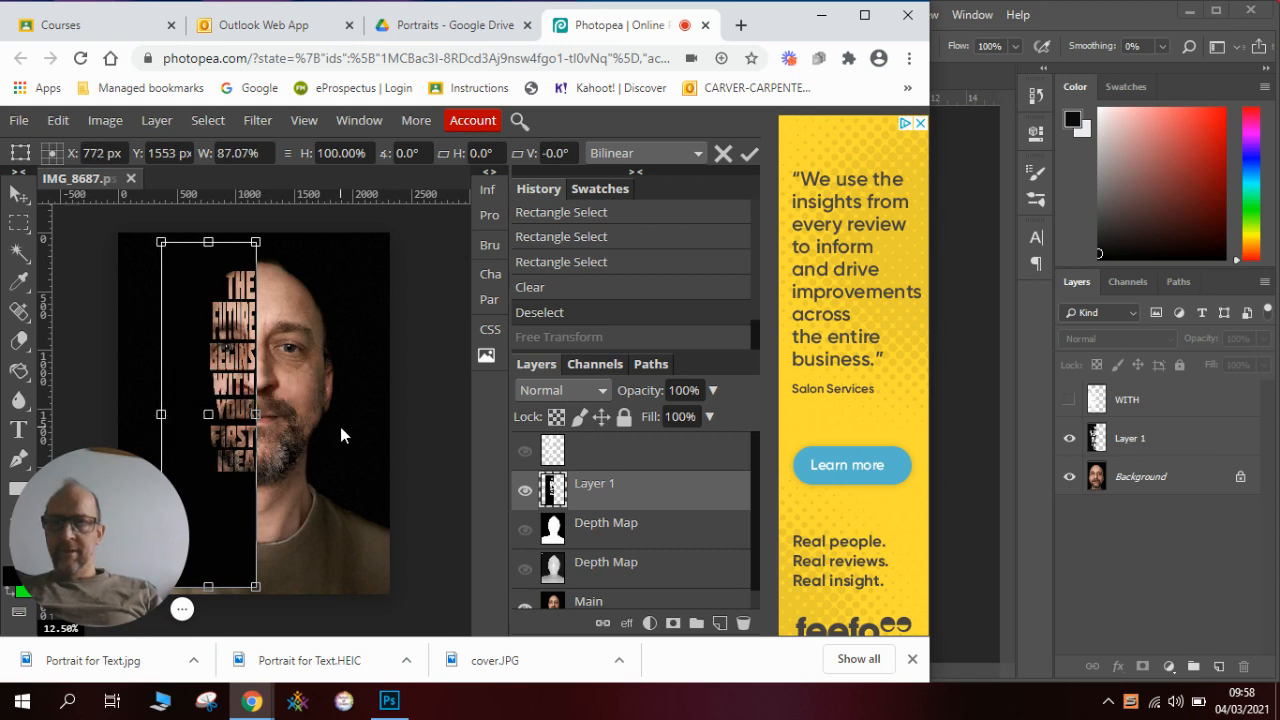
click(25, 223)
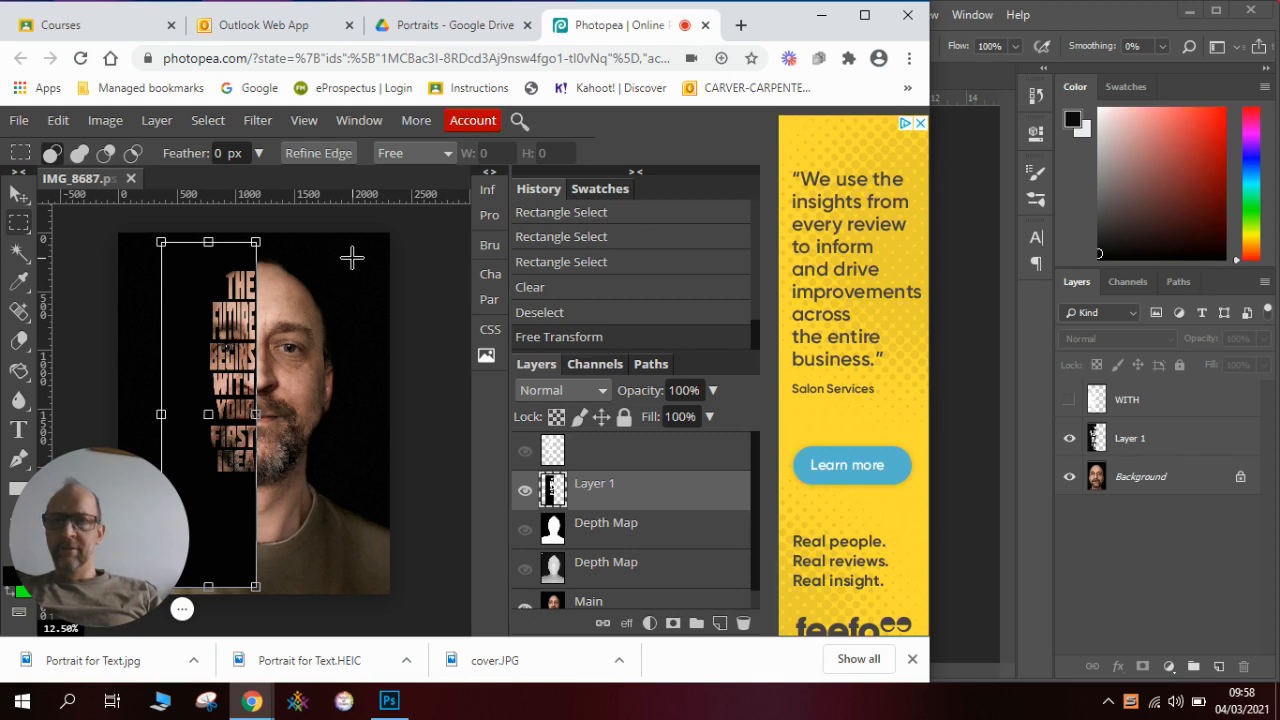
Step: Crop the image to a rectangle of about 1696 × 2241 px around the face and lettering, and deselect
drag(353, 253, 155, 520)
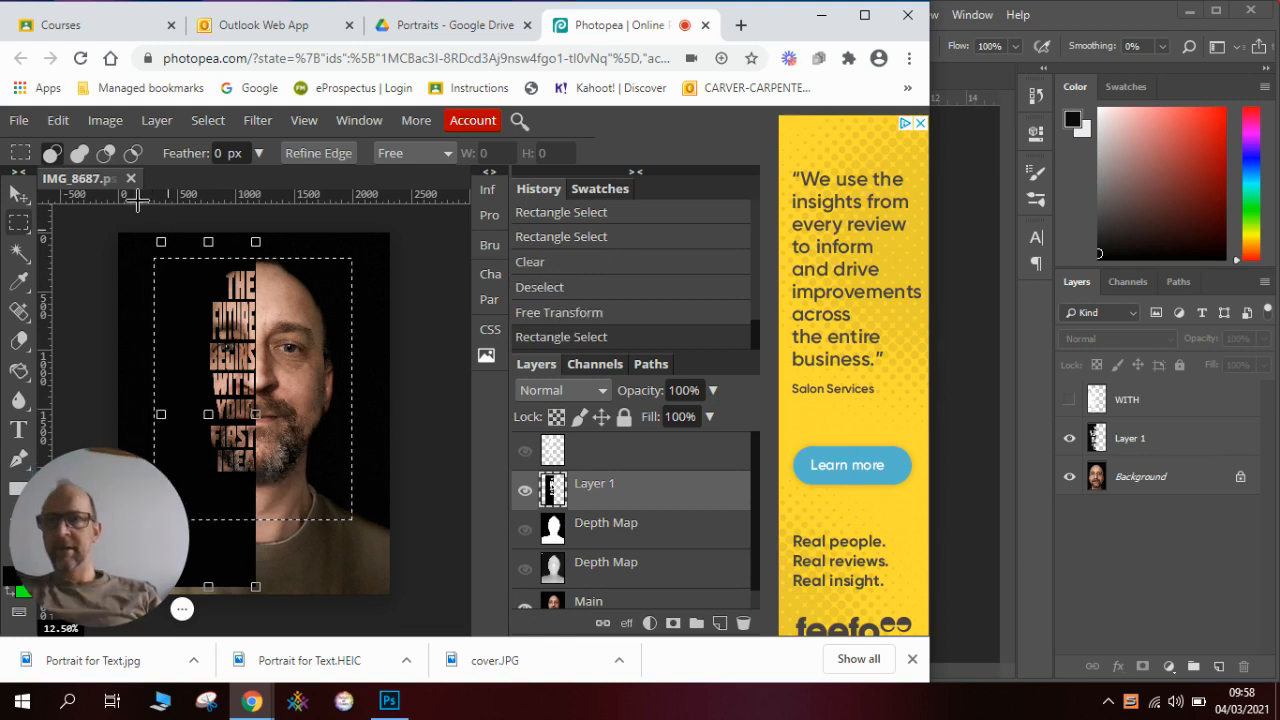
click(97, 121)
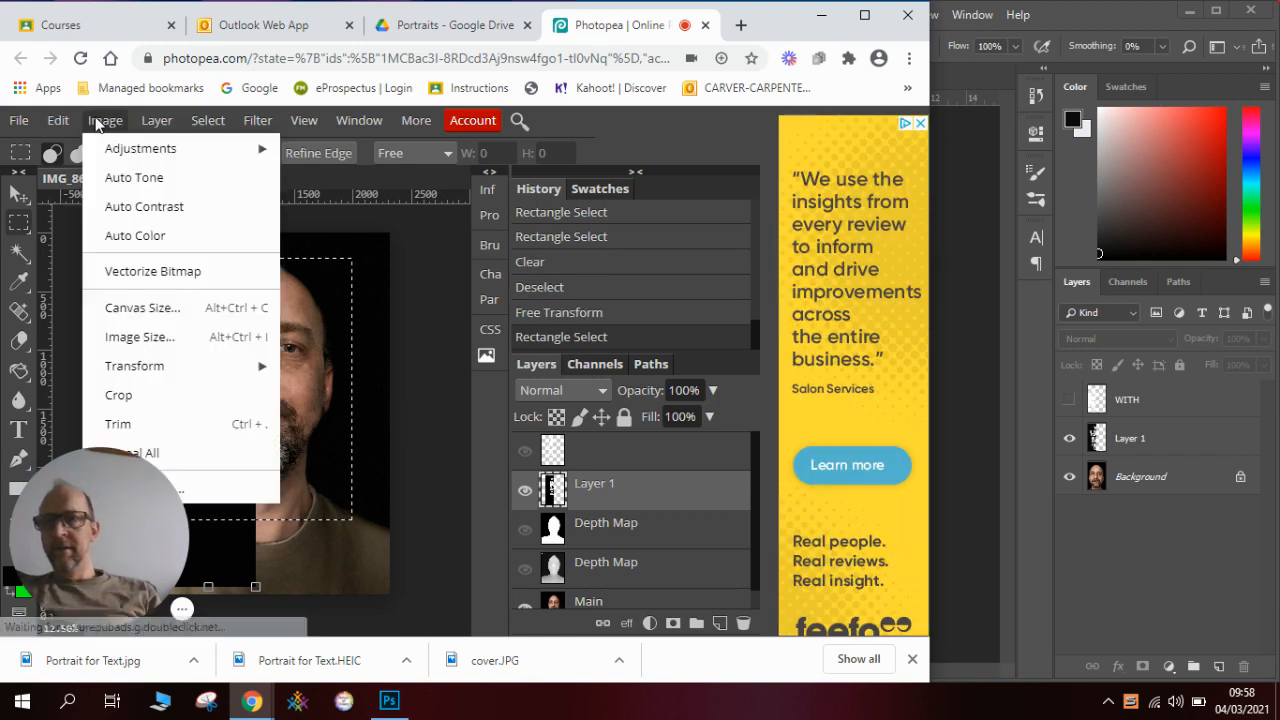
click(155, 394)
key(ctrl+d)
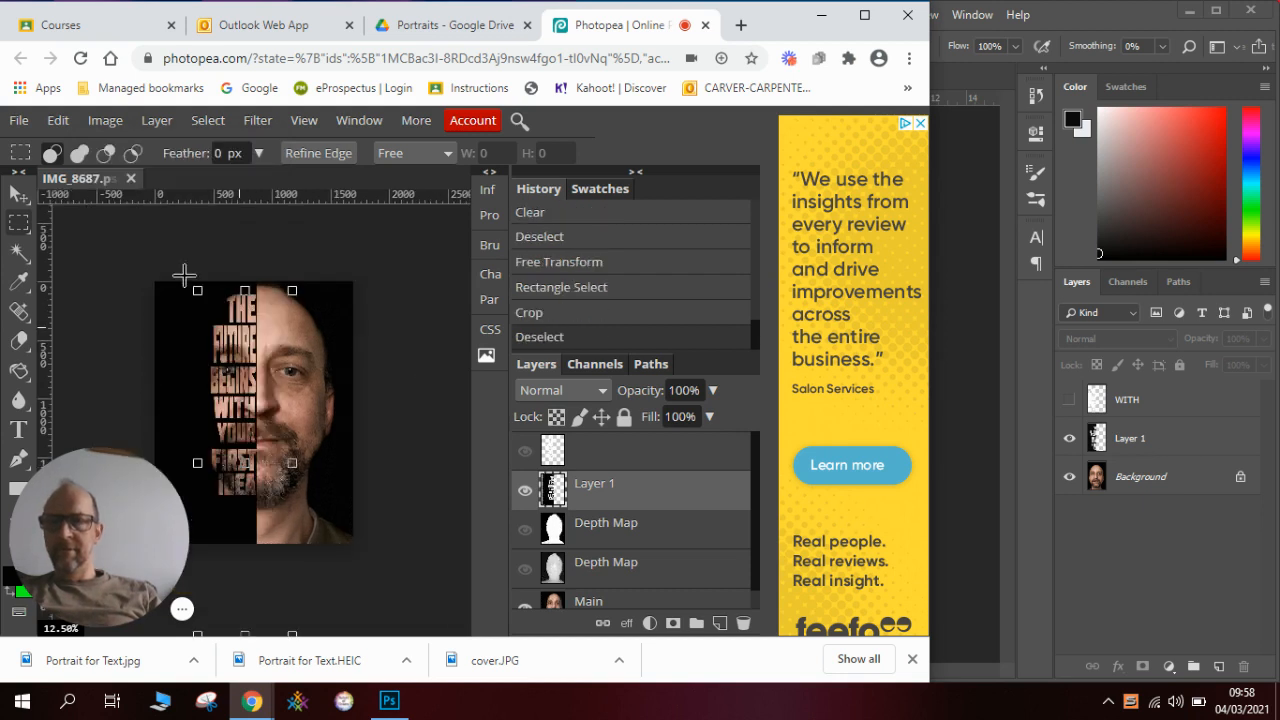
click(20, 192)
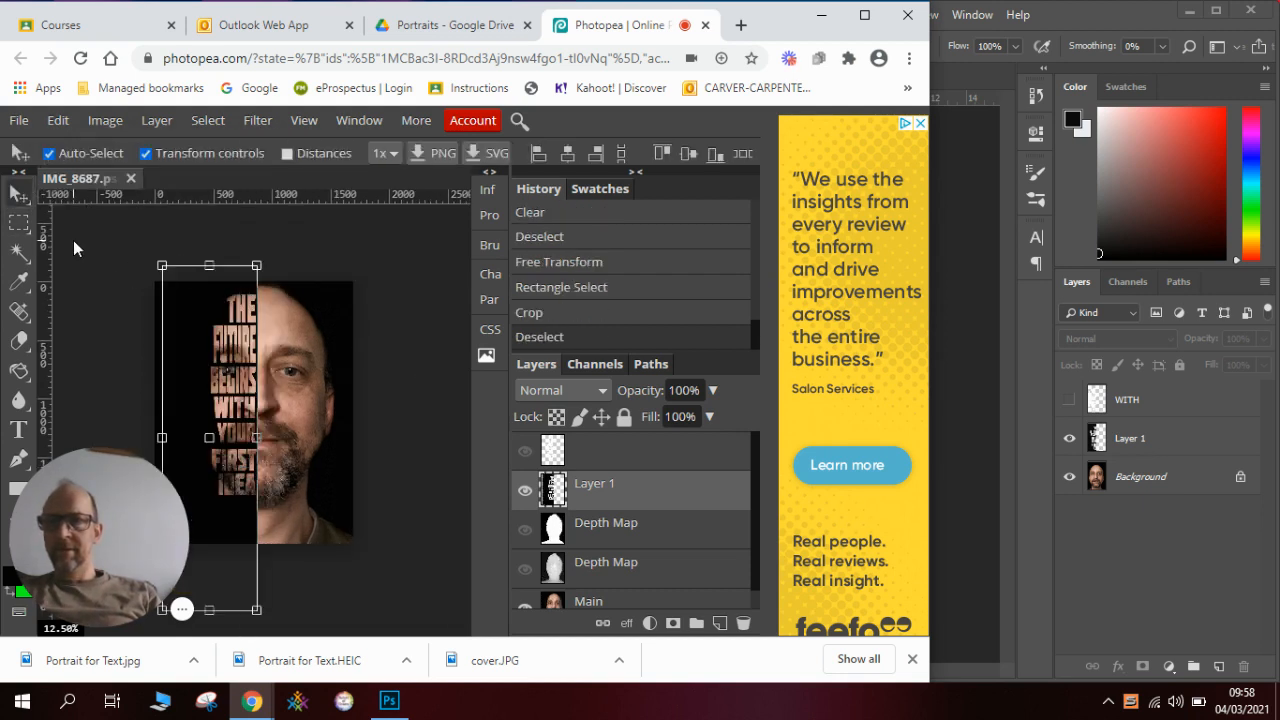
click(19, 222)
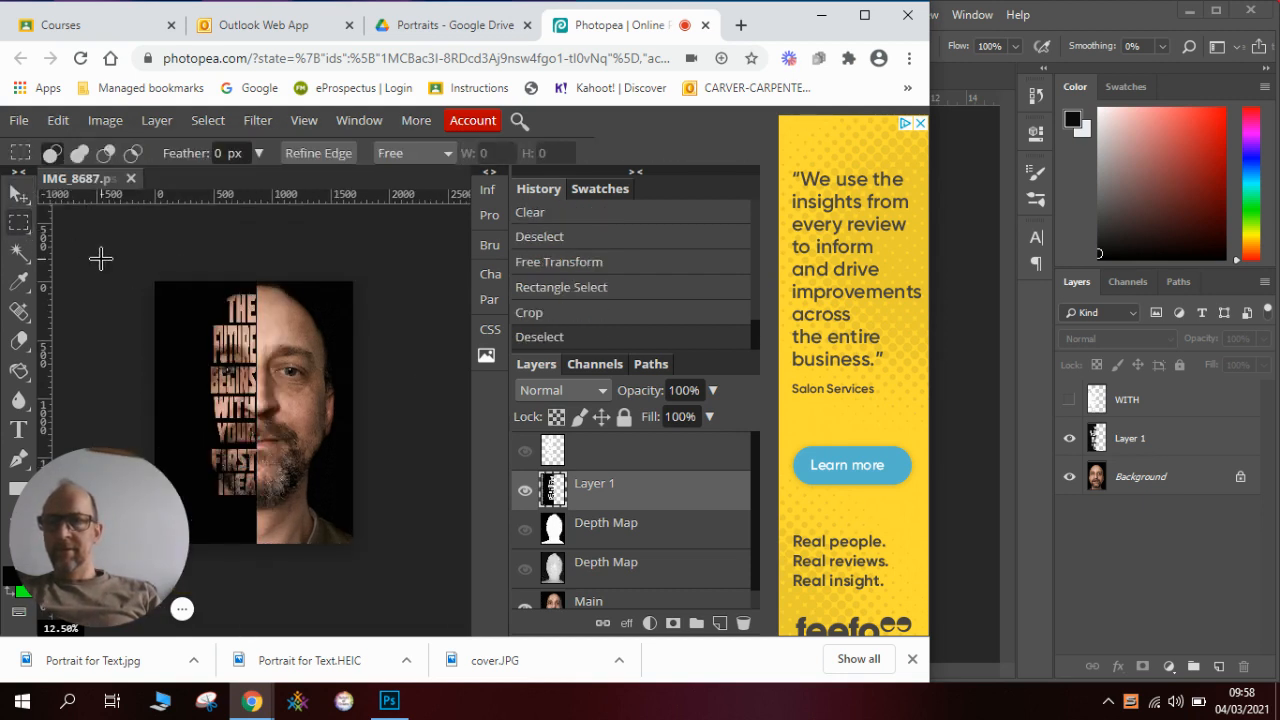
Step: Export the cropped portrait as a JPG at 100% quality
click(18, 120)
mouse_move(95, 405)
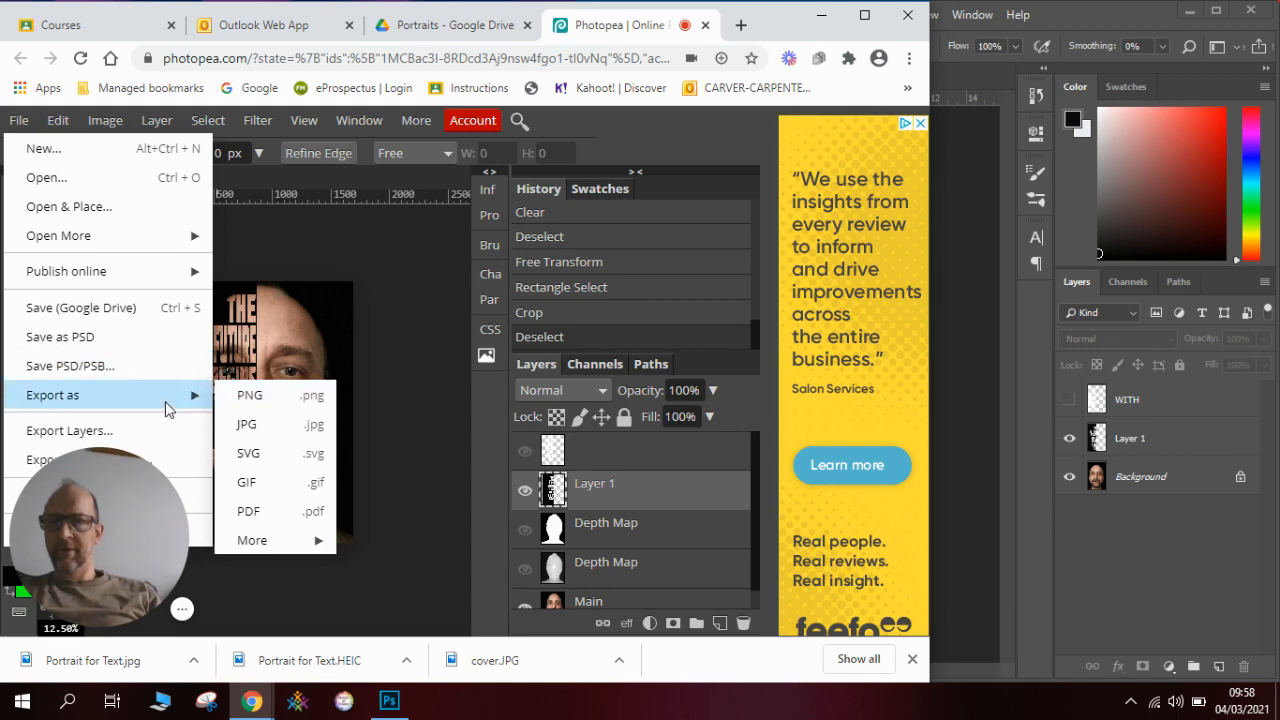
click(272, 424)
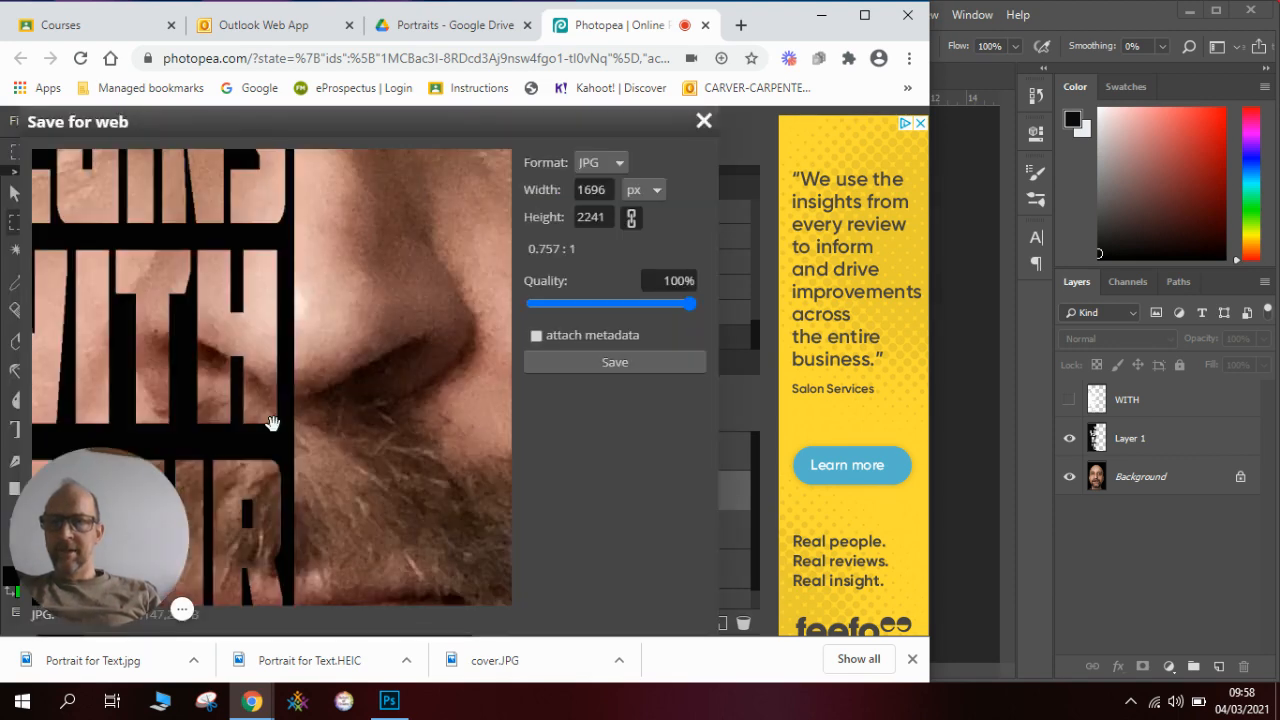
click(608, 361)
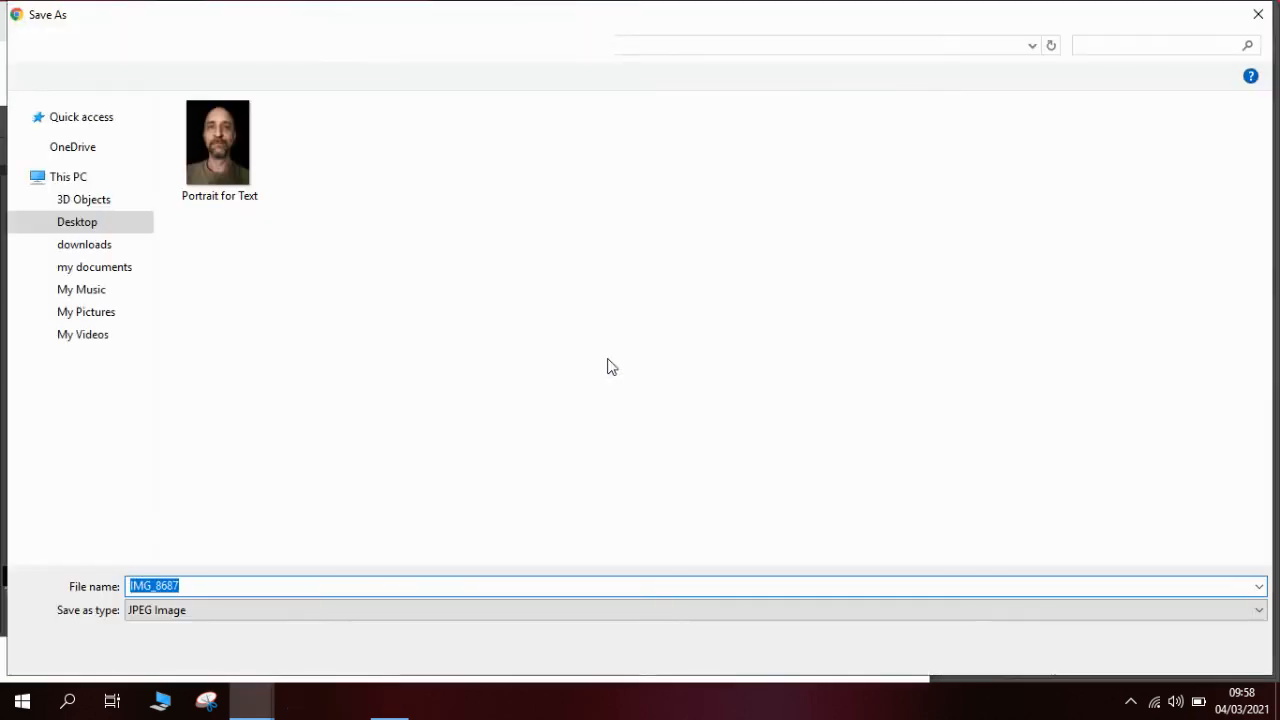
Step: Name the exported JPG Portrait for Text 2 and save it in the Text Portriats folder
click(207, 586)
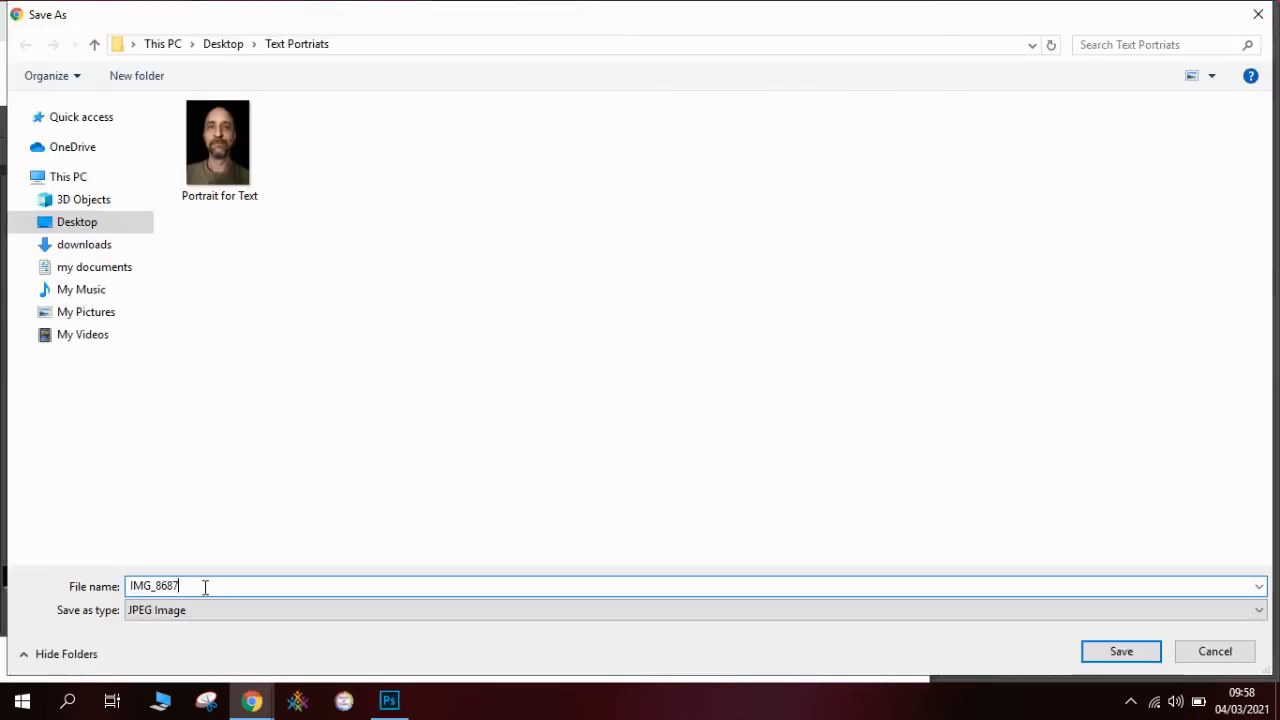
key(BackSpace)
key(BackSpace)
key(BackSpace)
key(BackSpace)
key(BackSpace)
key(BackSpace)
key(BackSpace)
text(PORTR)
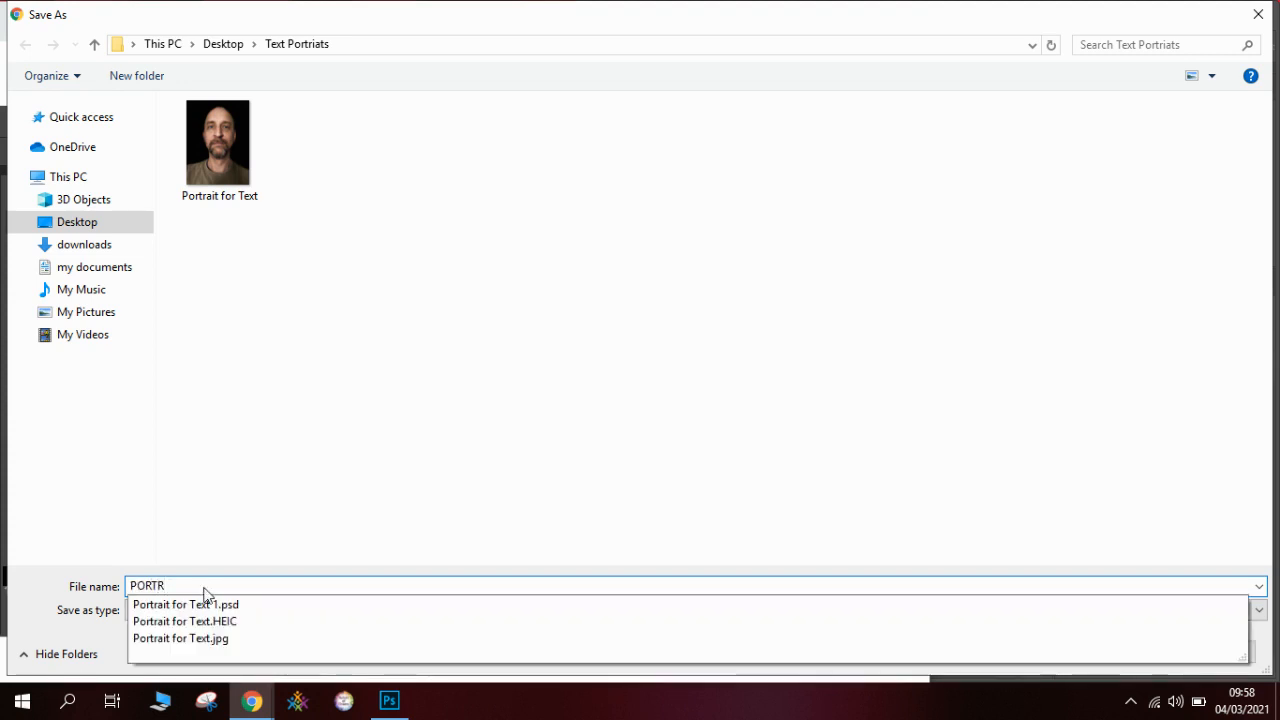
key(Down)
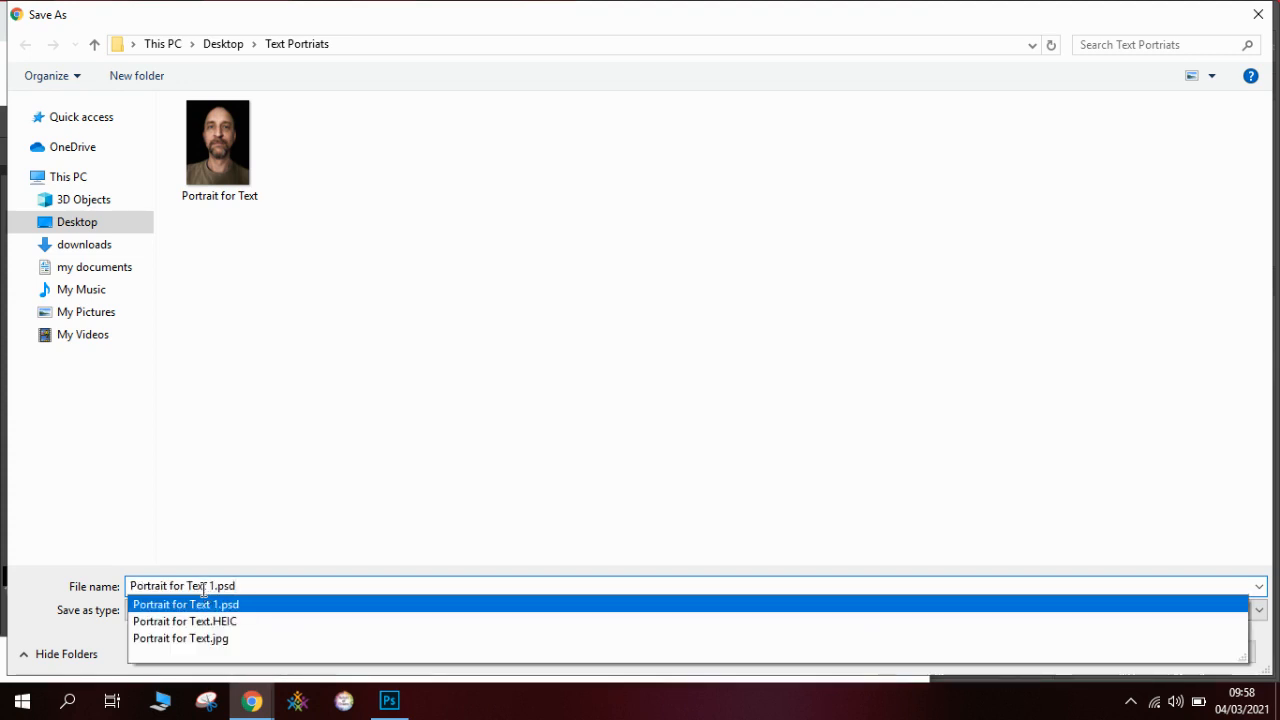
key(BackSpace)
key(BackSpace)
key(BackSpace)
key(BackSpace)
key(BackSpace)
key(BackSpace)
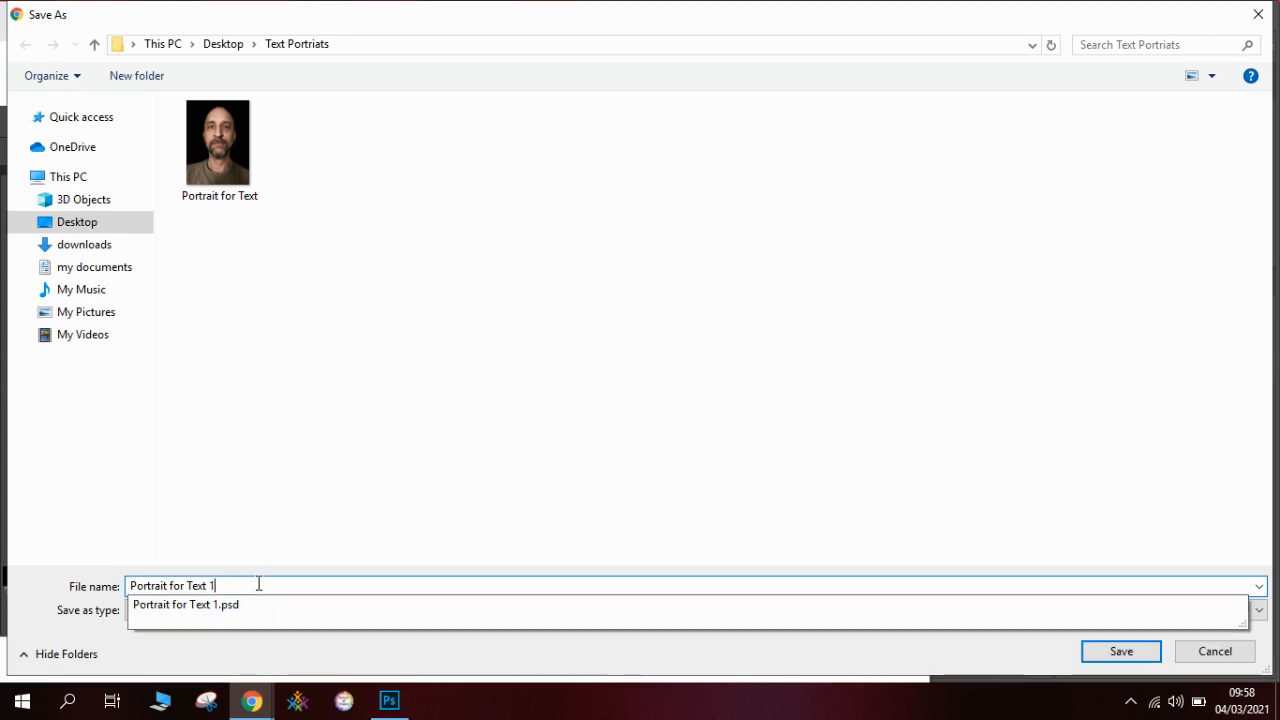
text(2)
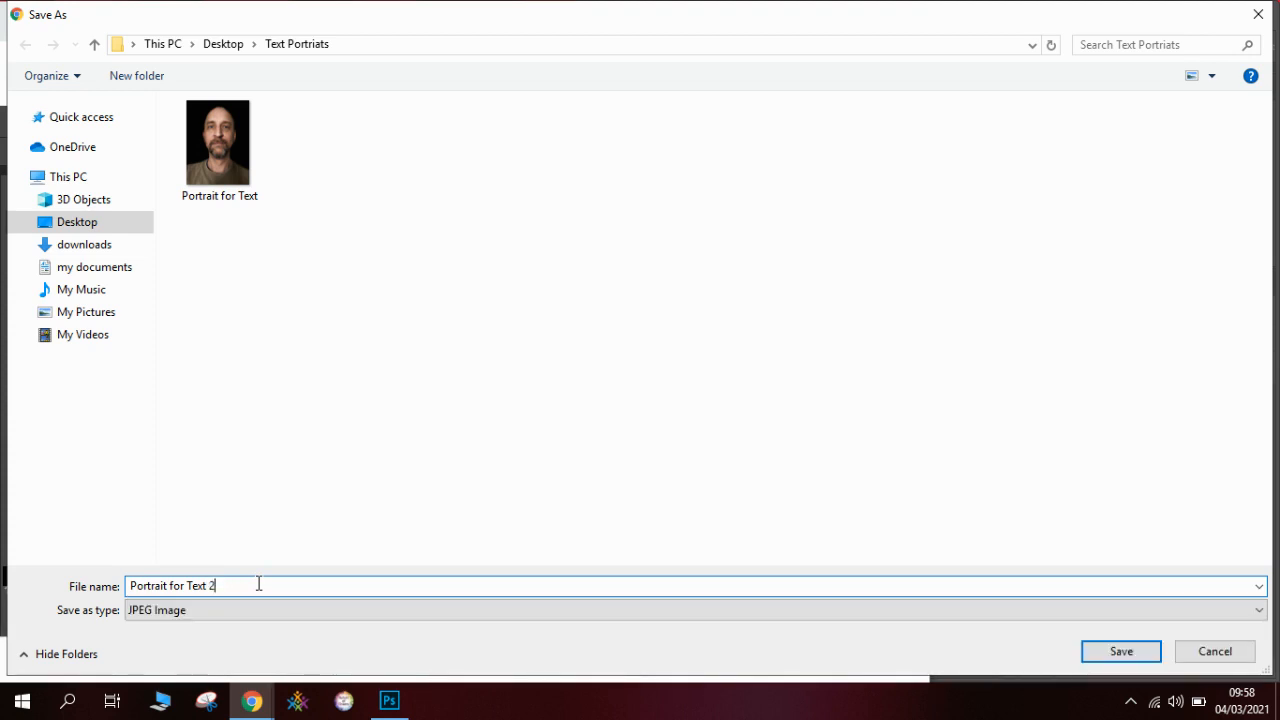
key(Return)
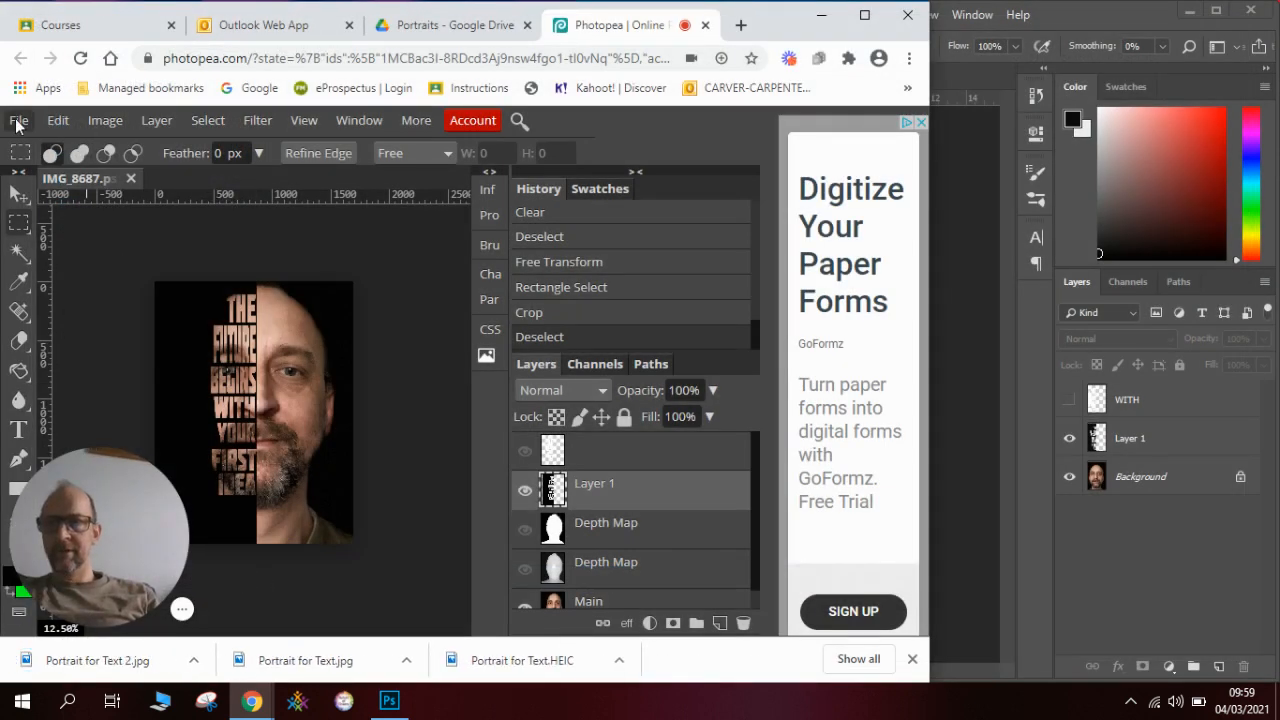
Step: Save the layered document as a PSD named Portrait for Text 2 in the Text Portriats folder
click(19, 120)
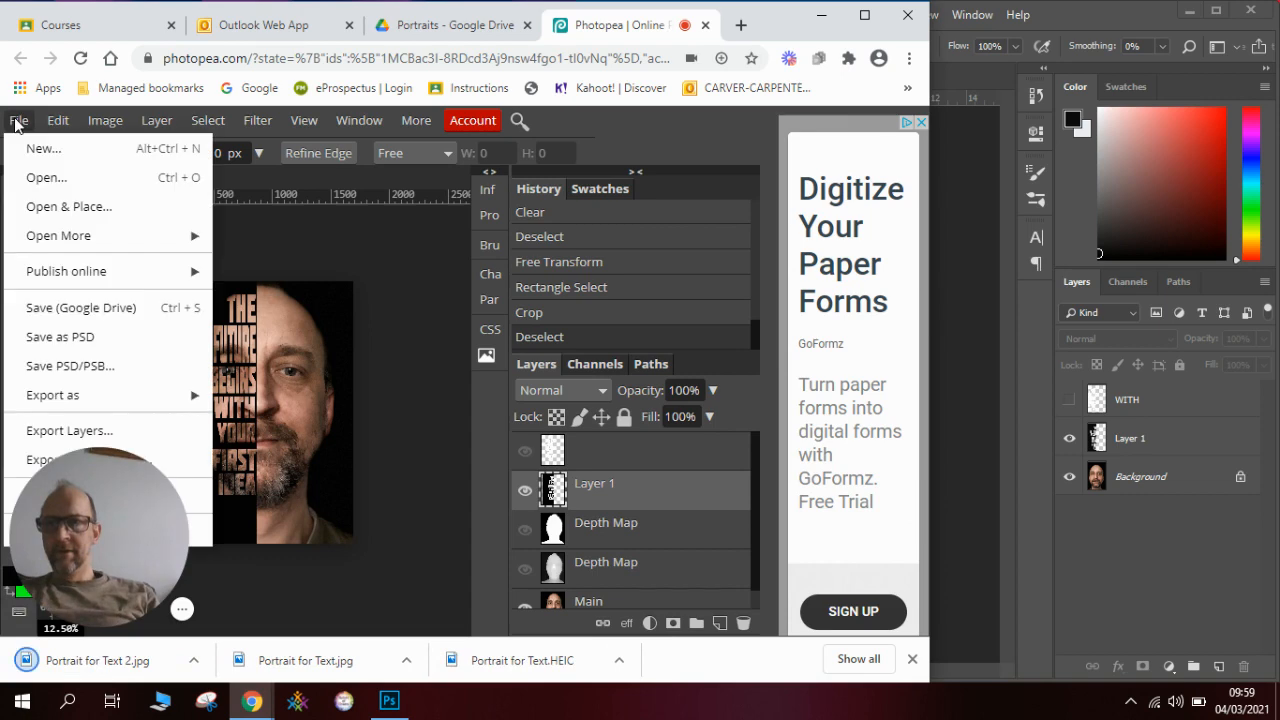
click(101, 346)
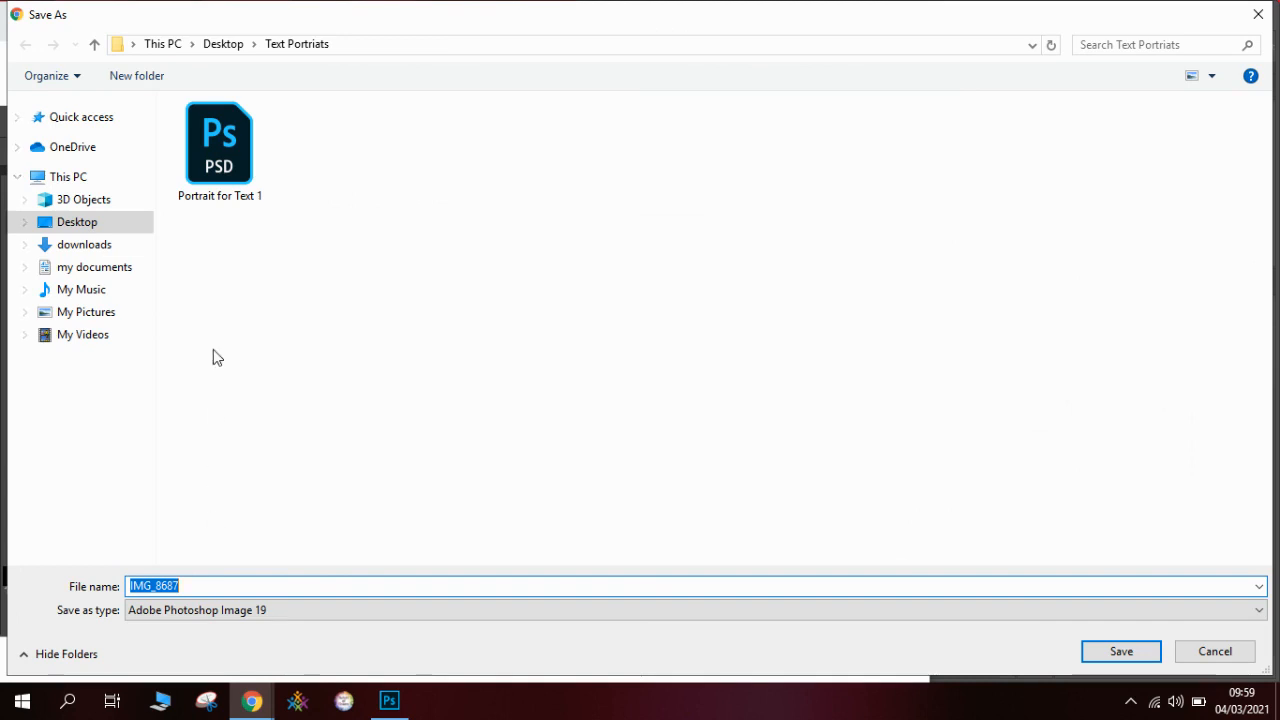
click(234, 188)
click(228, 585)
double_click(228, 585)
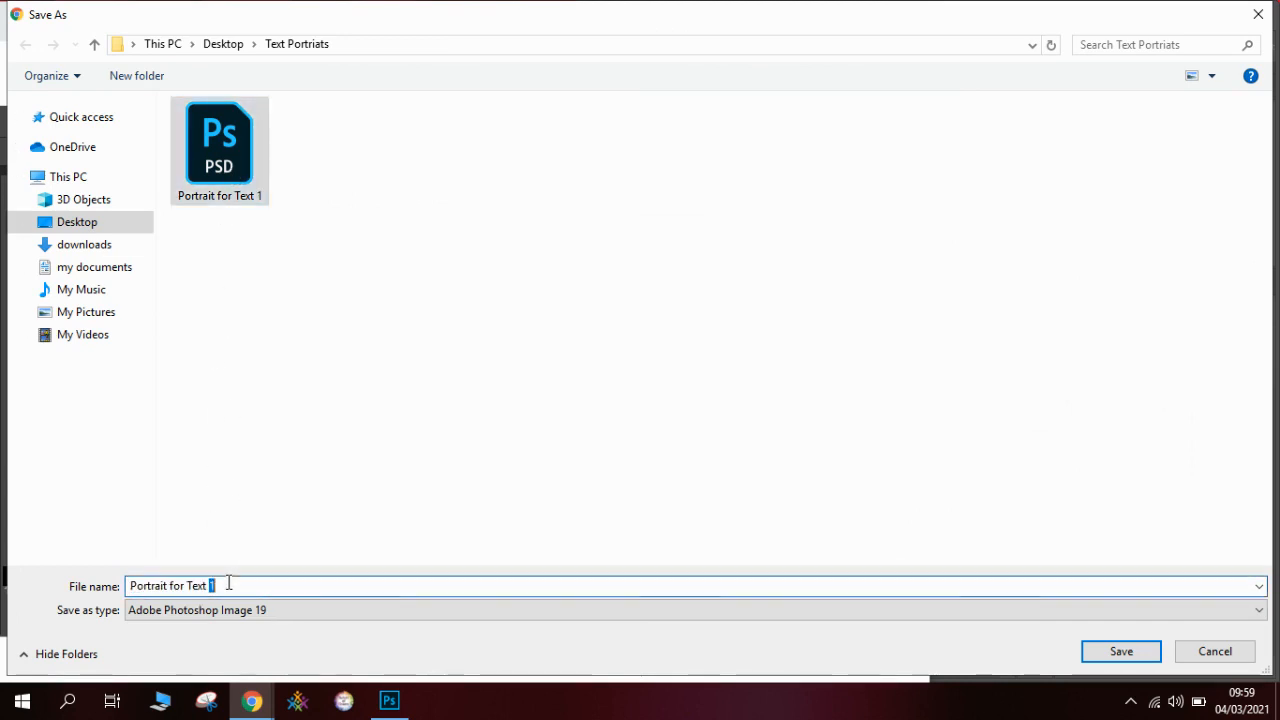
text(2)
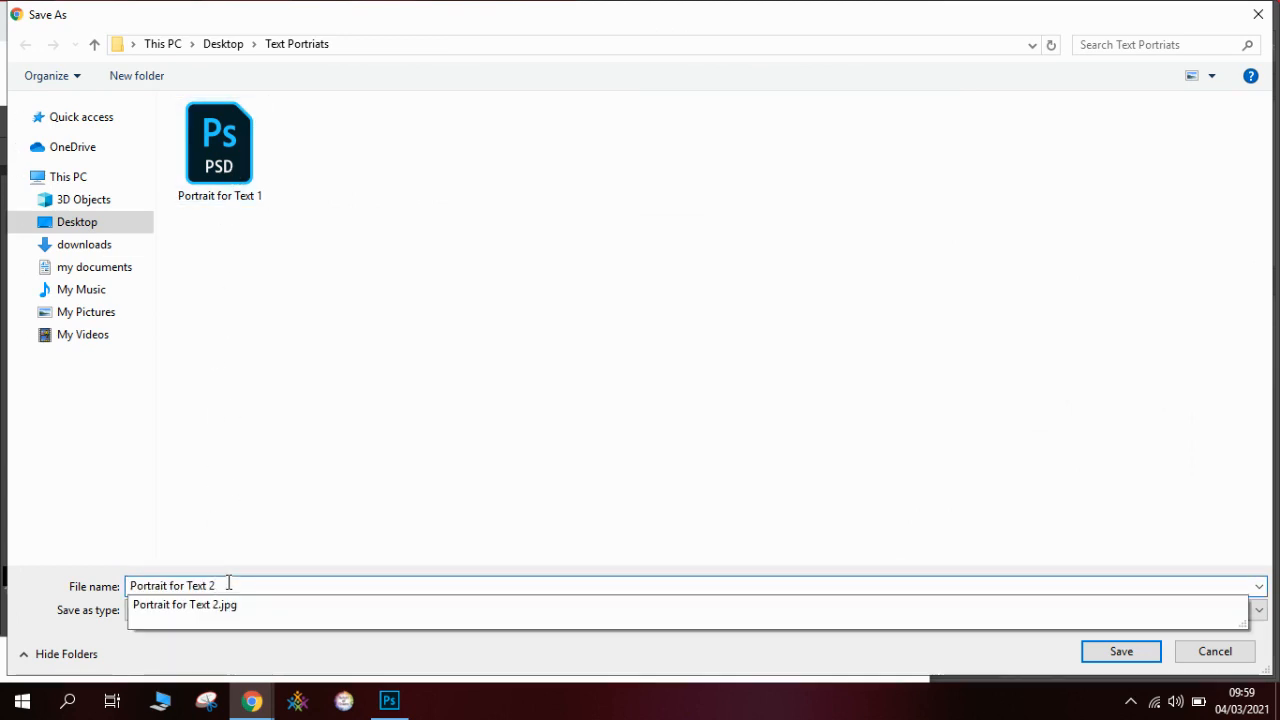
key(Return)
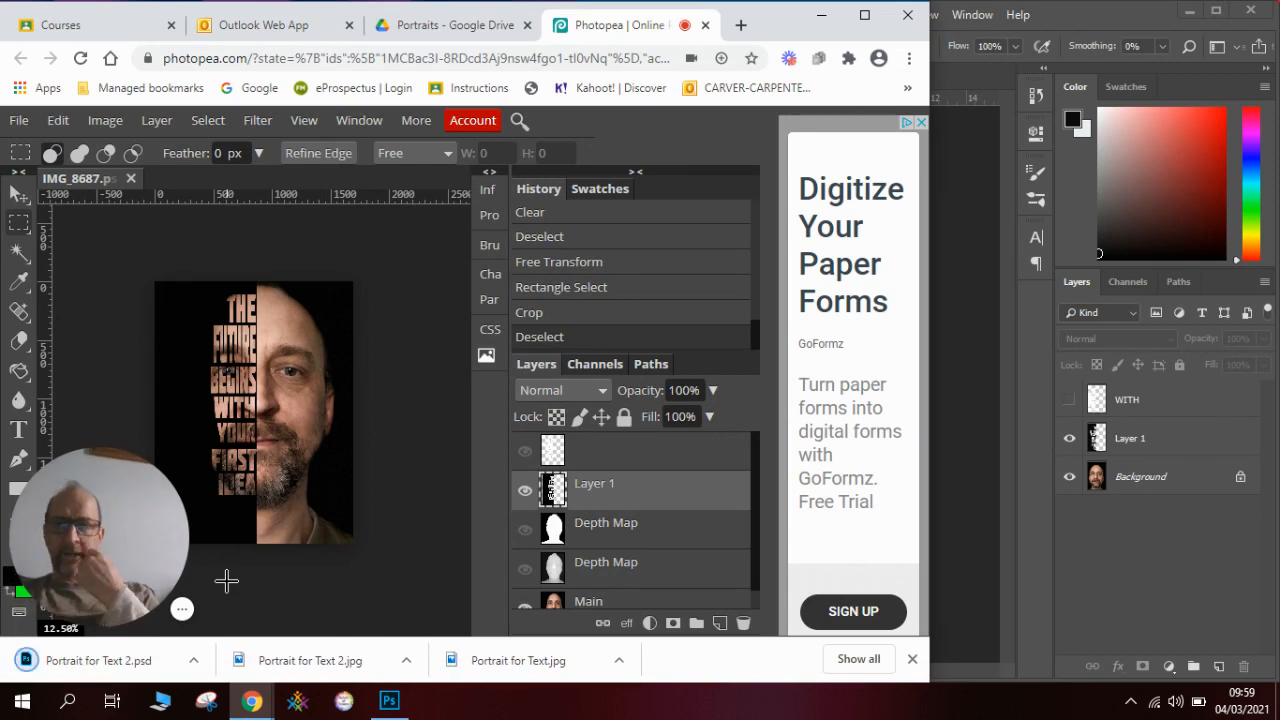
Step: Switch to Photoshop to compare Portrait for Text 1 with the Photopea version
click(944, 413)
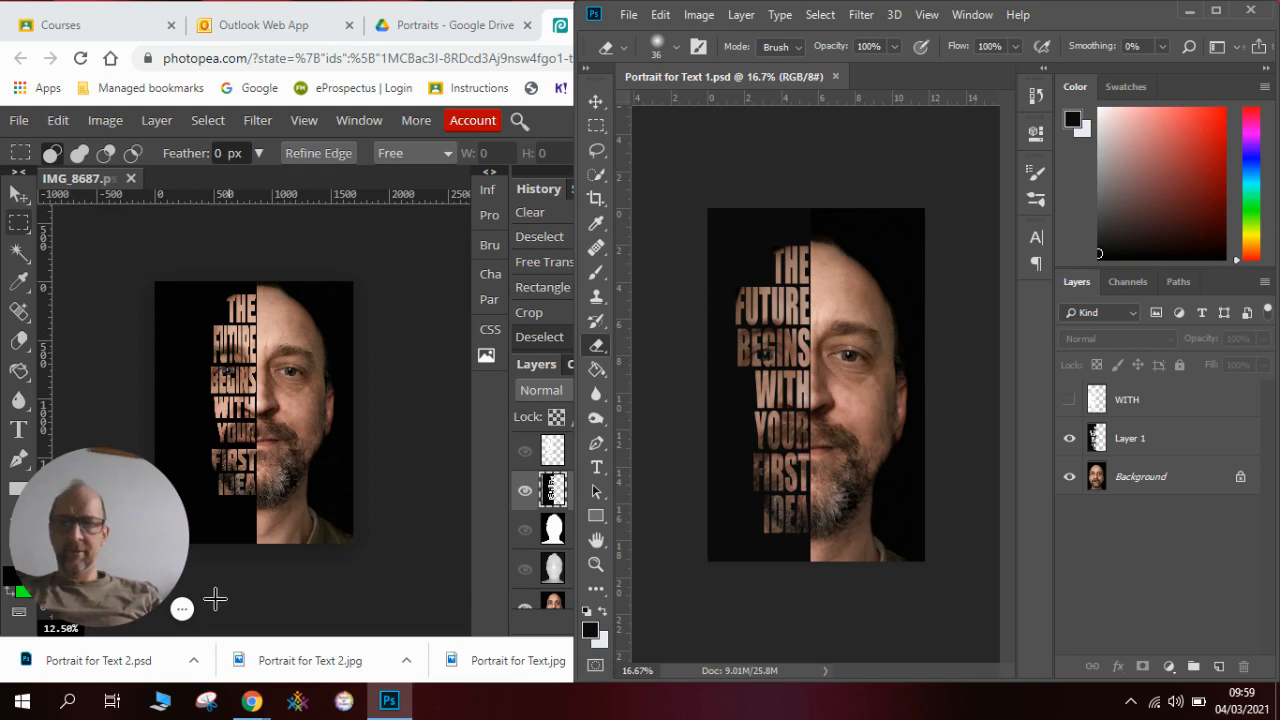
Step: Adjust the Background portrait layer with Brightness/Contrast, setting brightness to 23 and contrast to 17
click(182, 608)
click(969, 483)
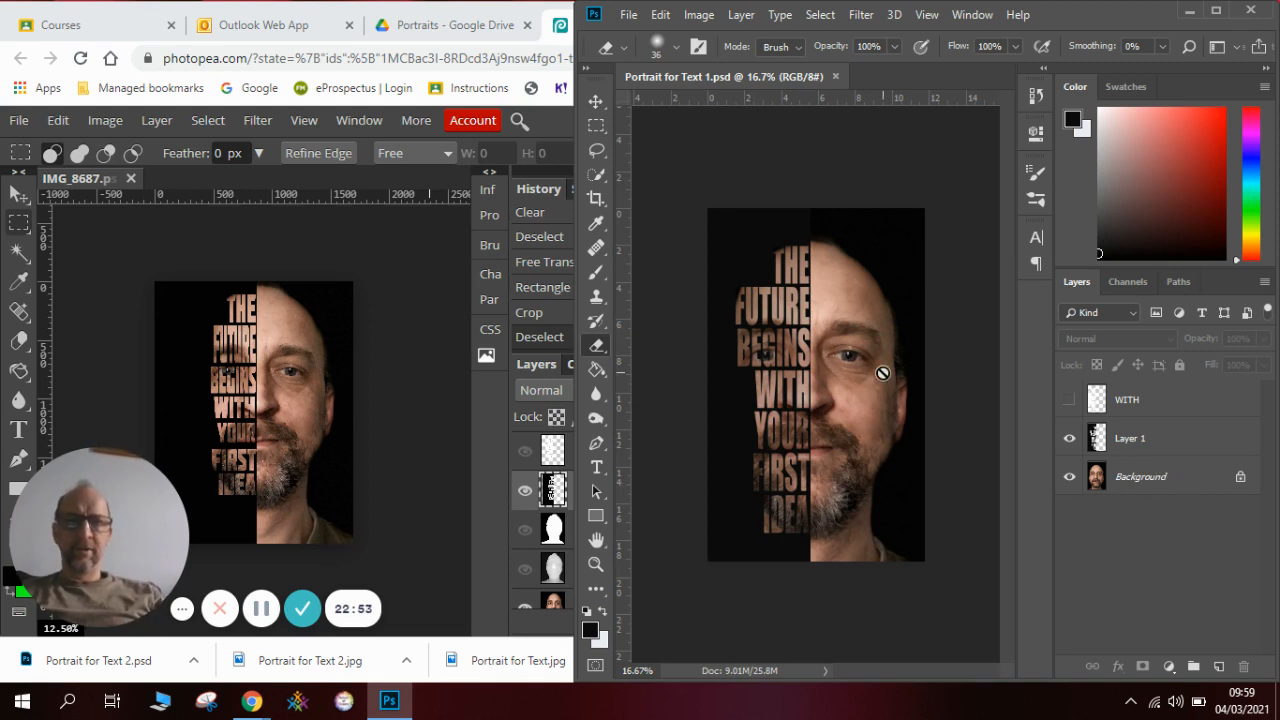
click(1147, 480)
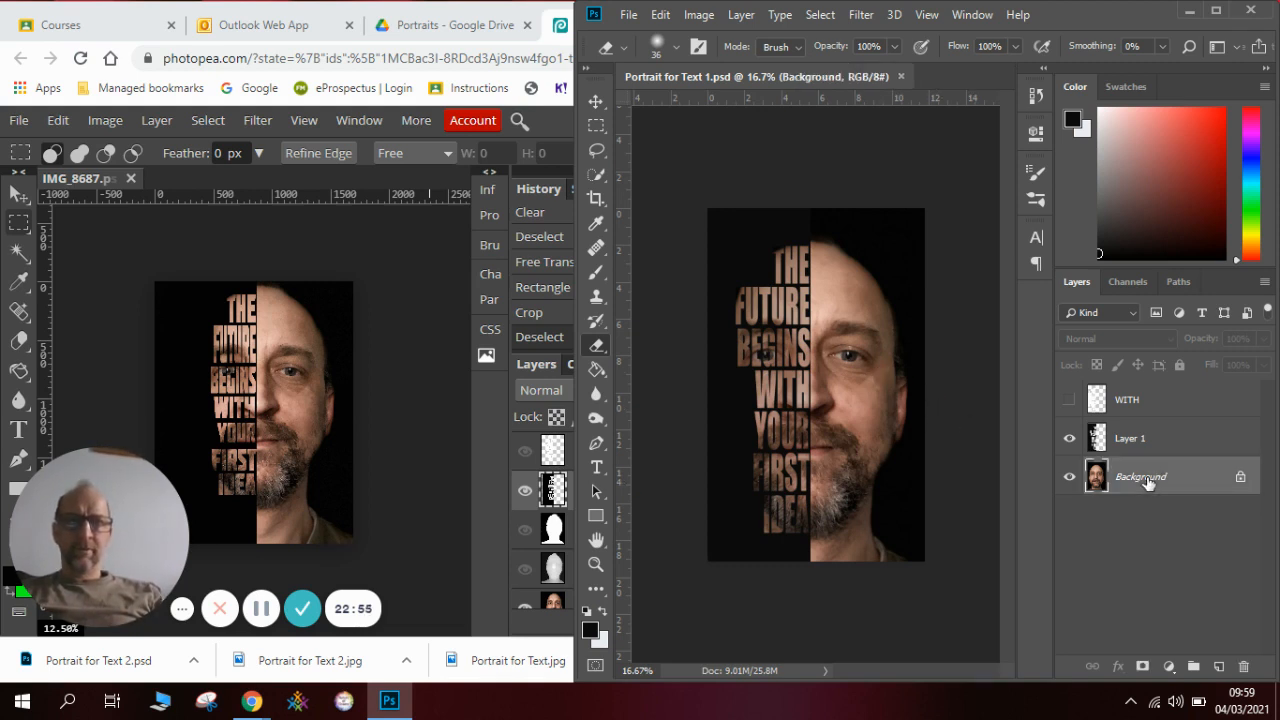
click(696, 16)
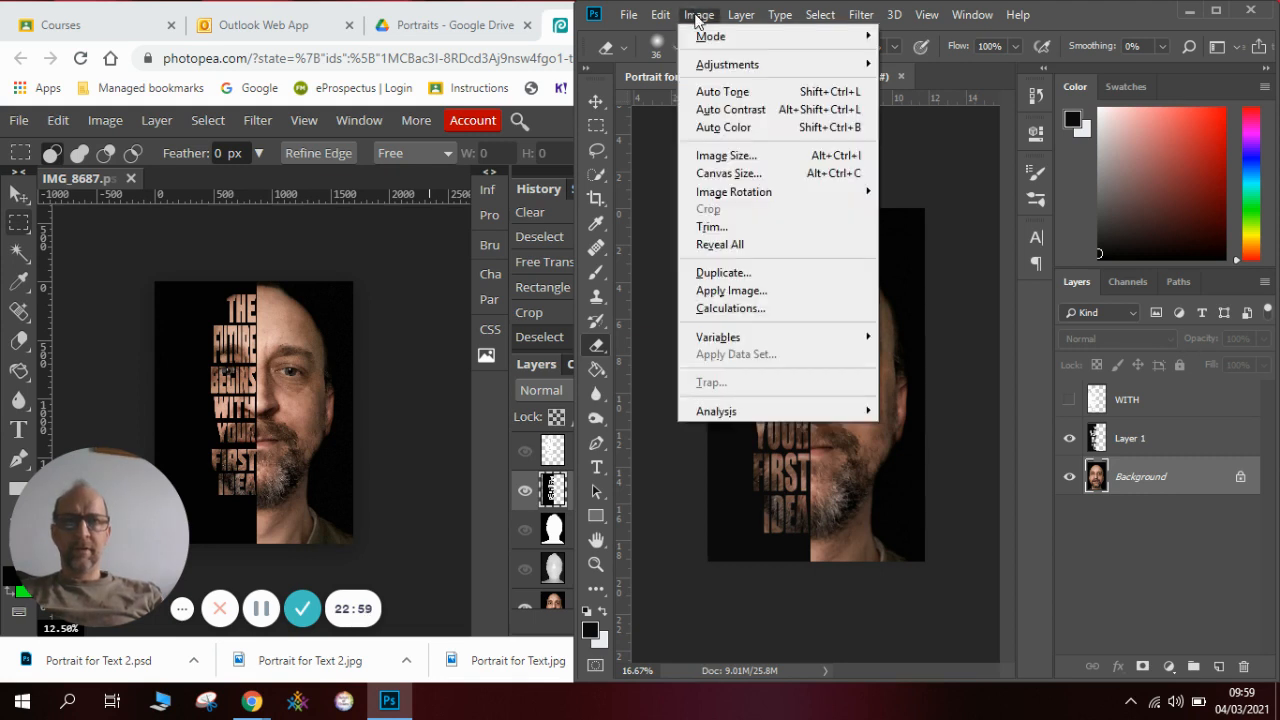
mouse_move(726, 66)
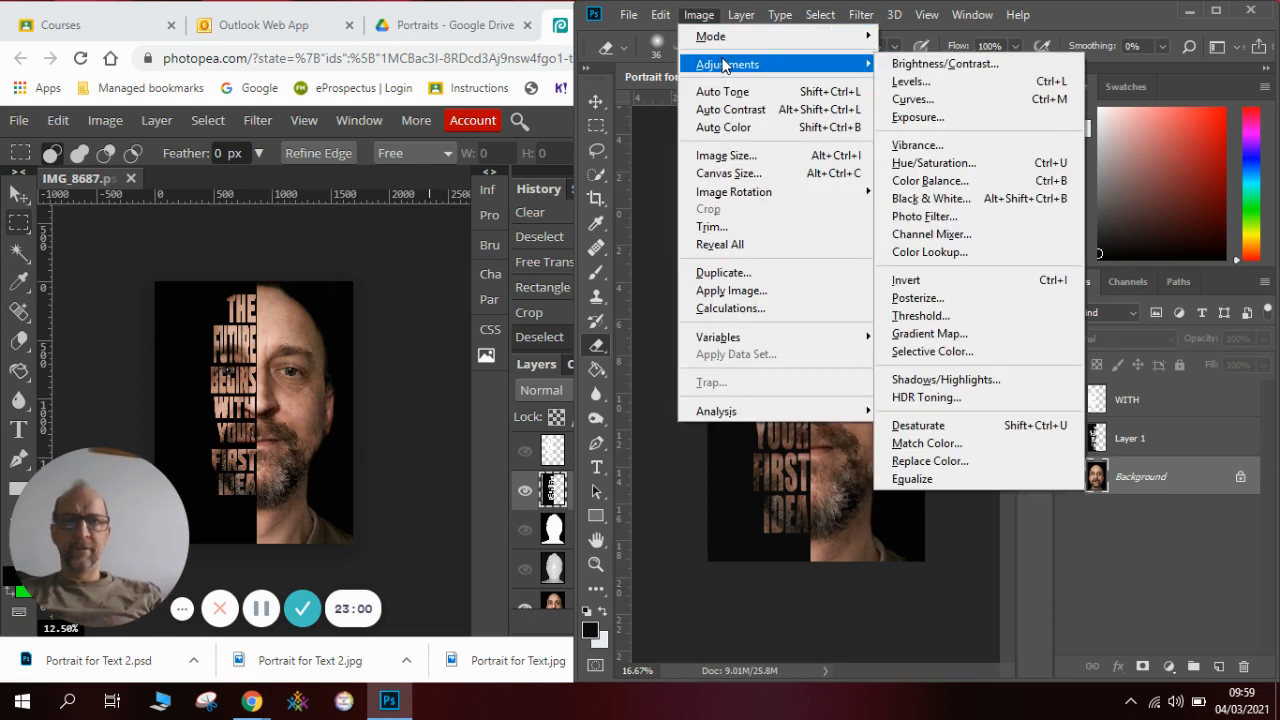
click(937, 63)
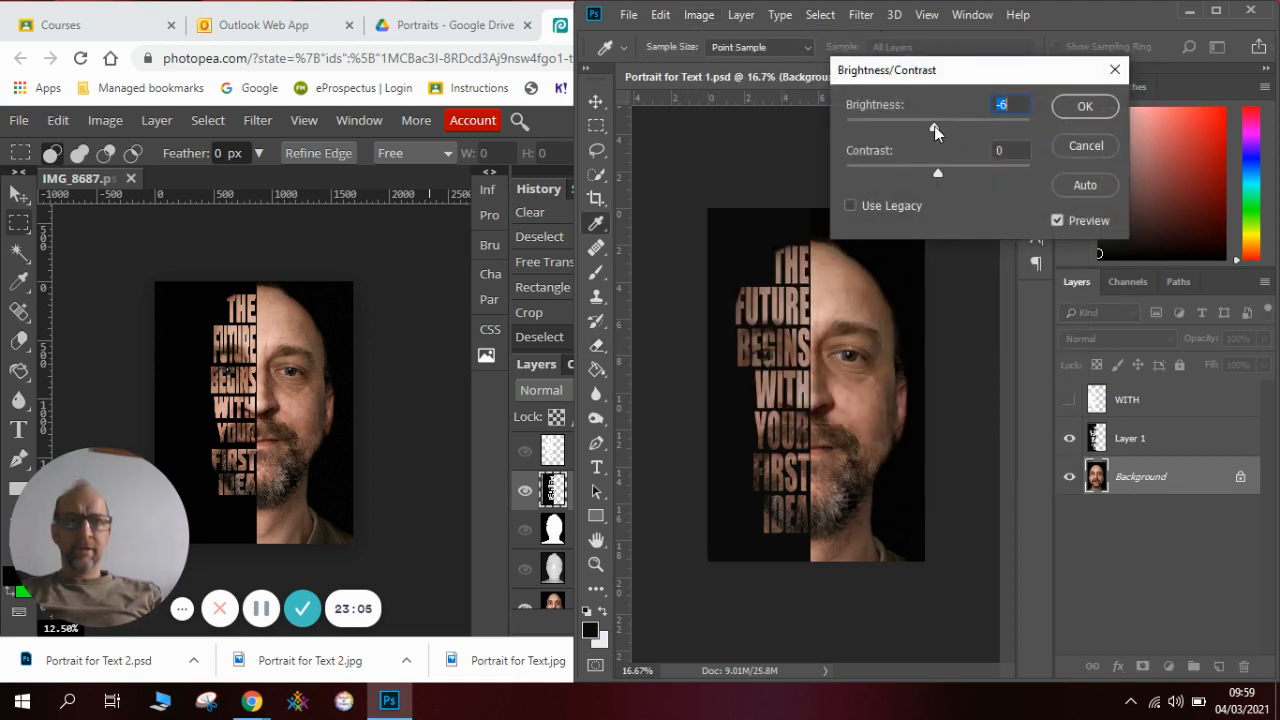
drag(934, 126, 954, 169)
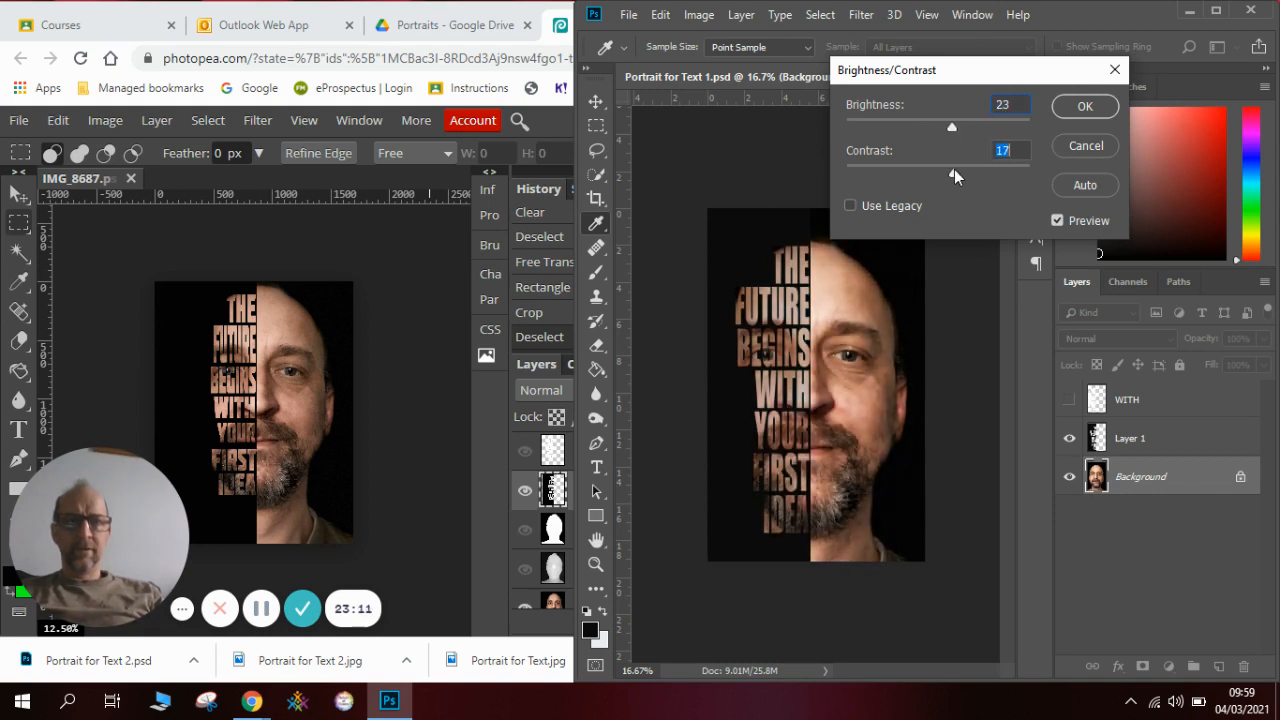
click(1085, 106)
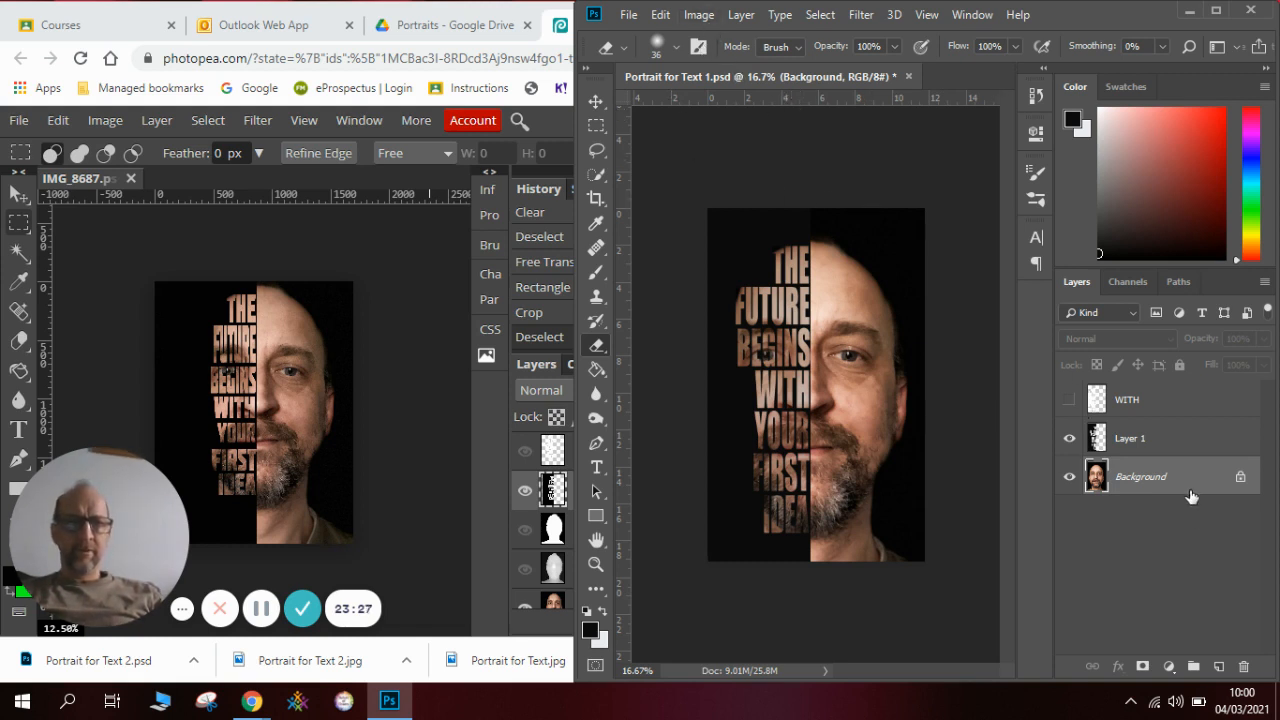
Step: Add a new layer at the top of the layer stack and fill it with black using the Paint Bucket
click(1220, 667)
drag(1168, 476, 1178, 396)
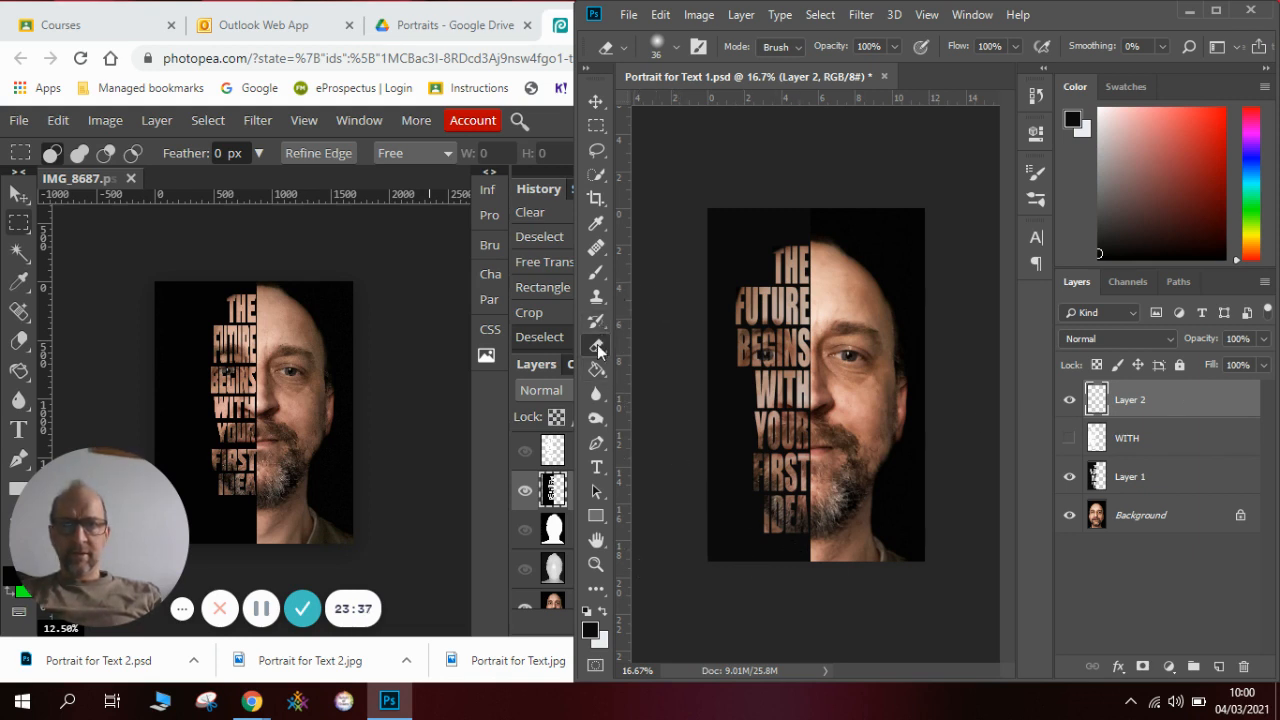
click(596, 222)
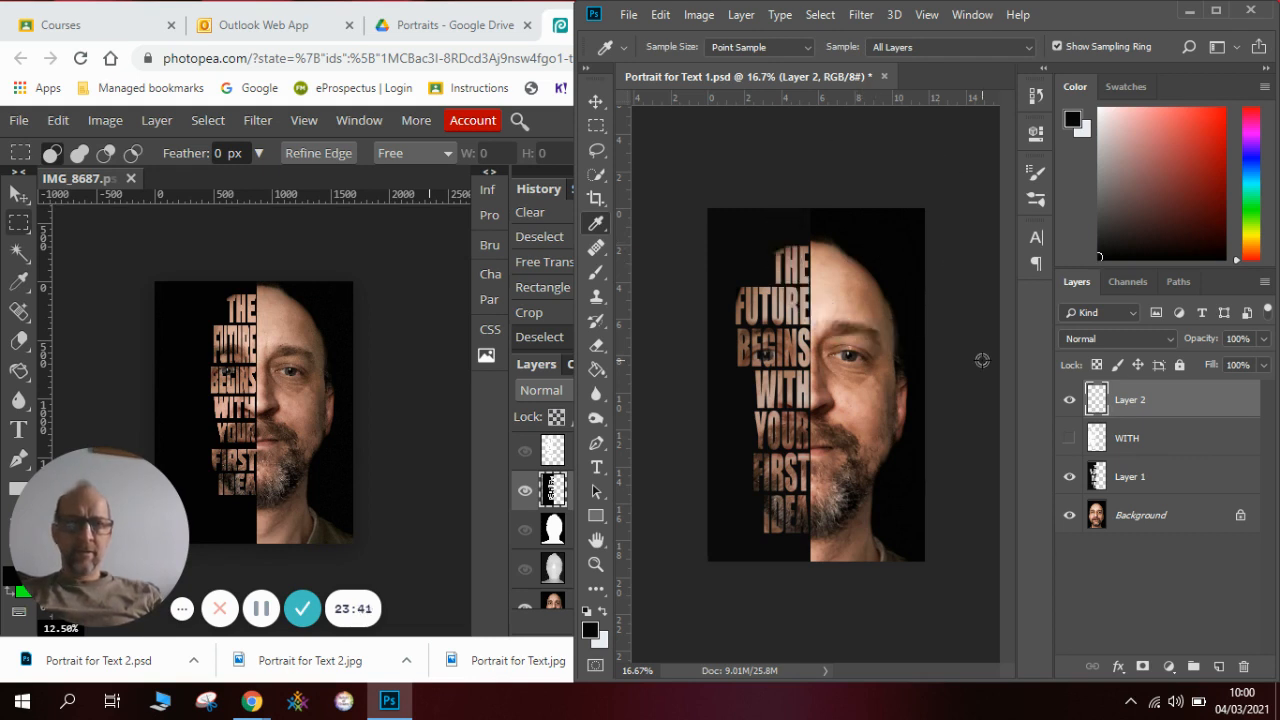
click(596, 369)
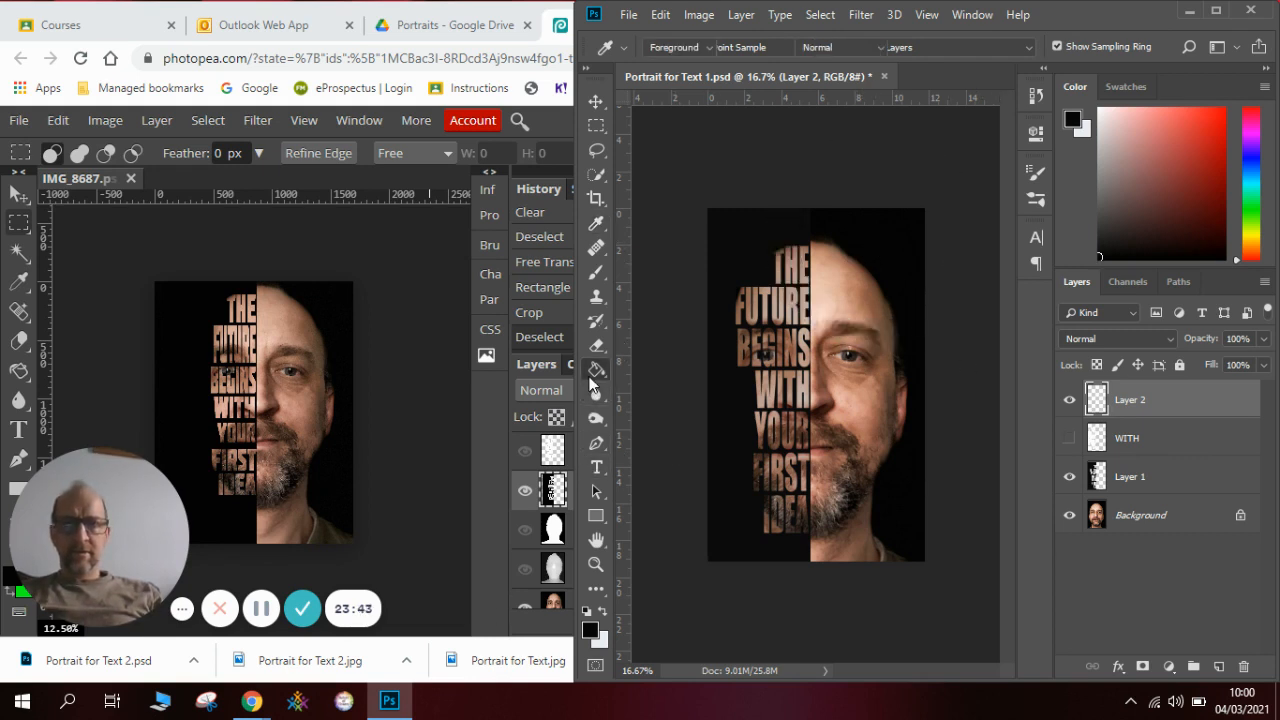
click(819, 355)
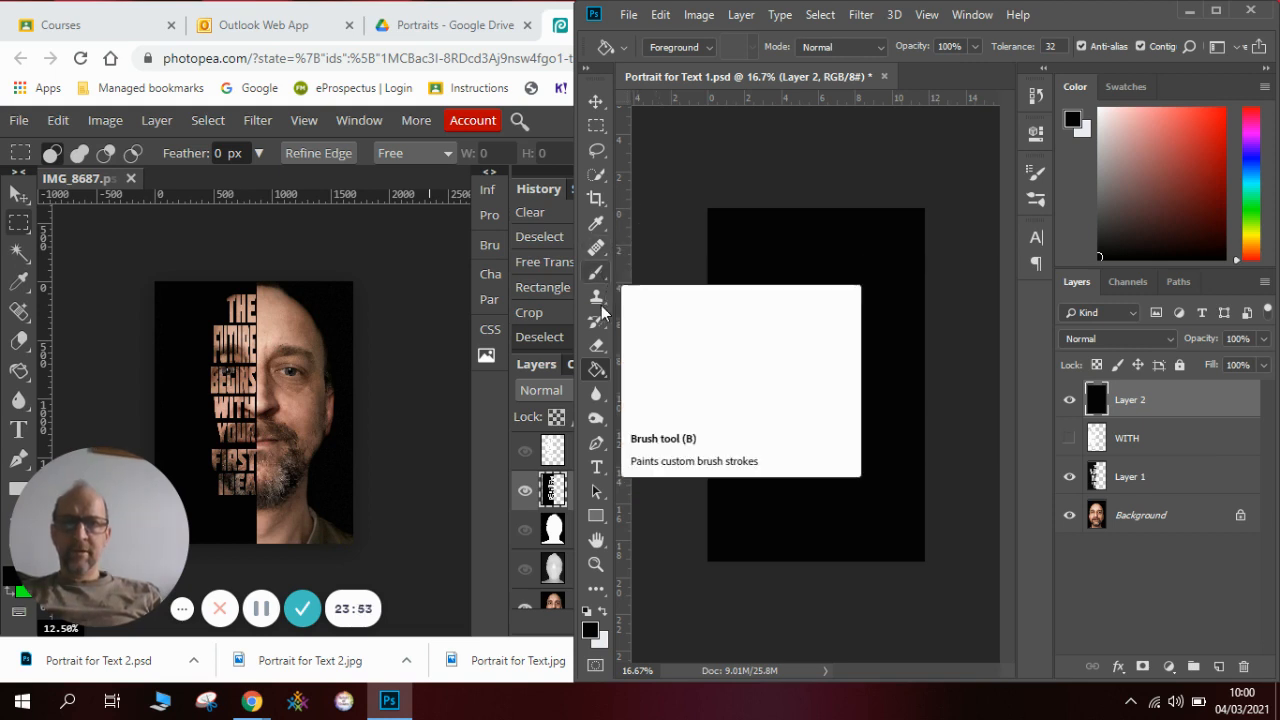
Step: Set up the Eraser with a soft round brush at 2520 px and 0% hardness
click(597, 345)
click(675, 47)
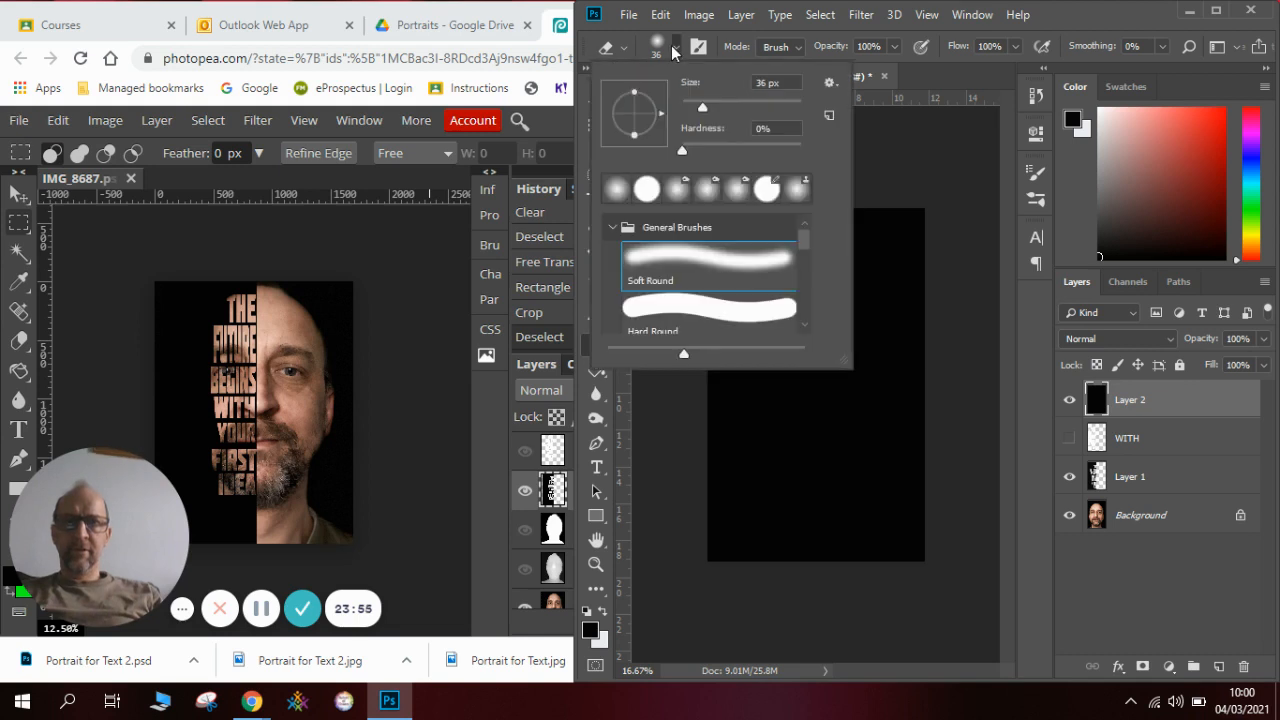
drag(706, 102, 781, 105)
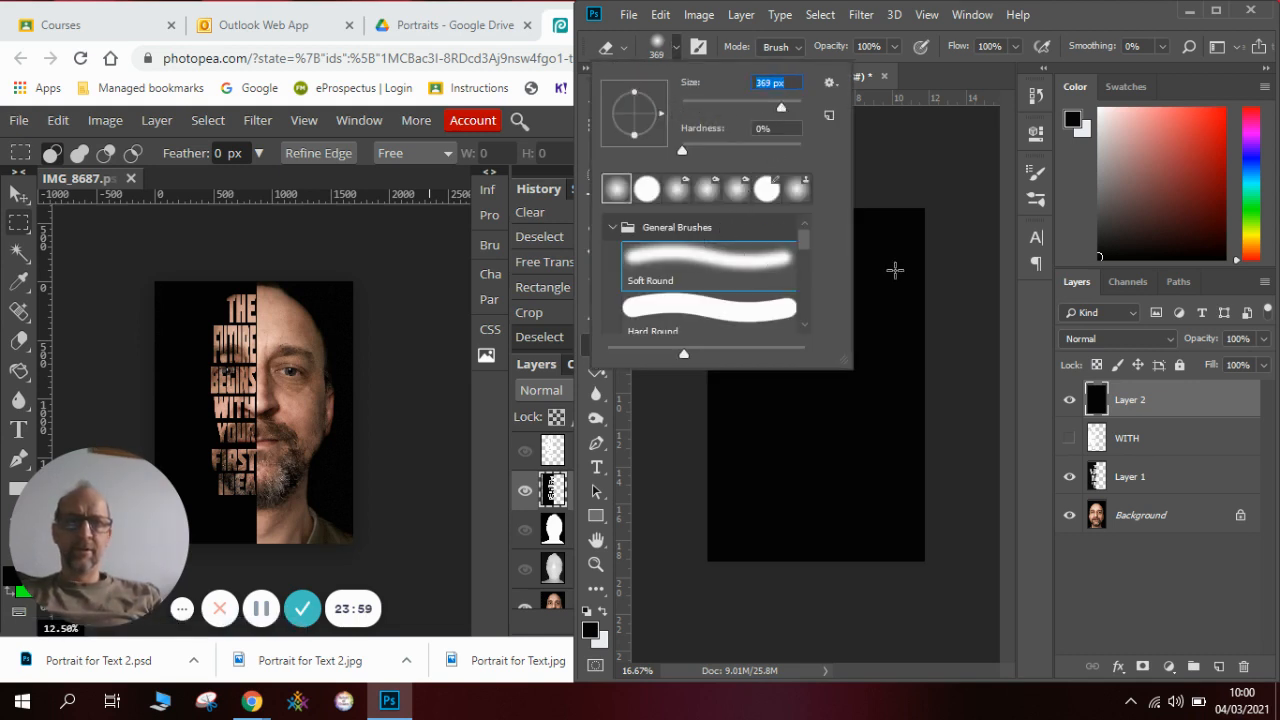
click(889, 166)
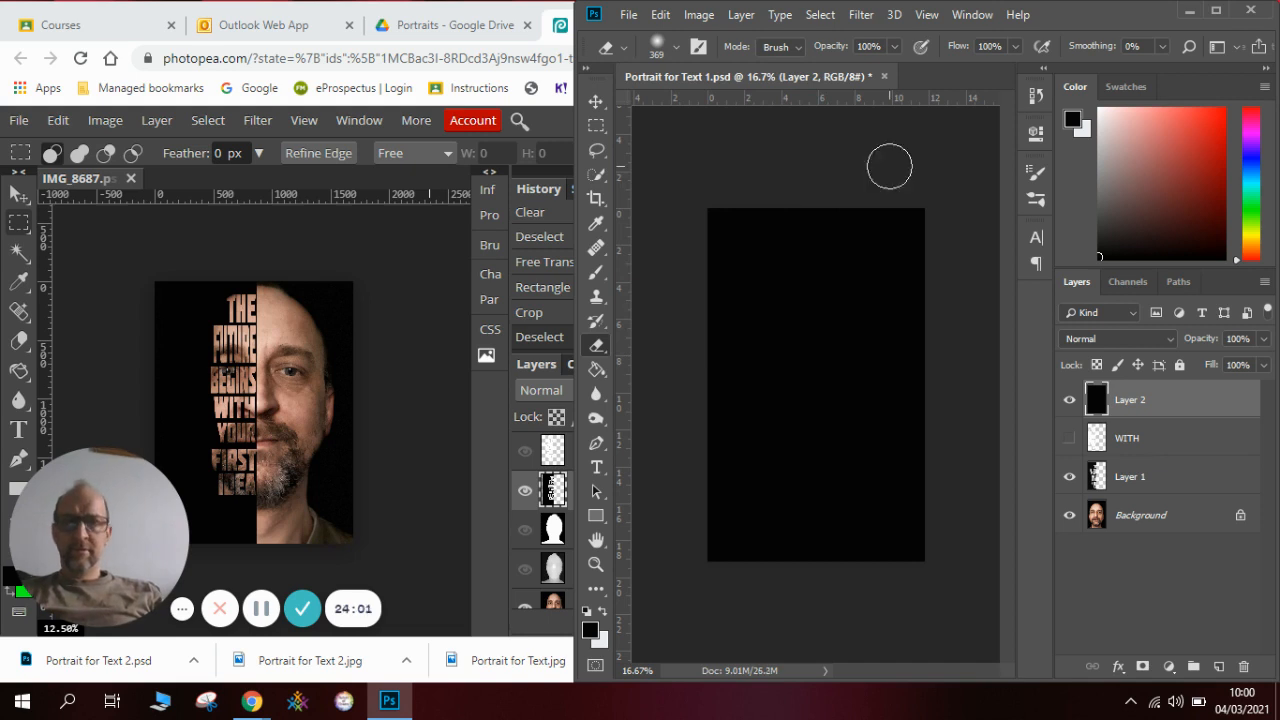
click(677, 46)
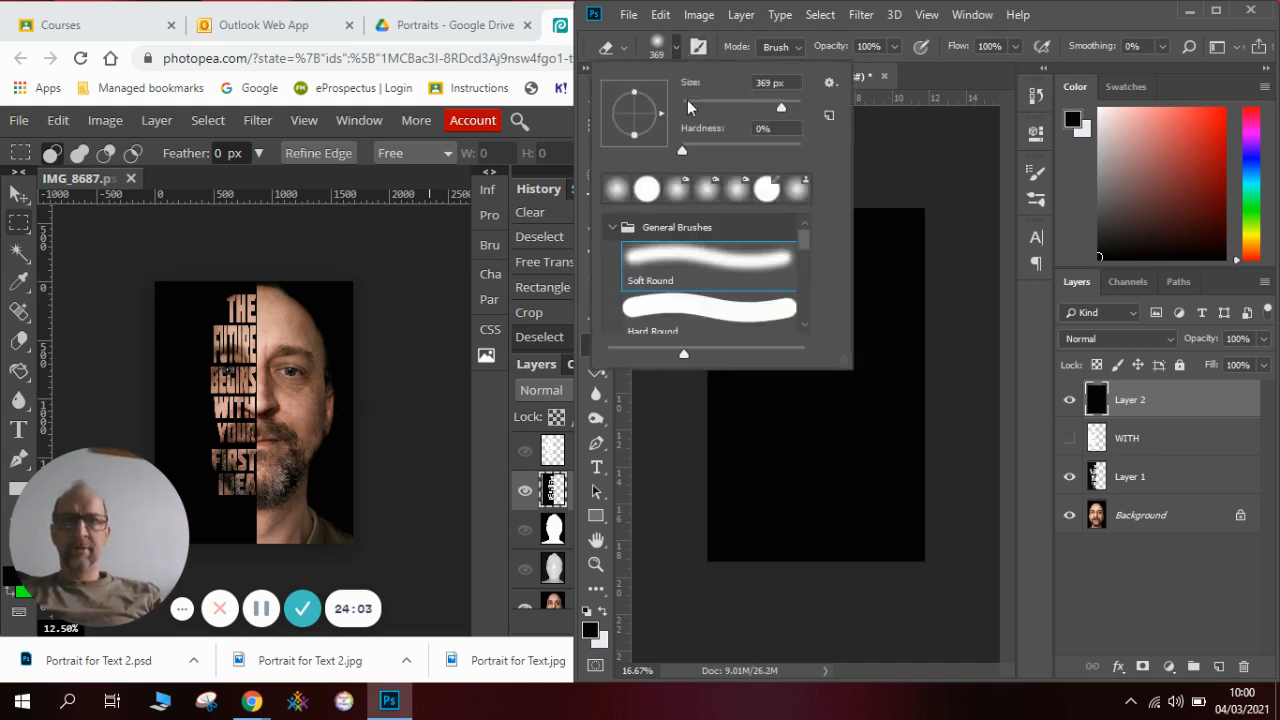
drag(789, 108, 796, 109)
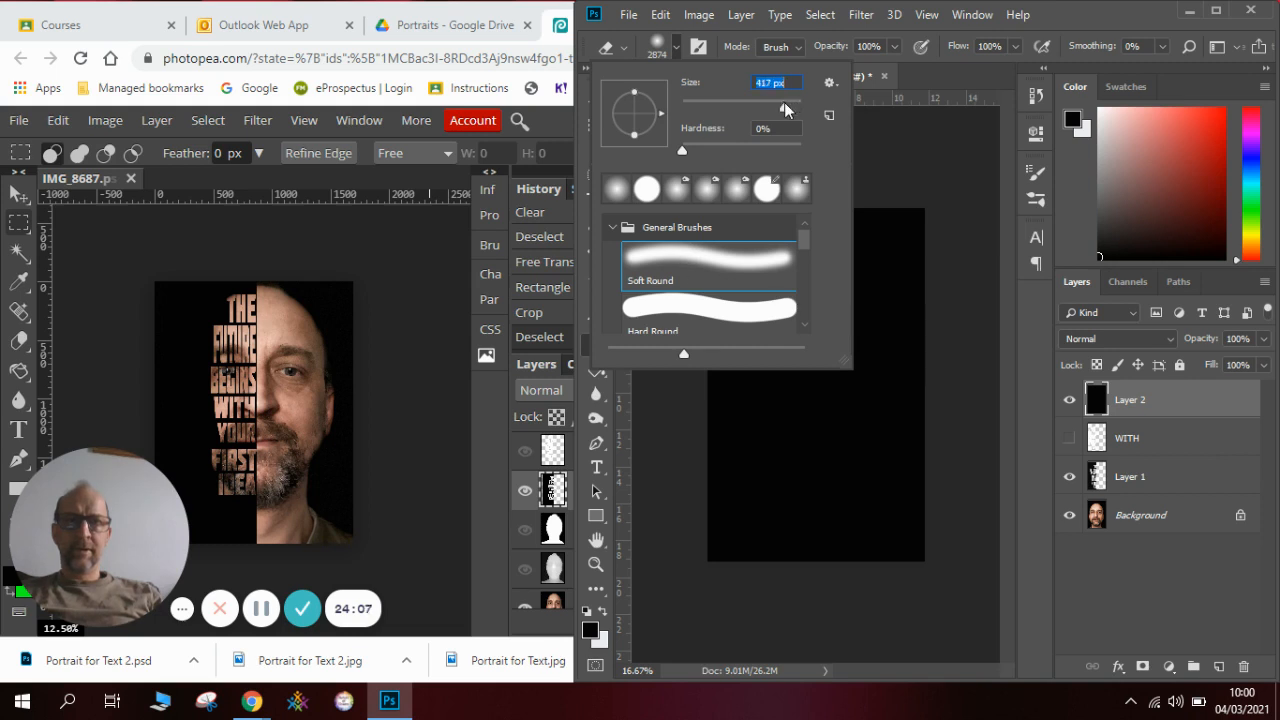
drag(794, 106, 784, 104)
drag(789, 107, 789, 107)
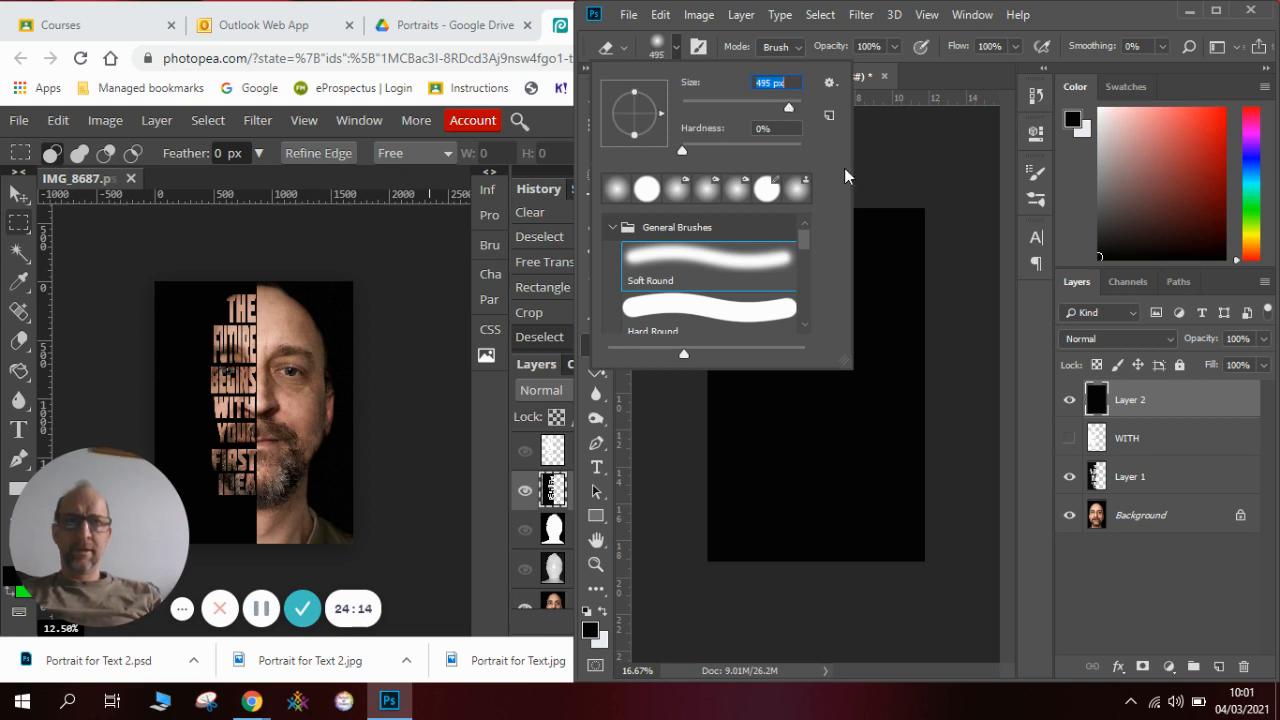
click(795, 104)
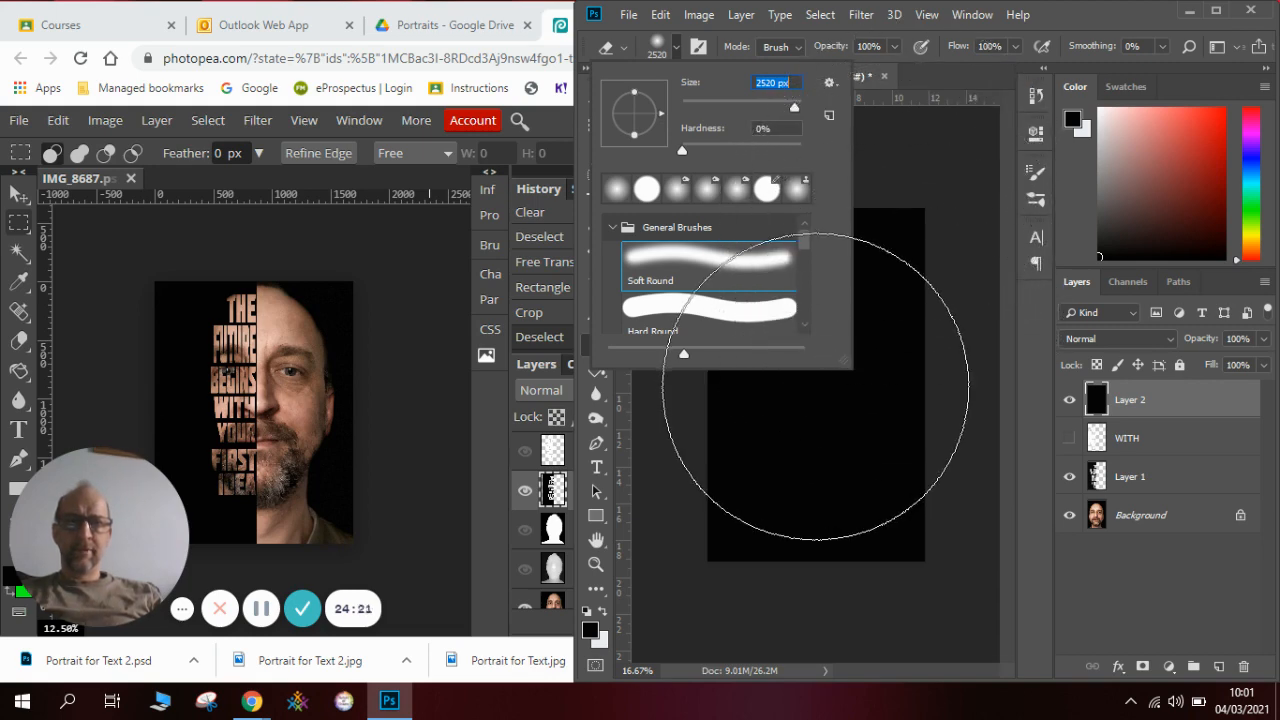
Step: Try erasing the centre of the black layer over the face with the large soft eraser, and undo it
click(808, 383)
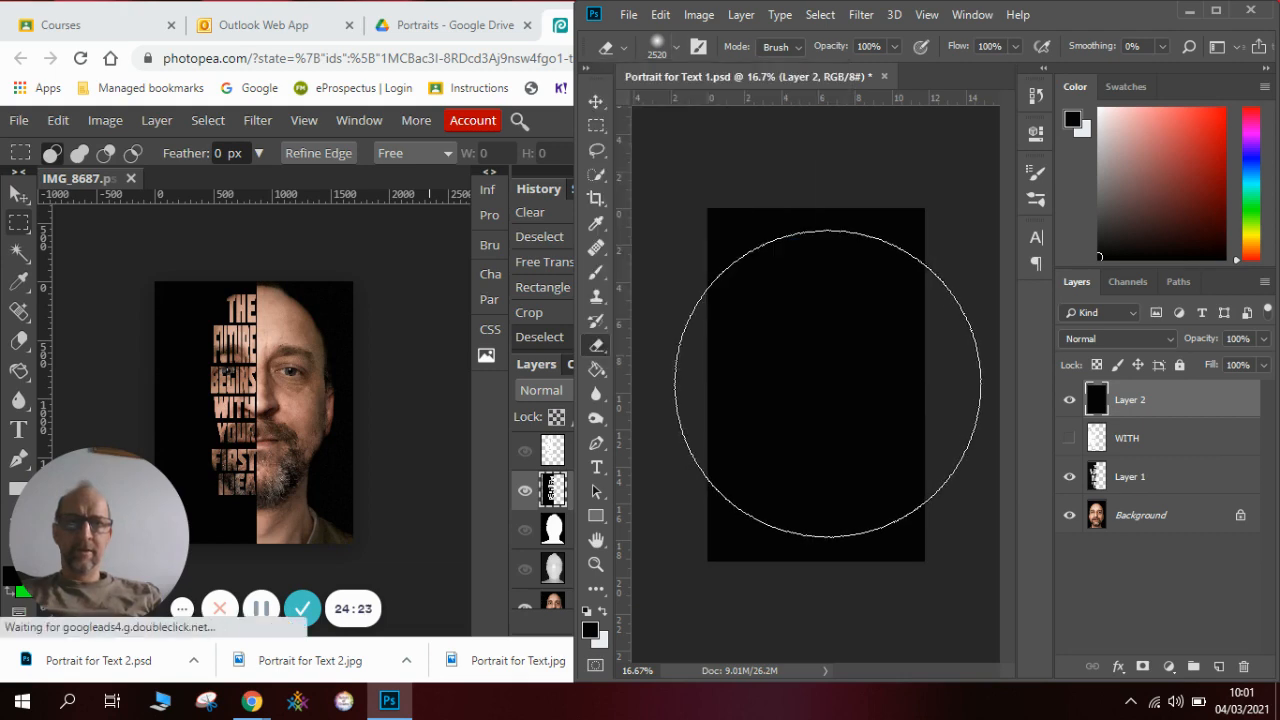
click(827, 384)
click(806, 608)
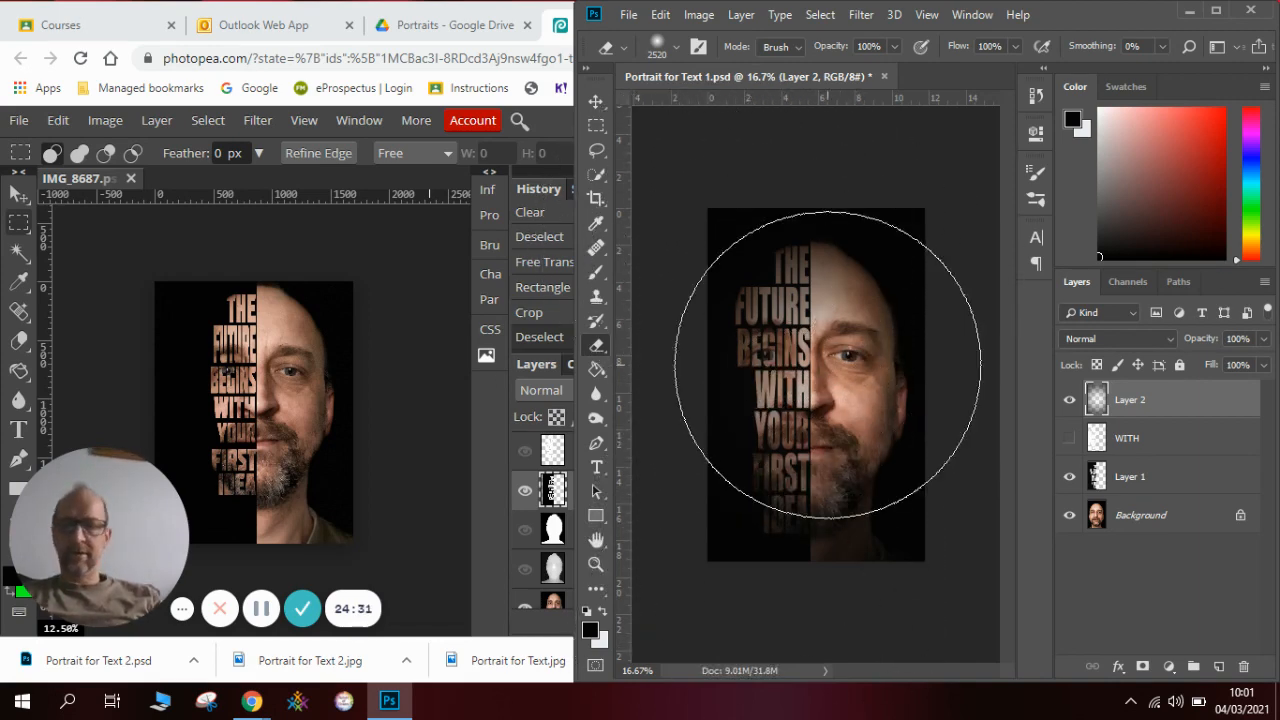
click(662, 15)
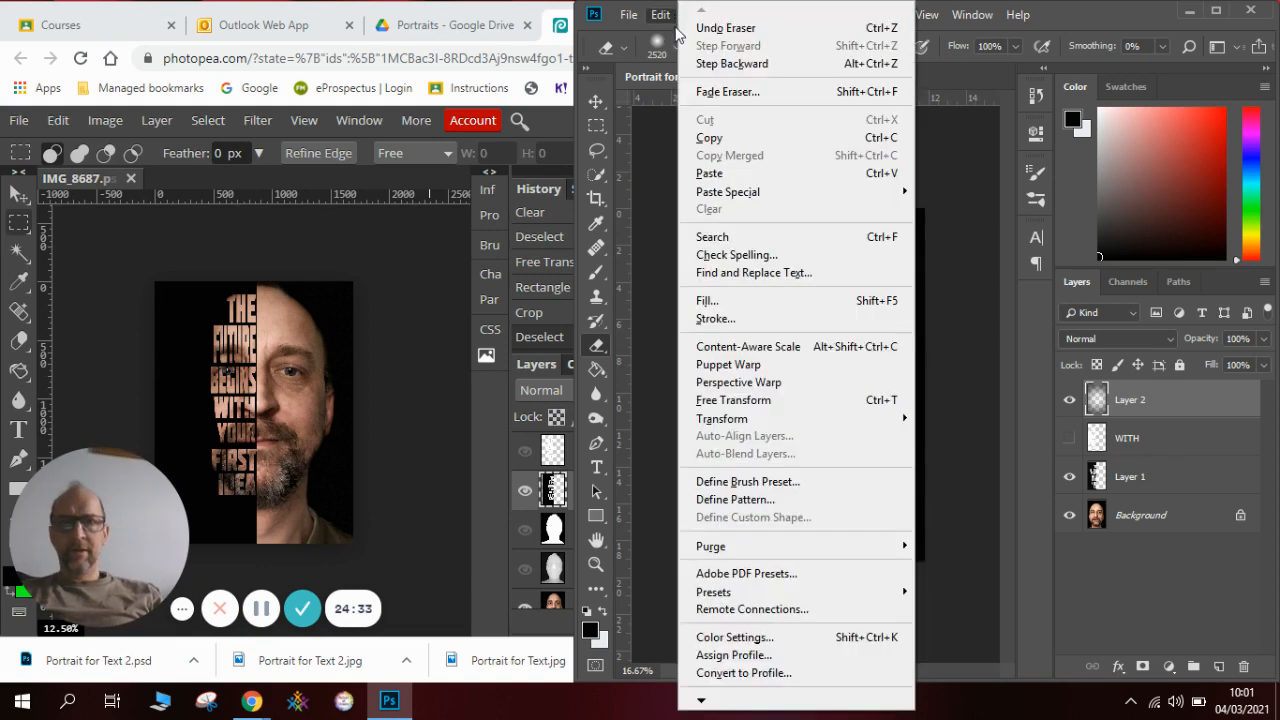
click(738, 64)
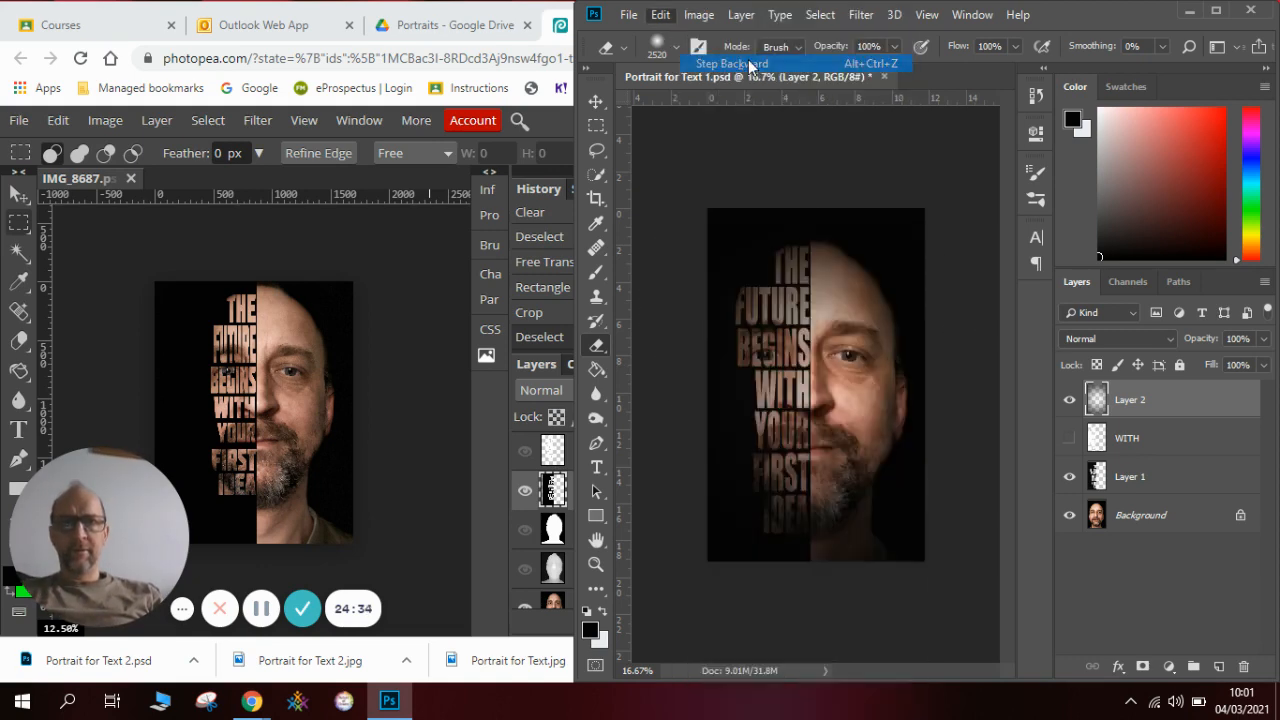
Step: Set the eraser size to 2000 px and erase the centre of the black layer over the face, leaving a dark vignette around the edges
click(675, 47)
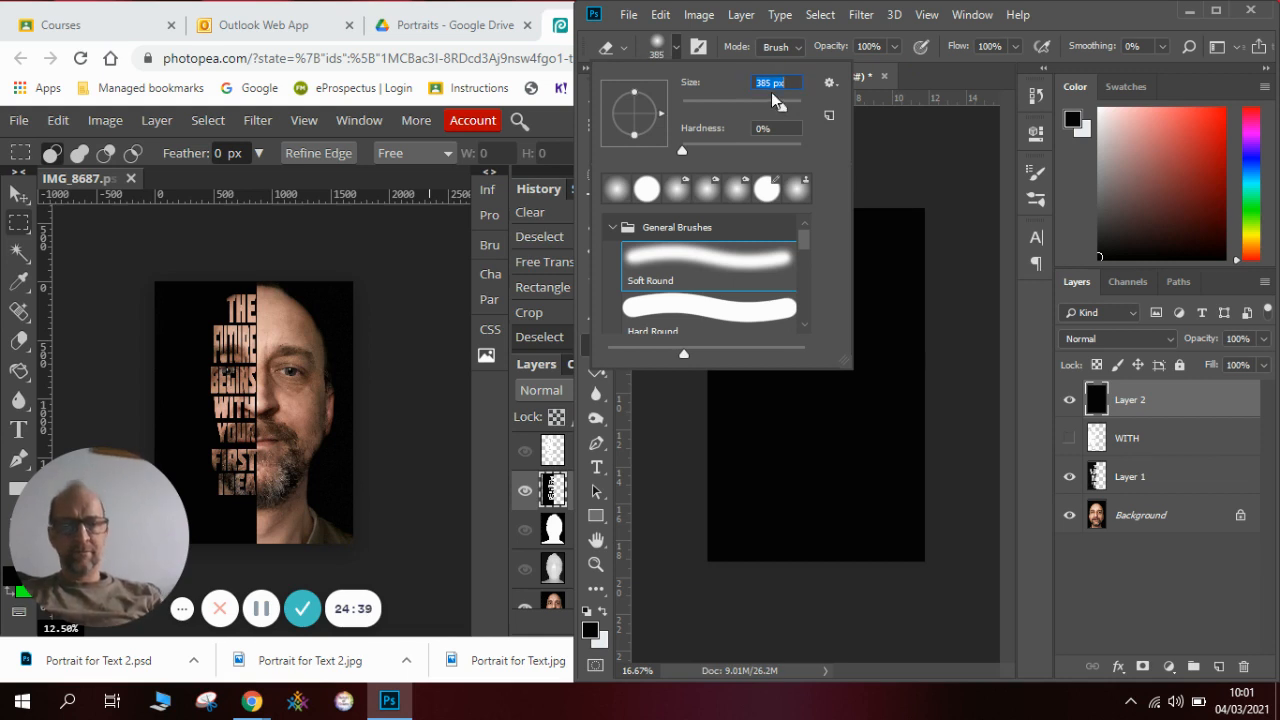
text(2000)
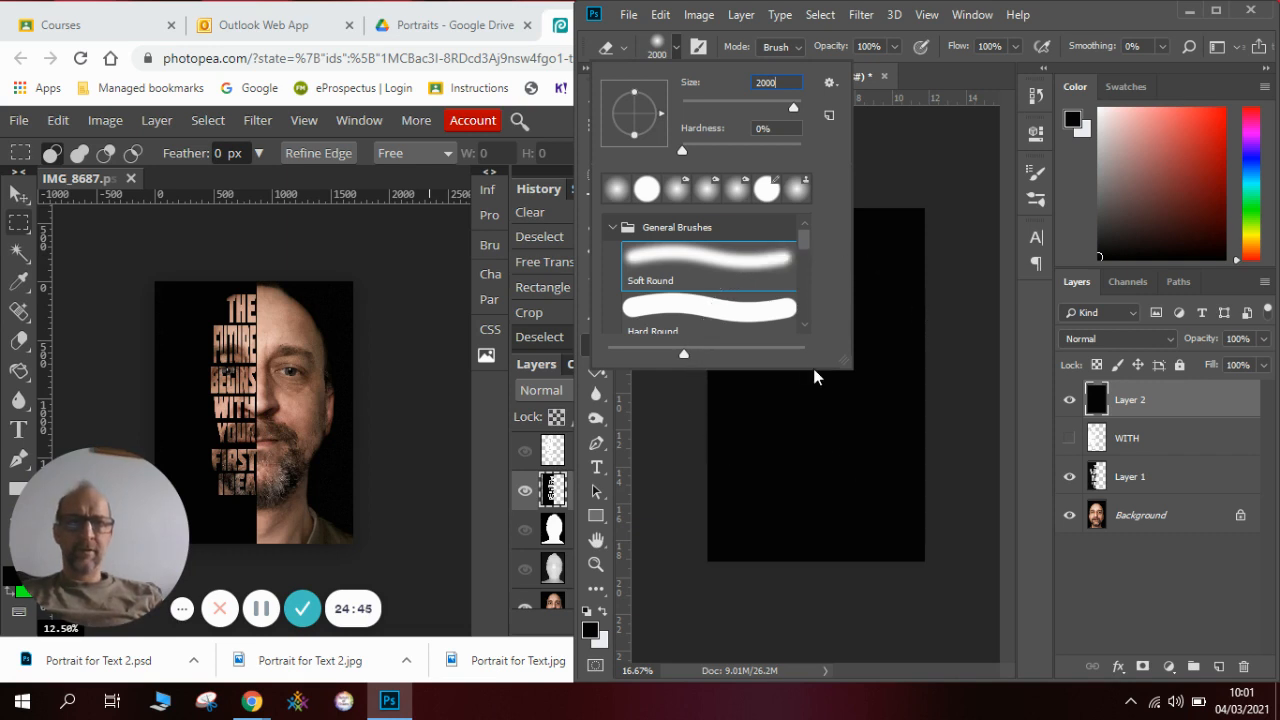
click(816, 375)
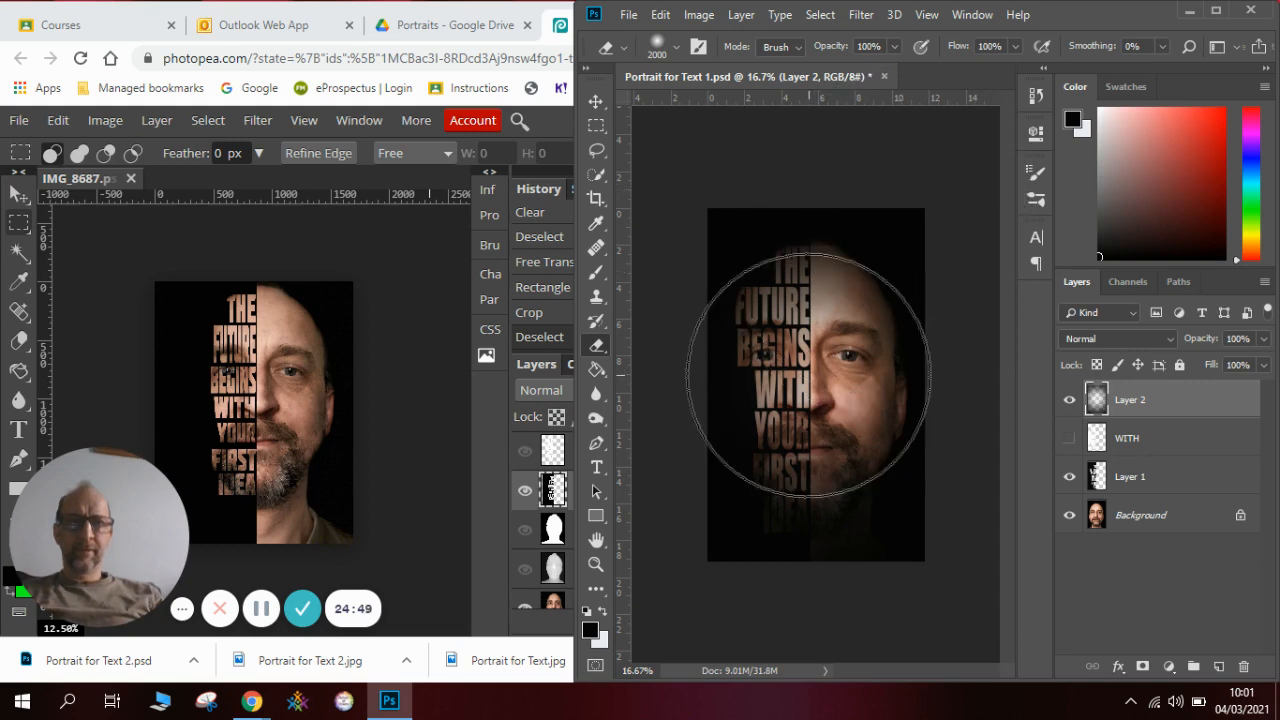
click(805, 383)
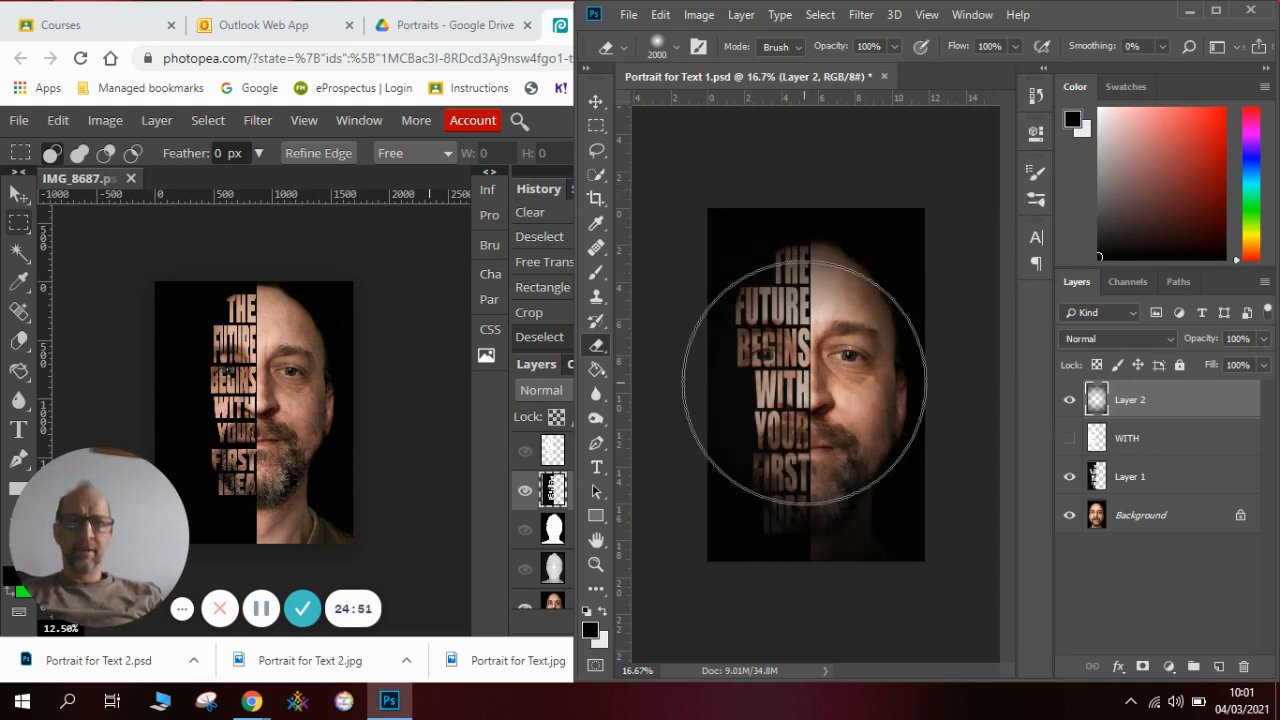
click(804, 393)
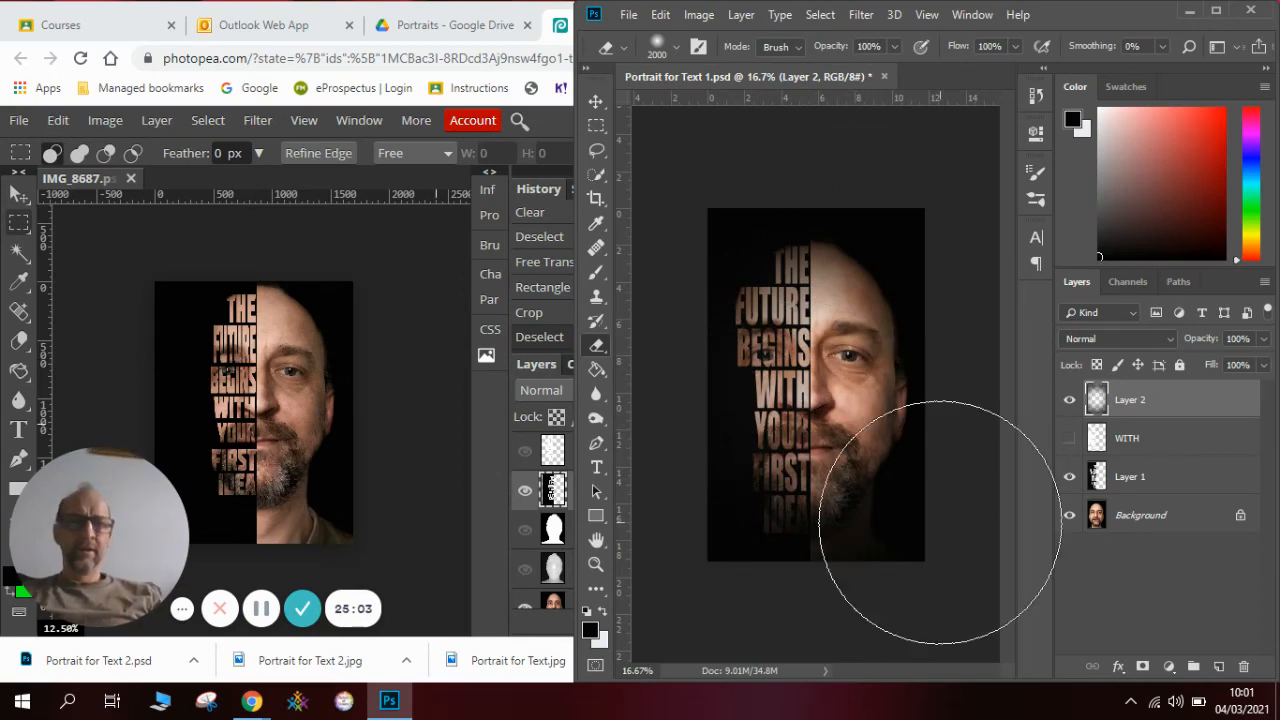
Step: Inspect the vignette layer without the portrait layers, and compare the portrait with the vignette hidden and shown
click(1070, 477)
click(1070, 515)
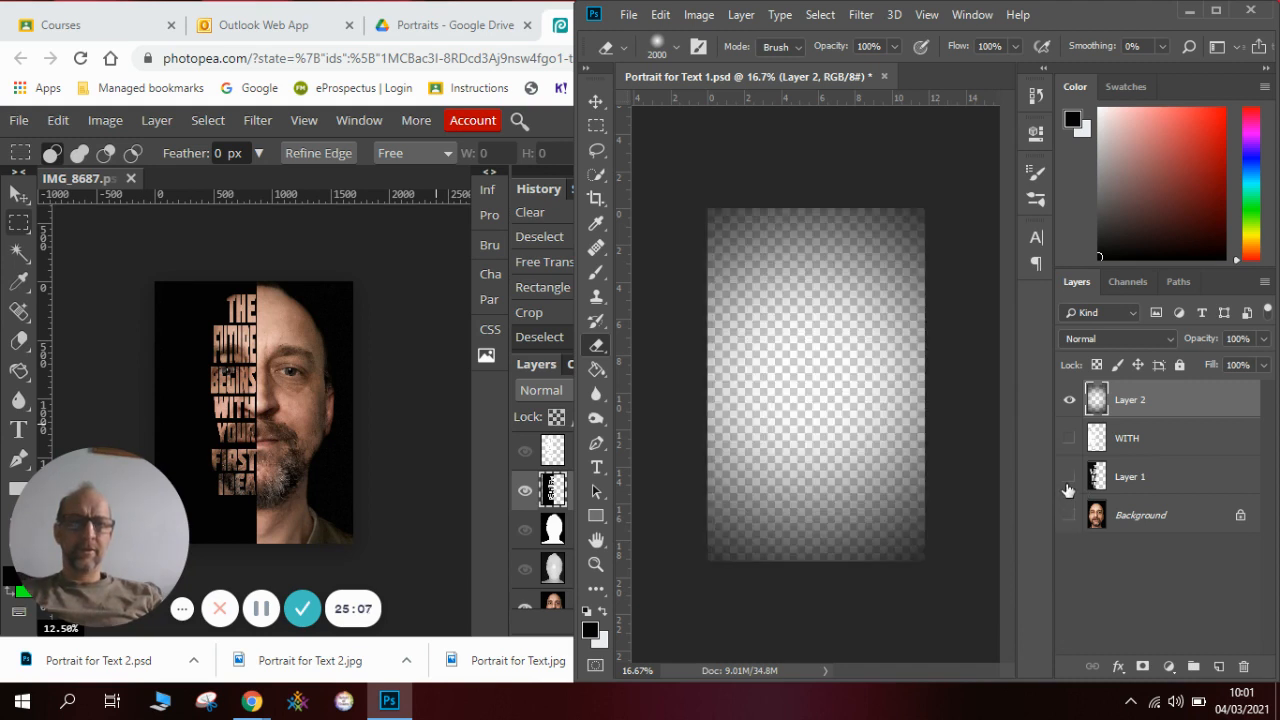
click(1069, 477)
click(1069, 515)
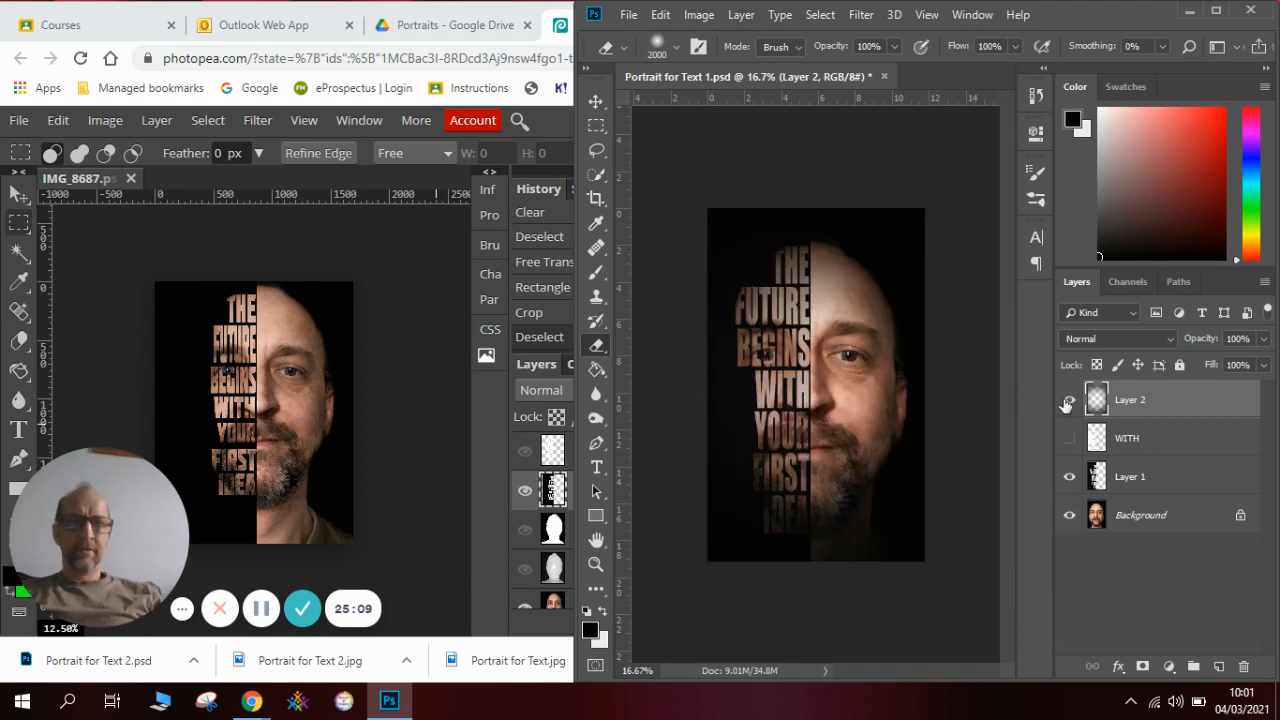
click(1069, 402)
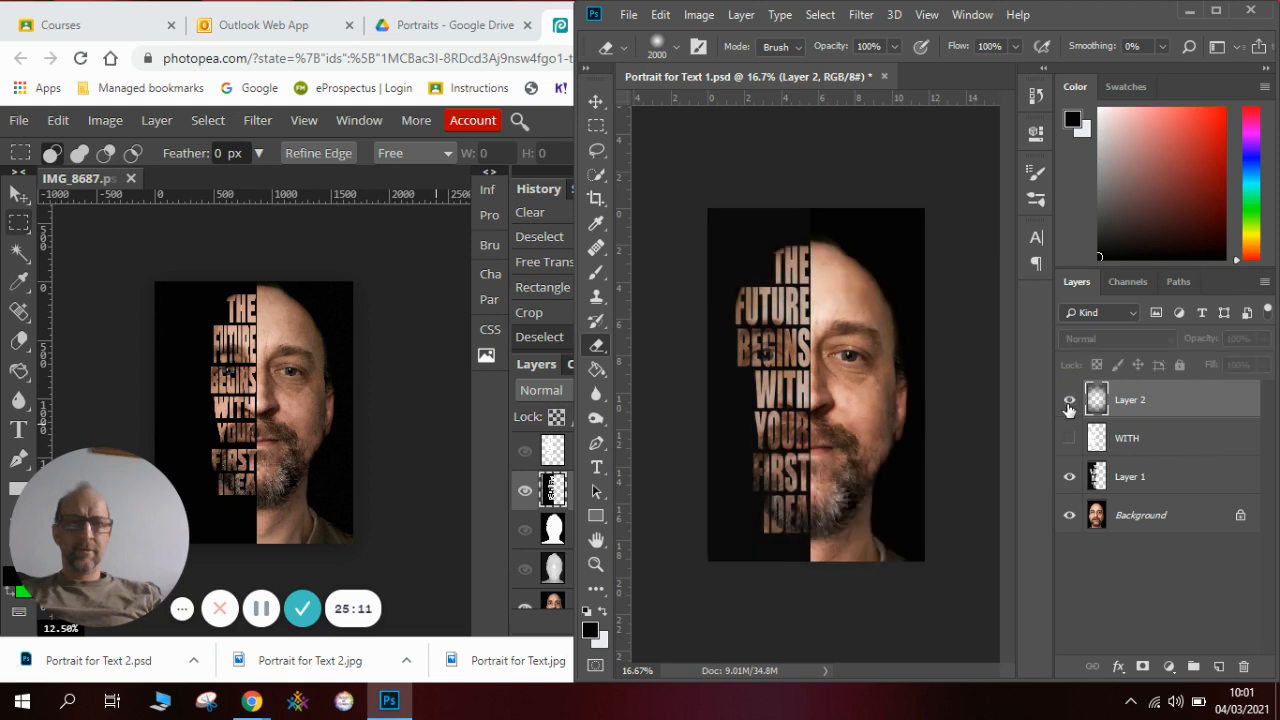
click(1069, 405)
click(1069, 405)
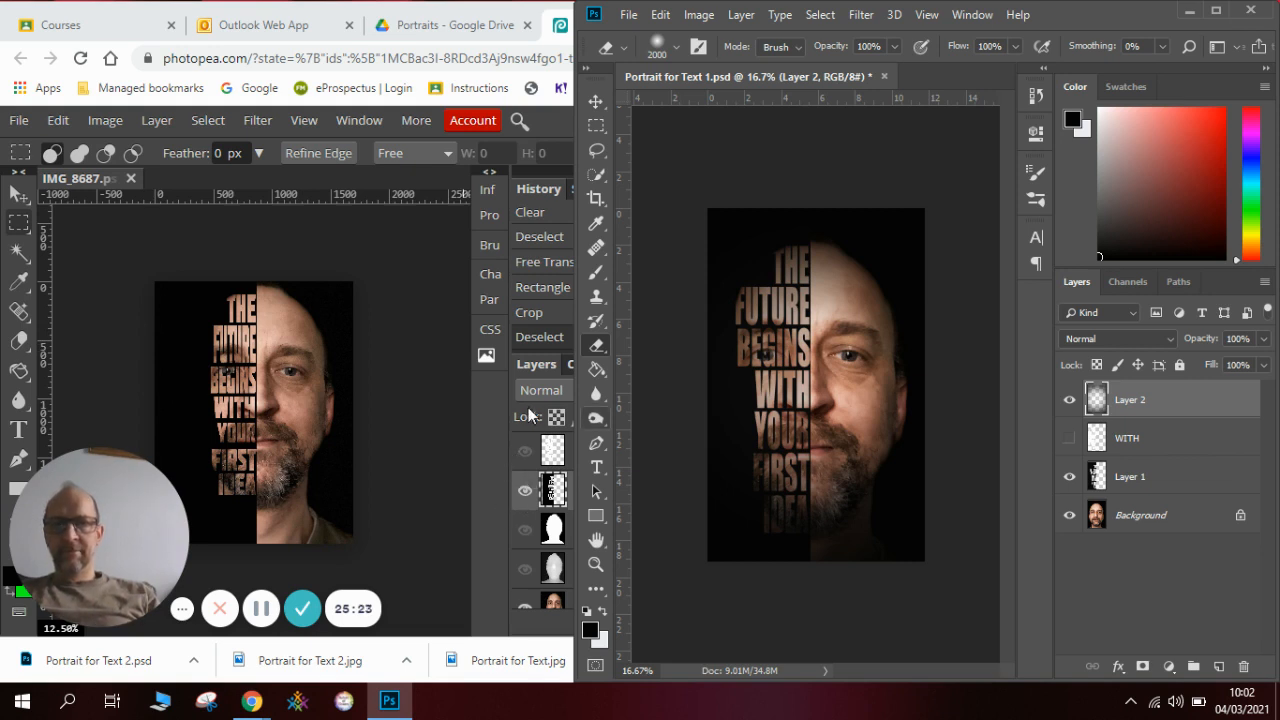
Step: Switch to Photopea, add a new layer above all the others, and fill it with black using the Paint Bucket
click(421, 401)
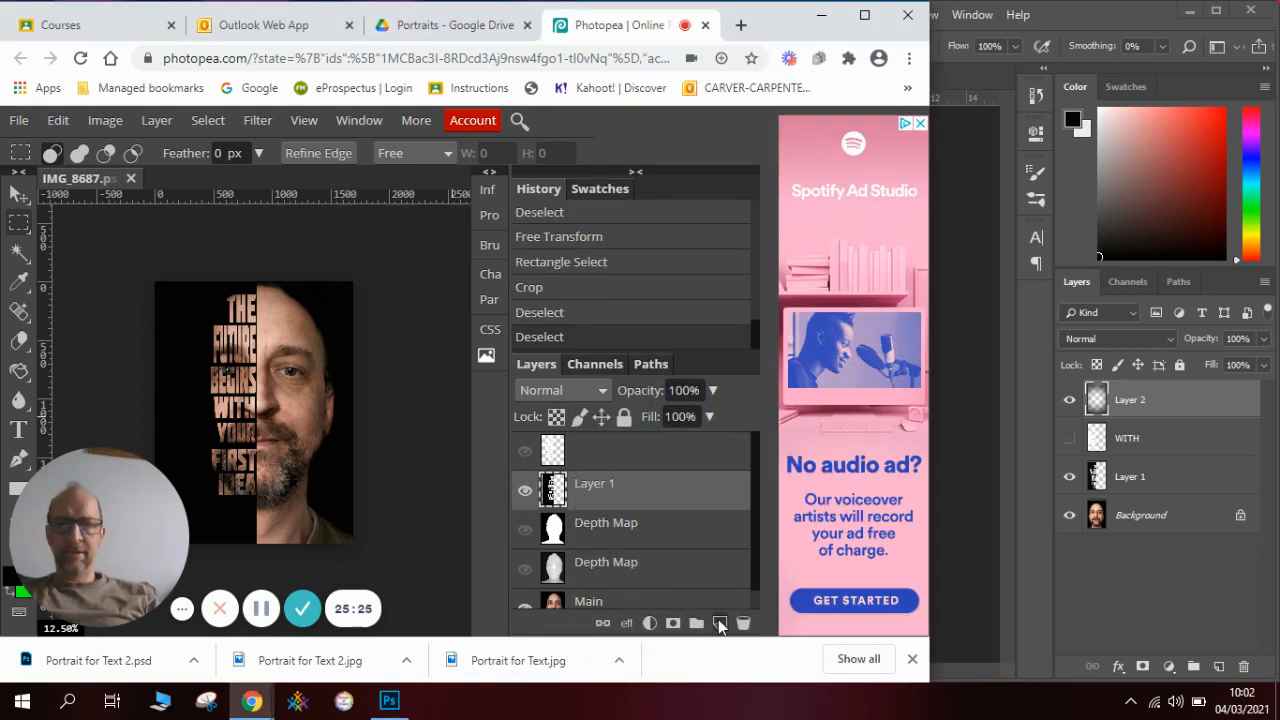
click(719, 623)
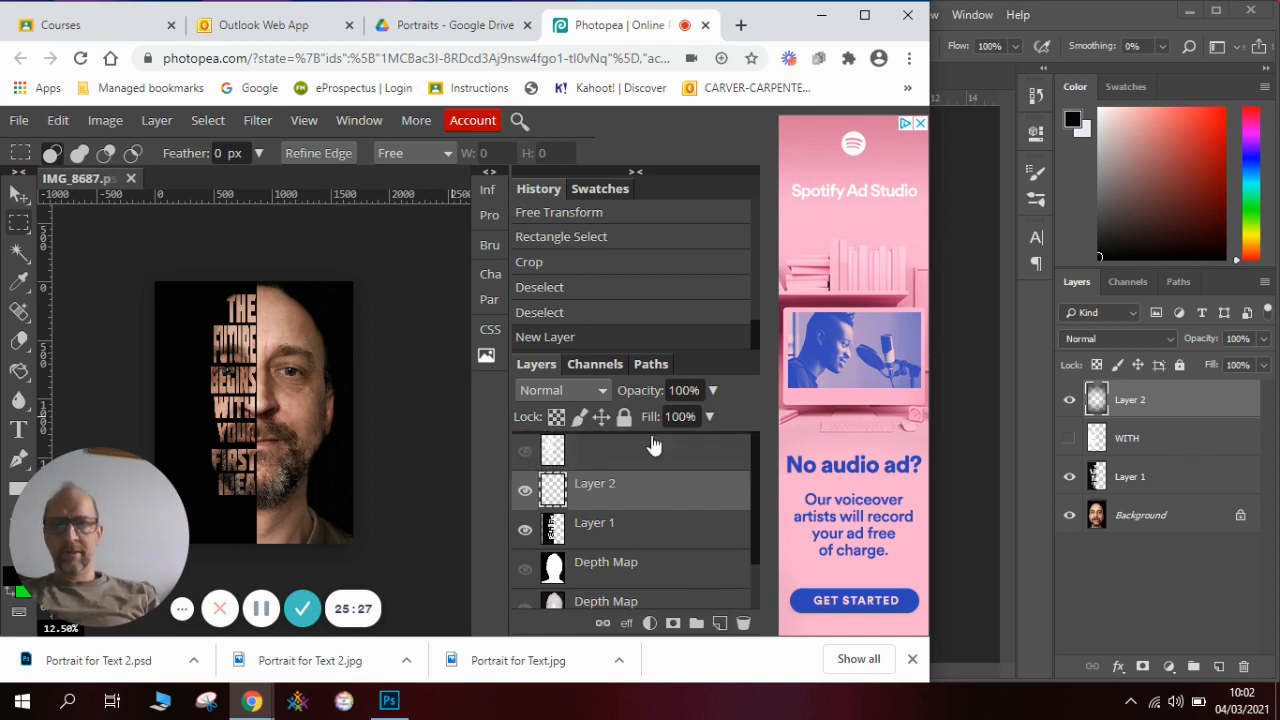
drag(652, 445, 650, 440)
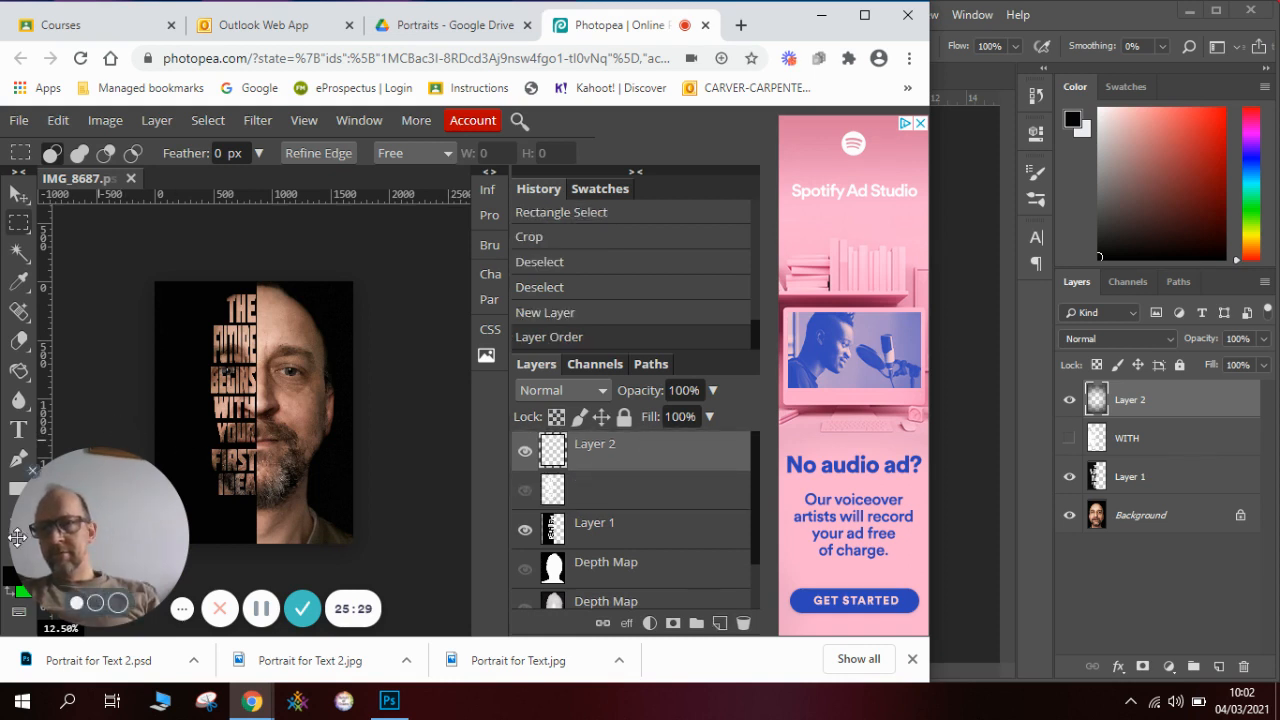
click(20, 372)
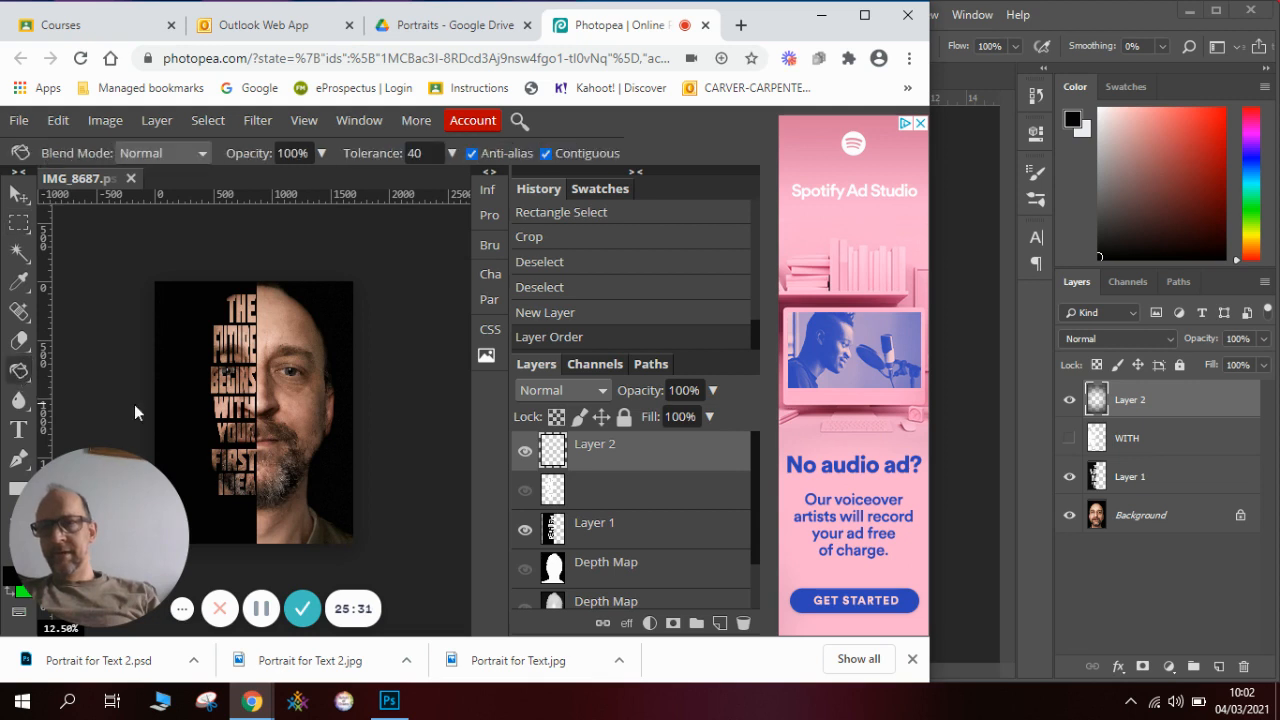
click(265, 416)
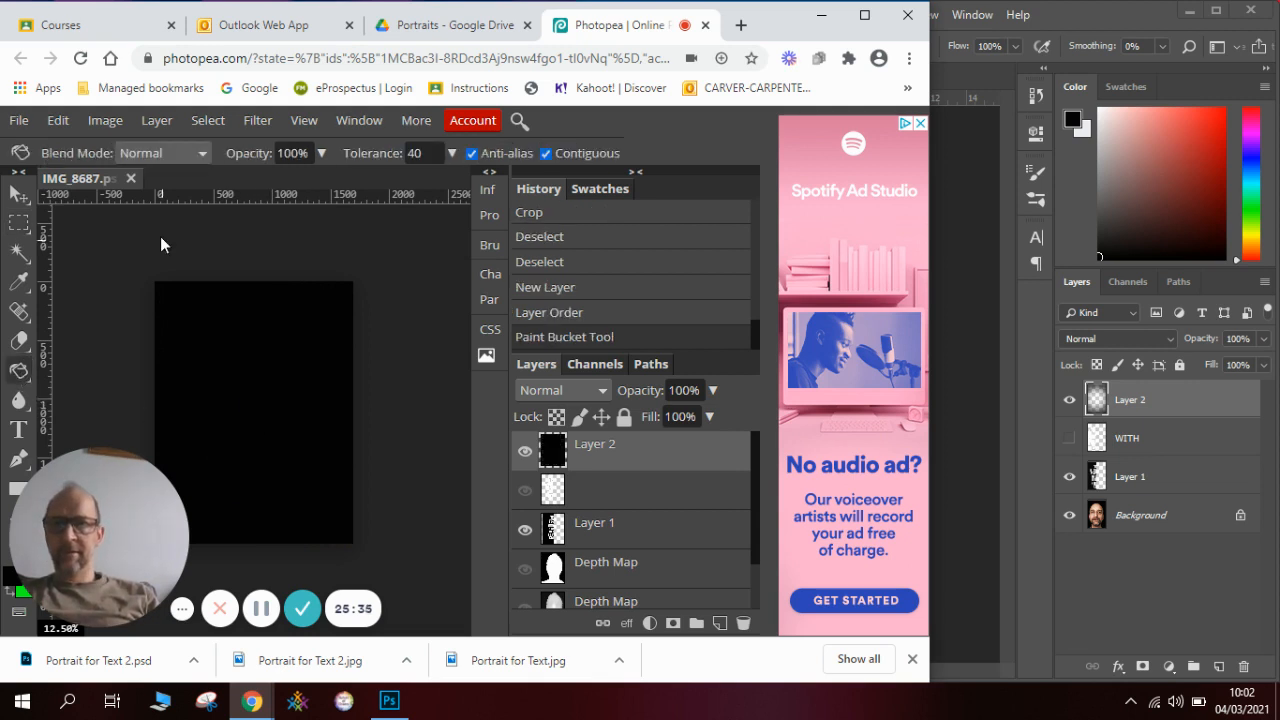
Step: Set up the Eraser with a soft round brush at 2000 px and 0% hardness
click(19, 340)
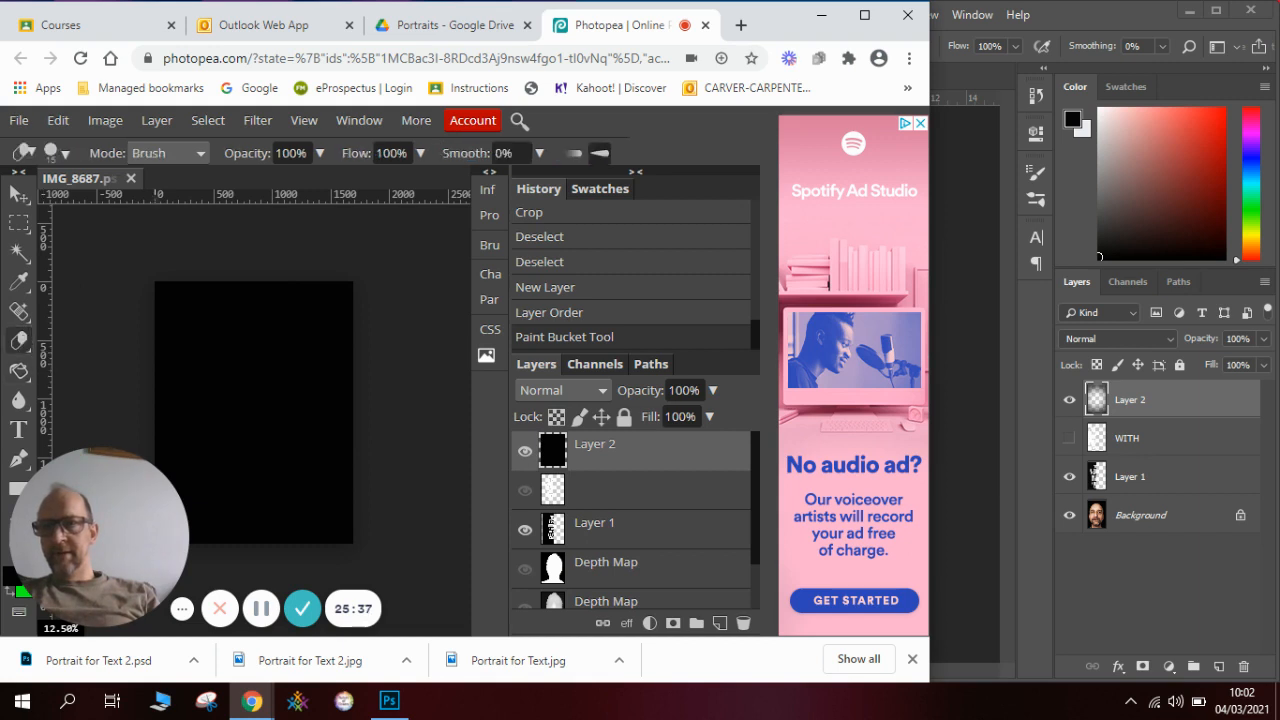
click(63, 151)
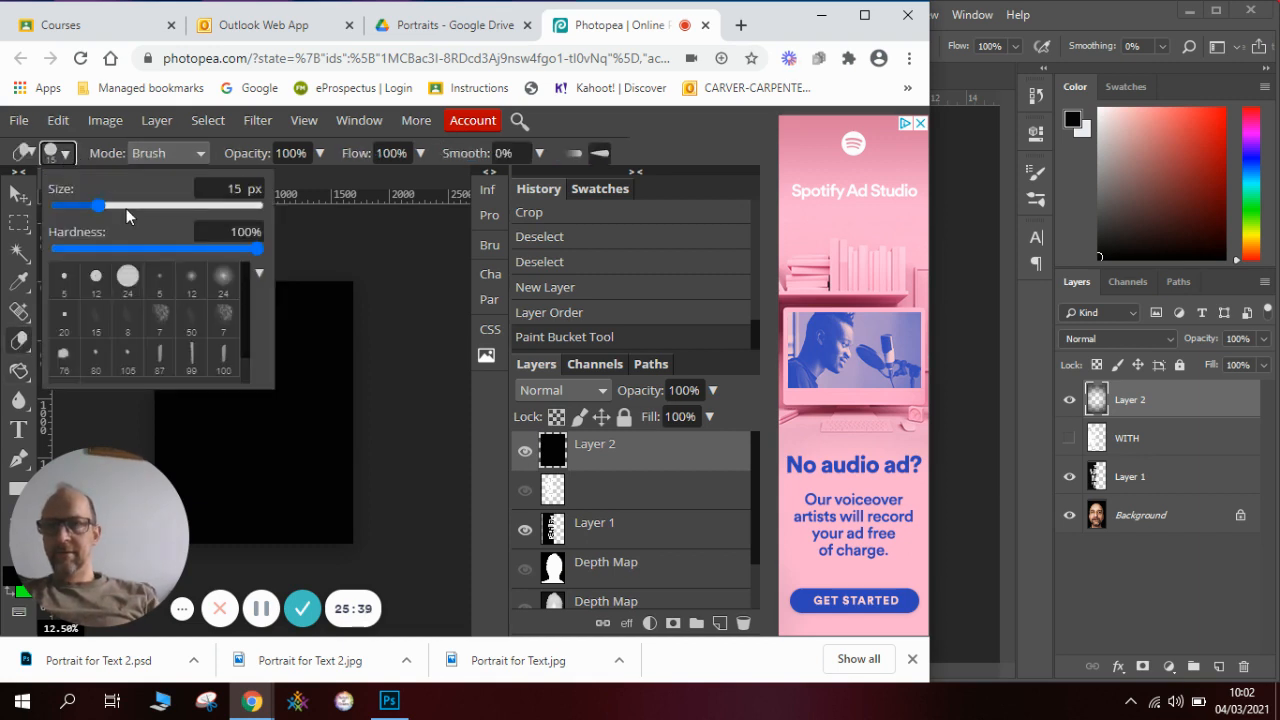
drag(126, 208, 230, 215)
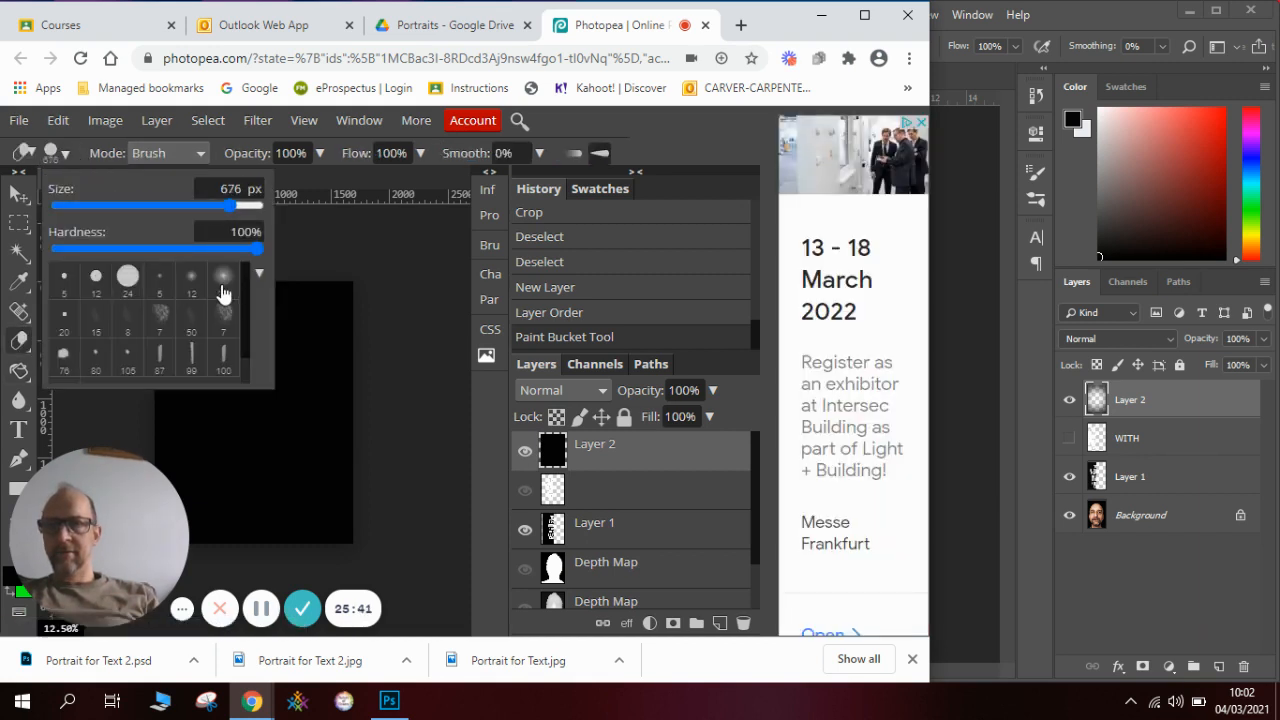
click(223, 280)
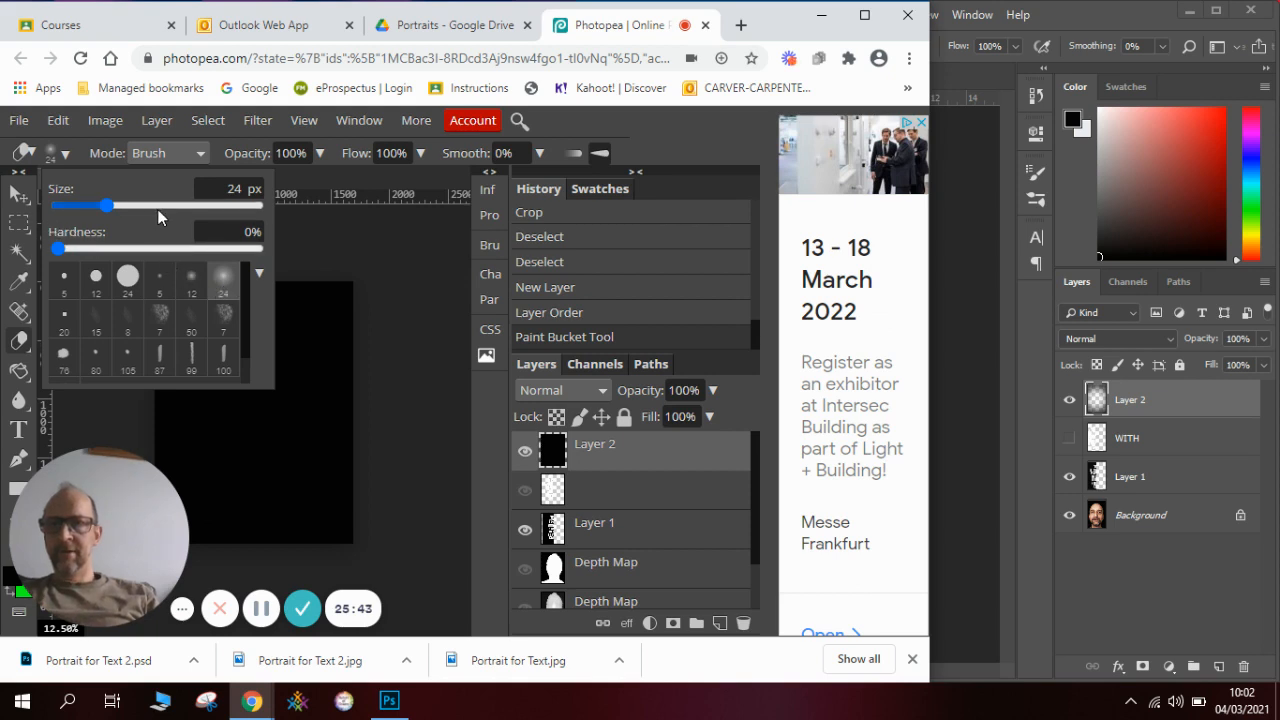
drag(107, 205, 270, 206)
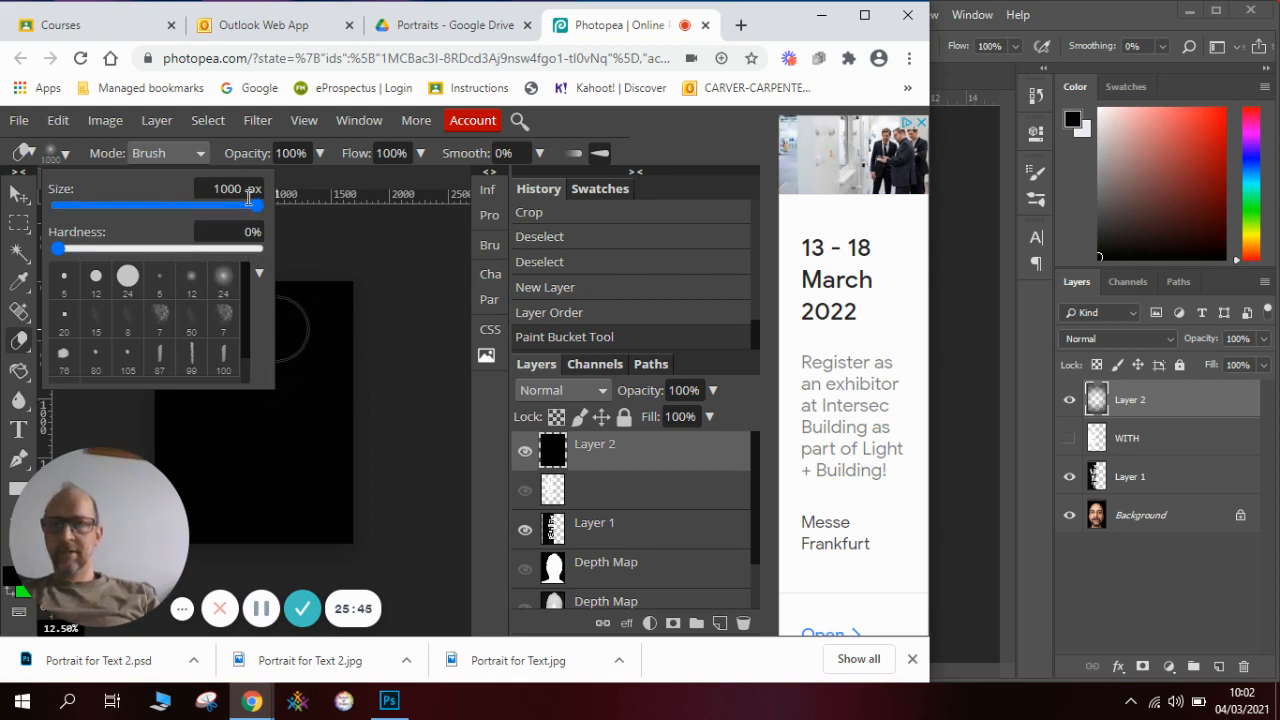
drag(241, 189, 228, 189)
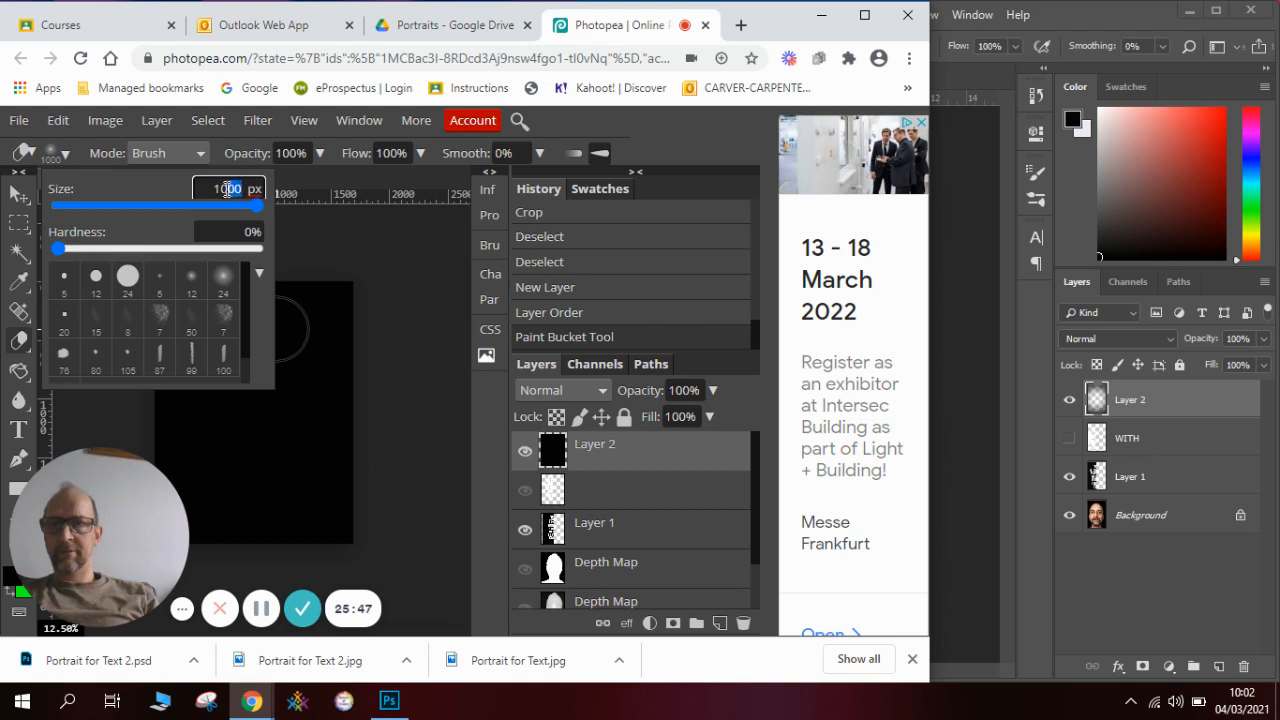
text(200)
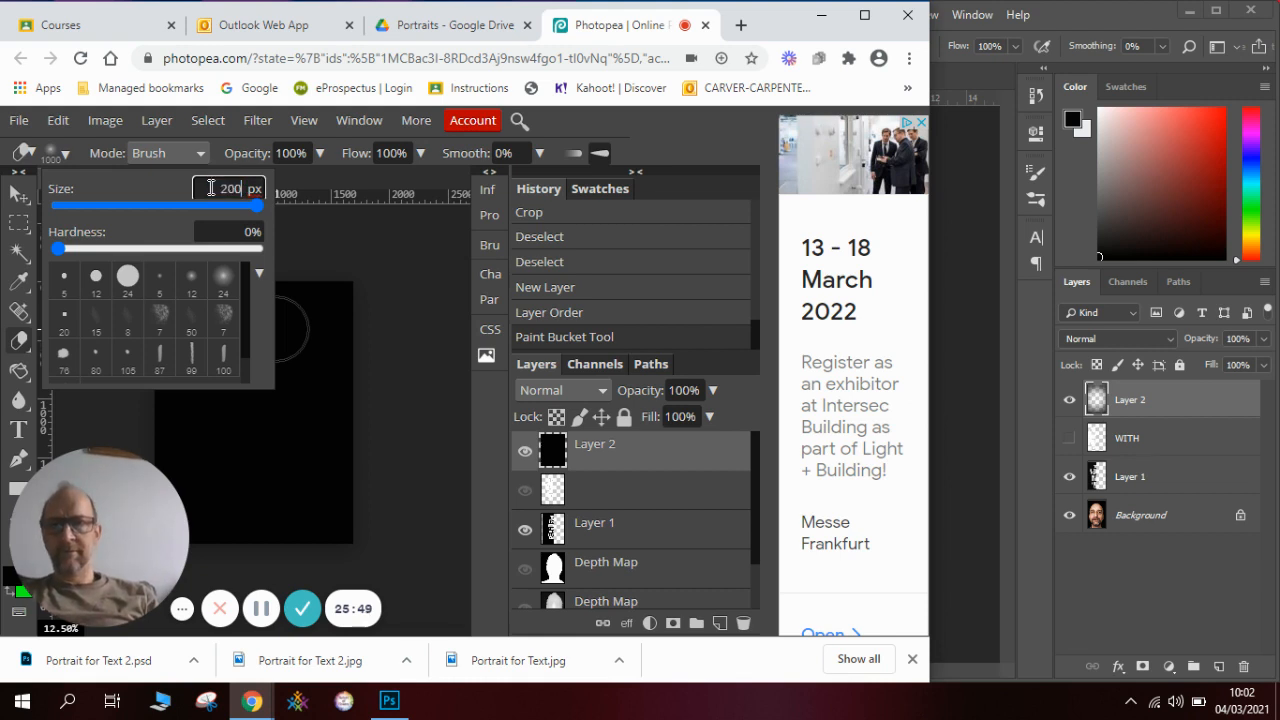
text(0)
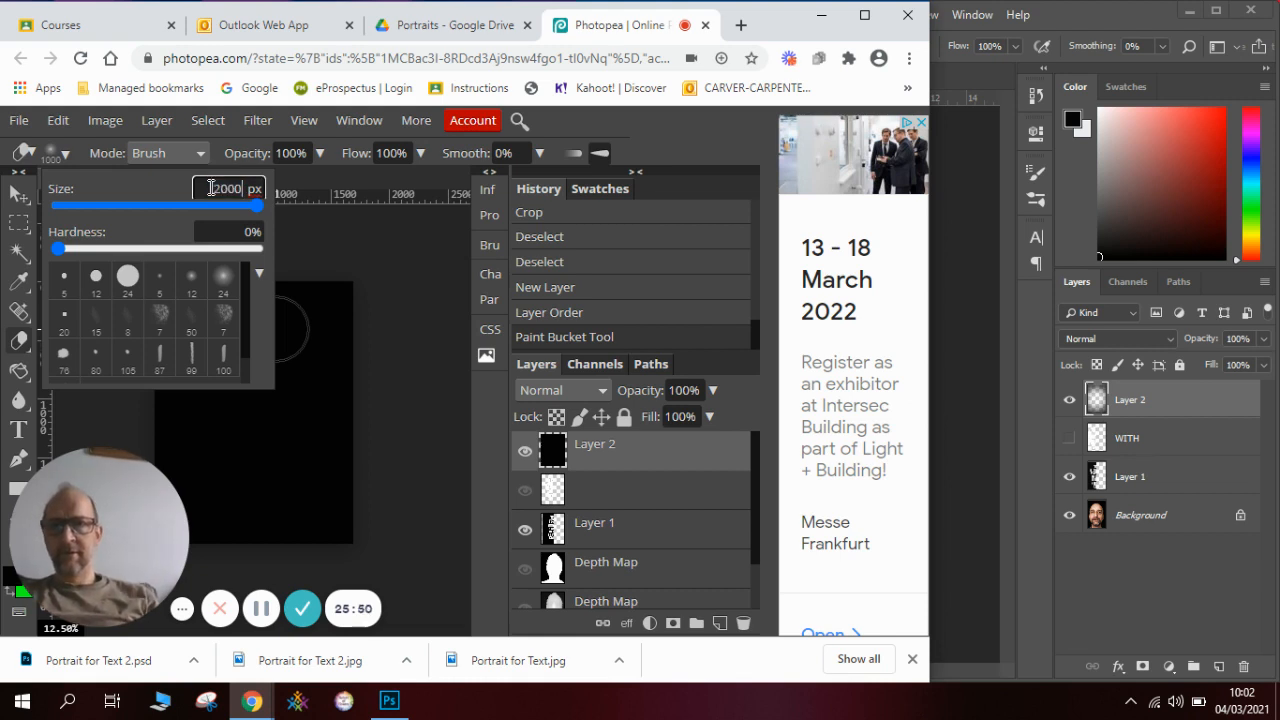
Step: Erase the centre of the black layer over the face with two soft dabs, and undo the second one
click(253, 392)
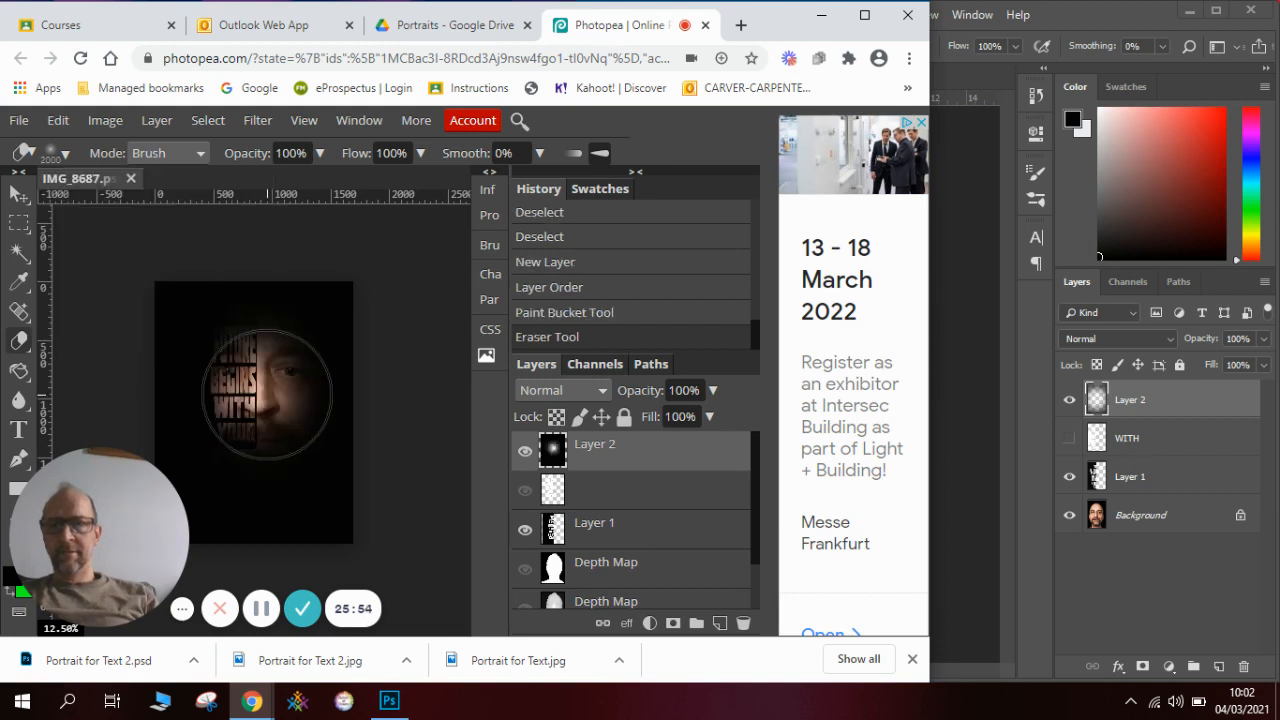
click(267, 393)
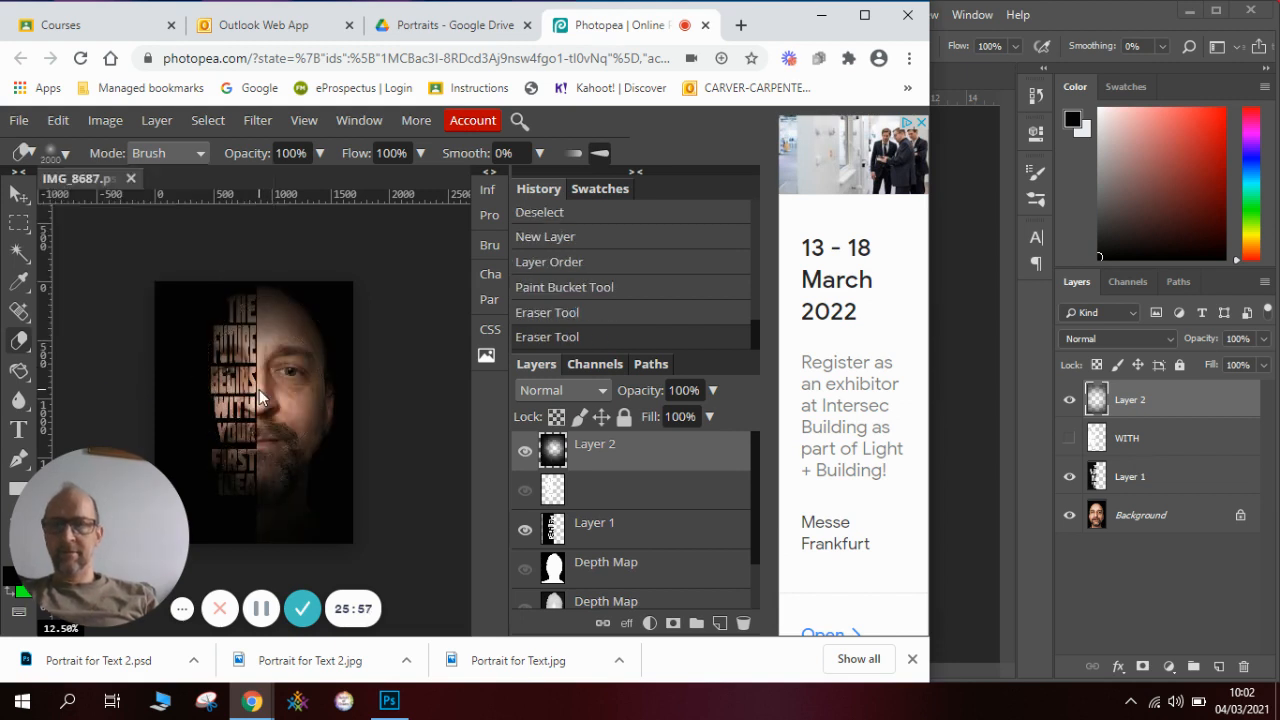
key(ctrl+z)
Step: Duplicate the Main portrait layer, try erasing the centre of the copy, and undo both eraser strokes
key(ctrl+j)
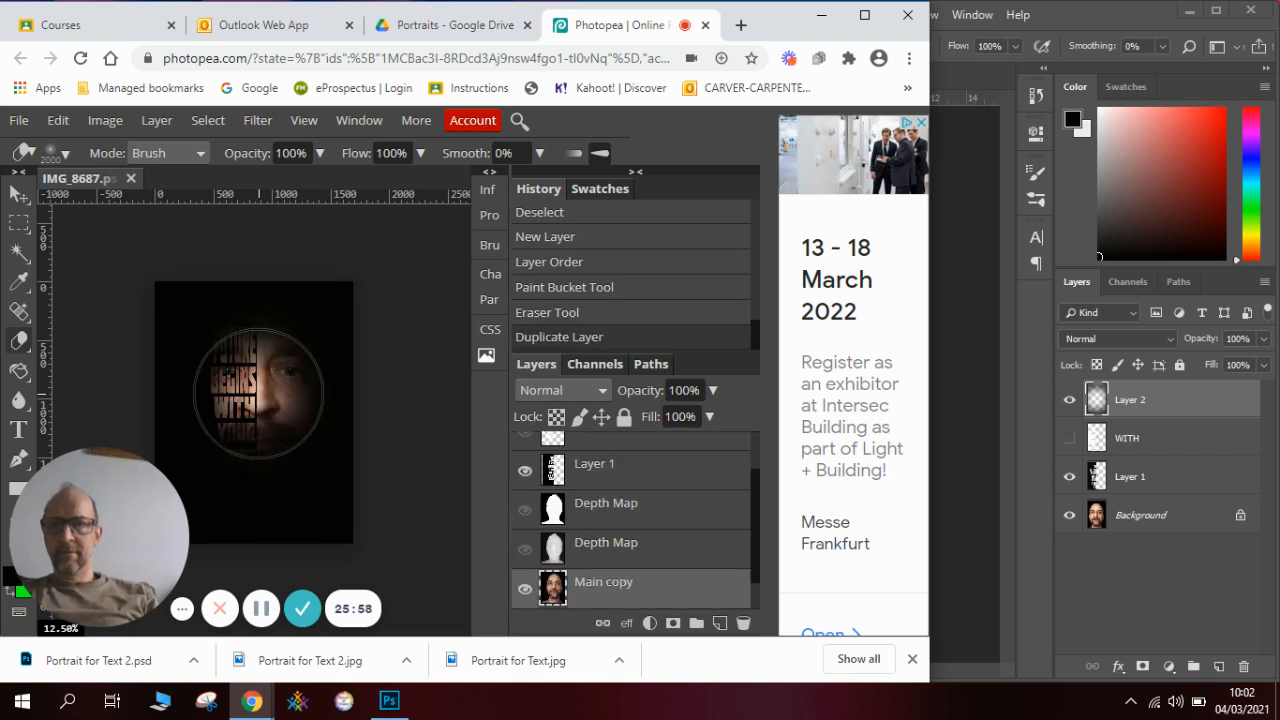
click(258, 393)
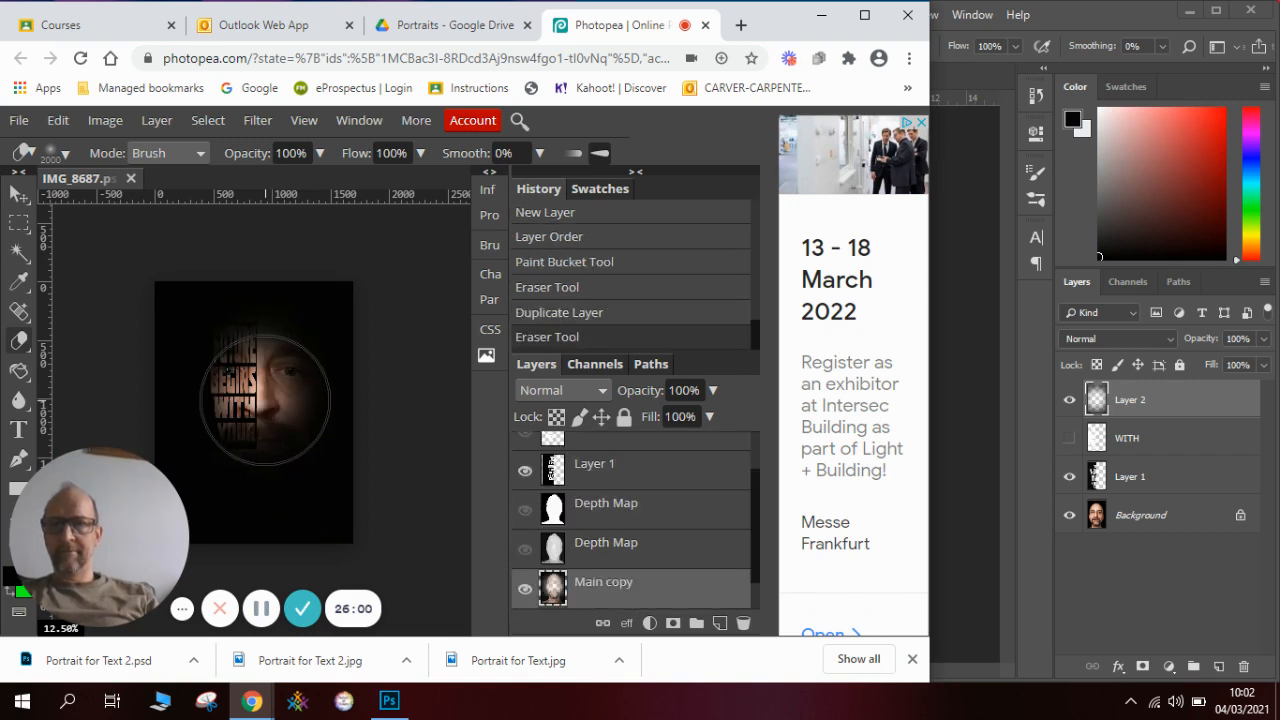
mouse_move(265, 400)
mouse_down()
mouse_move(261, 498)
mouse_move(301, 271)
mouse_move(288, 371)
mouse_move(242, 474)
mouse_move(327, 403)
mouse_move(288, 361)
mouse_move(287, 447)
mouse_up()
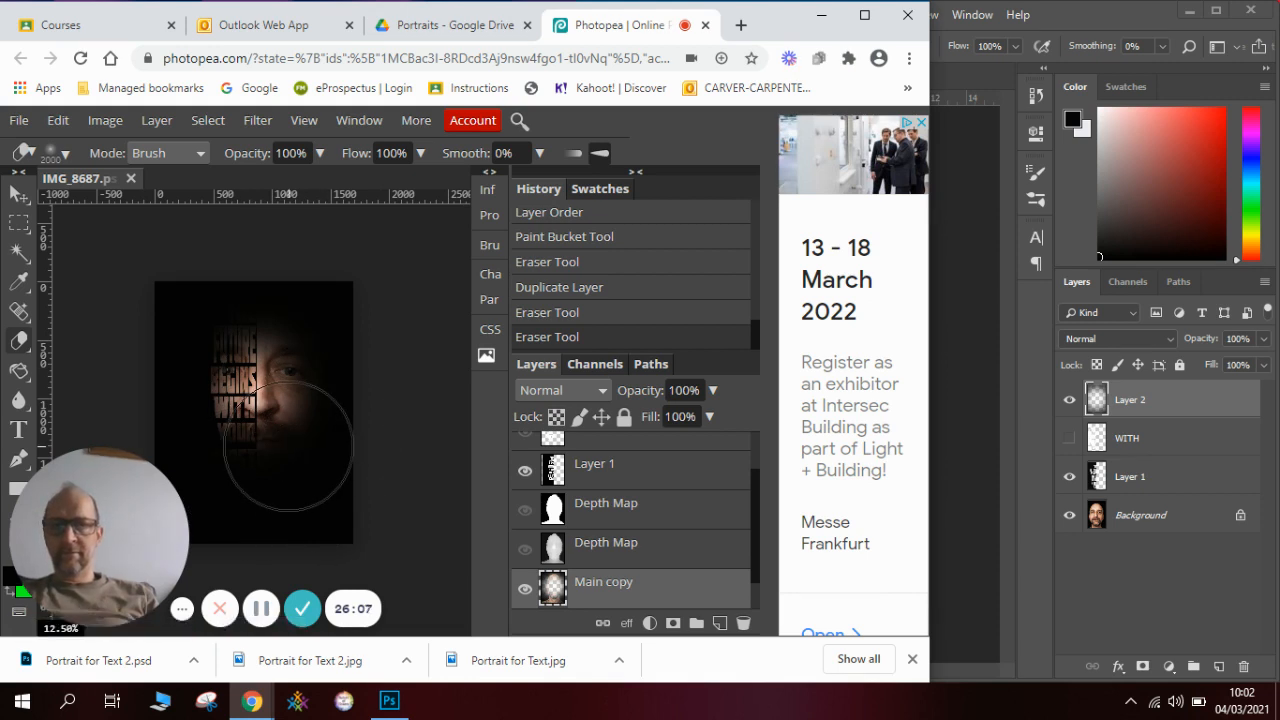
key(ctrl+z)
key(ctrl+z)
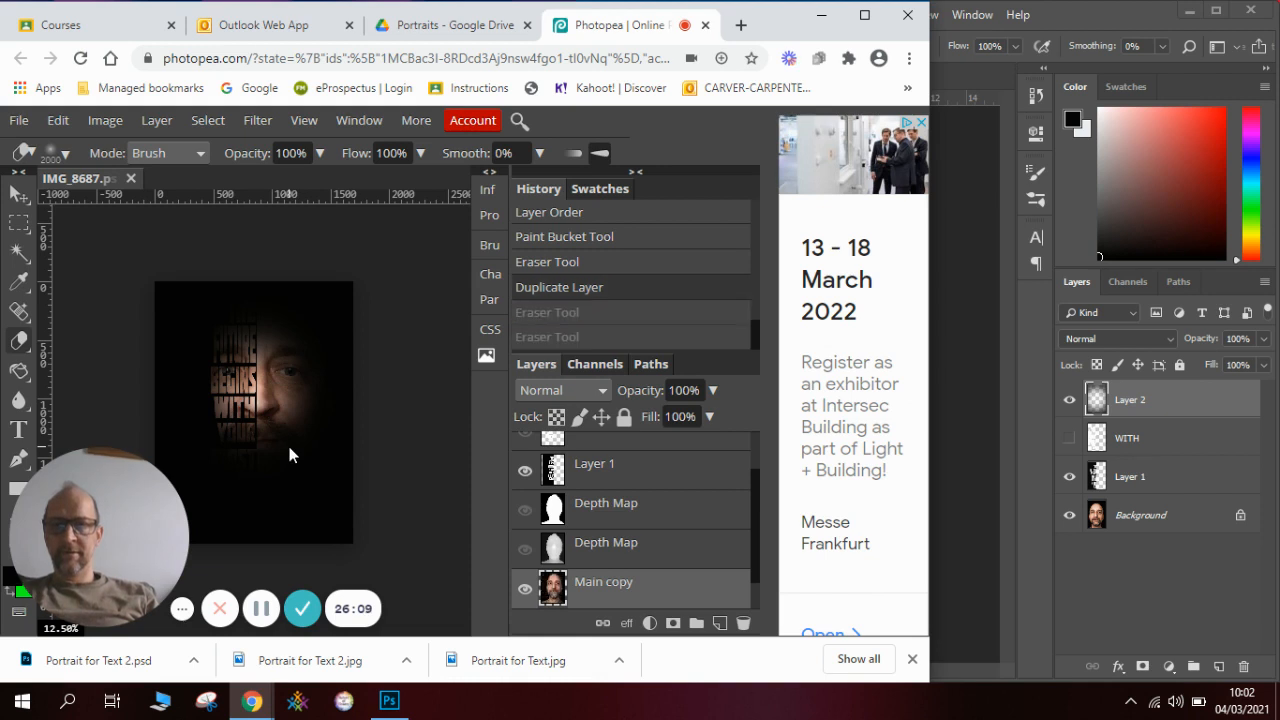
Step: Select the black Layer 2 and erase its centre over the face and text, leaving a dark vignette around the edges
scroll(640, 500, up, 2)
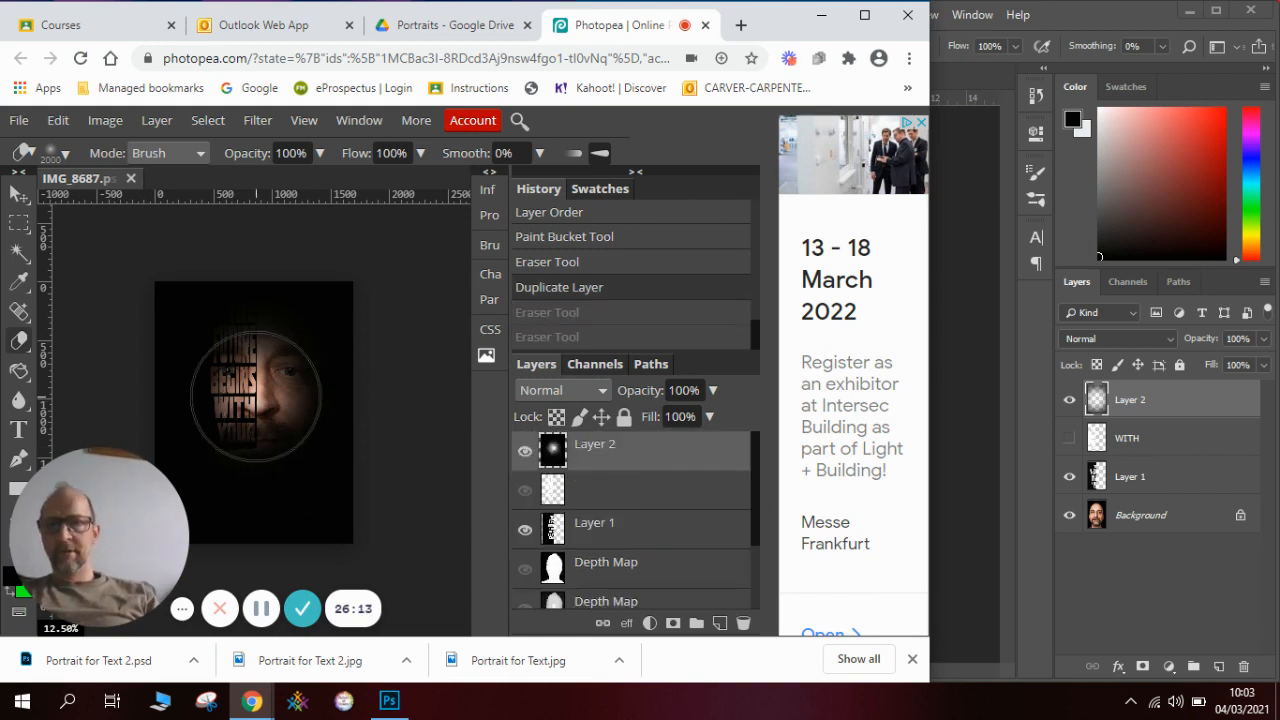
drag(255, 397, 269, 412)
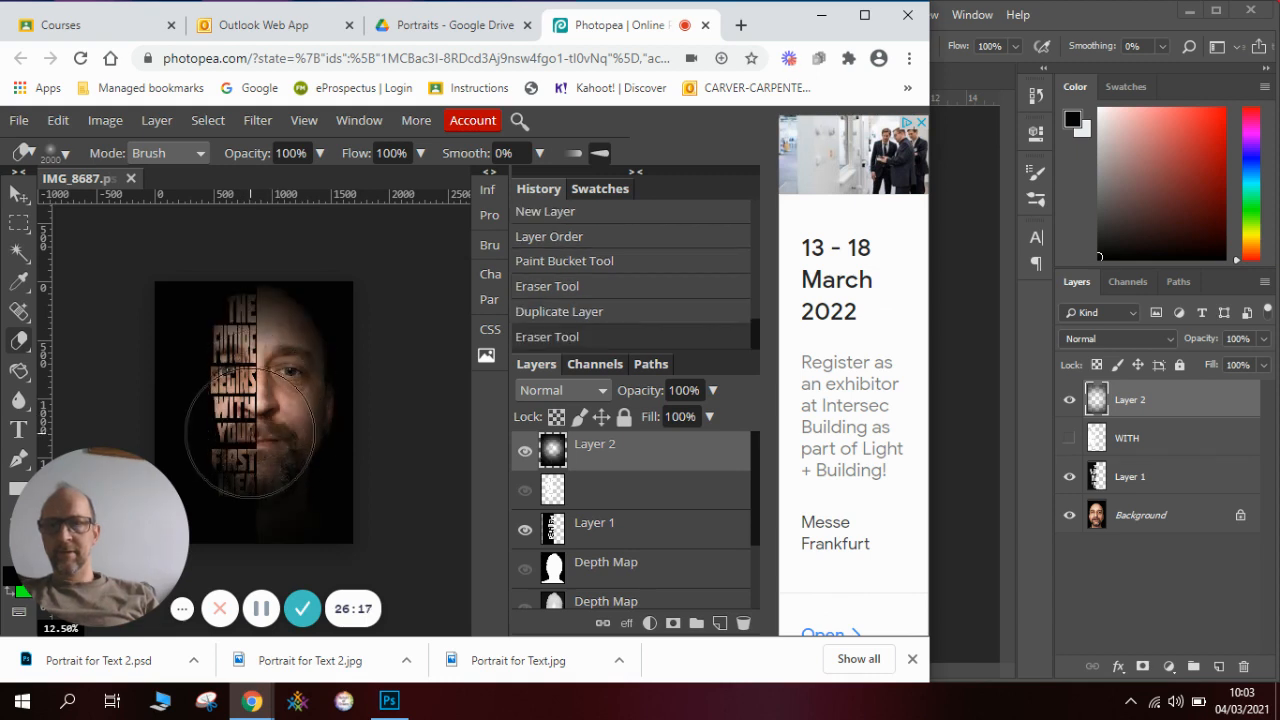
drag(250, 432, 280, 372)
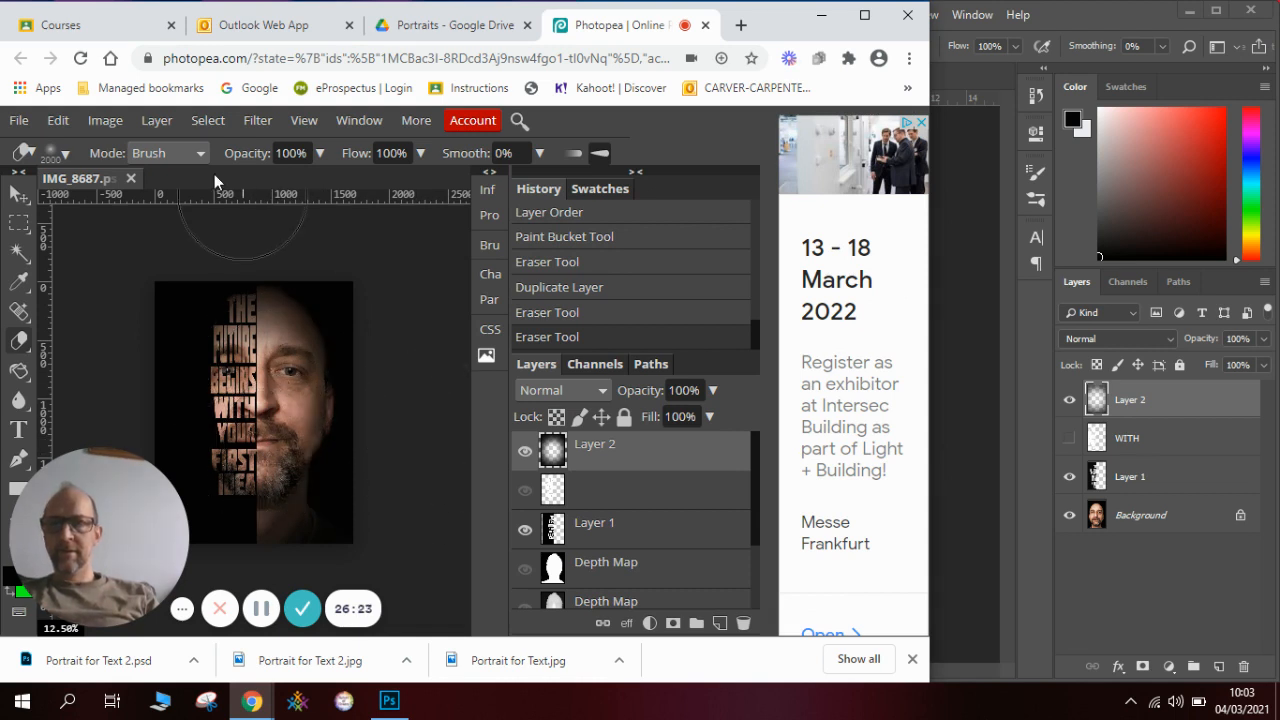
Step: Save the Photopea document as a PSD named Portrait for Text 21.psd in the Text Portriats folder
click(20, 121)
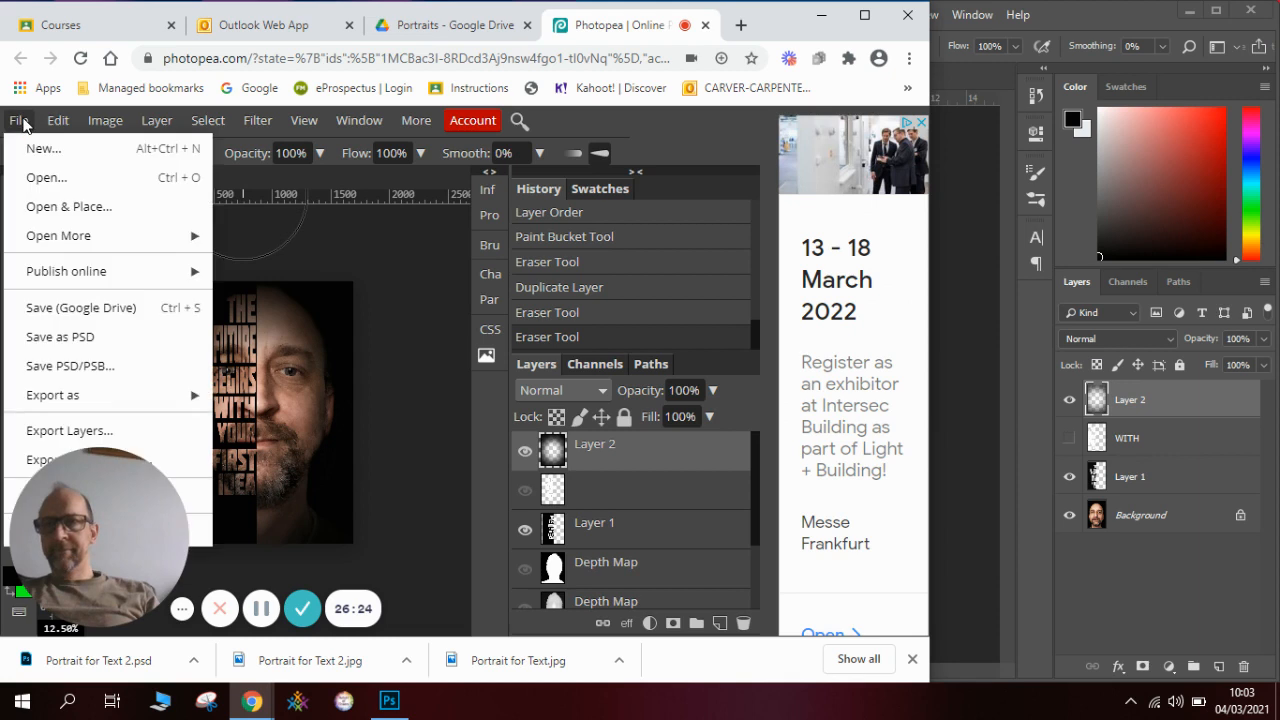
click(120, 341)
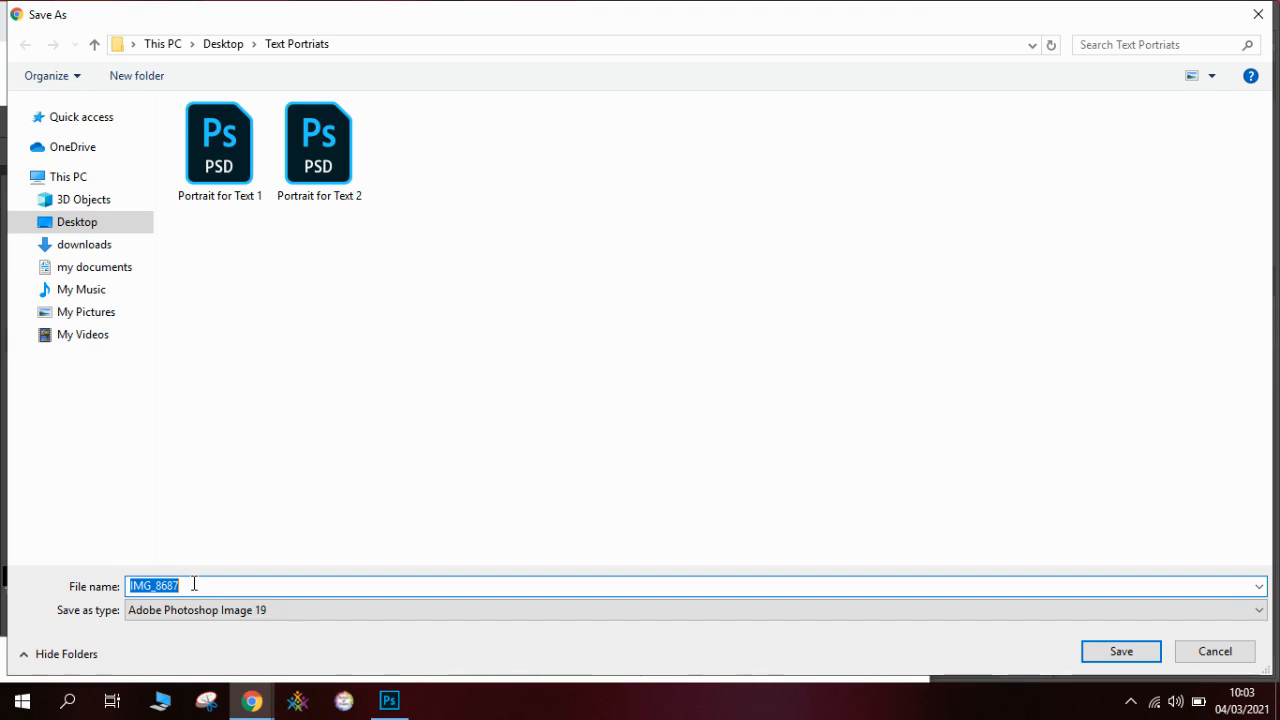
key(BackSpace)
text(port)
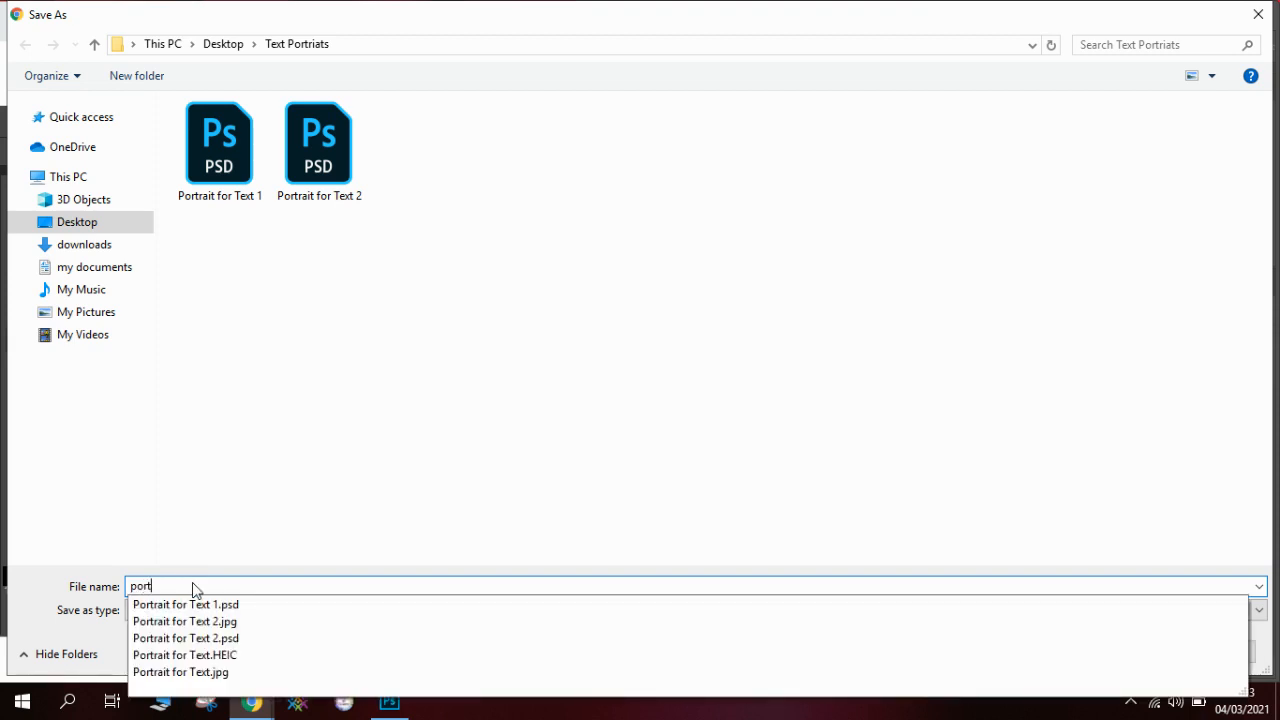
key(Down)
key(Down)
key(Down)
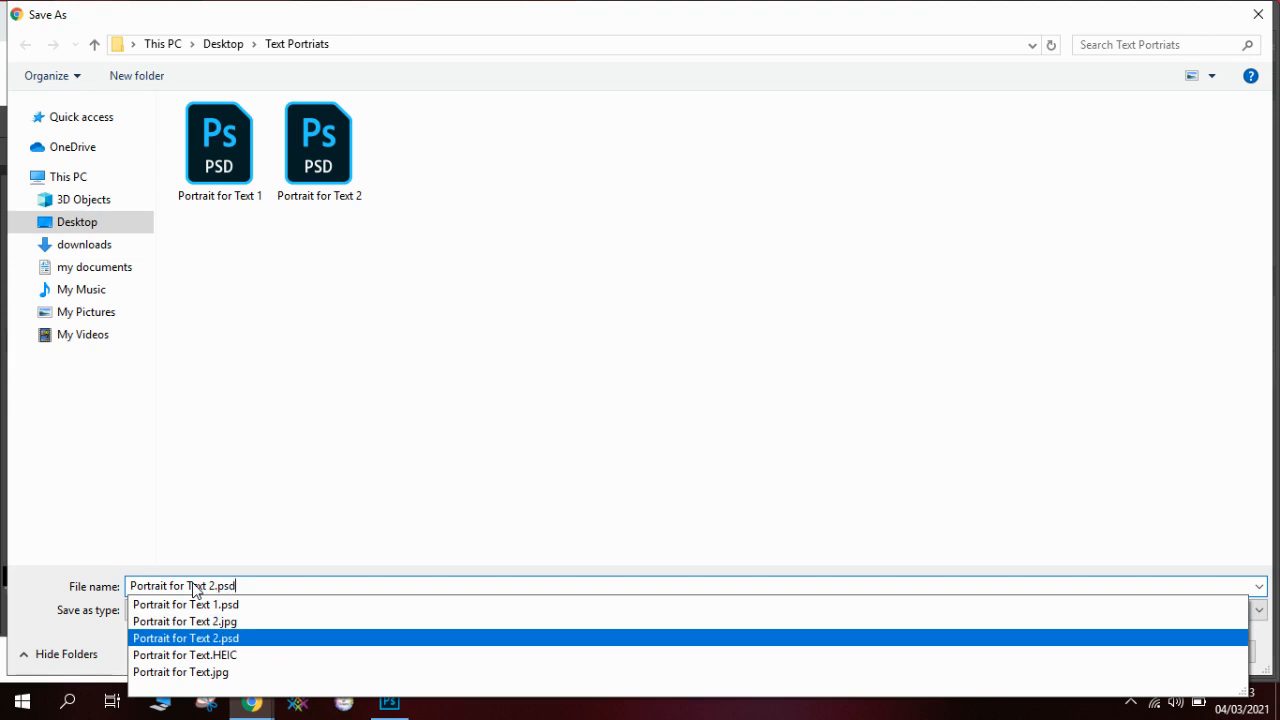
click(265, 581)
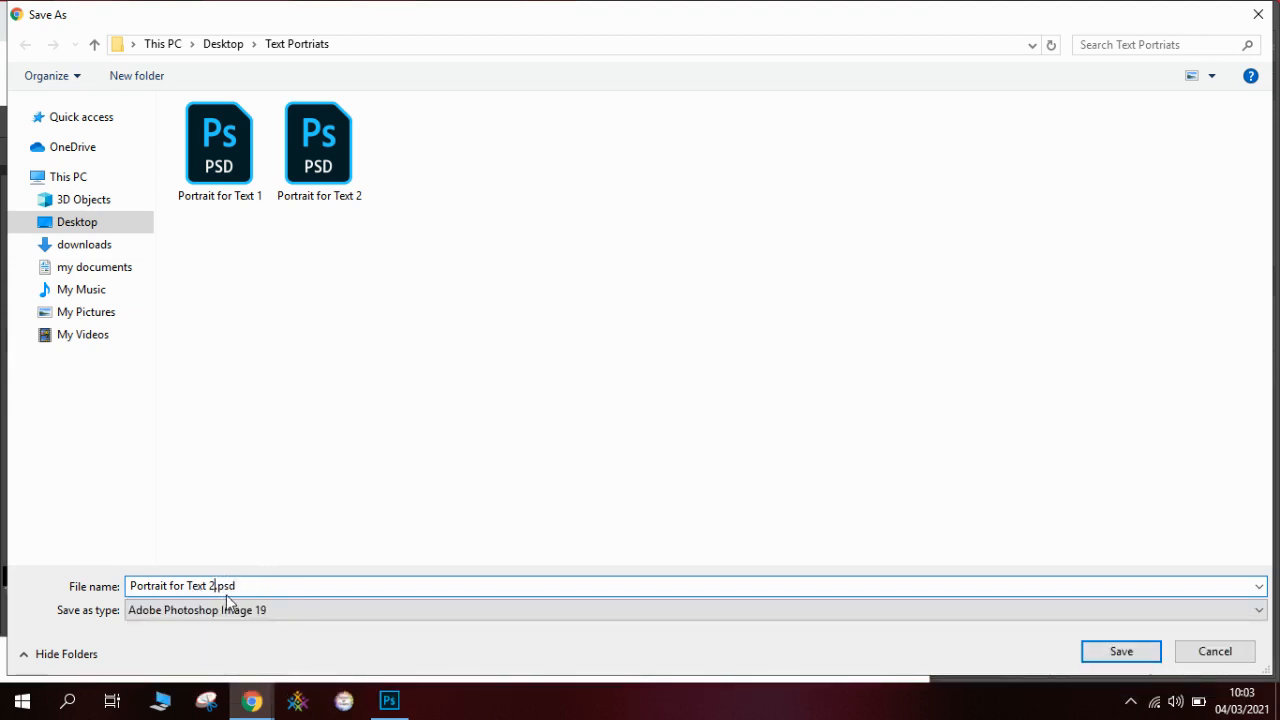
text(1)
click(1110, 651)
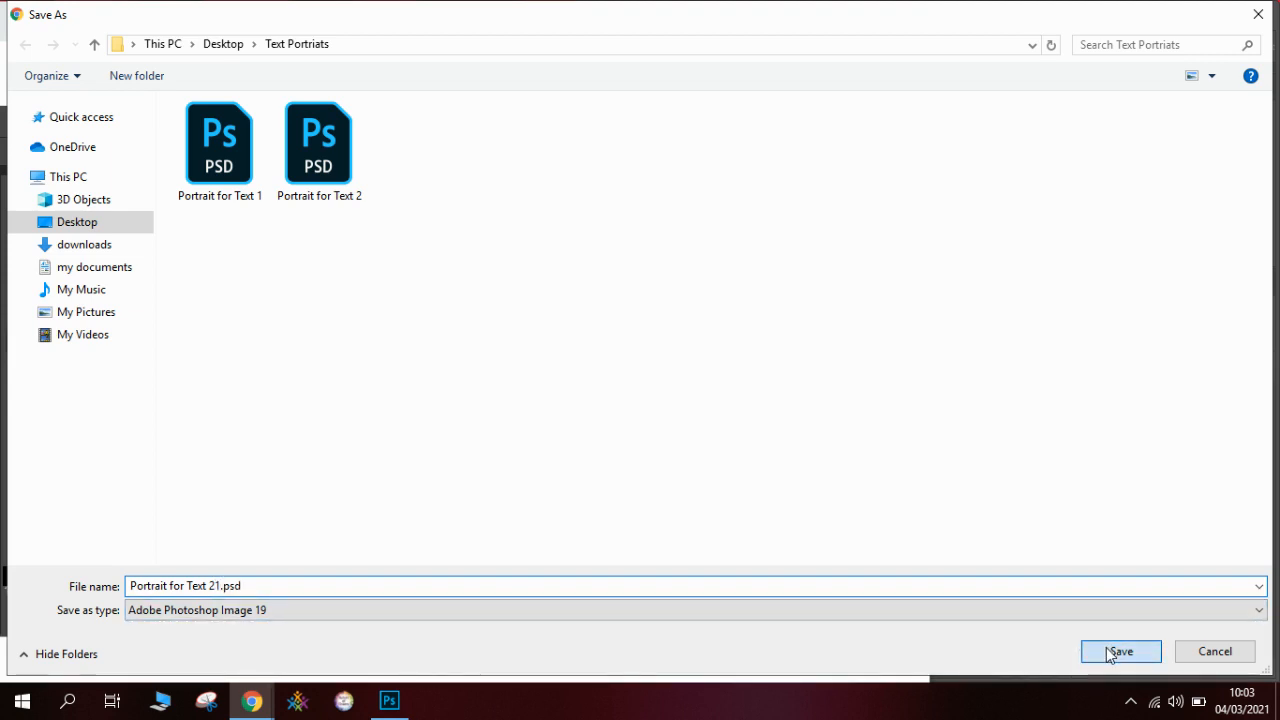
Step: Switch to Photoshop and save a new PSD version as Portrait for Text 11, with layers and Maximize Compatibility kept on
click(943, 545)
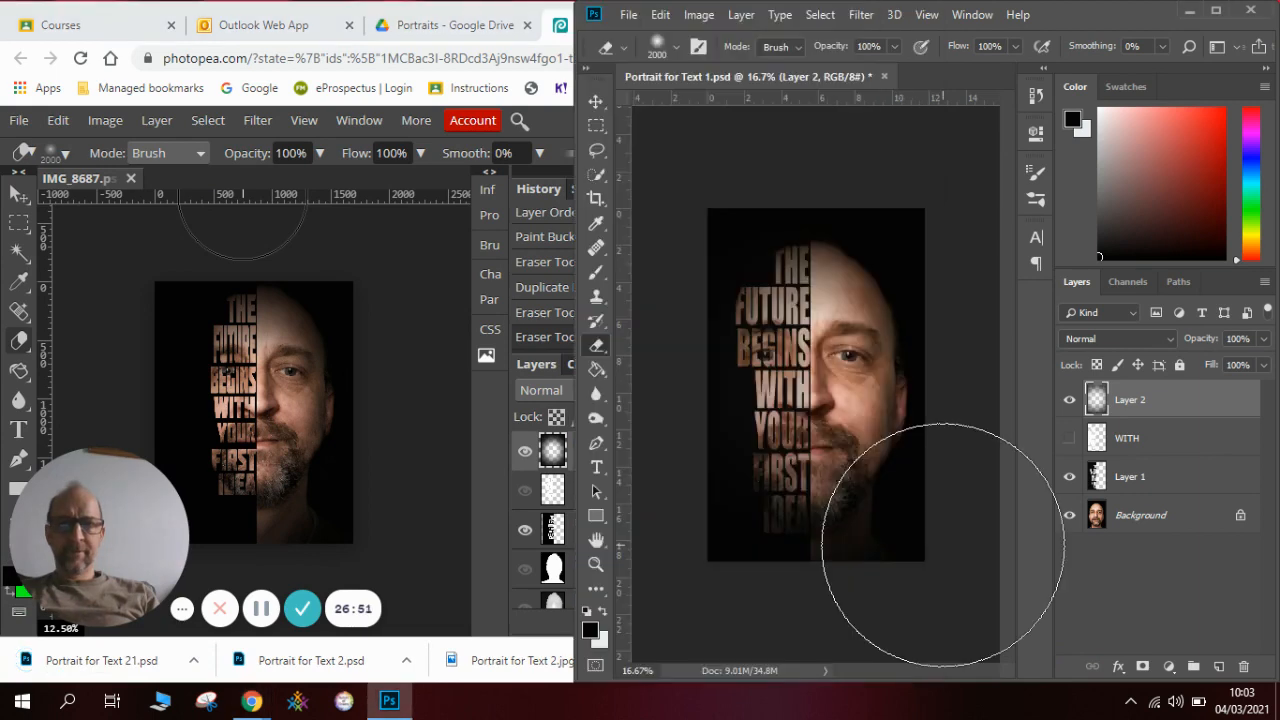
click(635, 18)
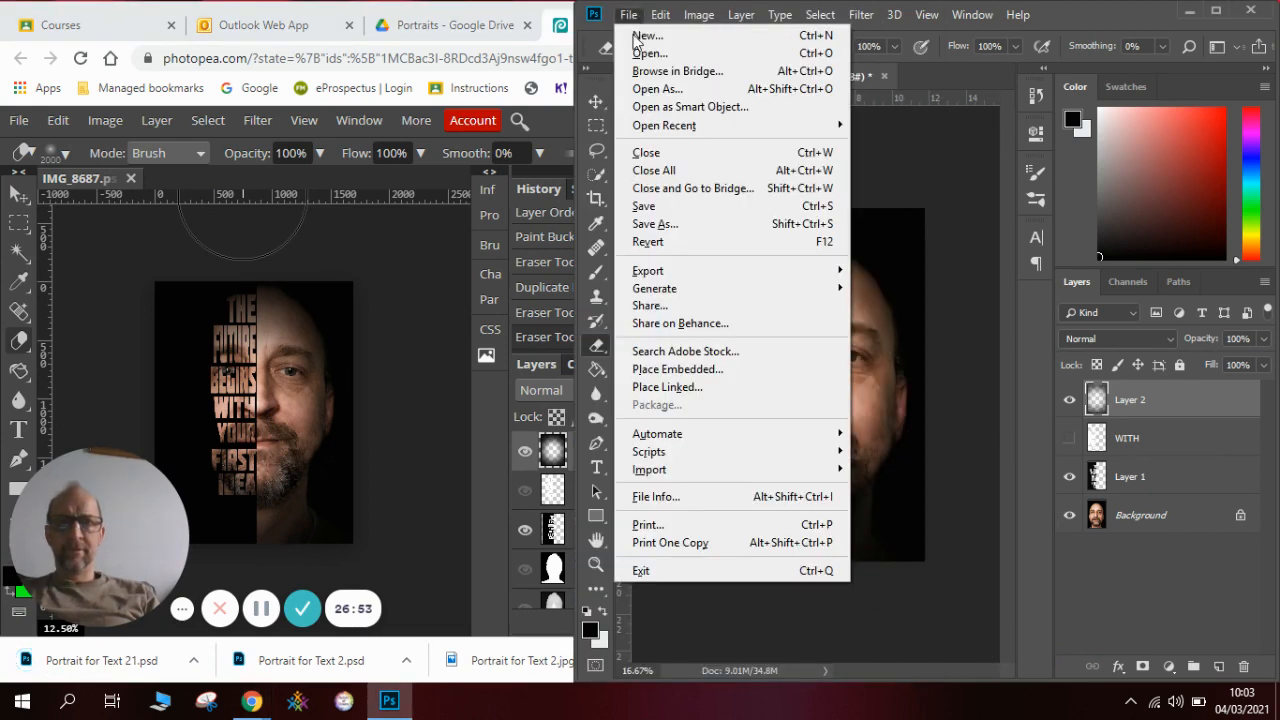
click(668, 223)
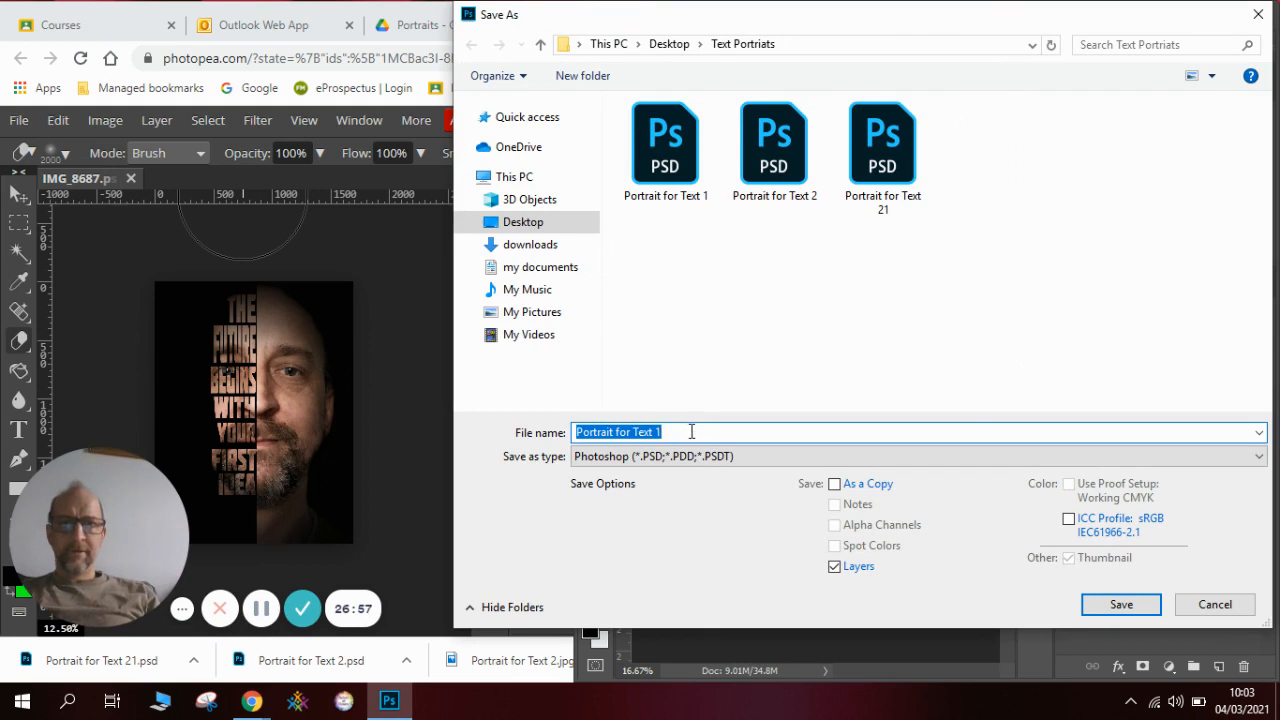
click(690, 432)
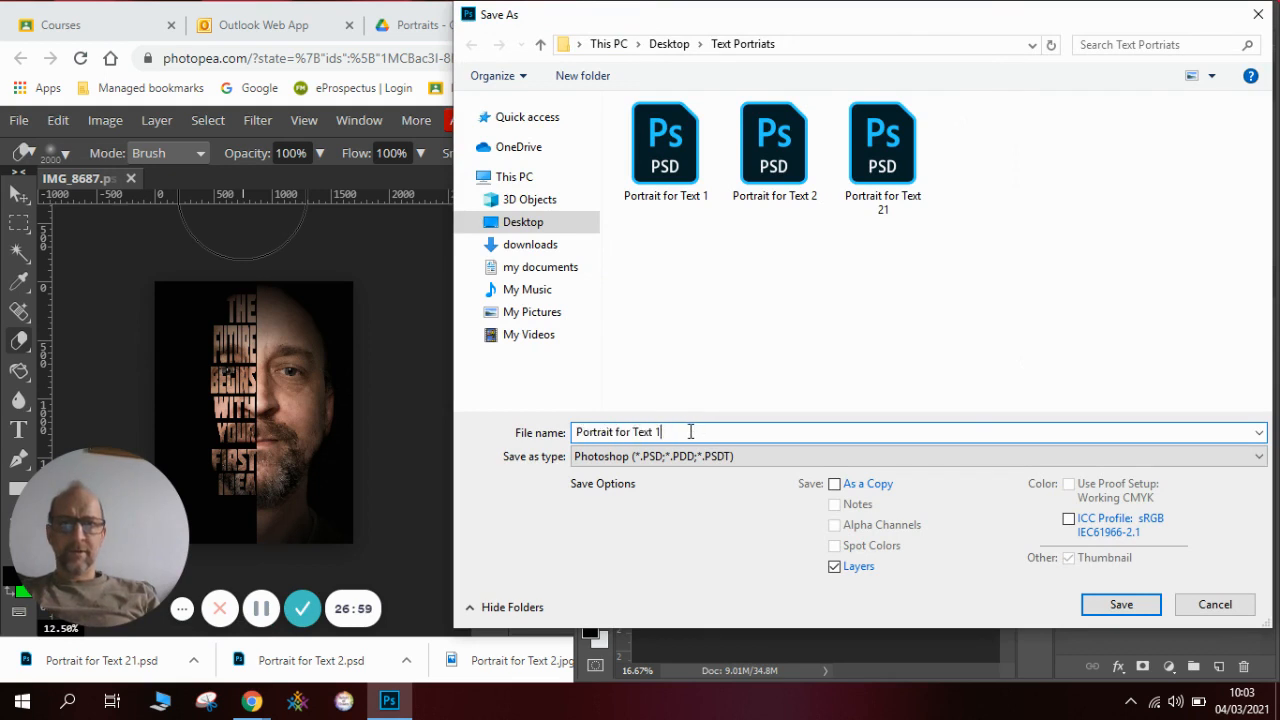
text(1)
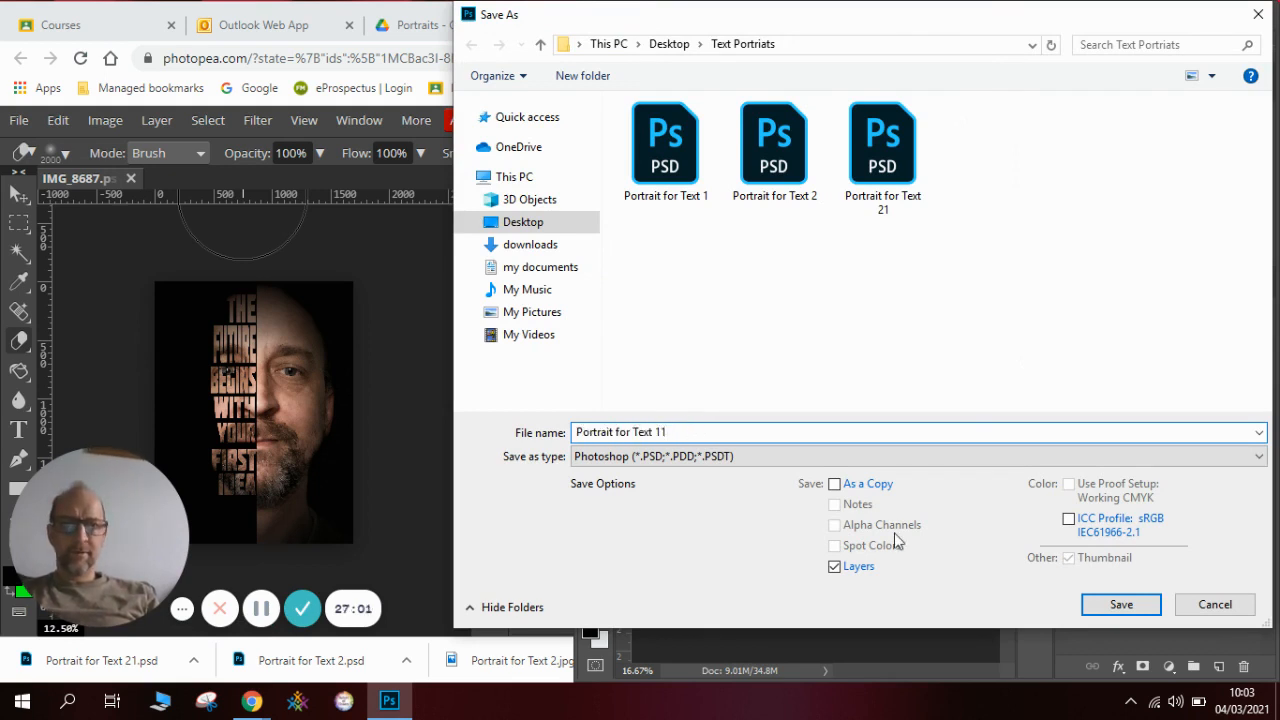
click(1120, 608)
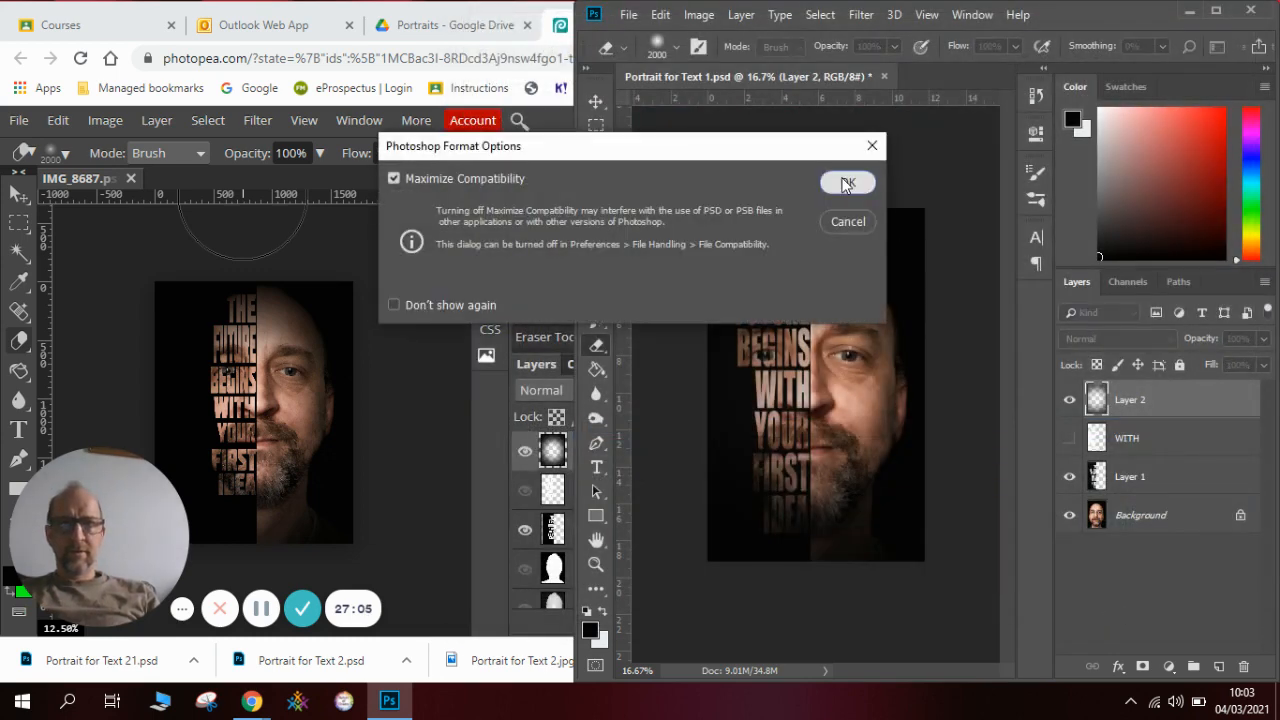
click(846, 184)
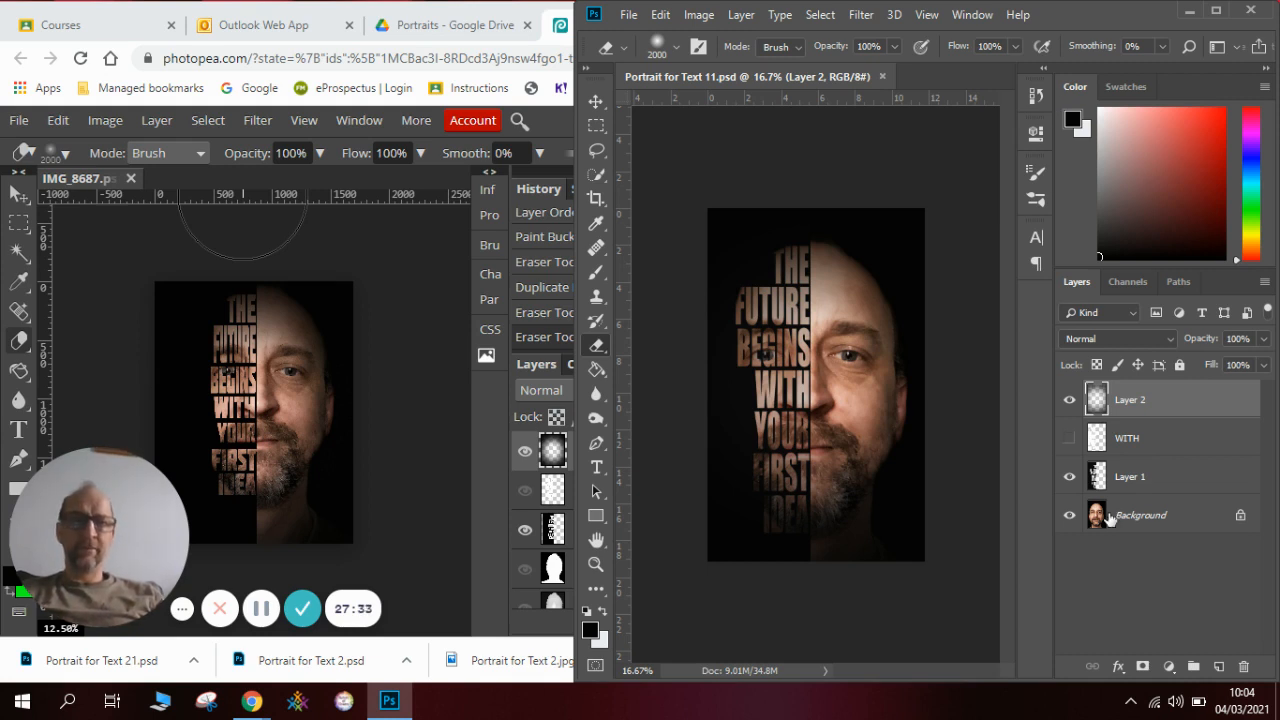
Step: Convert the Background portrait layer to black and white using the Default preset
click(1154, 521)
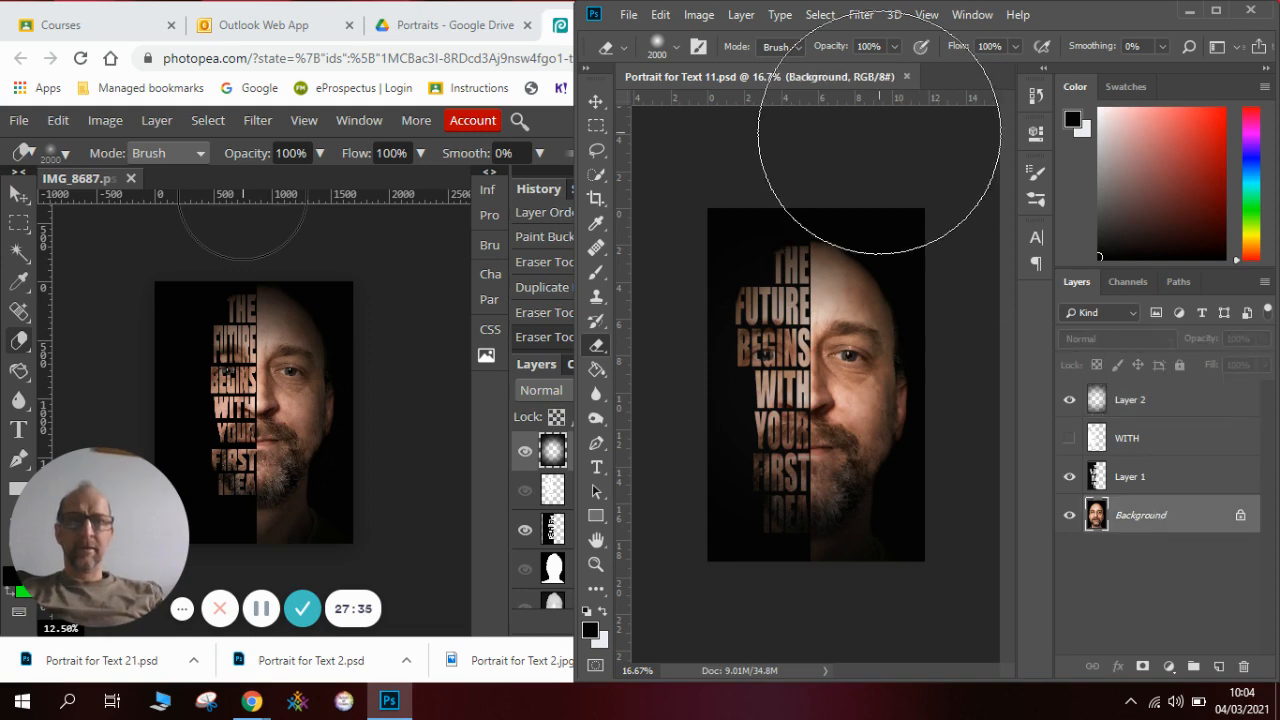
click(711, 14)
mouse_move(706, 63)
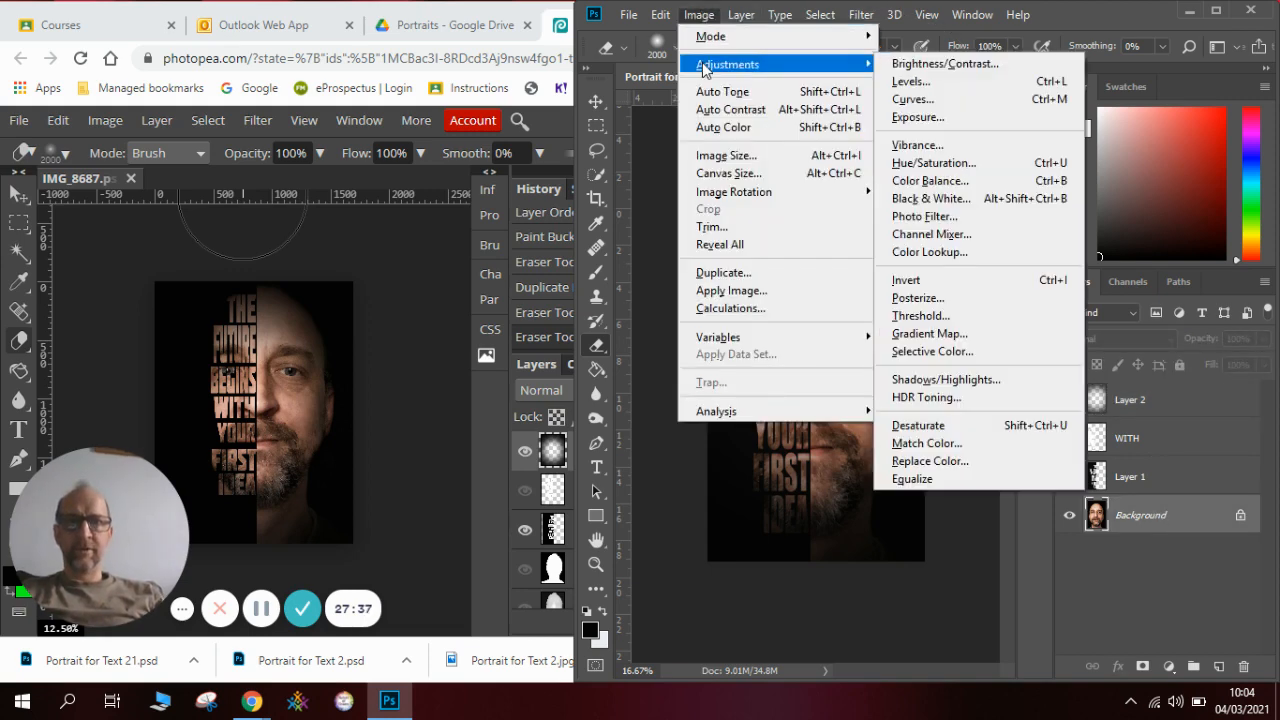
click(954, 198)
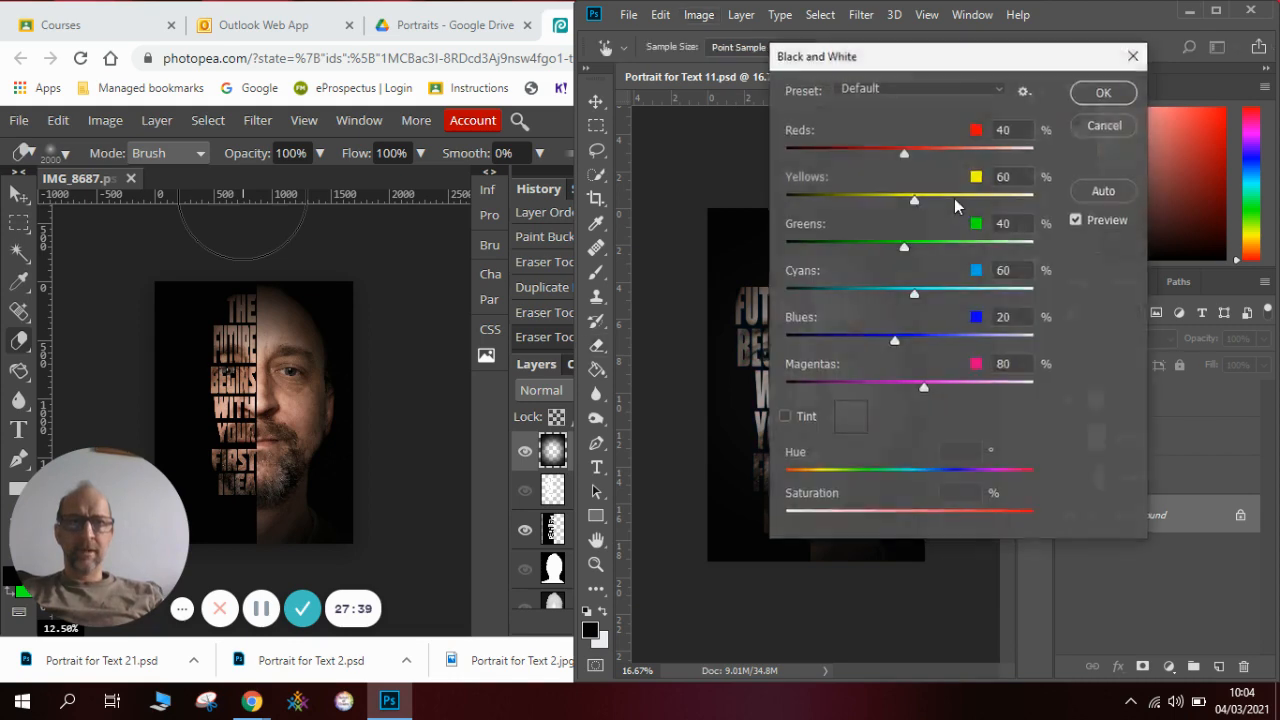
click(1105, 95)
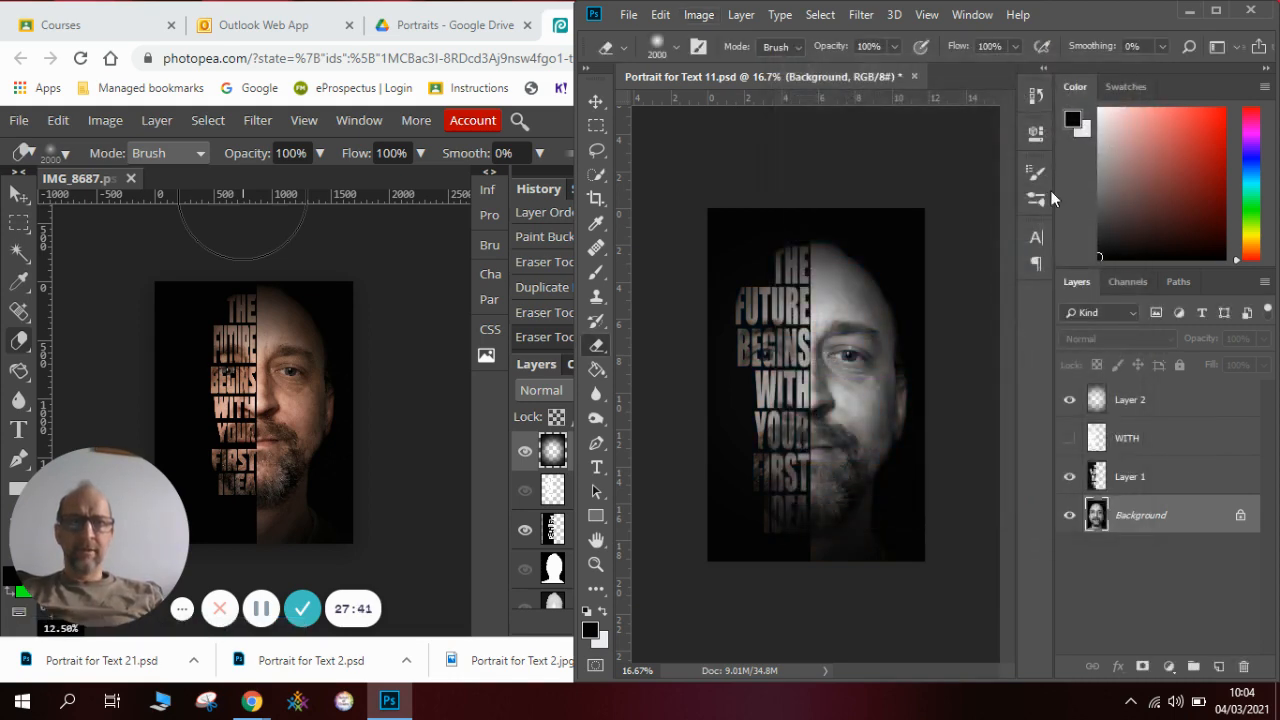
Step: Switch to Photopea and apply a Black & White adjustment with its default settings to the Main copy layer
click(385, 300)
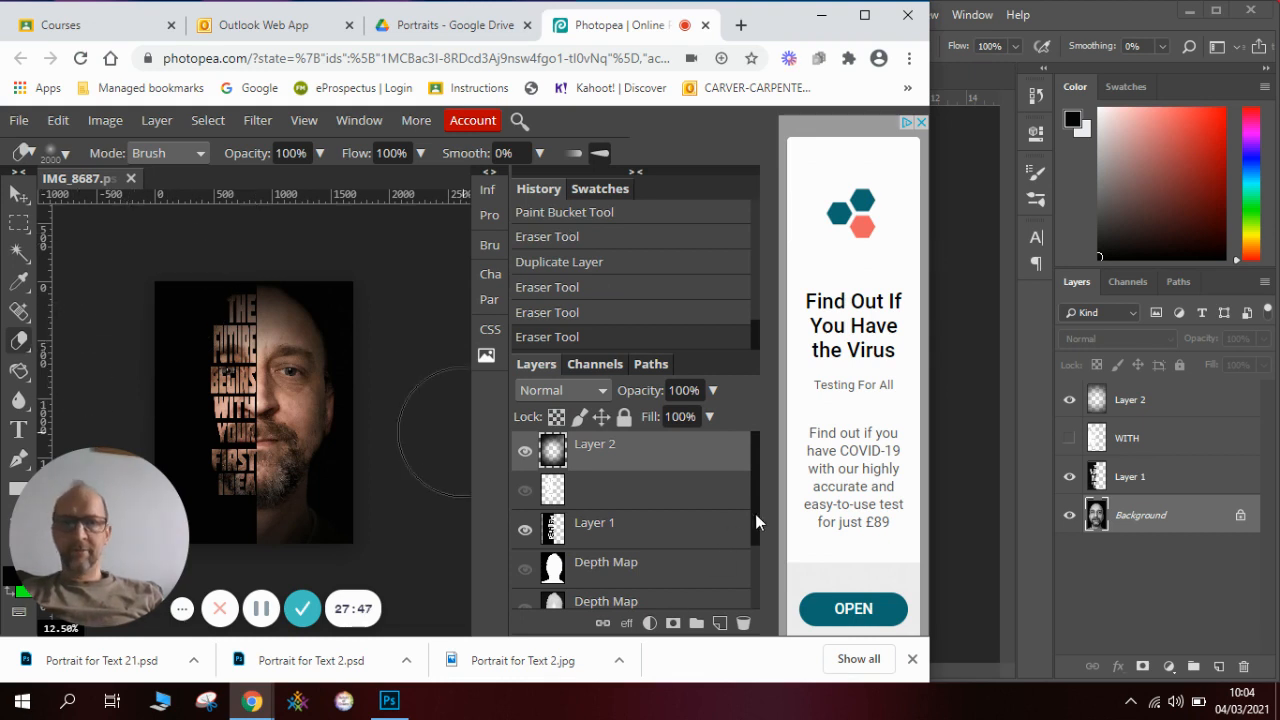
scroll(755, 513, down, 2)
click(651, 560)
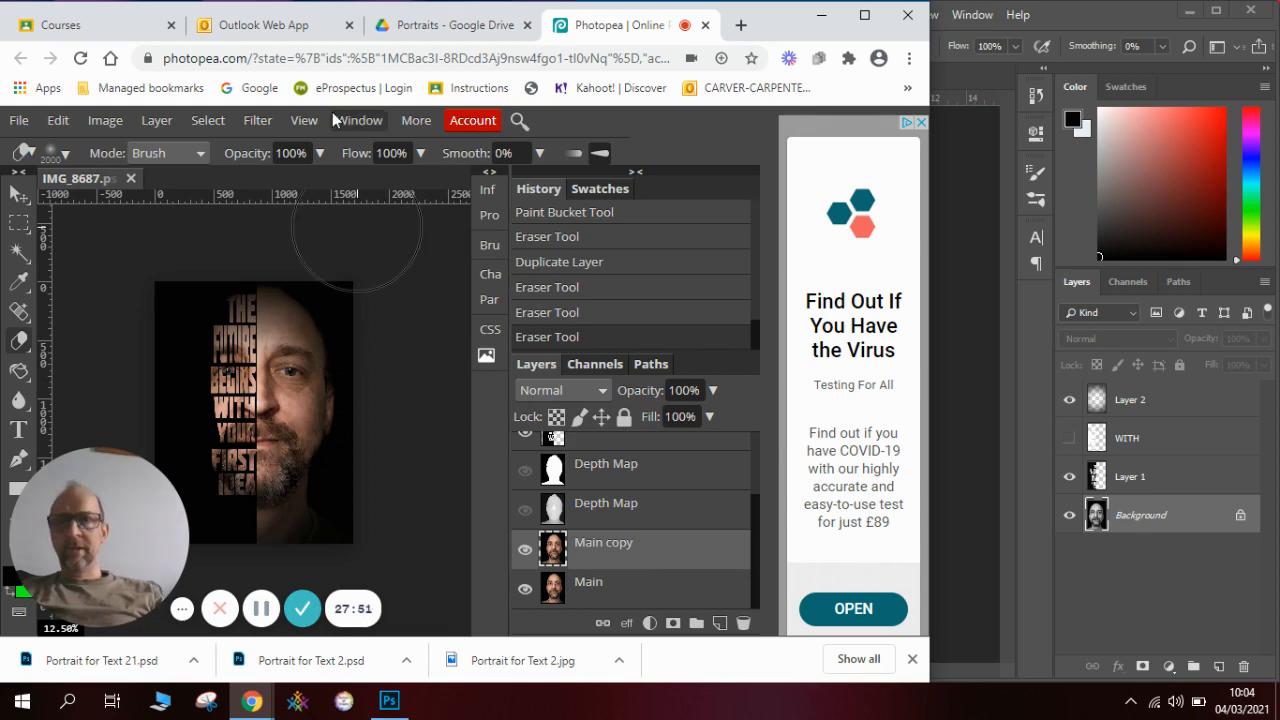
click(110, 120)
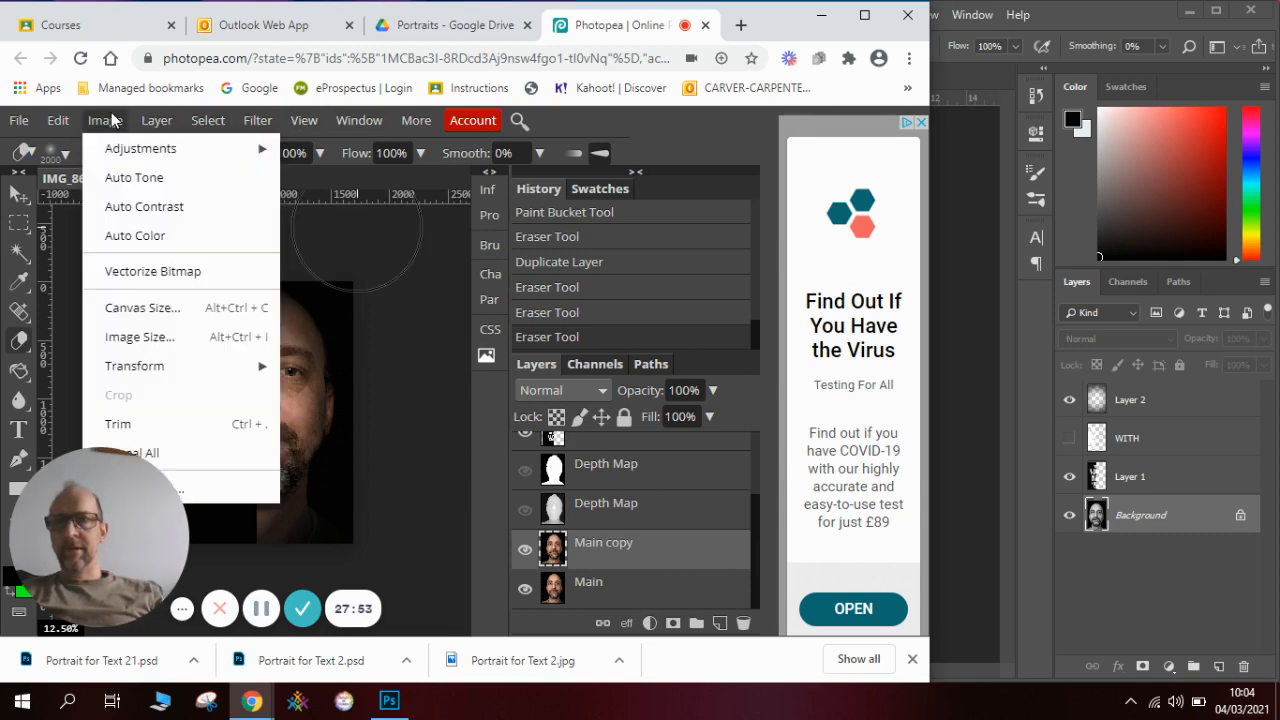
mouse_move(135, 148)
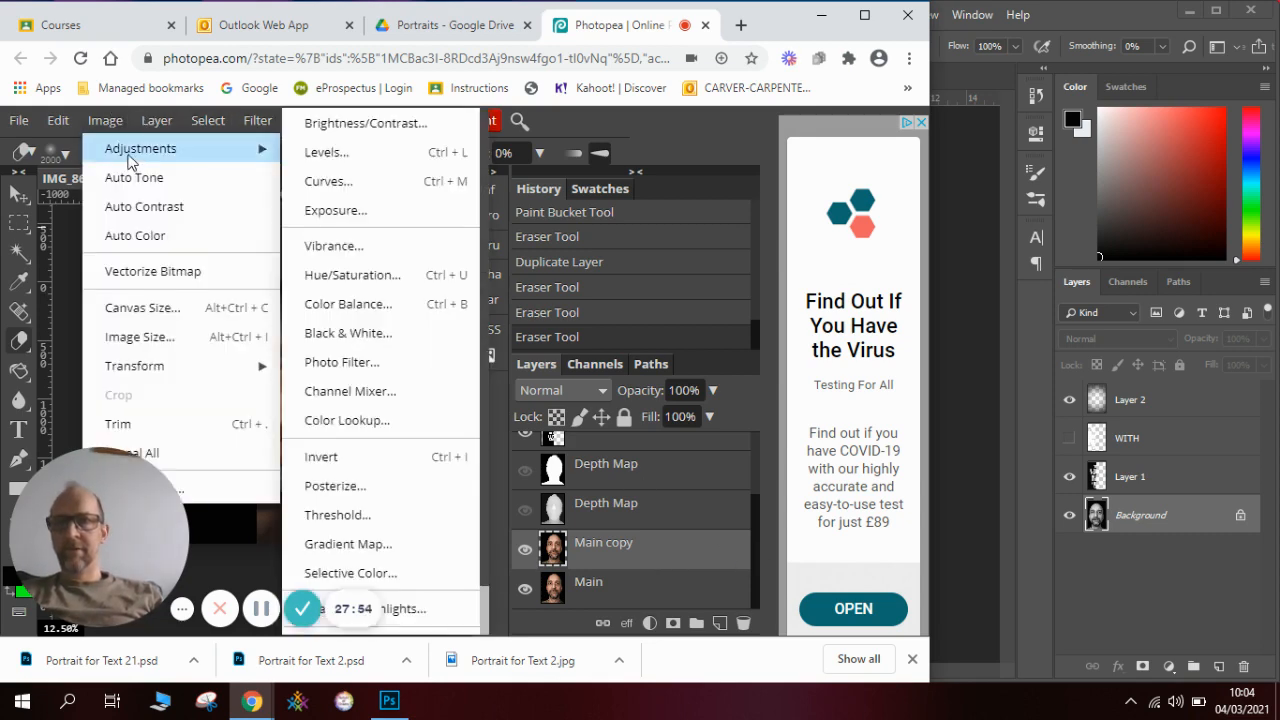
click(378, 335)
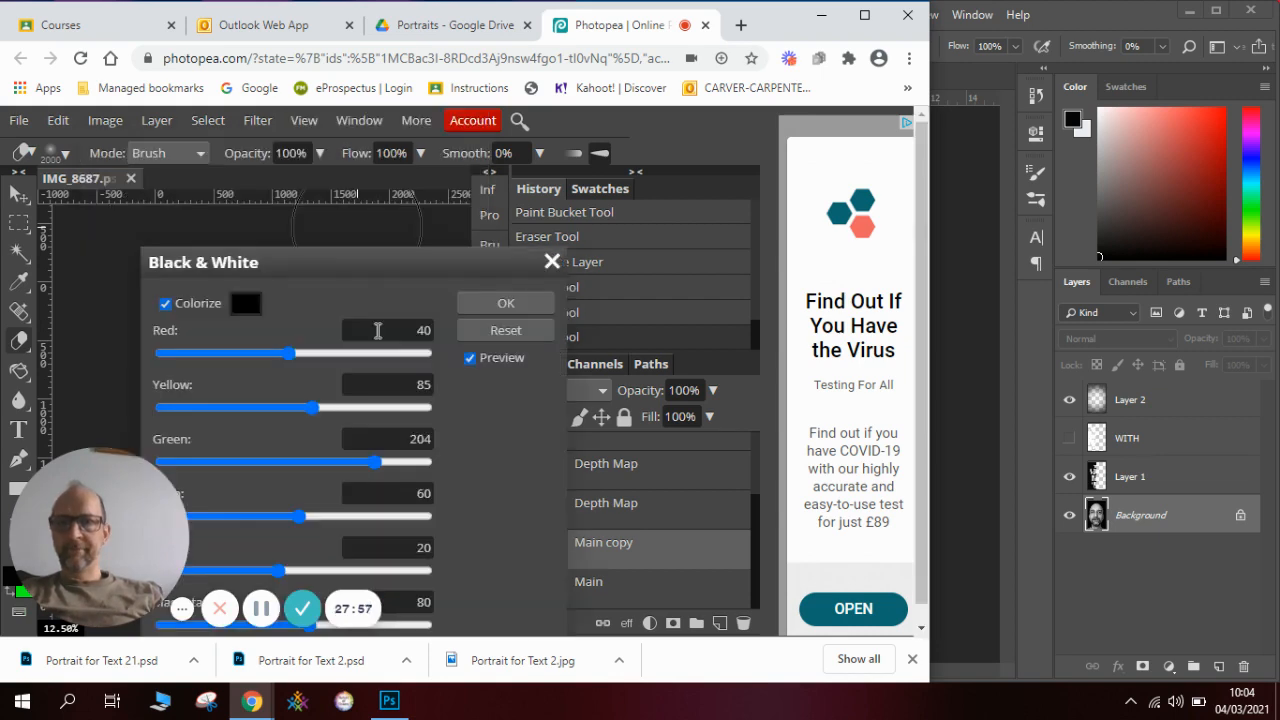
click(504, 302)
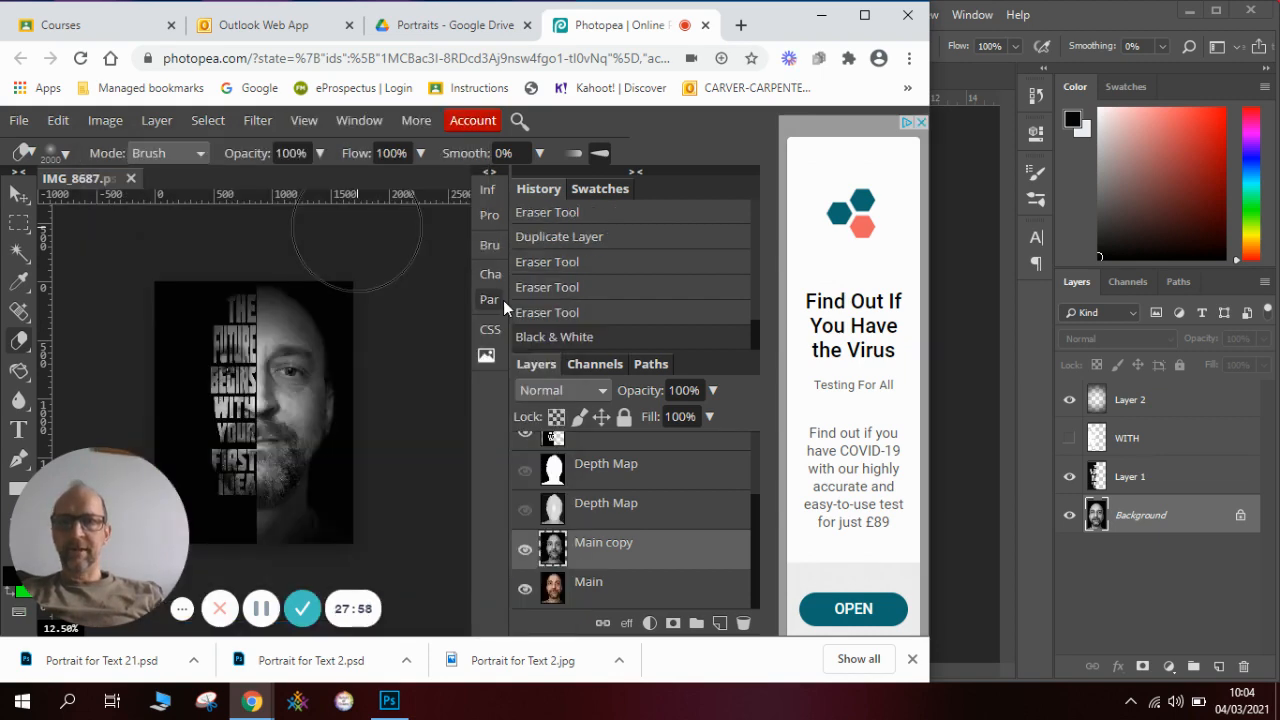
Step: Switch to Photoshop and apply an Exposure adjustment to the Background layer with exposure +0.58, offset -0.0315 and gamma correction 1.03
click(939, 344)
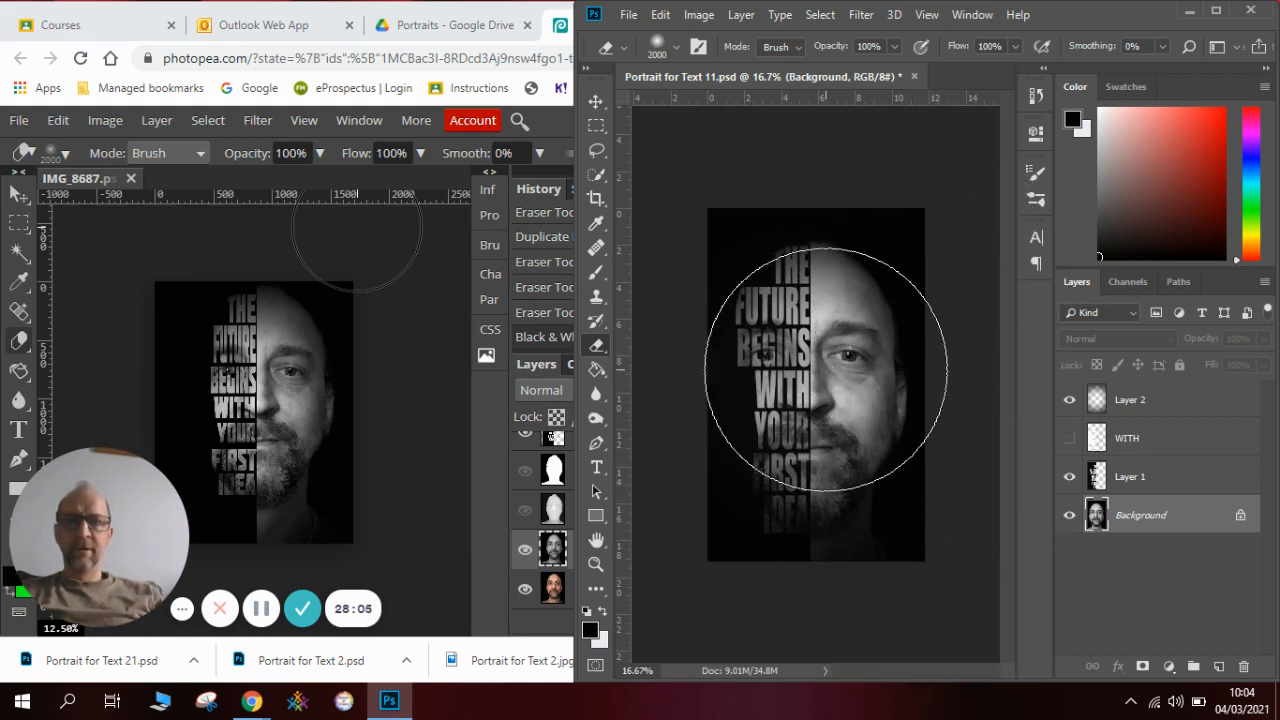
click(699, 14)
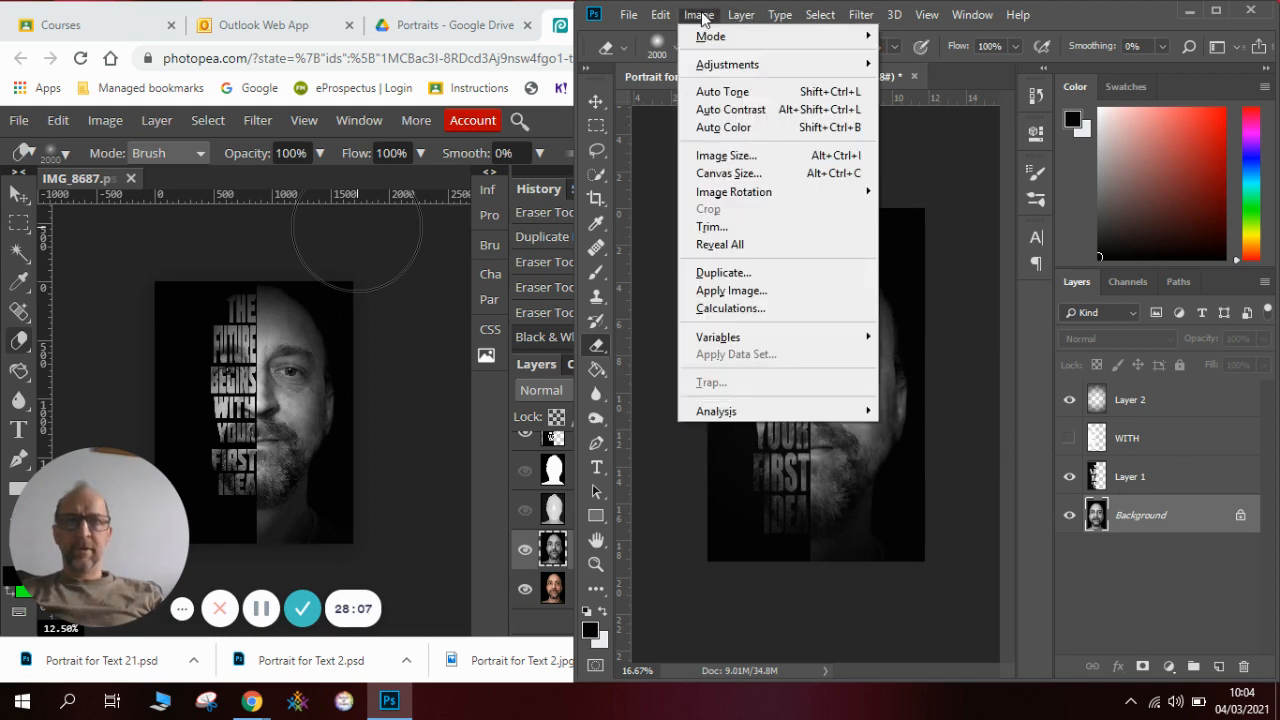
mouse_move(737, 64)
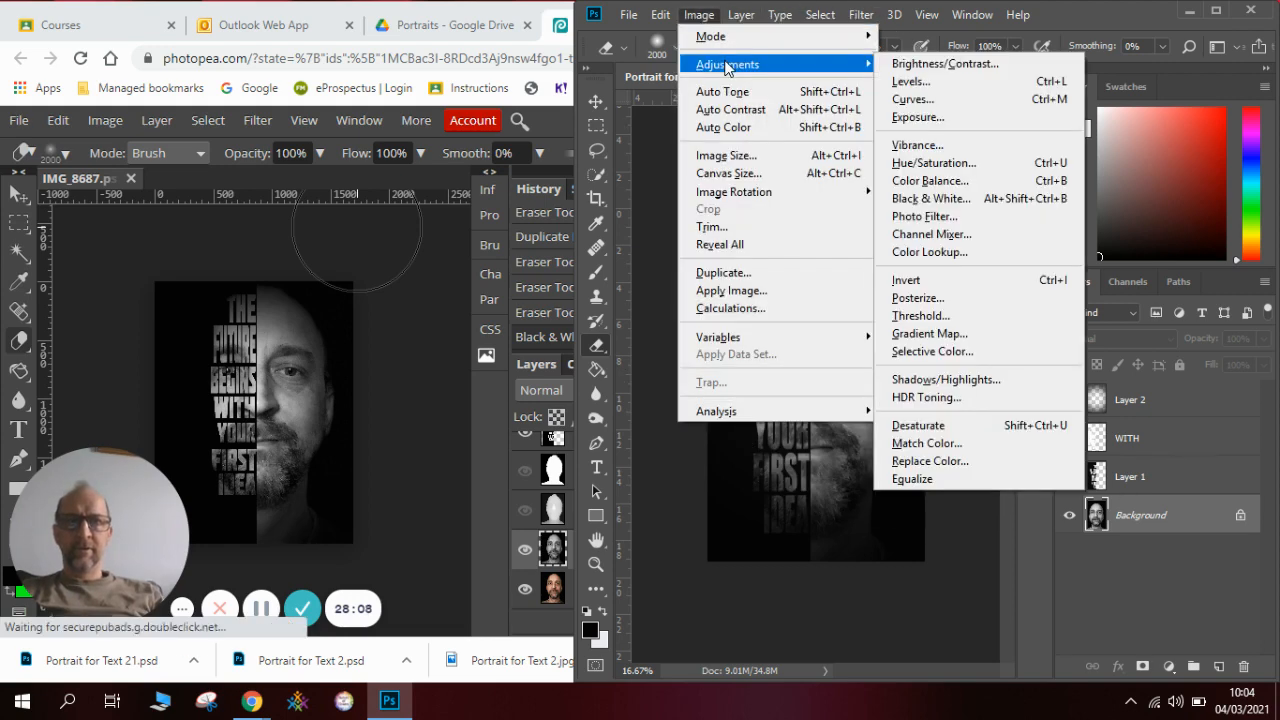
click(963, 118)
drag(1030, 225, 1006, 233)
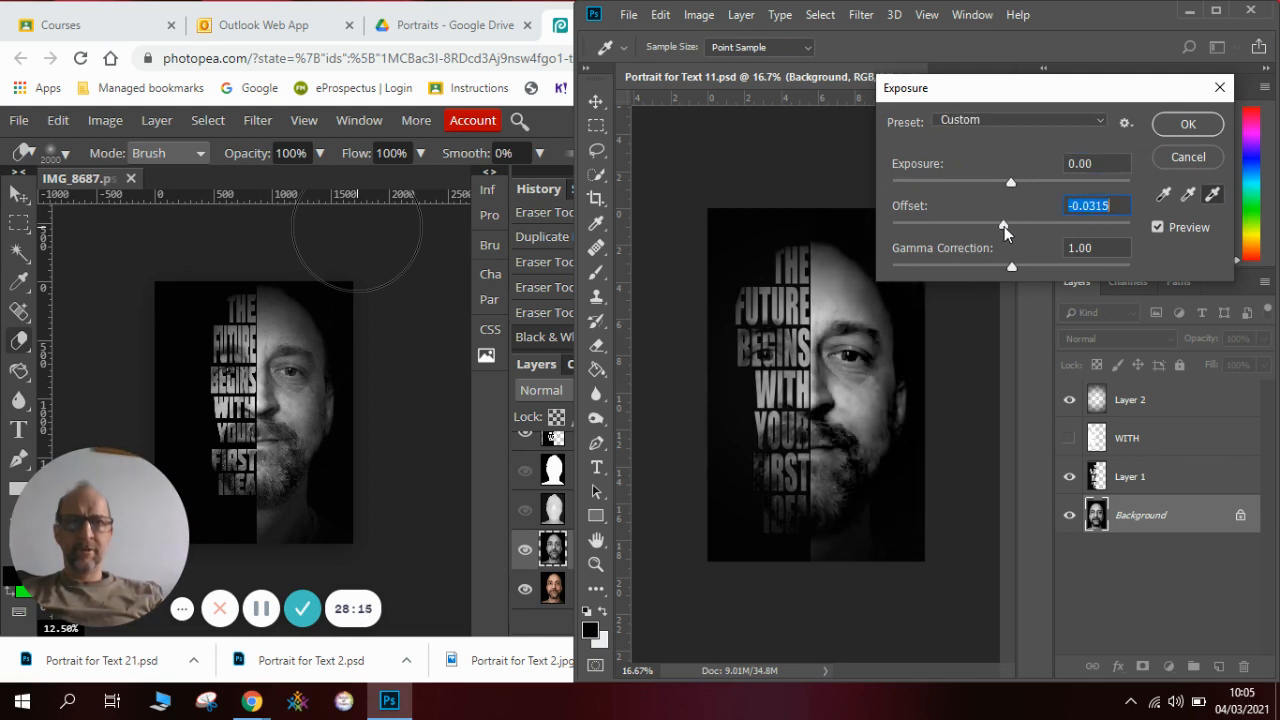
drag(1012, 187, 1021, 183)
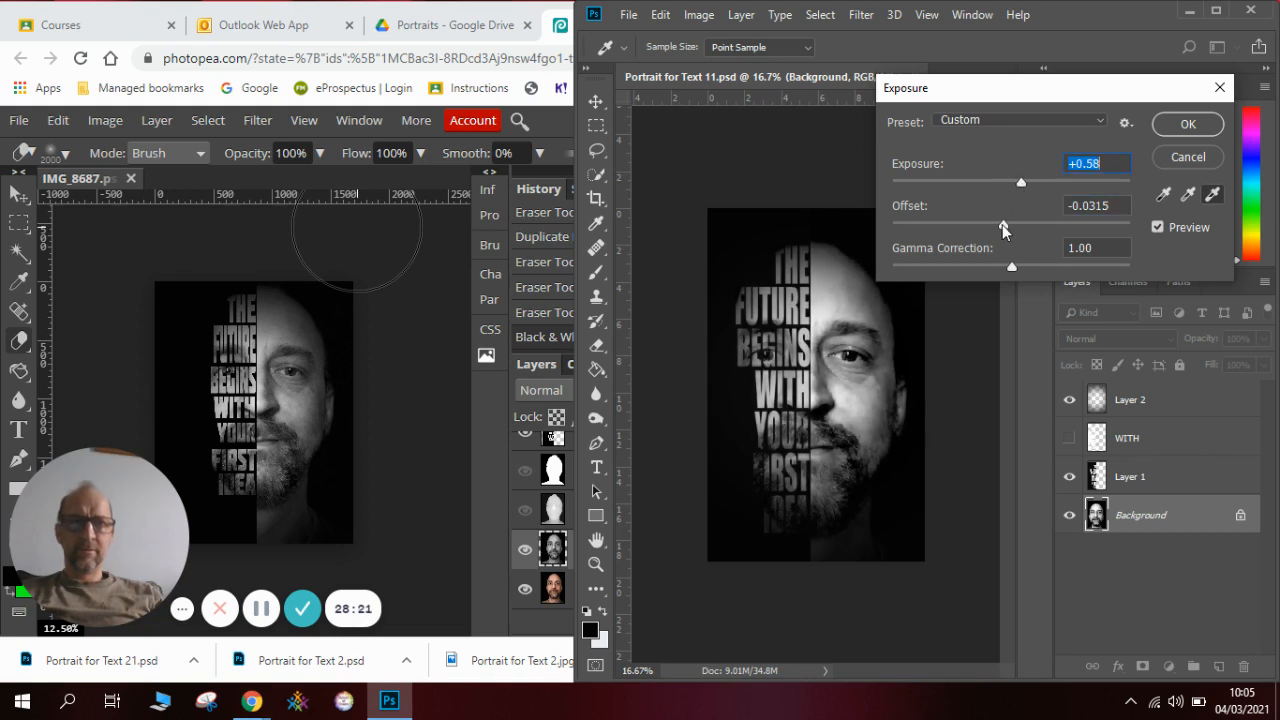
mouse_move(1013, 265)
mouse_down()
mouse_move(1044, 271)
mouse_move(1007, 268)
mouse_up()
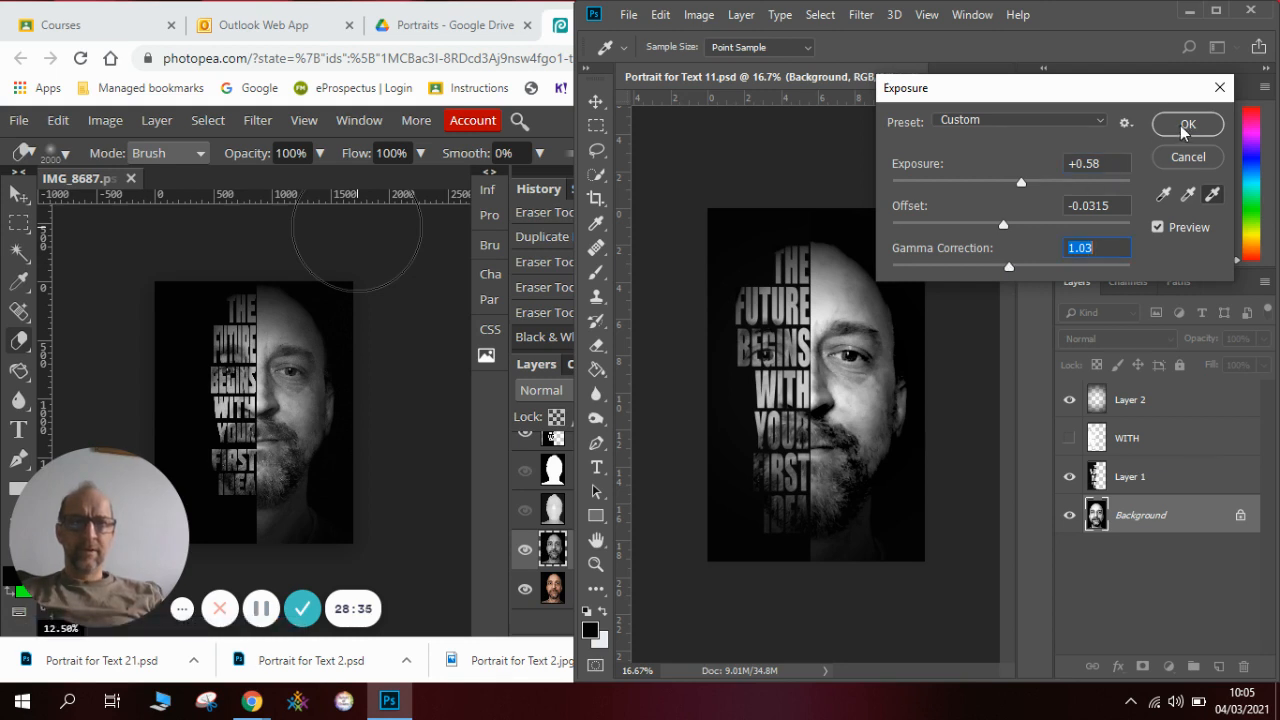
click(1187, 124)
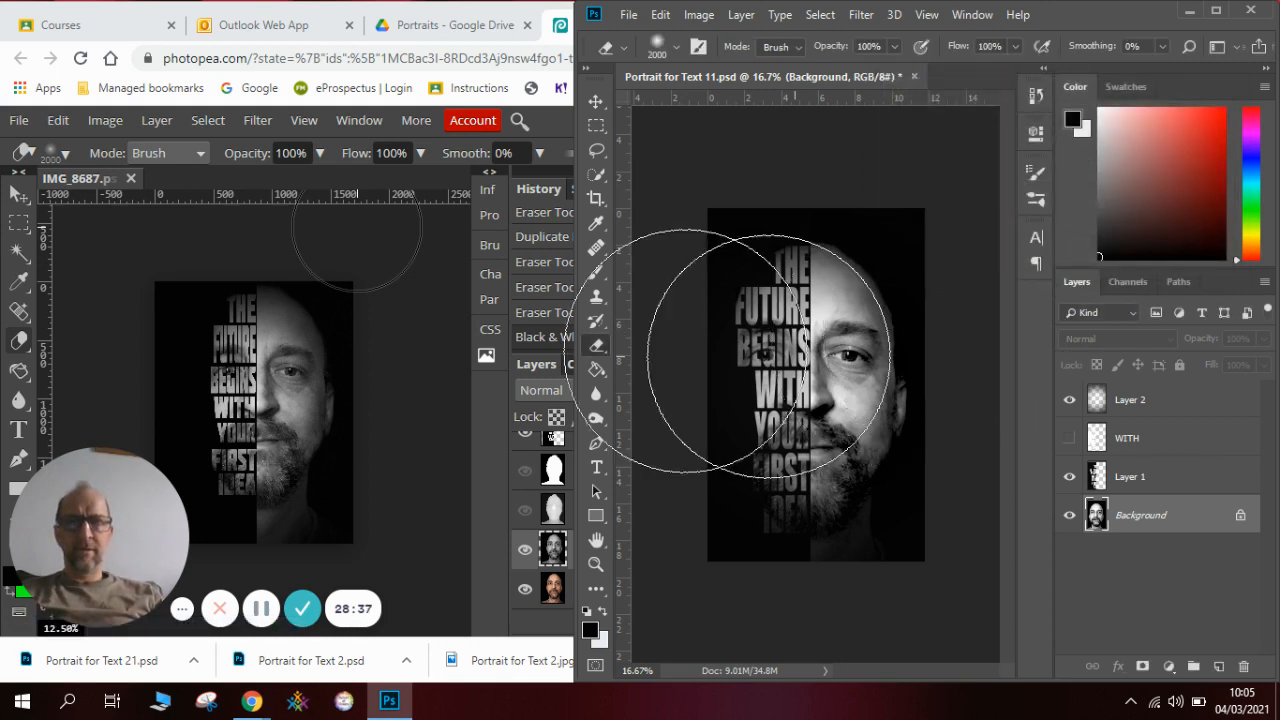
Step: Switch to Photopea and apply an Exposure adjustment to Main copy with exposure 0.600, offset -0.020 and gamma correction 1.162
click(100, 121)
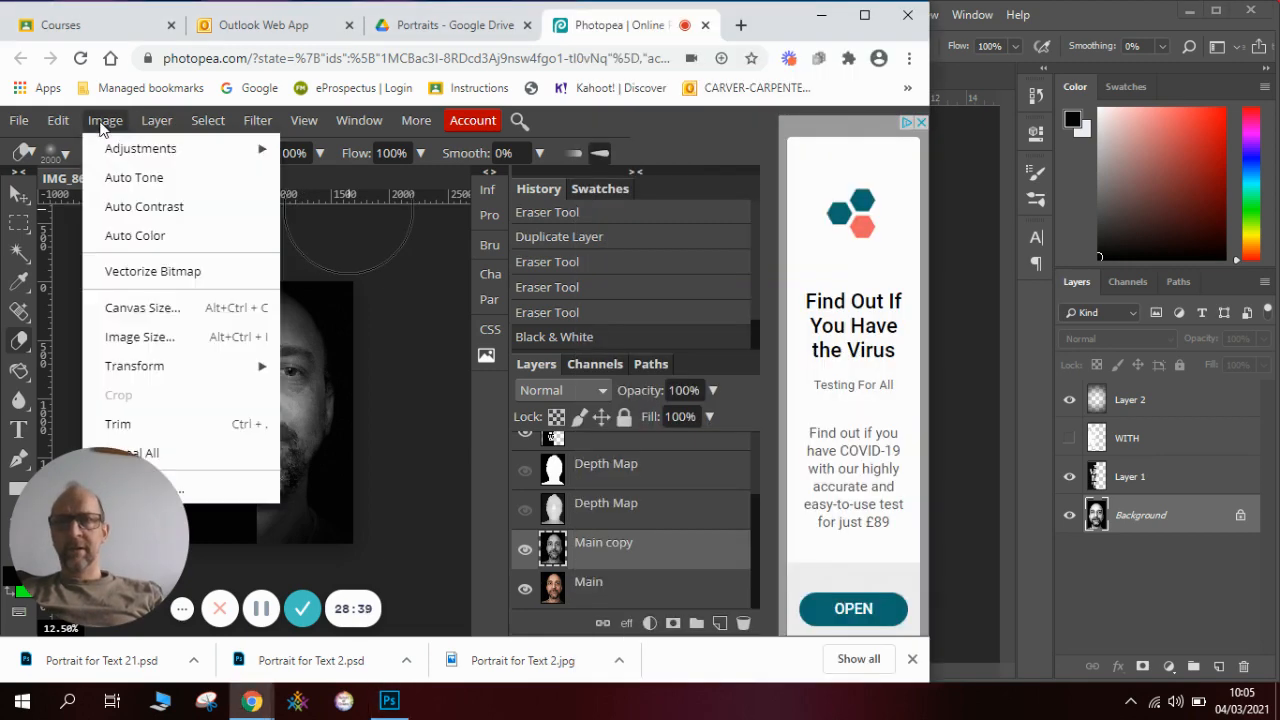
mouse_move(140, 150)
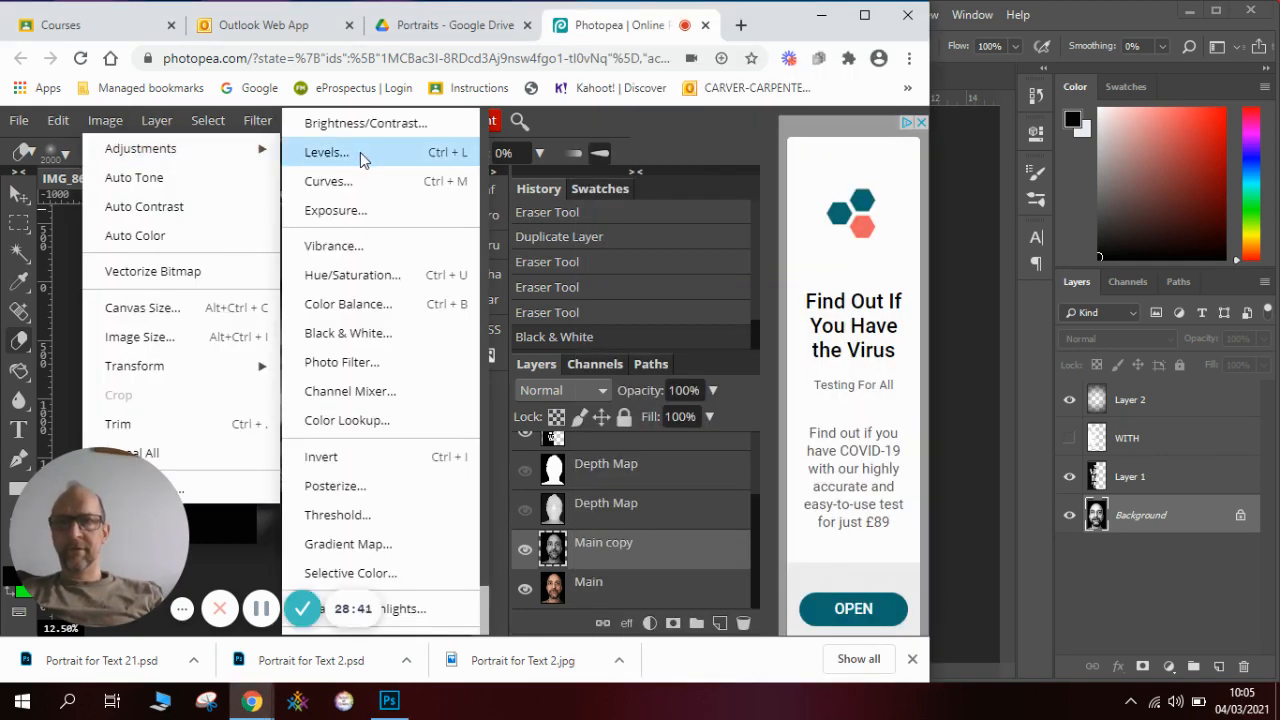
click(378, 216)
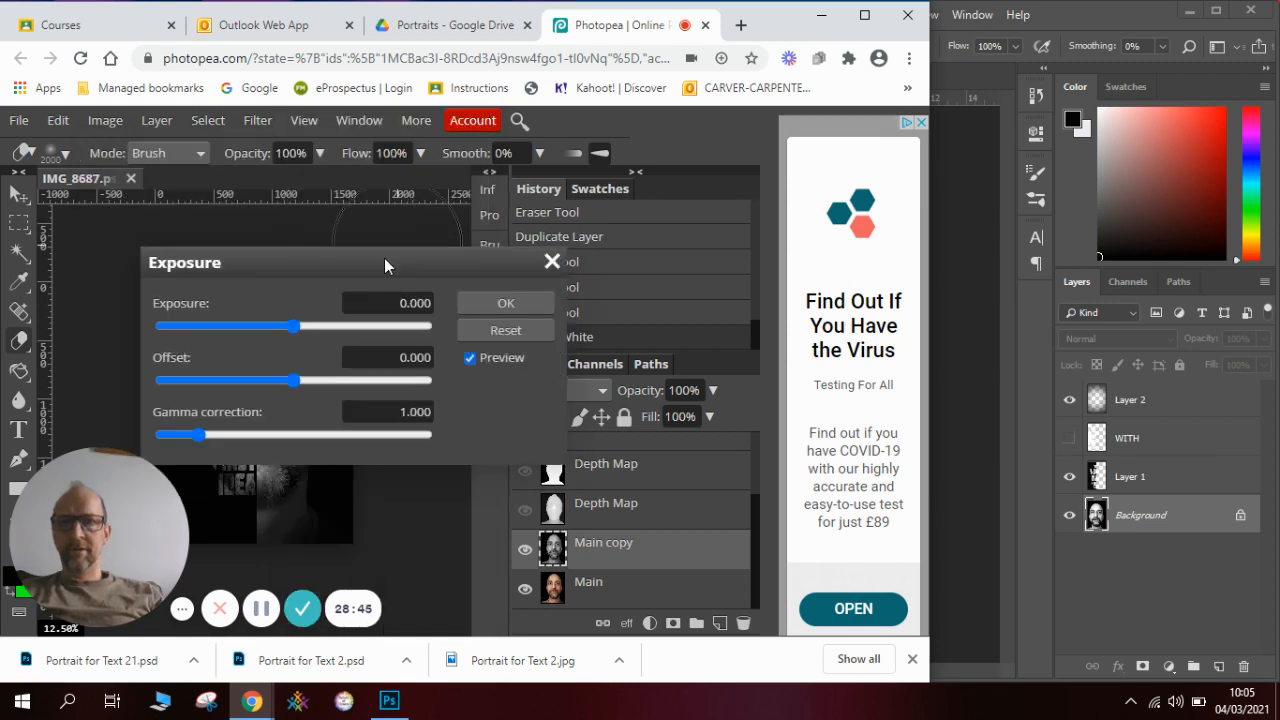
drag(384, 258, 594, 258)
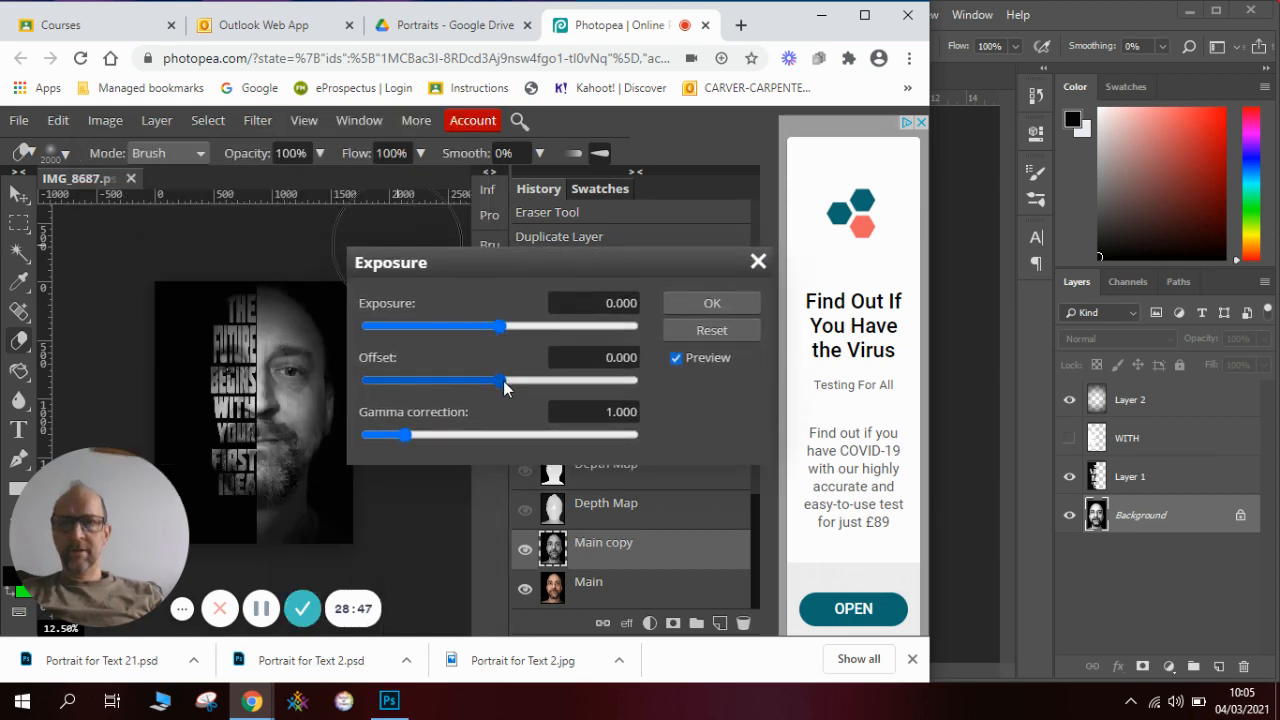
drag(504, 388, 495, 388)
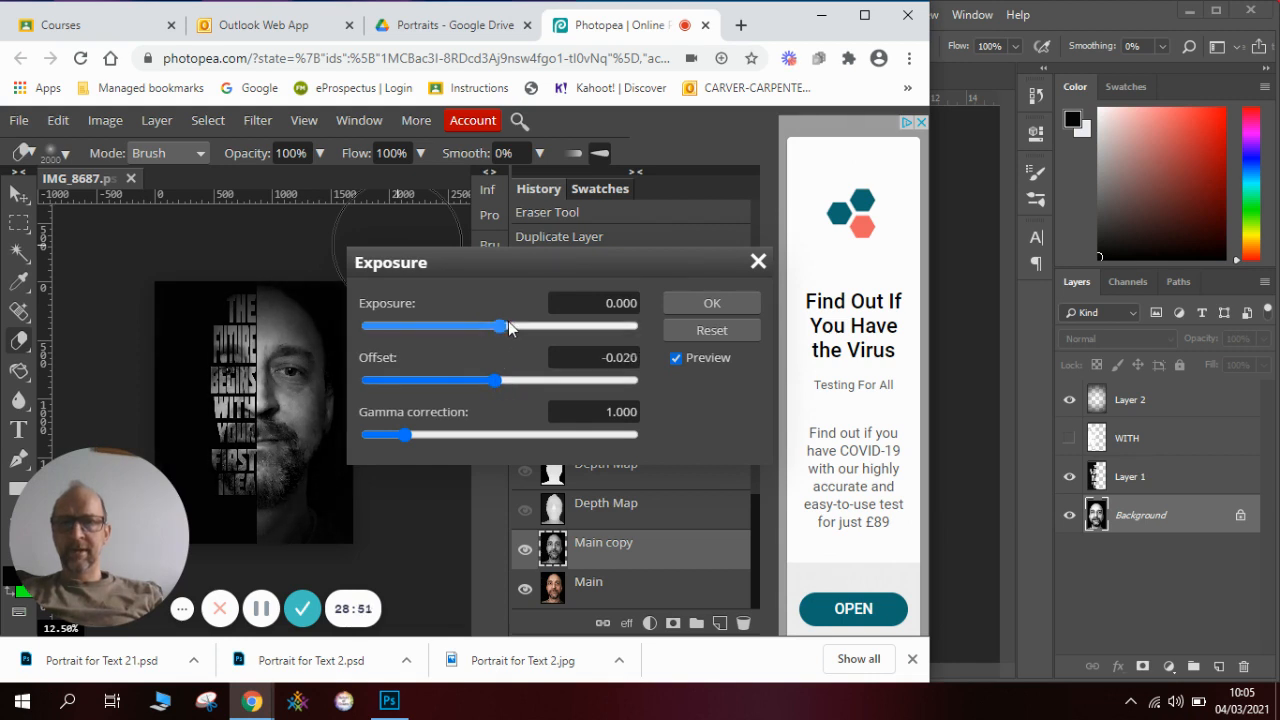
drag(506, 325, 504, 325)
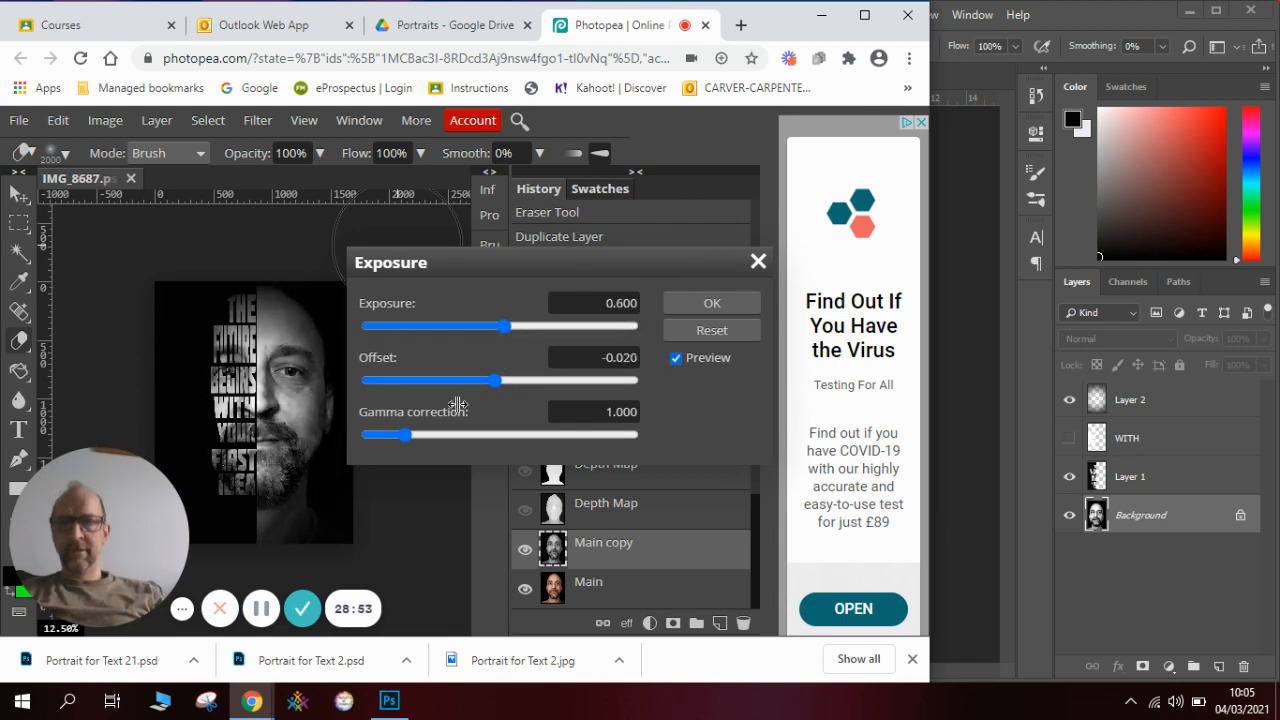
drag(404, 434, 411, 433)
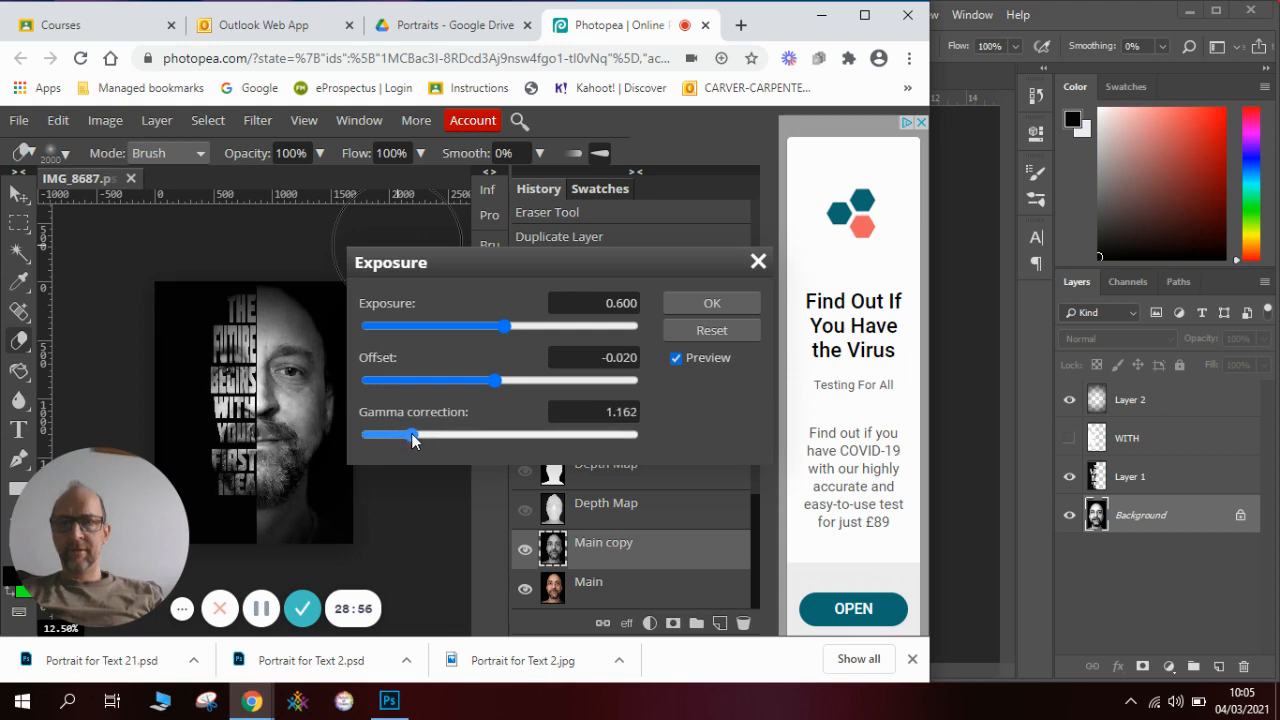
click(705, 304)
Step: Switch to Photoshop and save a new PSD version as Portrait for Text 12 with layers and Maximize Compatibility kept on
click(930, 286)
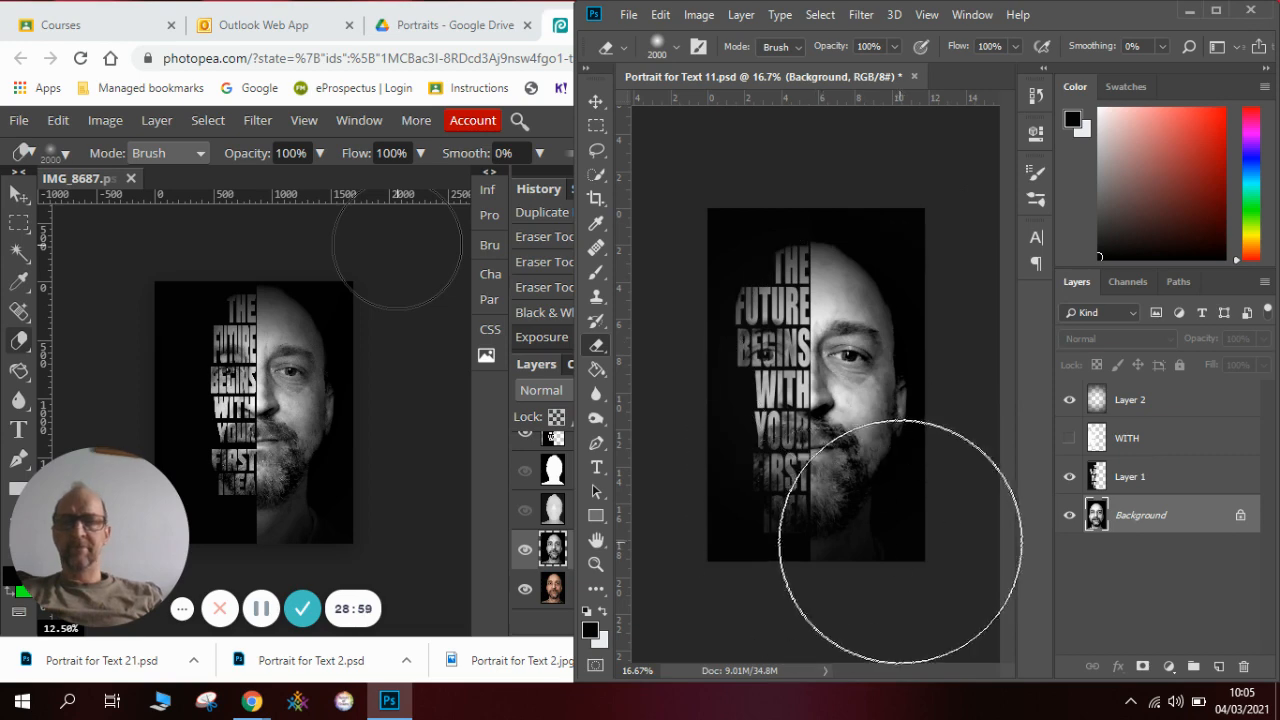
click(628, 14)
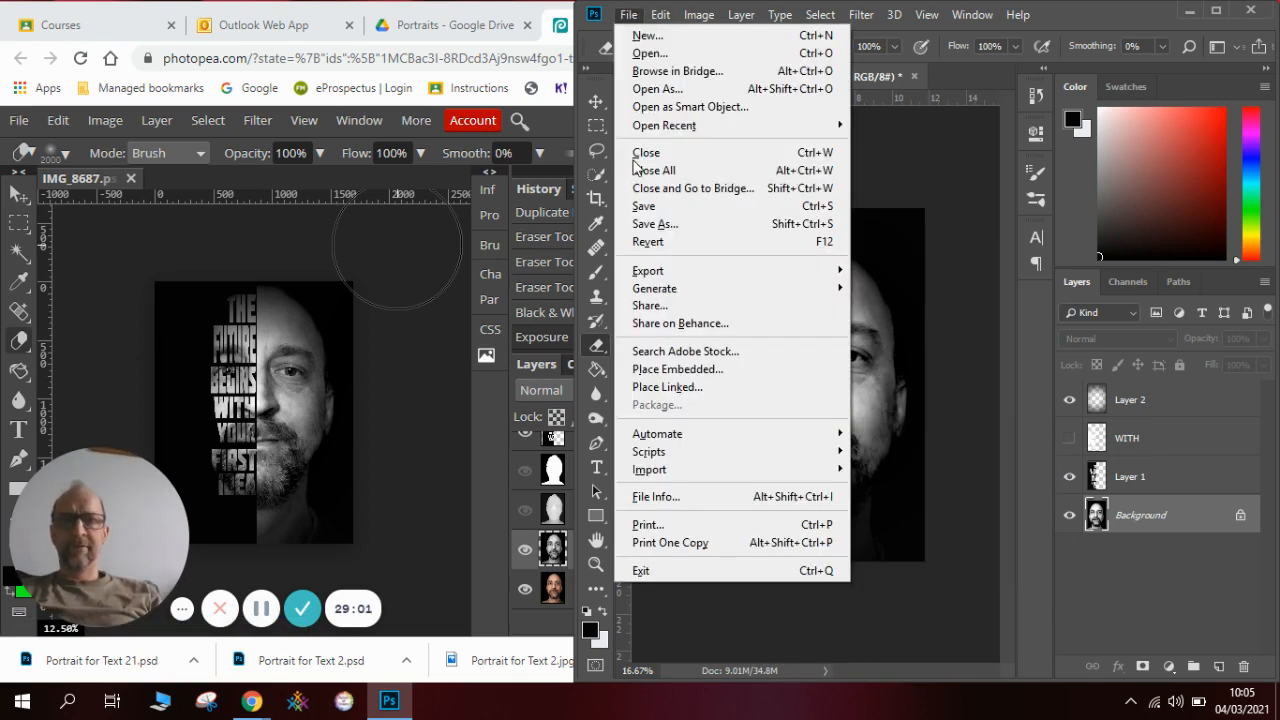
click(660, 222)
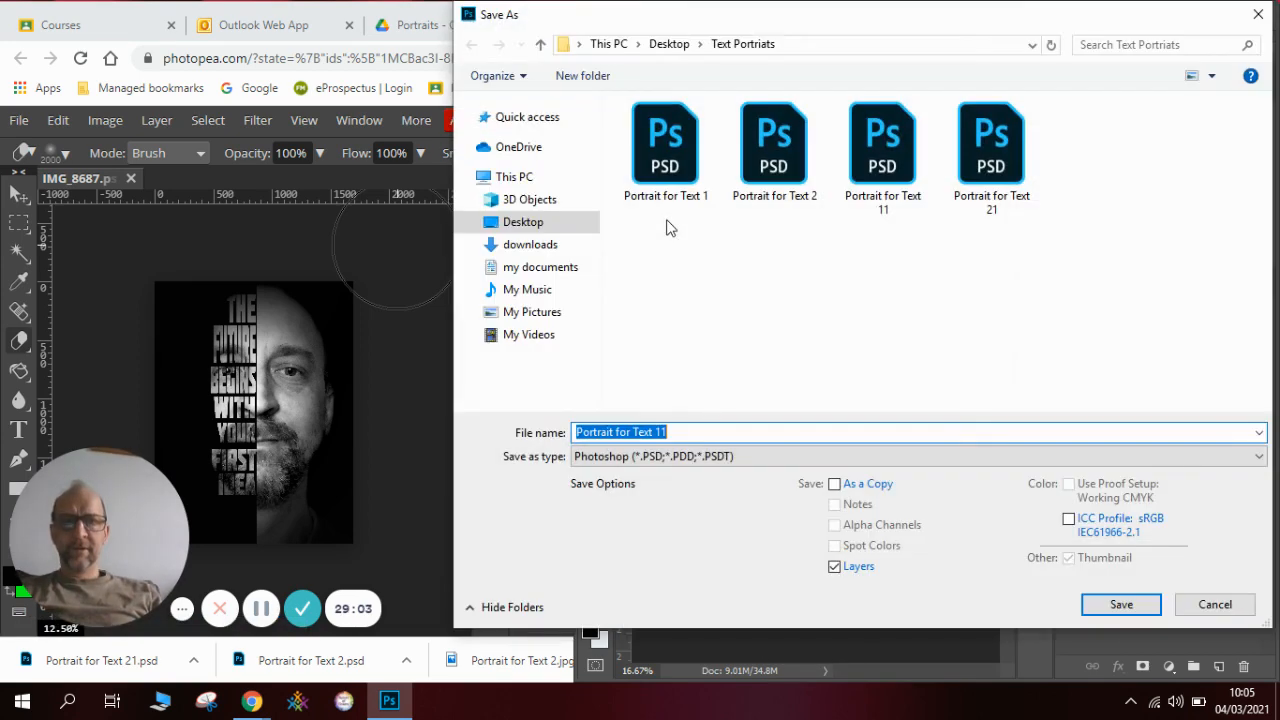
click(681, 432)
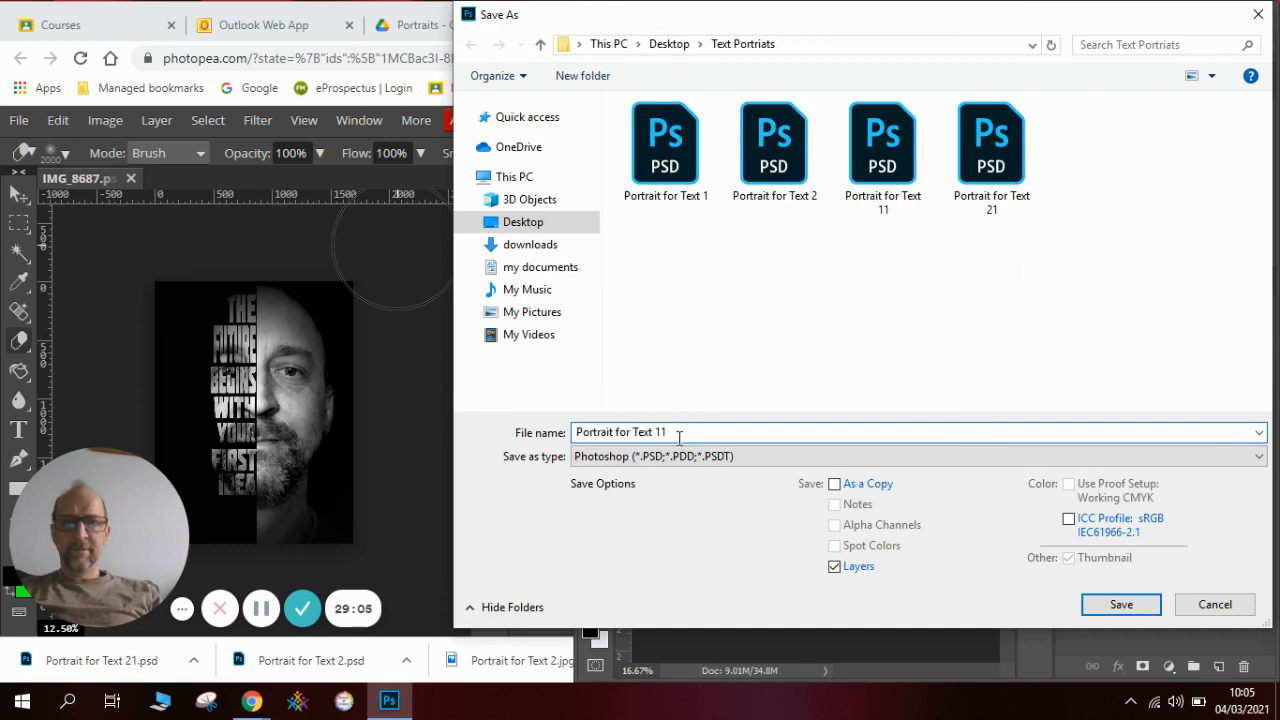
key(BackSpace)
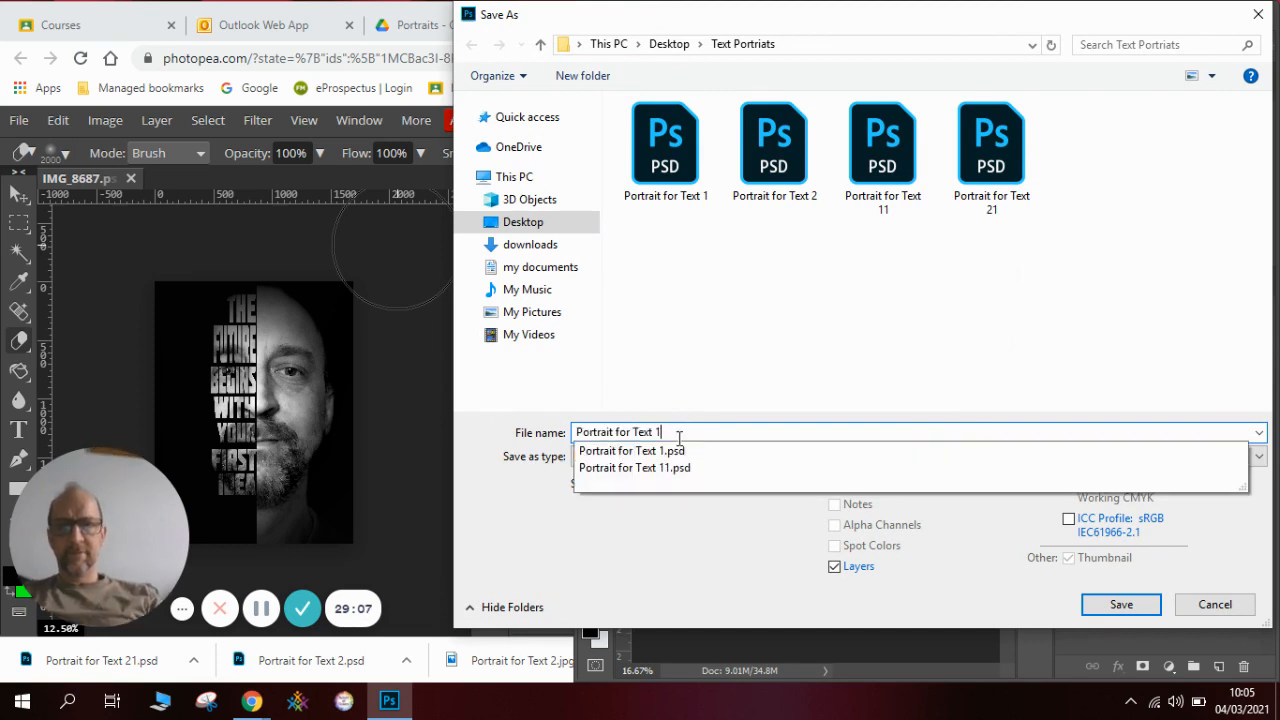
text(2)
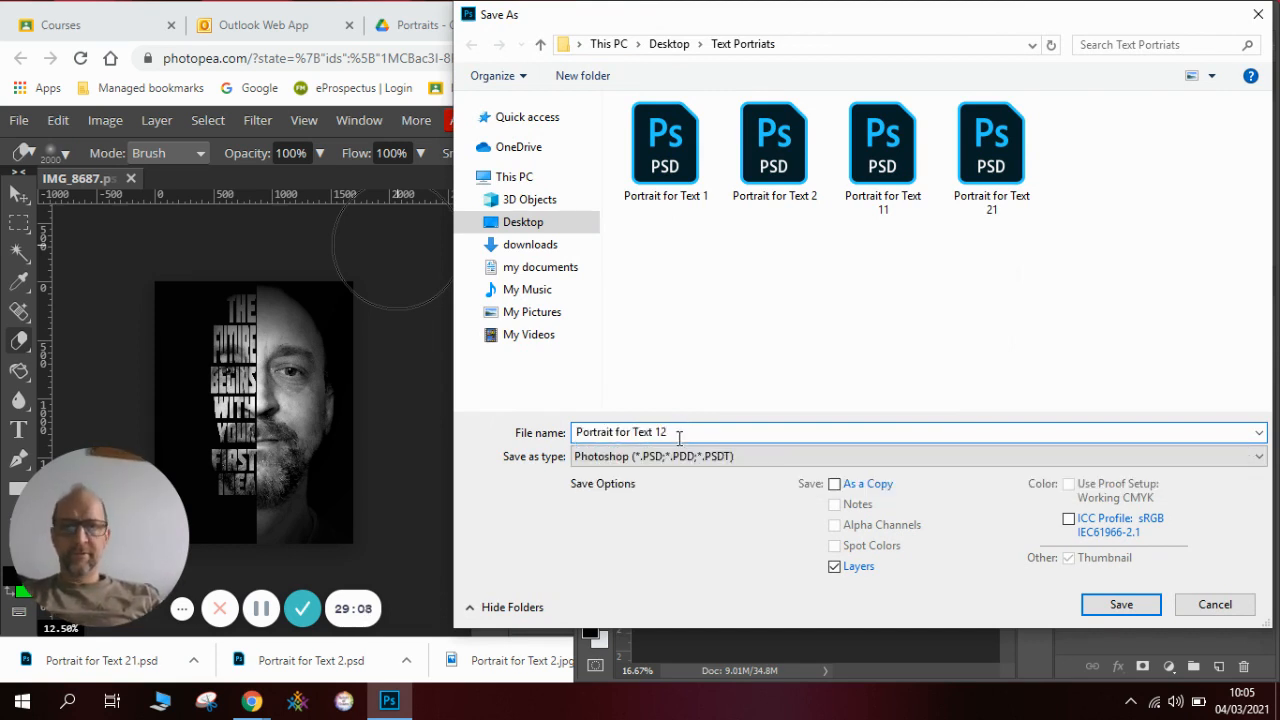
click(1115, 603)
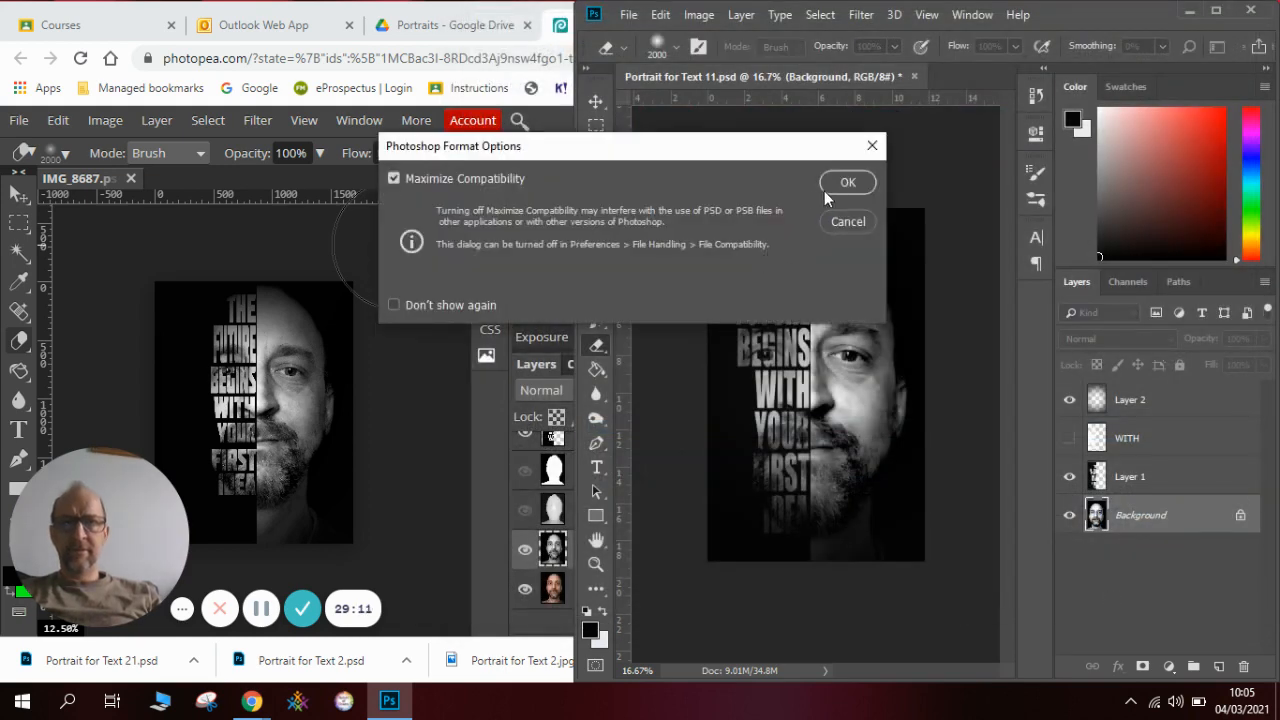
click(845, 184)
Step: Switch to Photopea, save the document as Portrait for Text 22.psd in the Text Portriats folder, and return to Photoshop
click(20, 122)
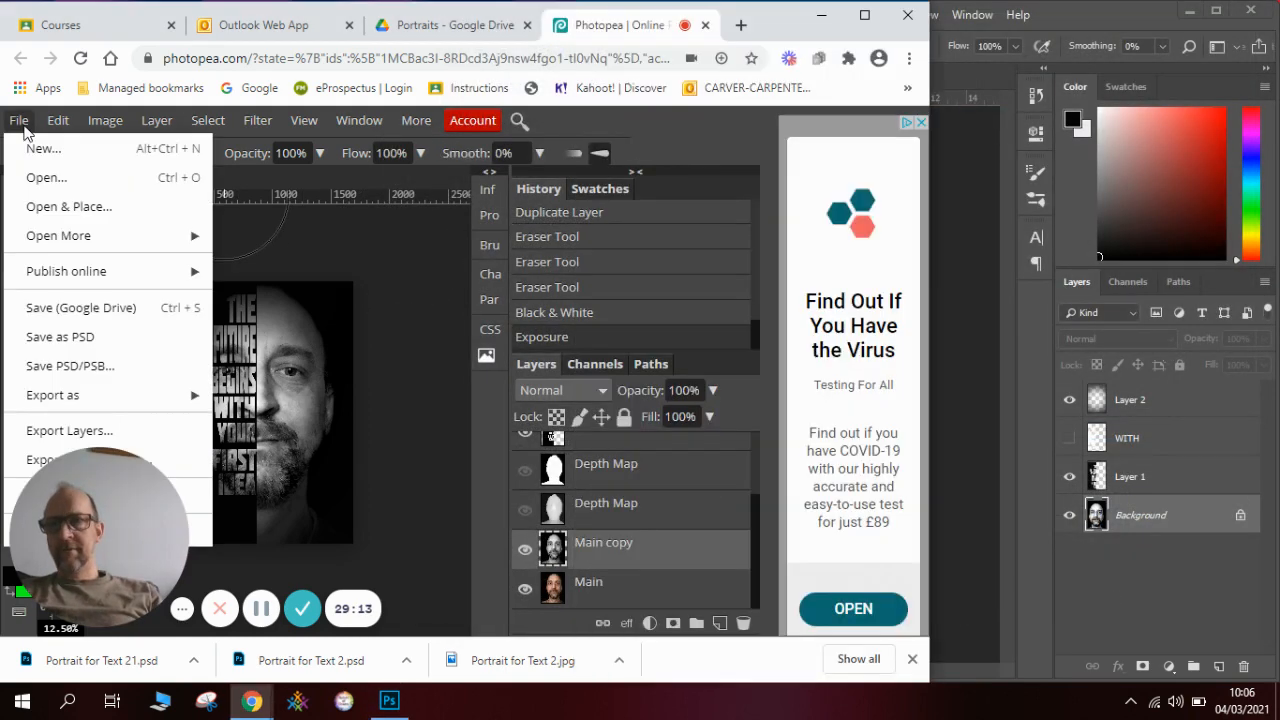
click(117, 338)
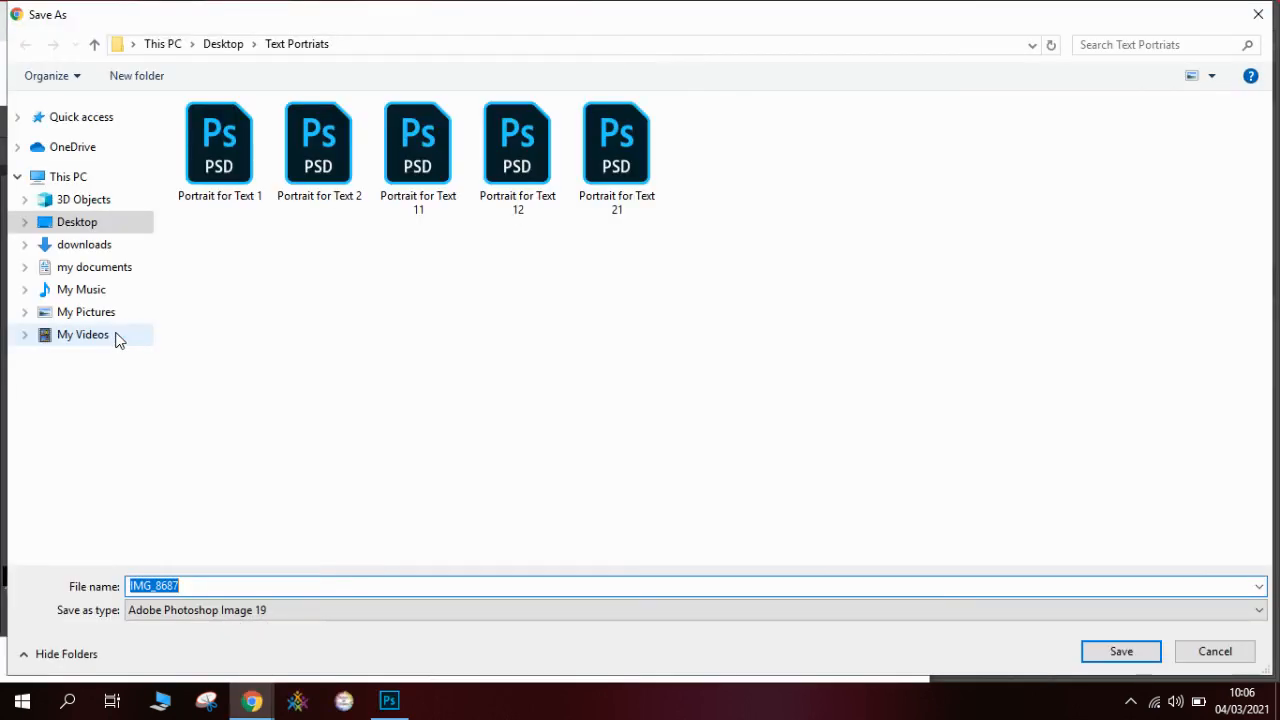
click(618, 180)
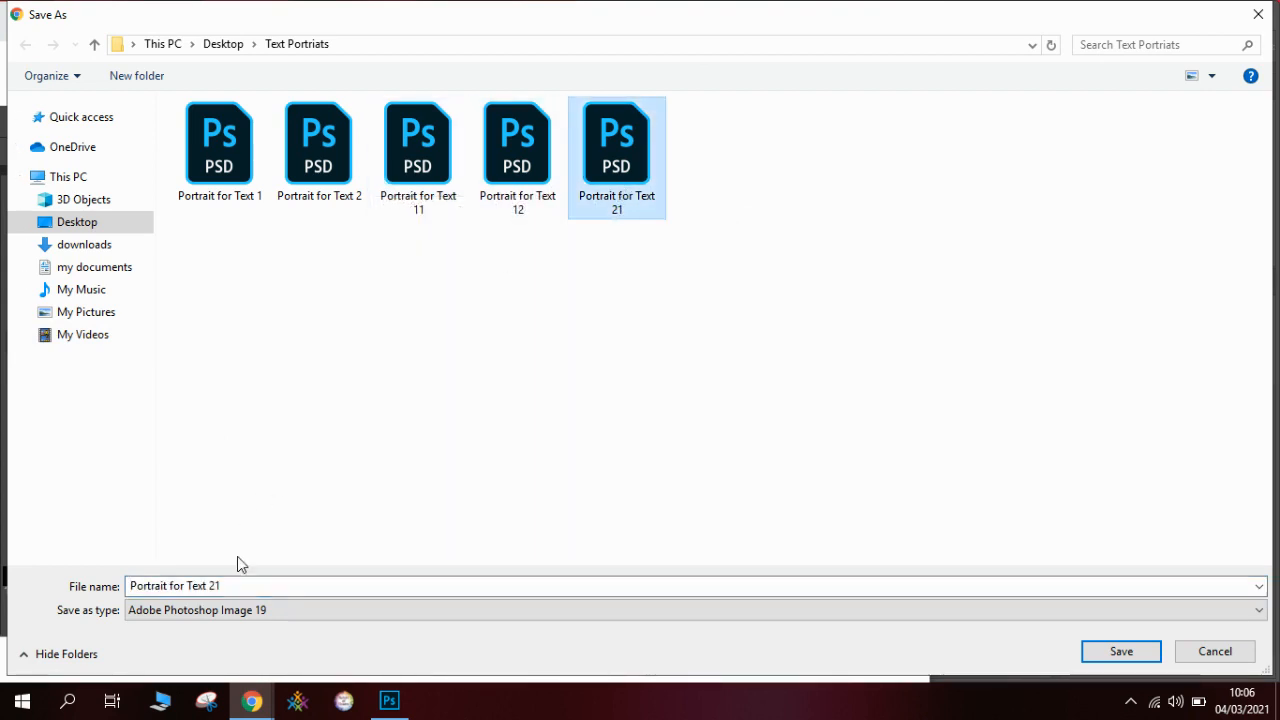
click(226, 590)
double_click(227, 589)
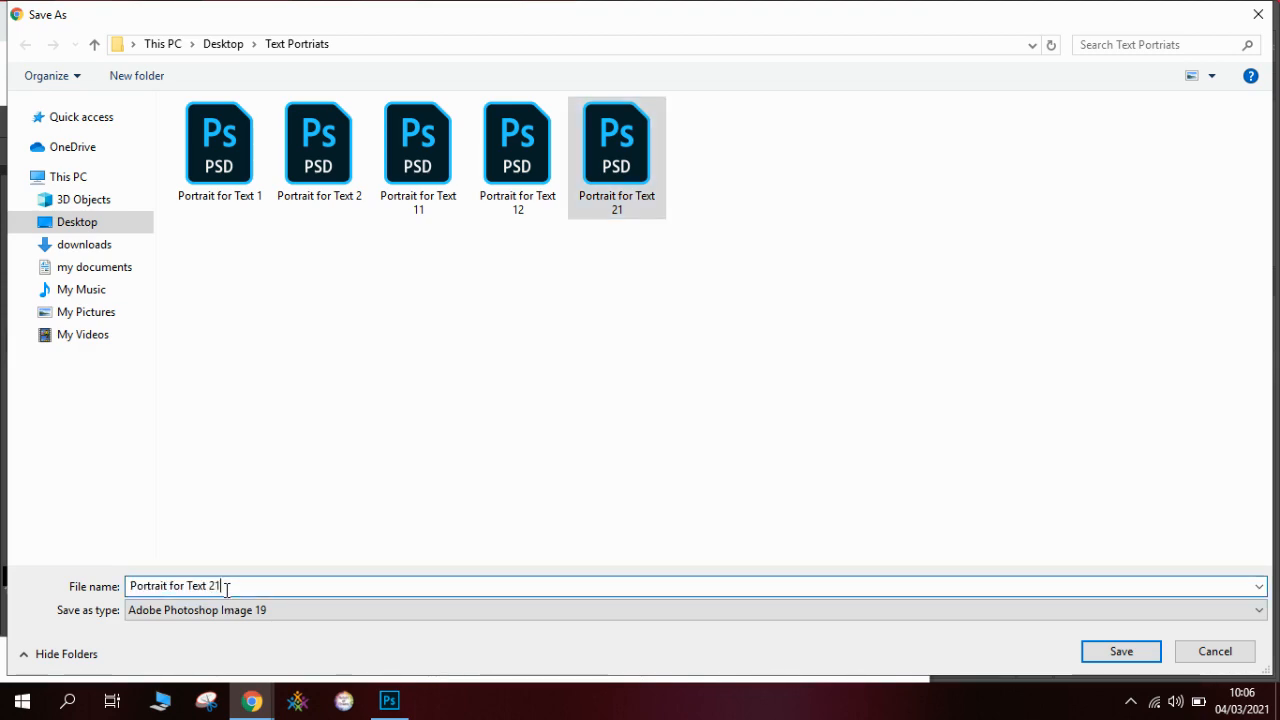
key(Return)
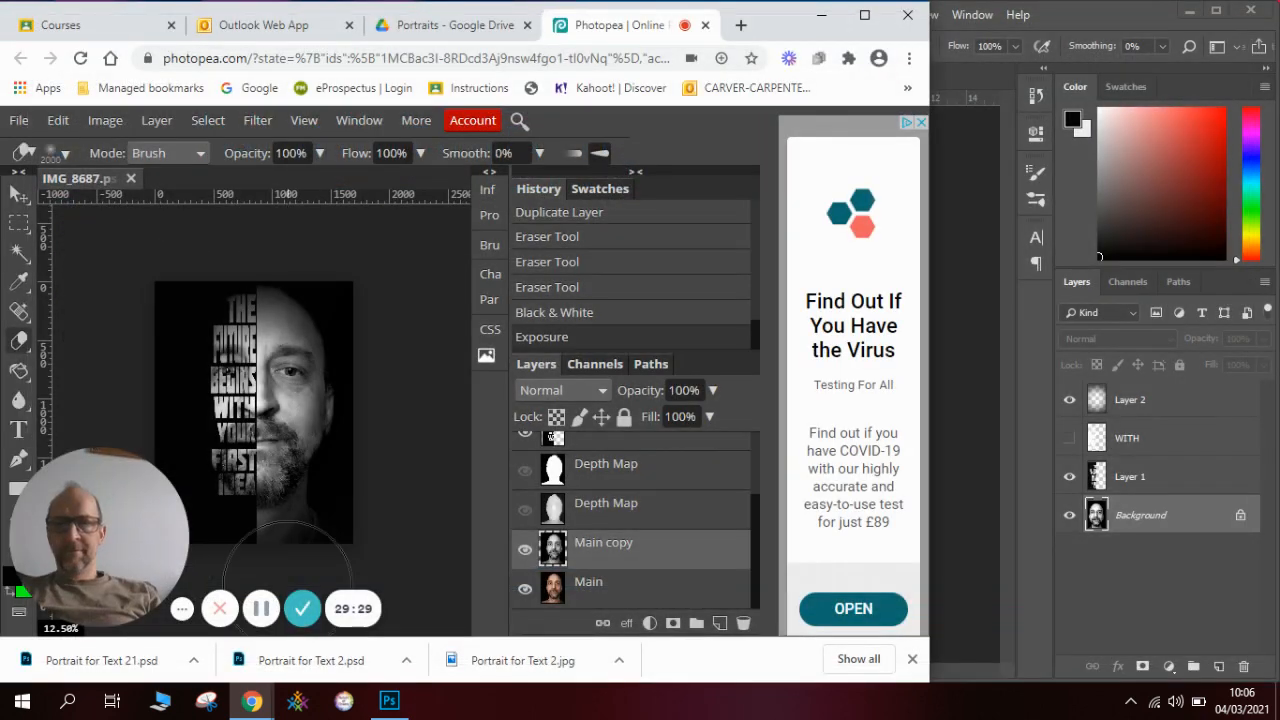
click(943, 386)
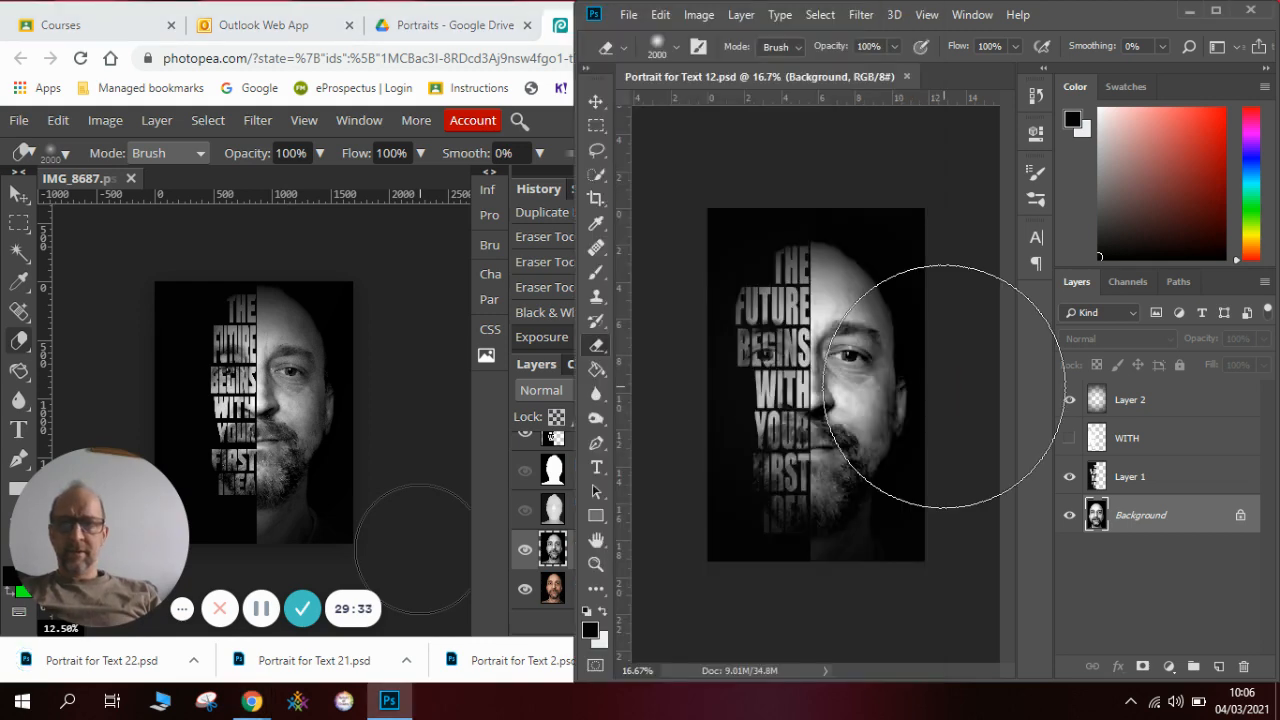